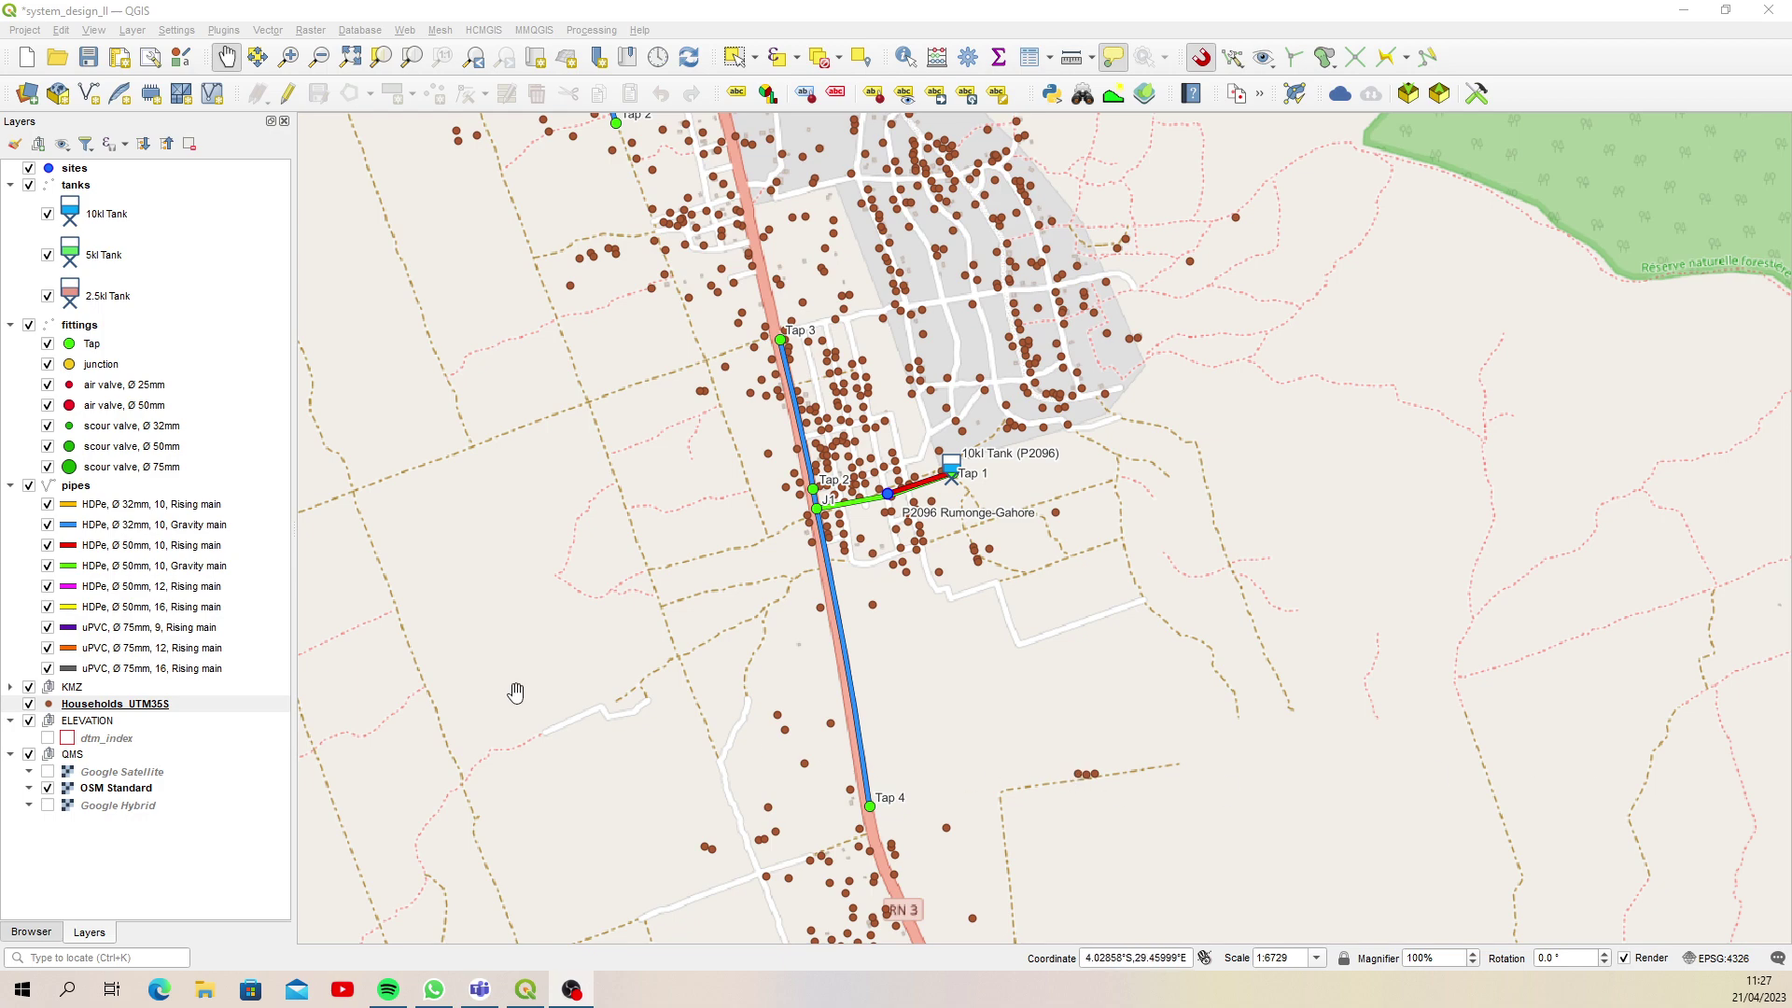
Review the fittings layer's source settings in its layer properties
{"action": "left_click", "coordinate": [103, 329]}
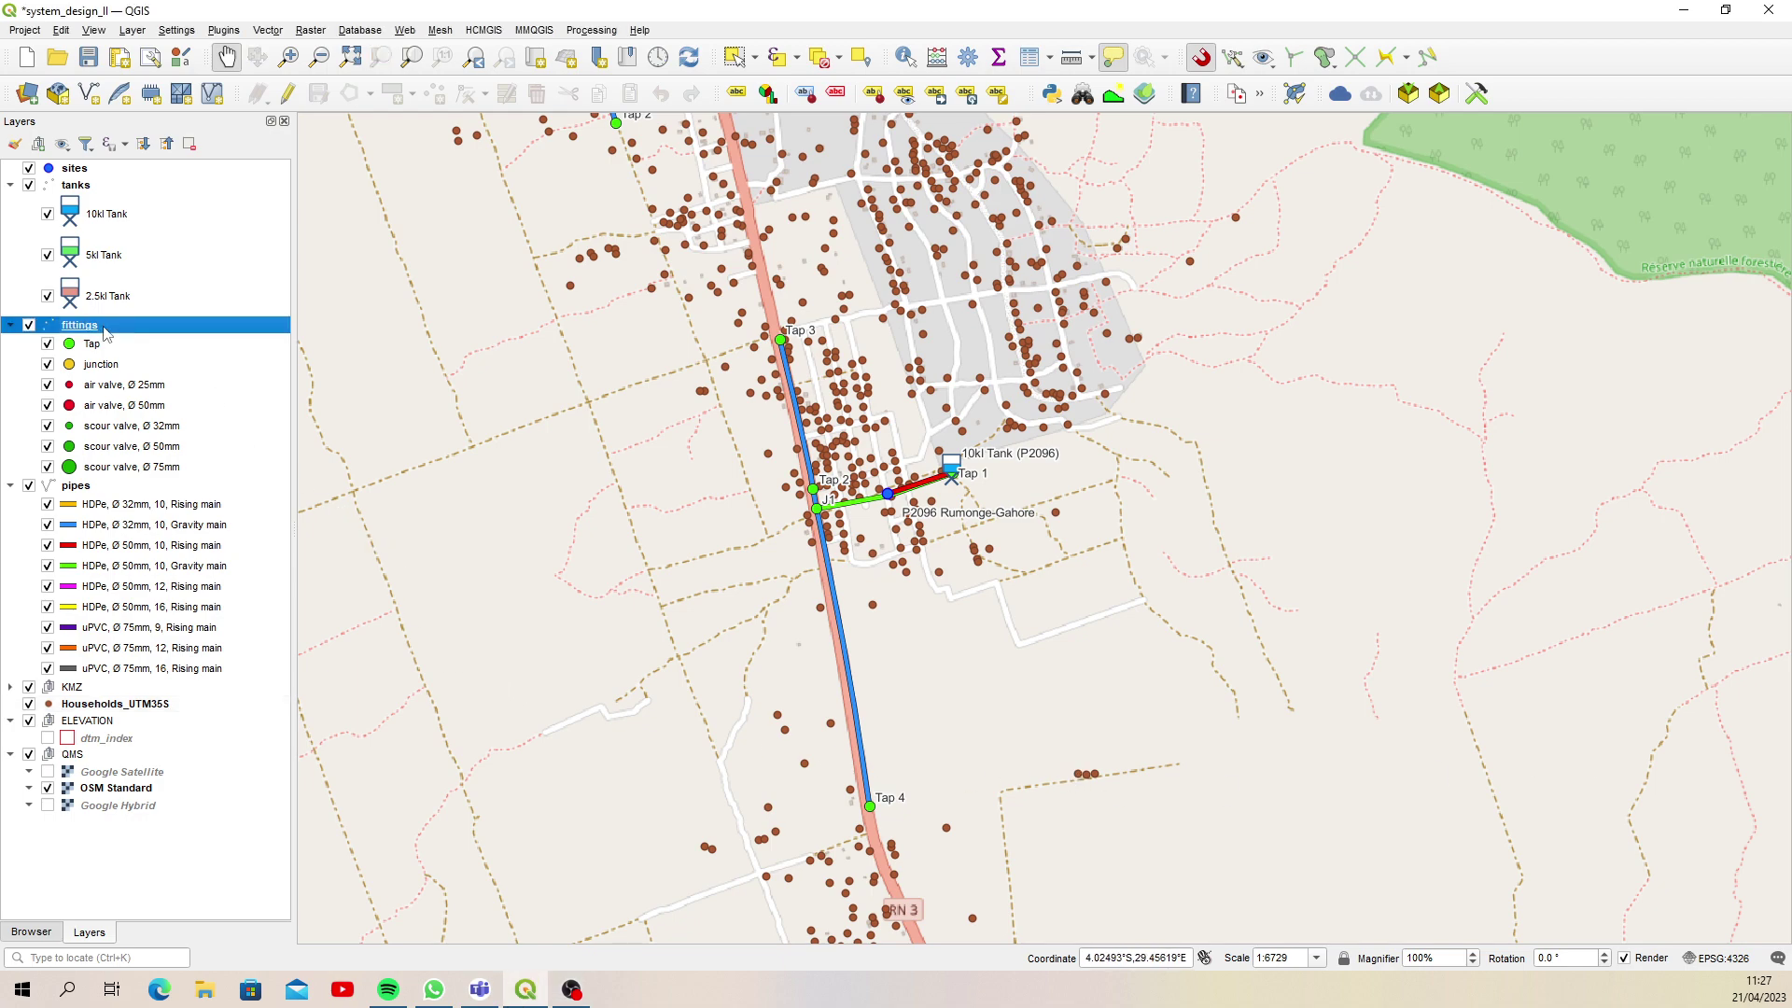
{"action": "right_click", "coordinate": [104, 334]}
{"action": "left_click", "coordinate": [219, 779]}
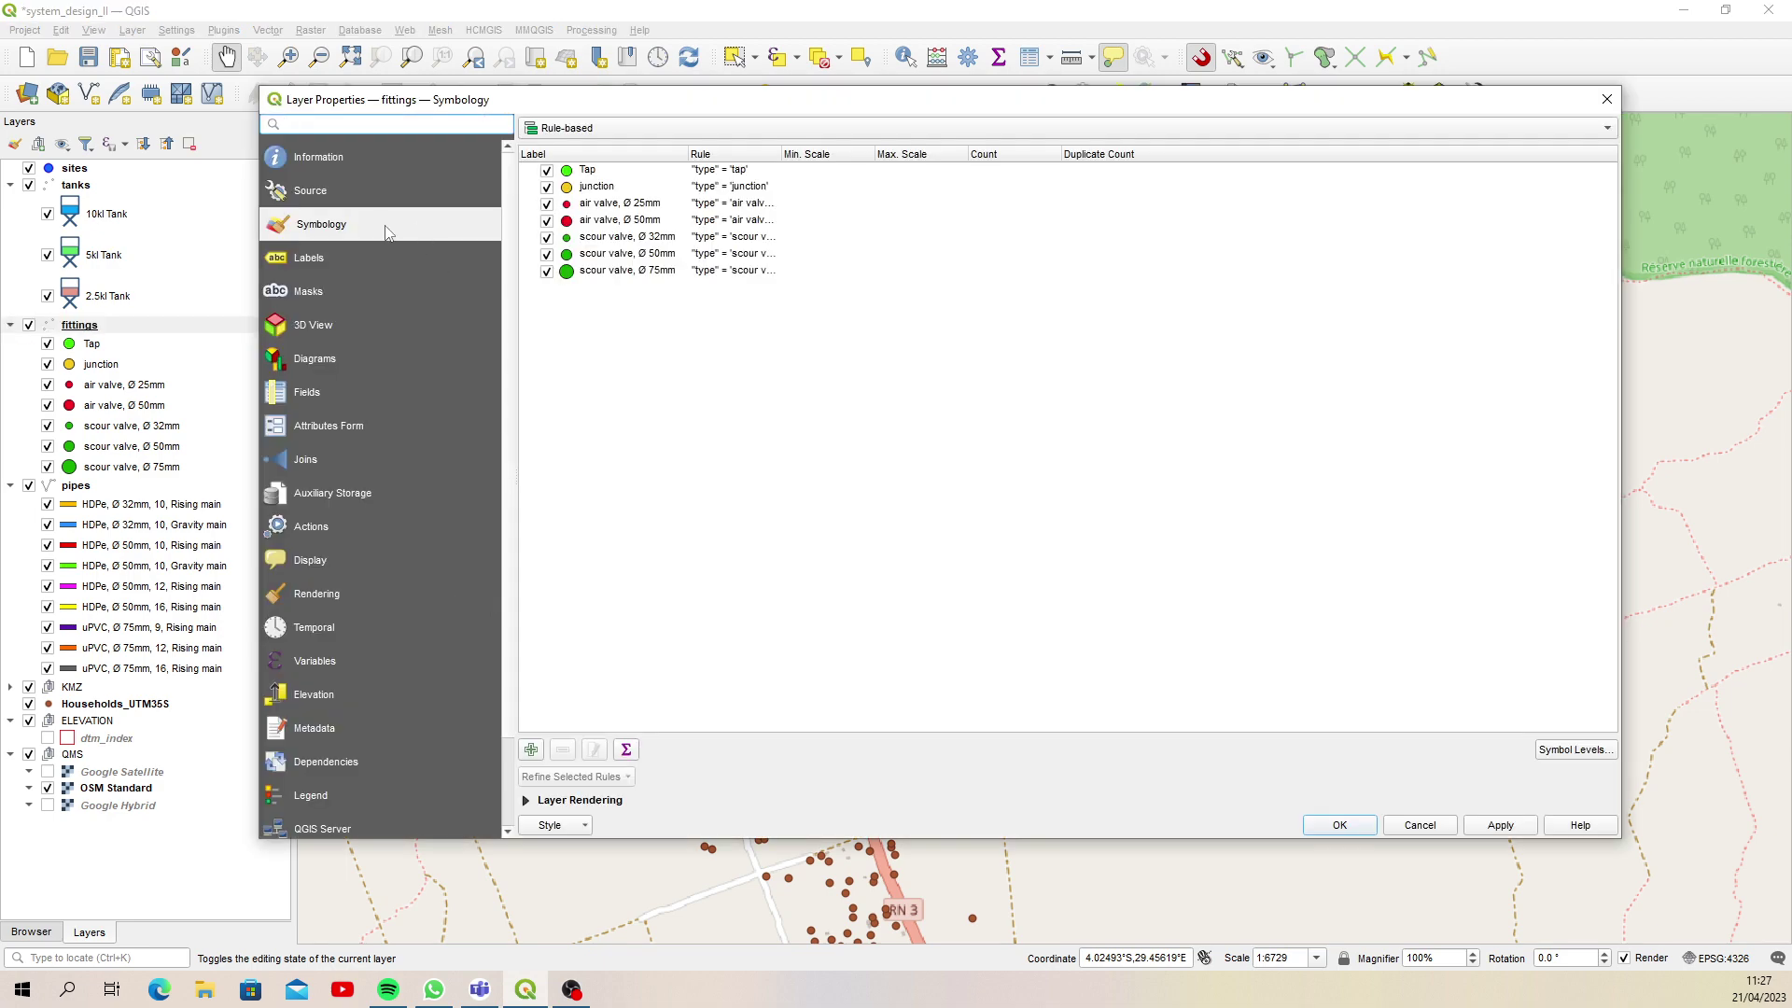
{"action": "left_click", "coordinate": [322, 192]}
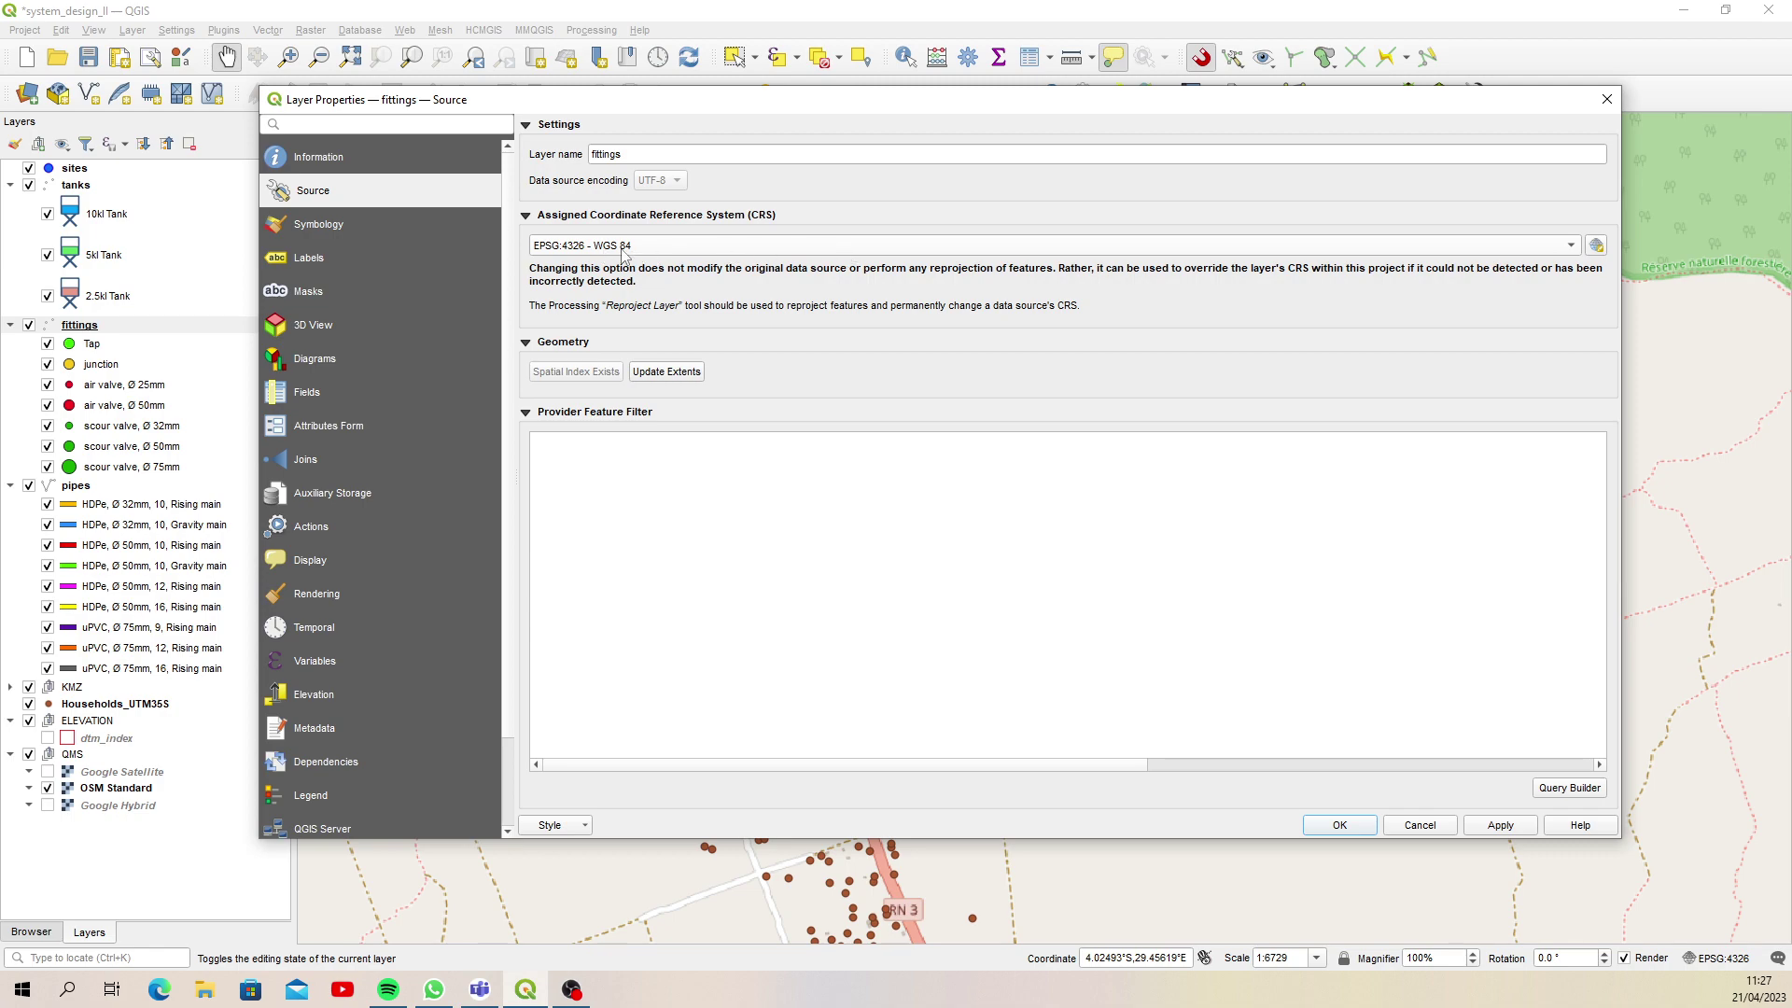
{"action": "left_click", "coordinate": [1605, 99]}
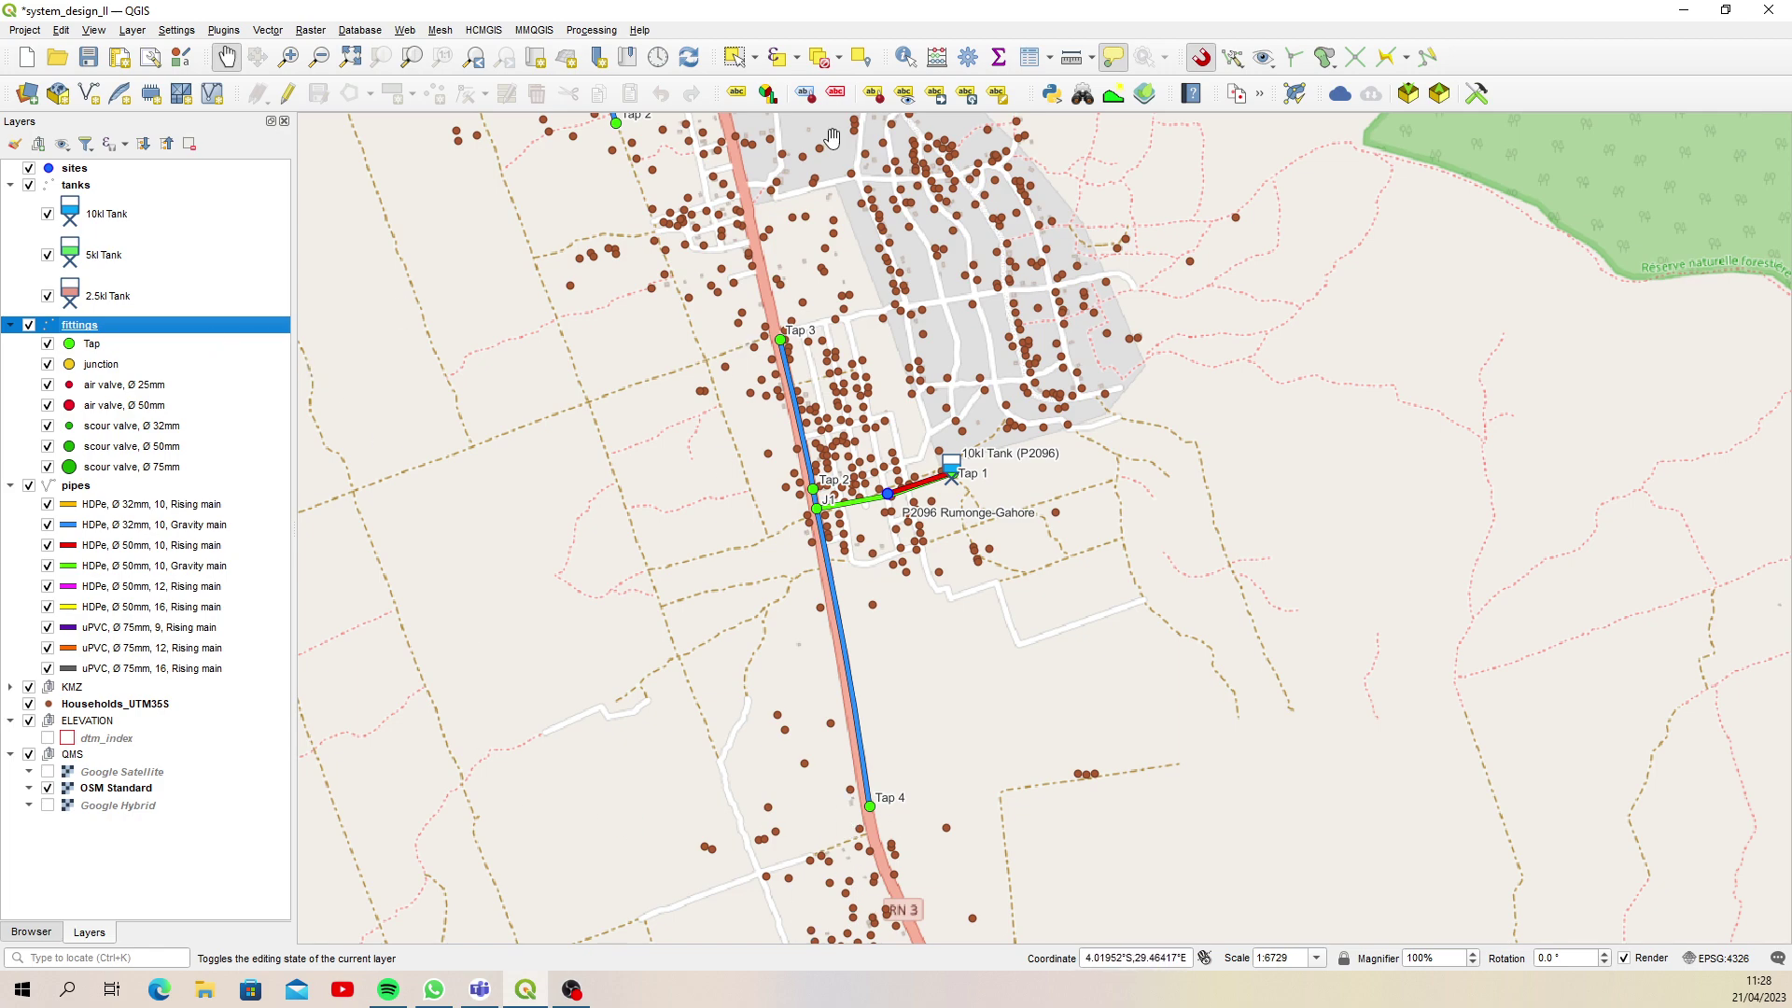
Select Tap 3 and buffer only that selected feature by a distance of 1500
{"action": "left_click", "coordinate": [734, 57]}
{"action": "left_click", "coordinate": [784, 338]}
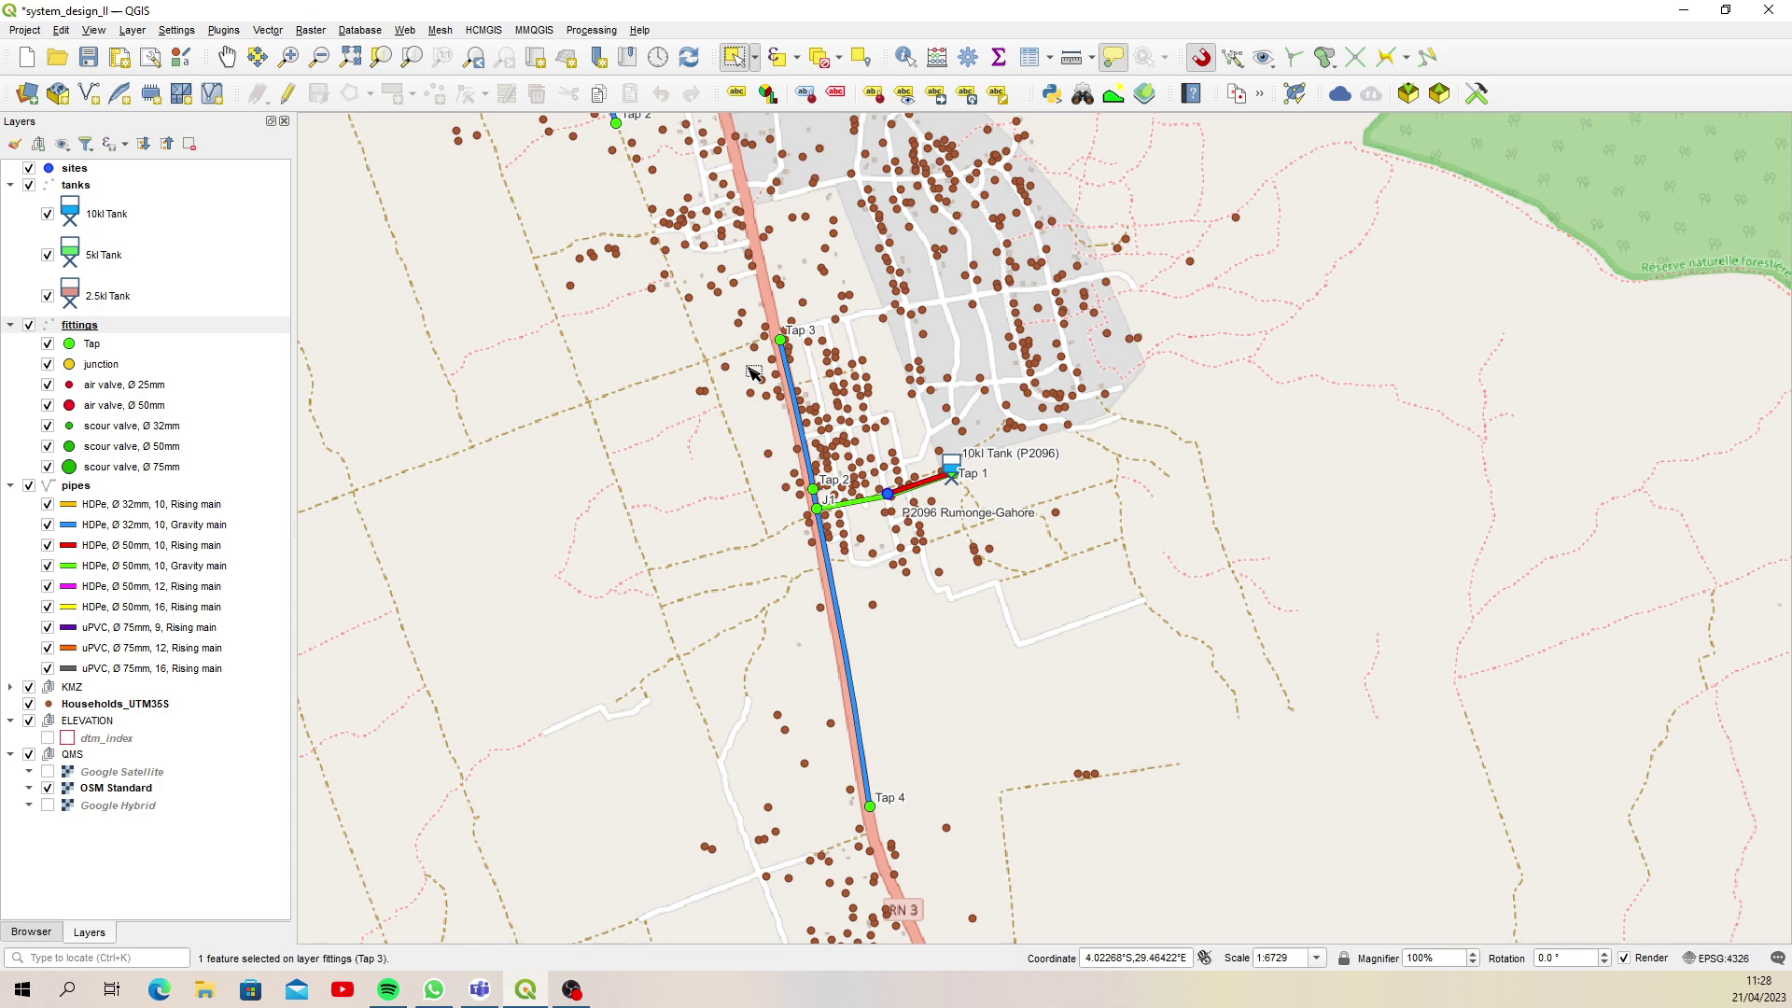
{"action": "left_click", "coordinate": [152, 965]}
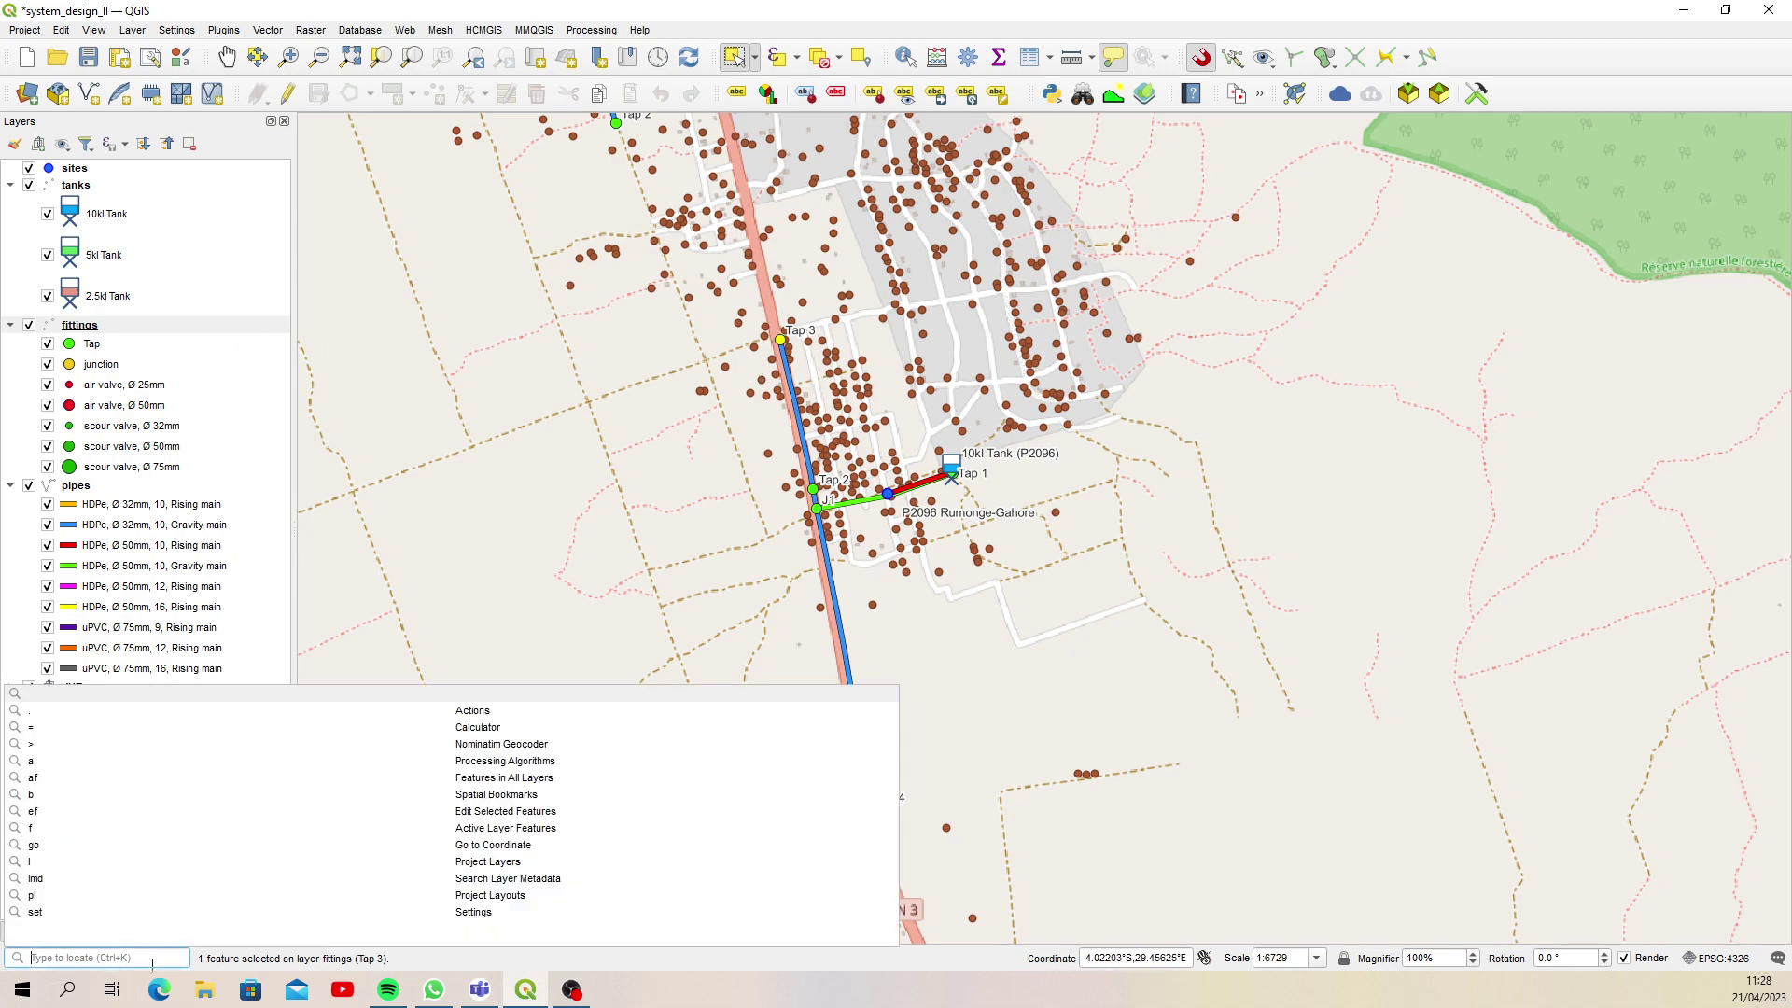
{"action": "type", "text": "buffer"}
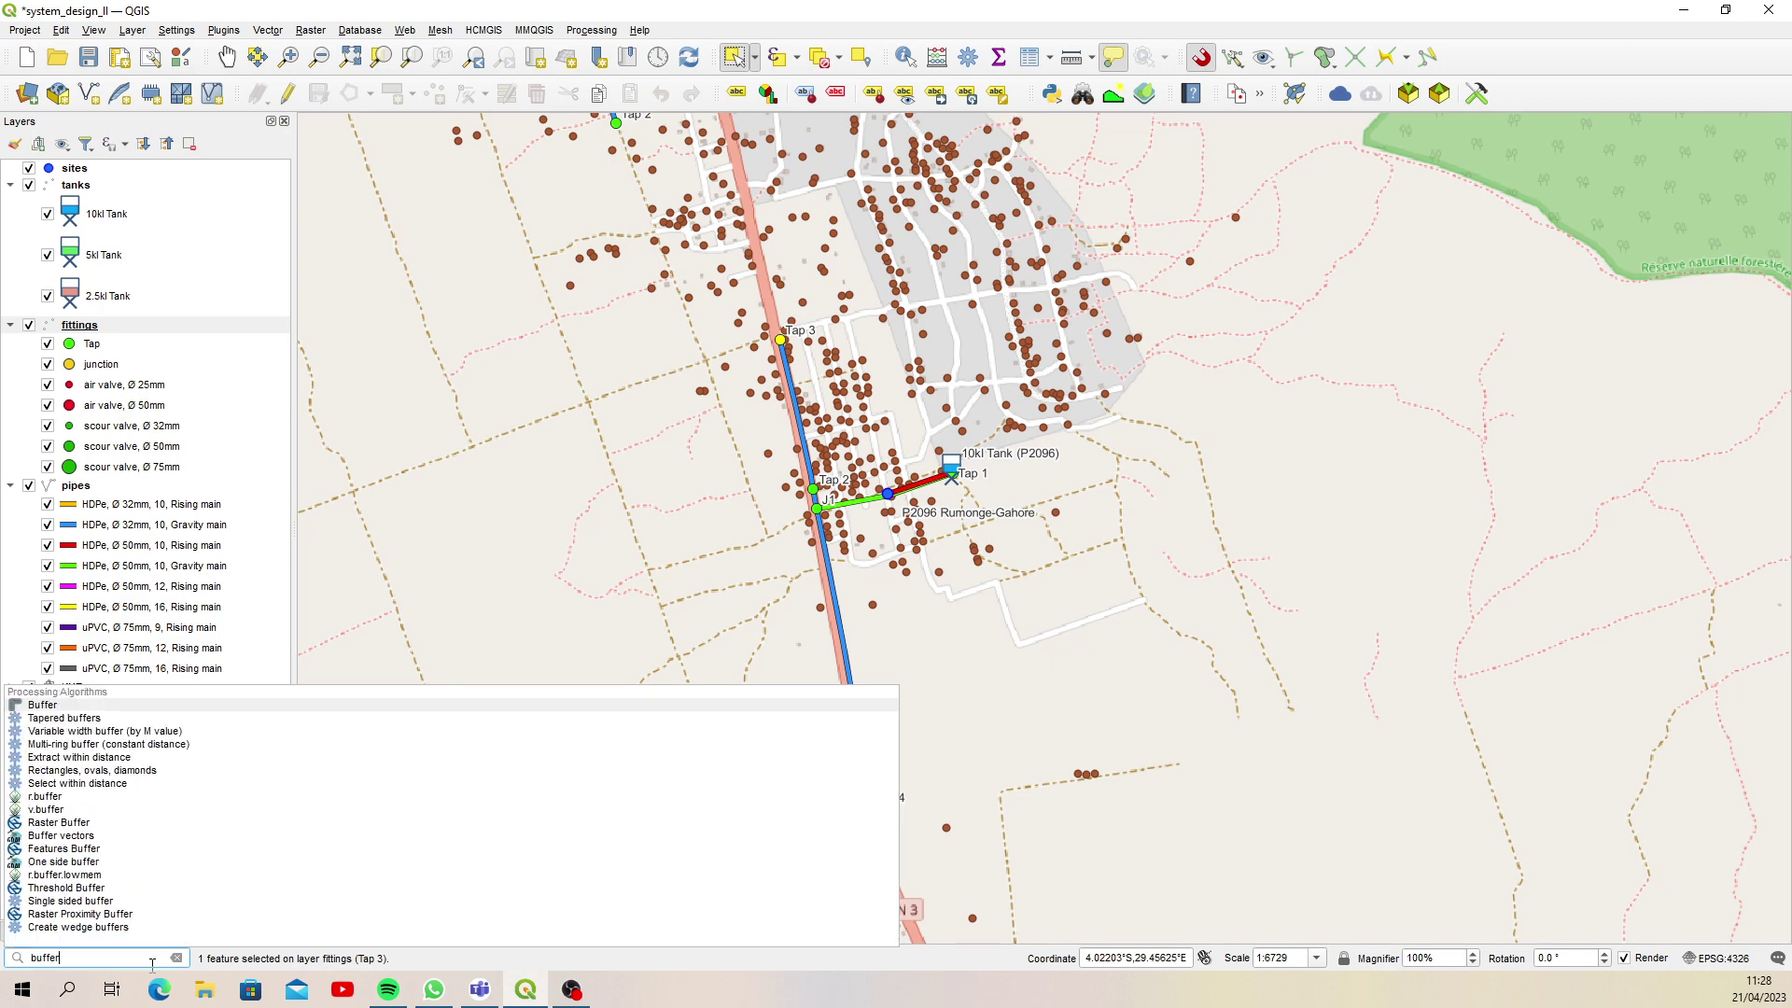
{"action": "left_click", "coordinate": [61, 709]}
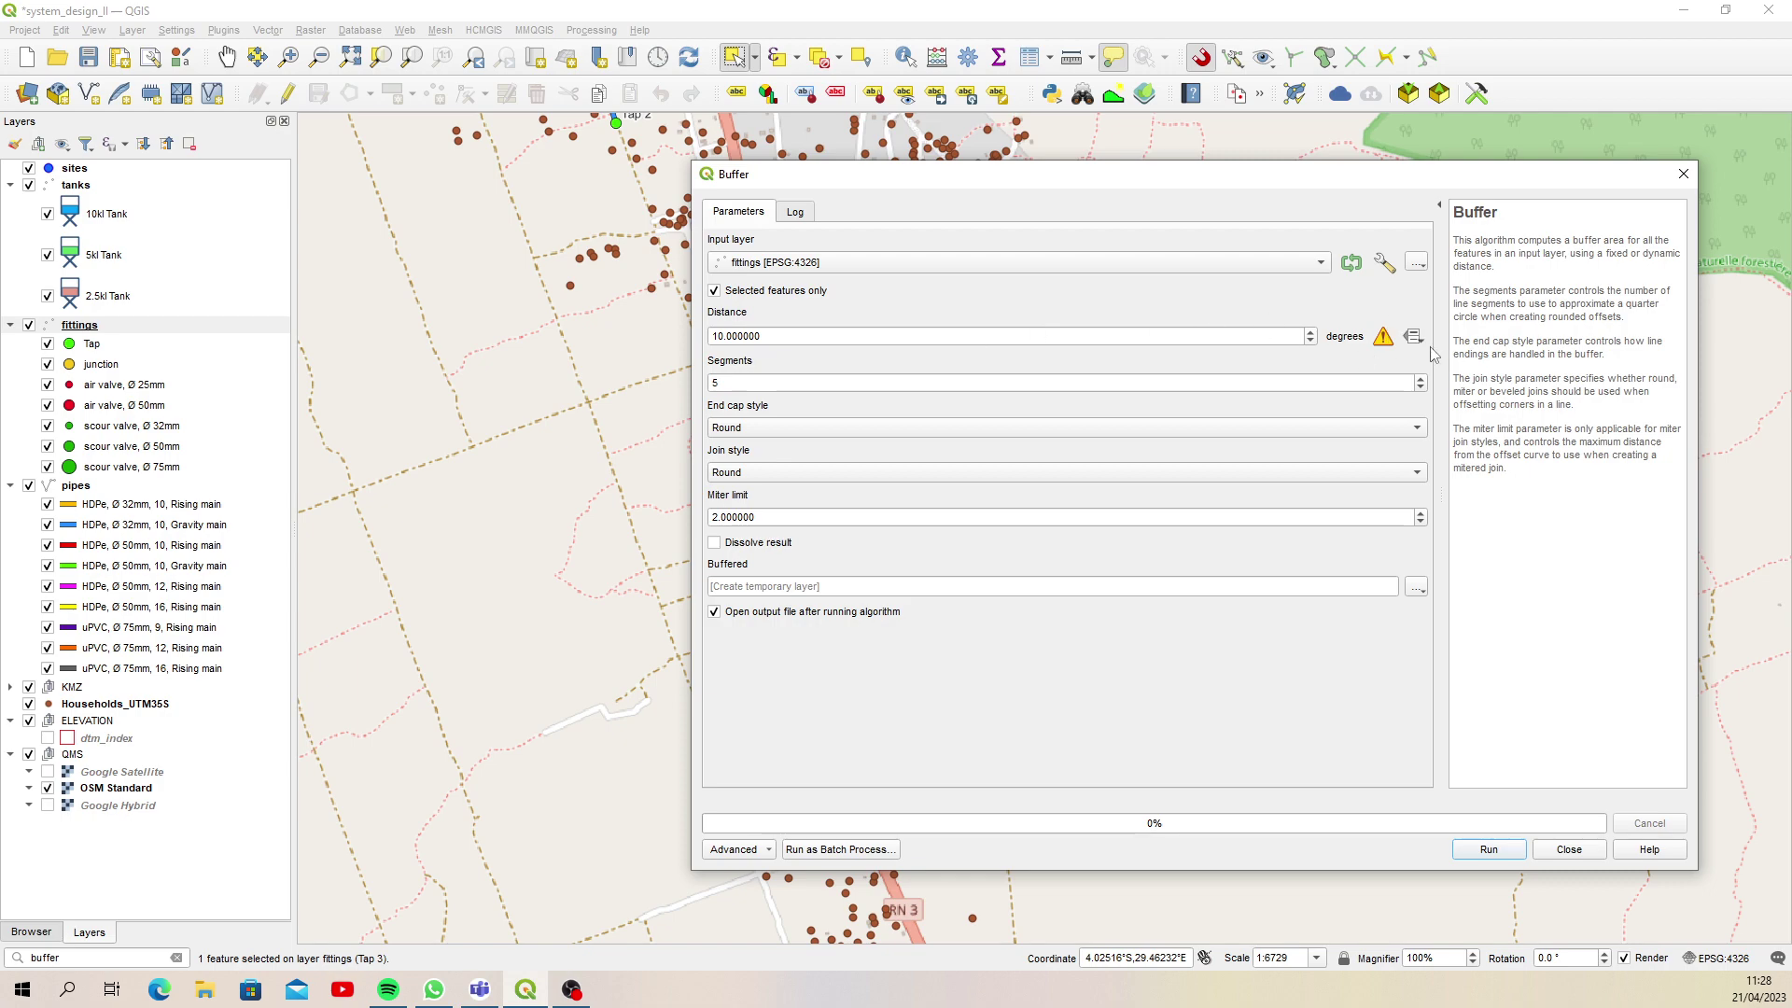
{"action": "left_click_drag", "start_coordinate": [819, 334], "coordinate": [656, 341]}
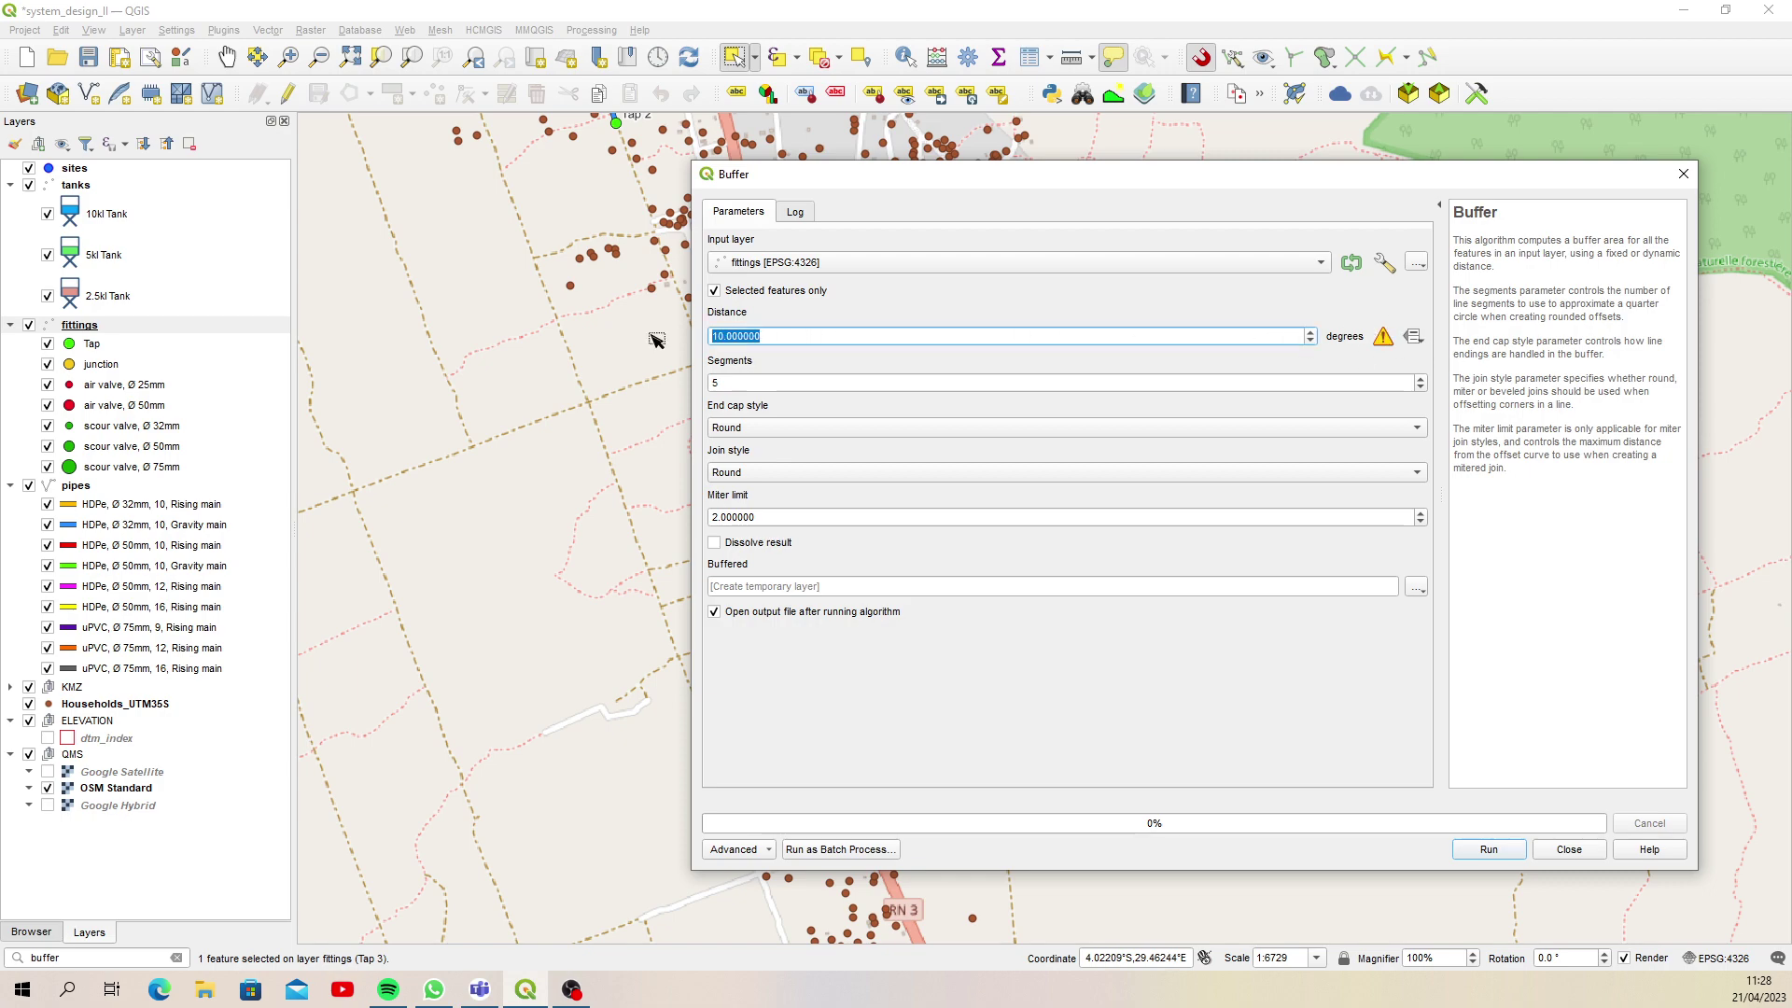
{"action": "type", "text": "1500"}
{"action": "left_click", "coordinate": [1488, 849]}
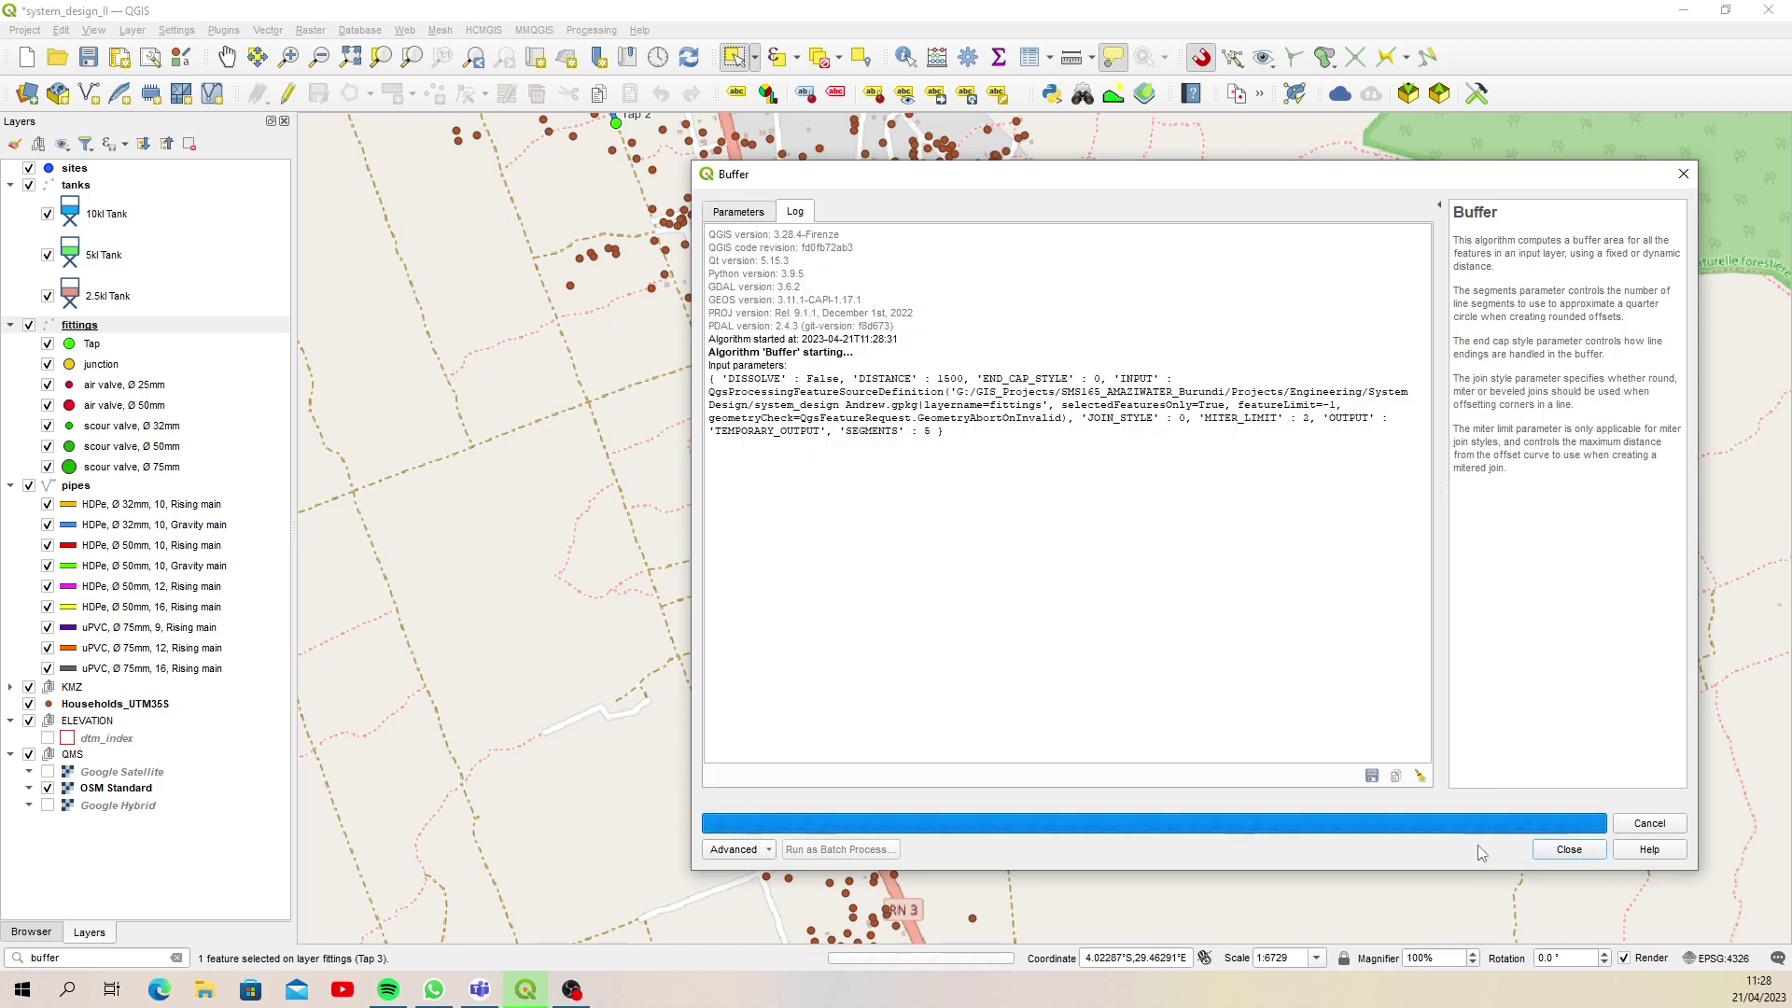
Zoom to the Buffered layer and toggle its visibility to inspect the oversized circle
{"action": "left_click", "coordinate": [1569, 849]}
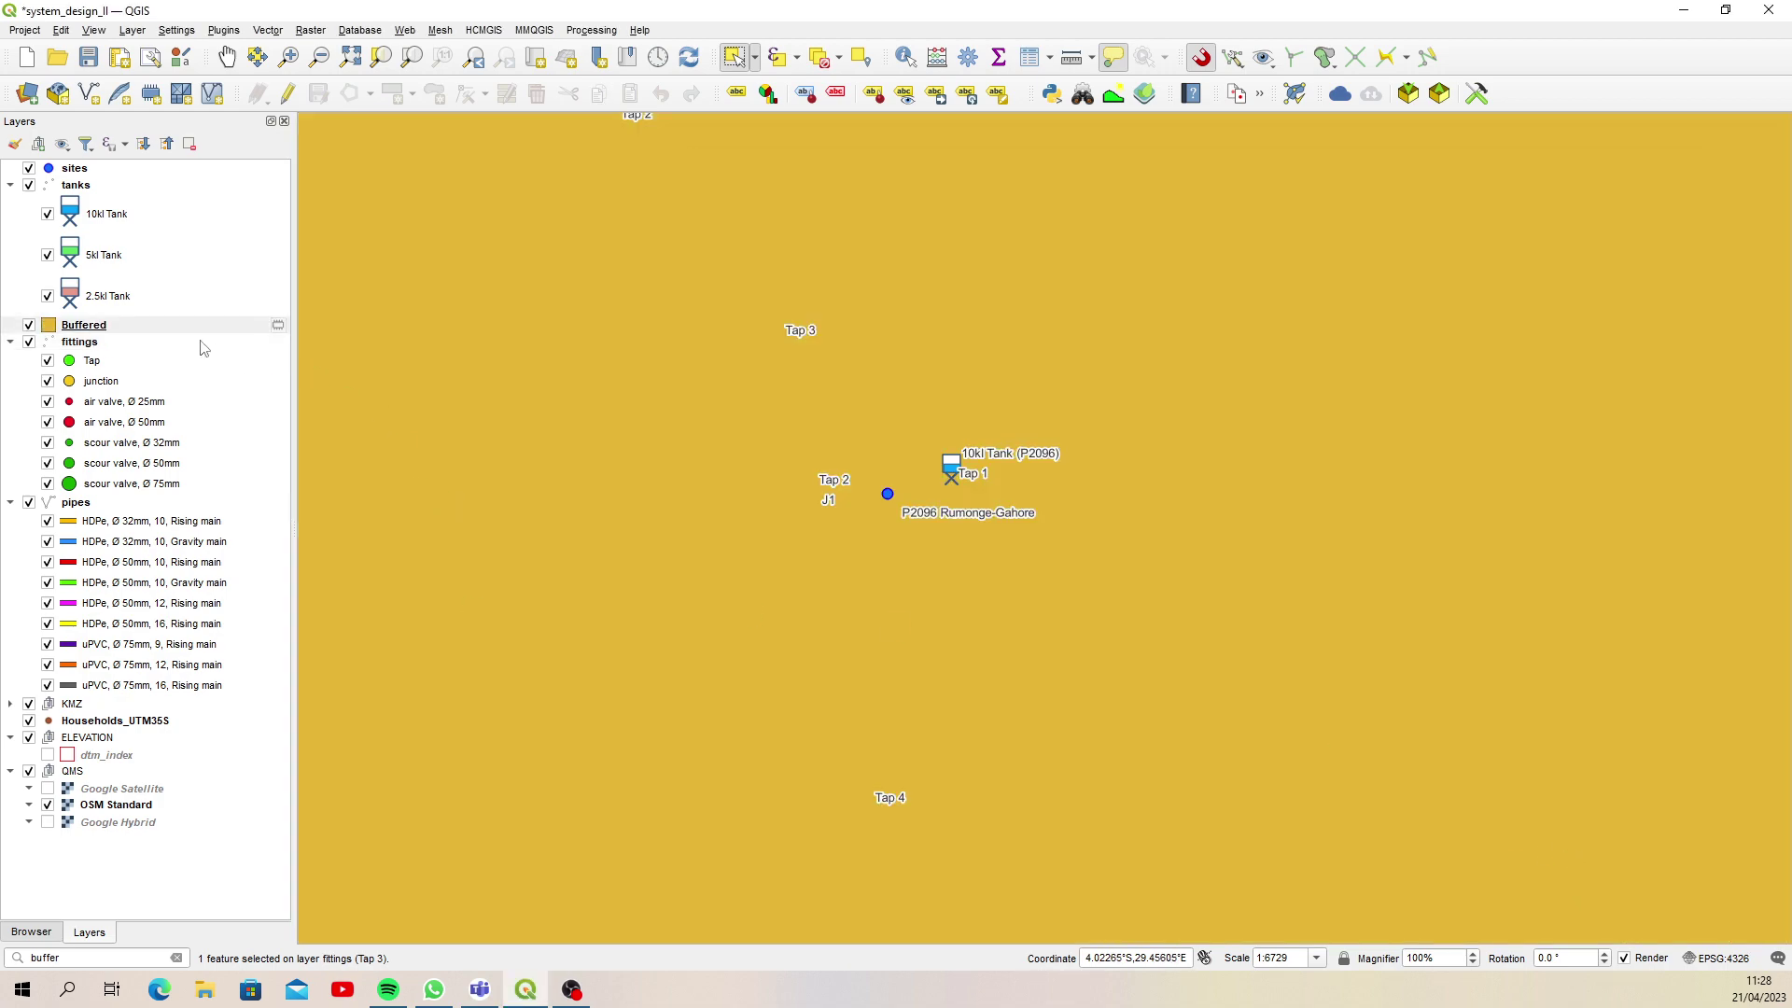
{"action": "right_click", "coordinate": [164, 334]}
{"action": "left_click", "coordinate": [233, 336]}
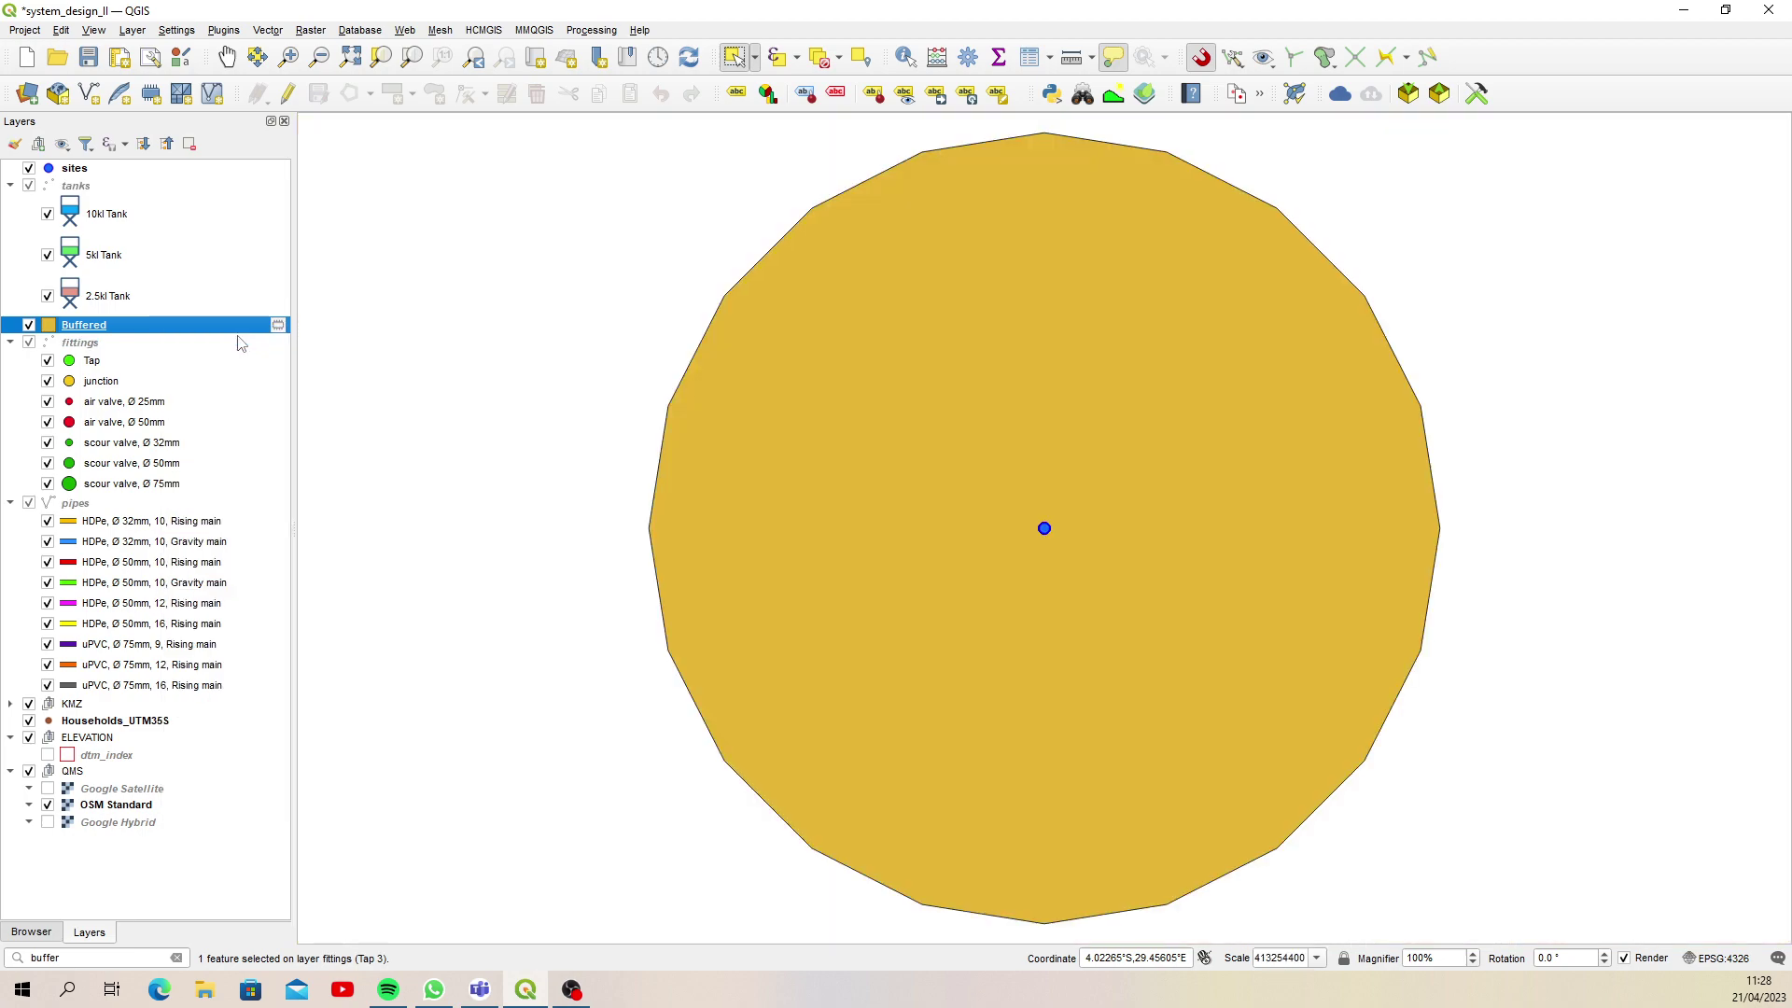
{"action": "left_click", "coordinate": [29, 325]}
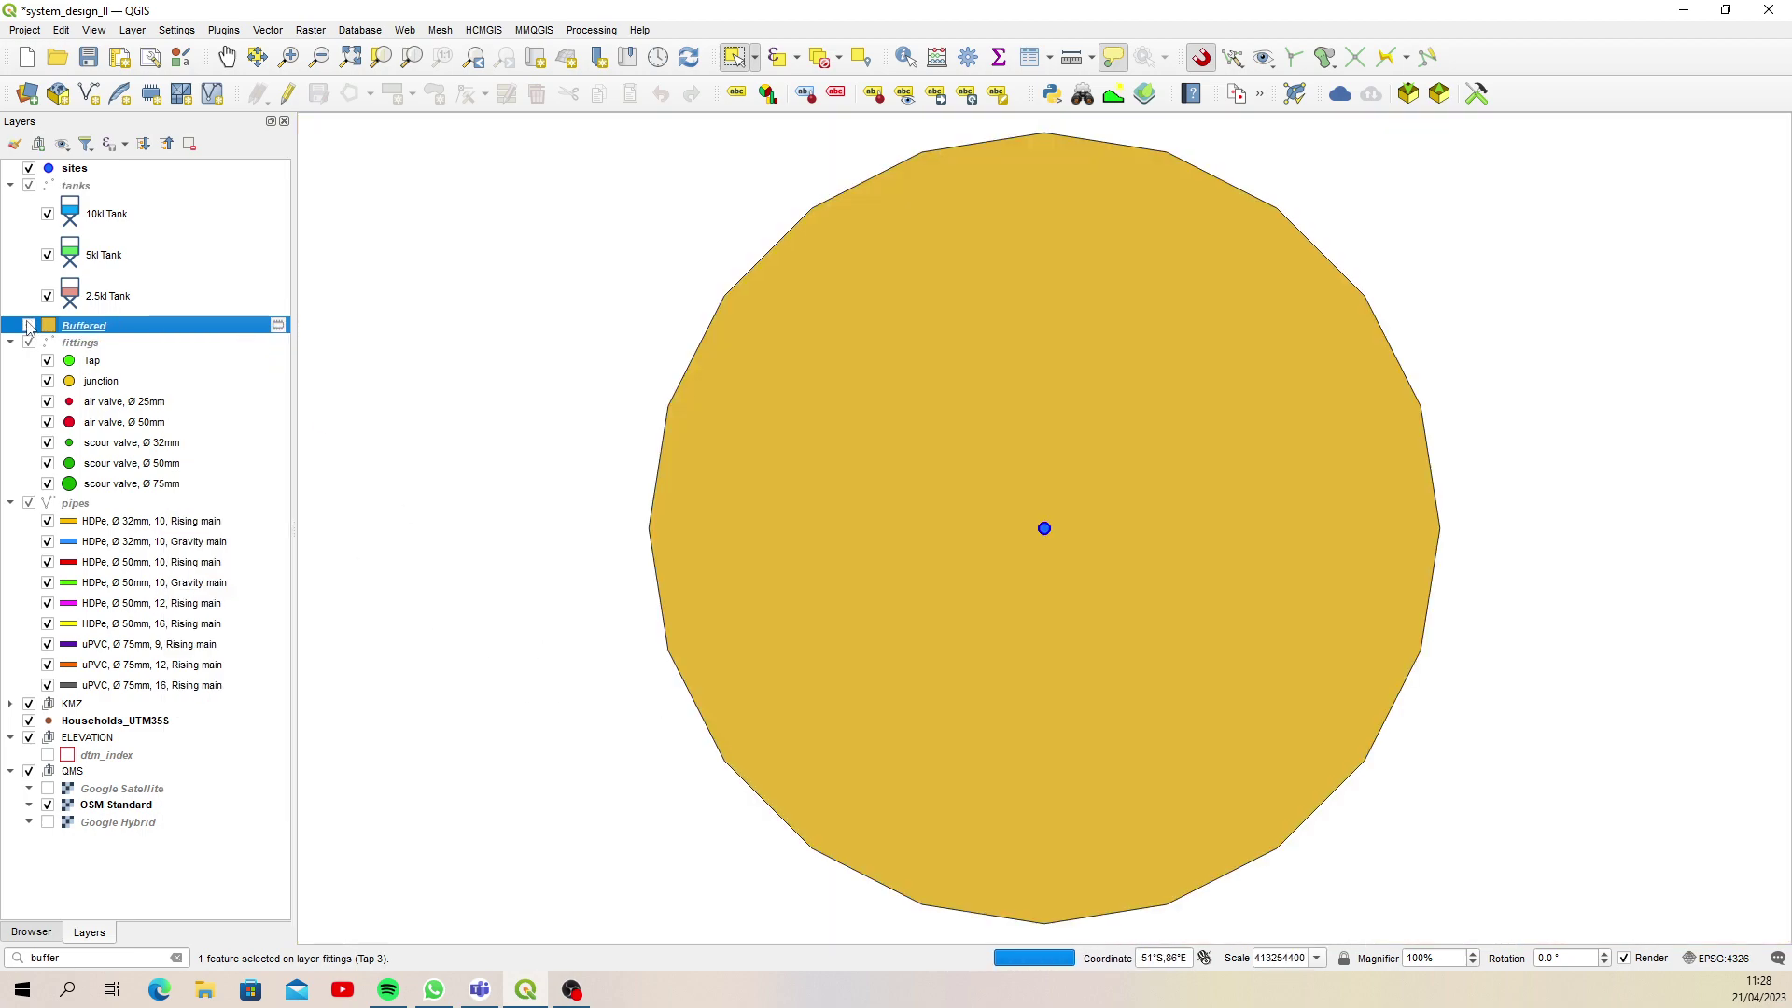
{"action": "left_click", "coordinate": [29, 324]}
Remove the Buffered layer from the project
{"action": "right_click", "coordinate": [125, 328]}
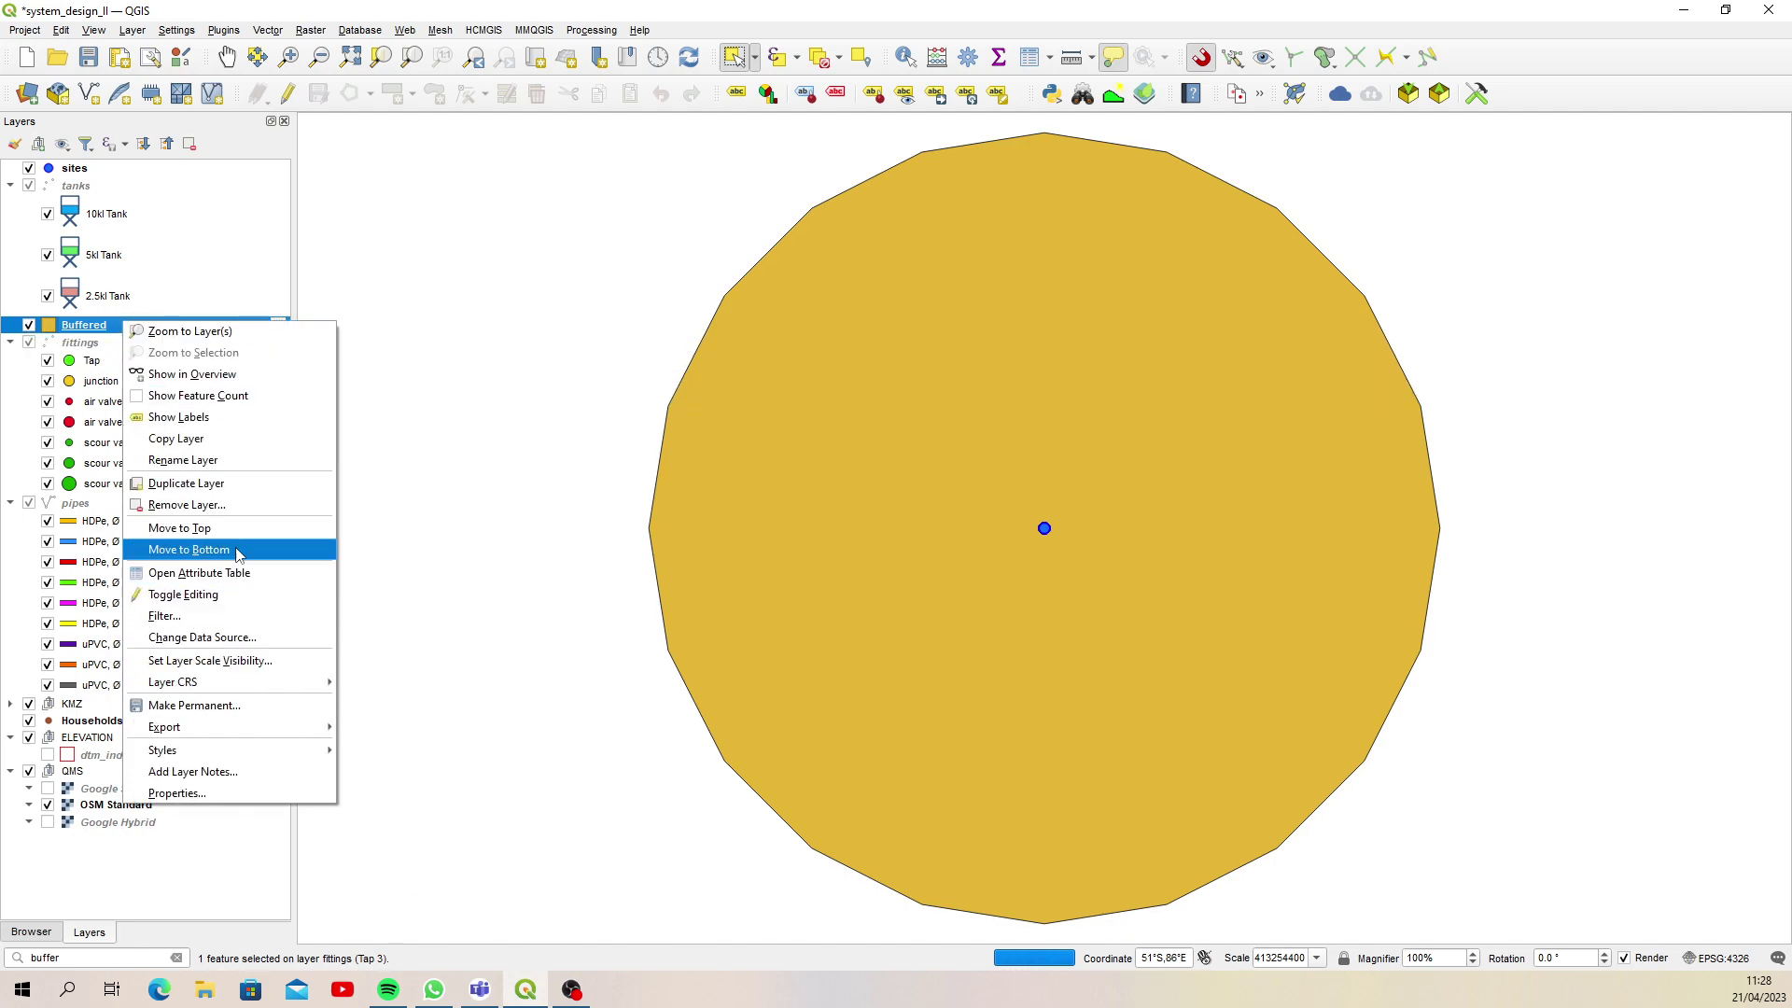
{"action": "left_click", "coordinate": [250, 509]}
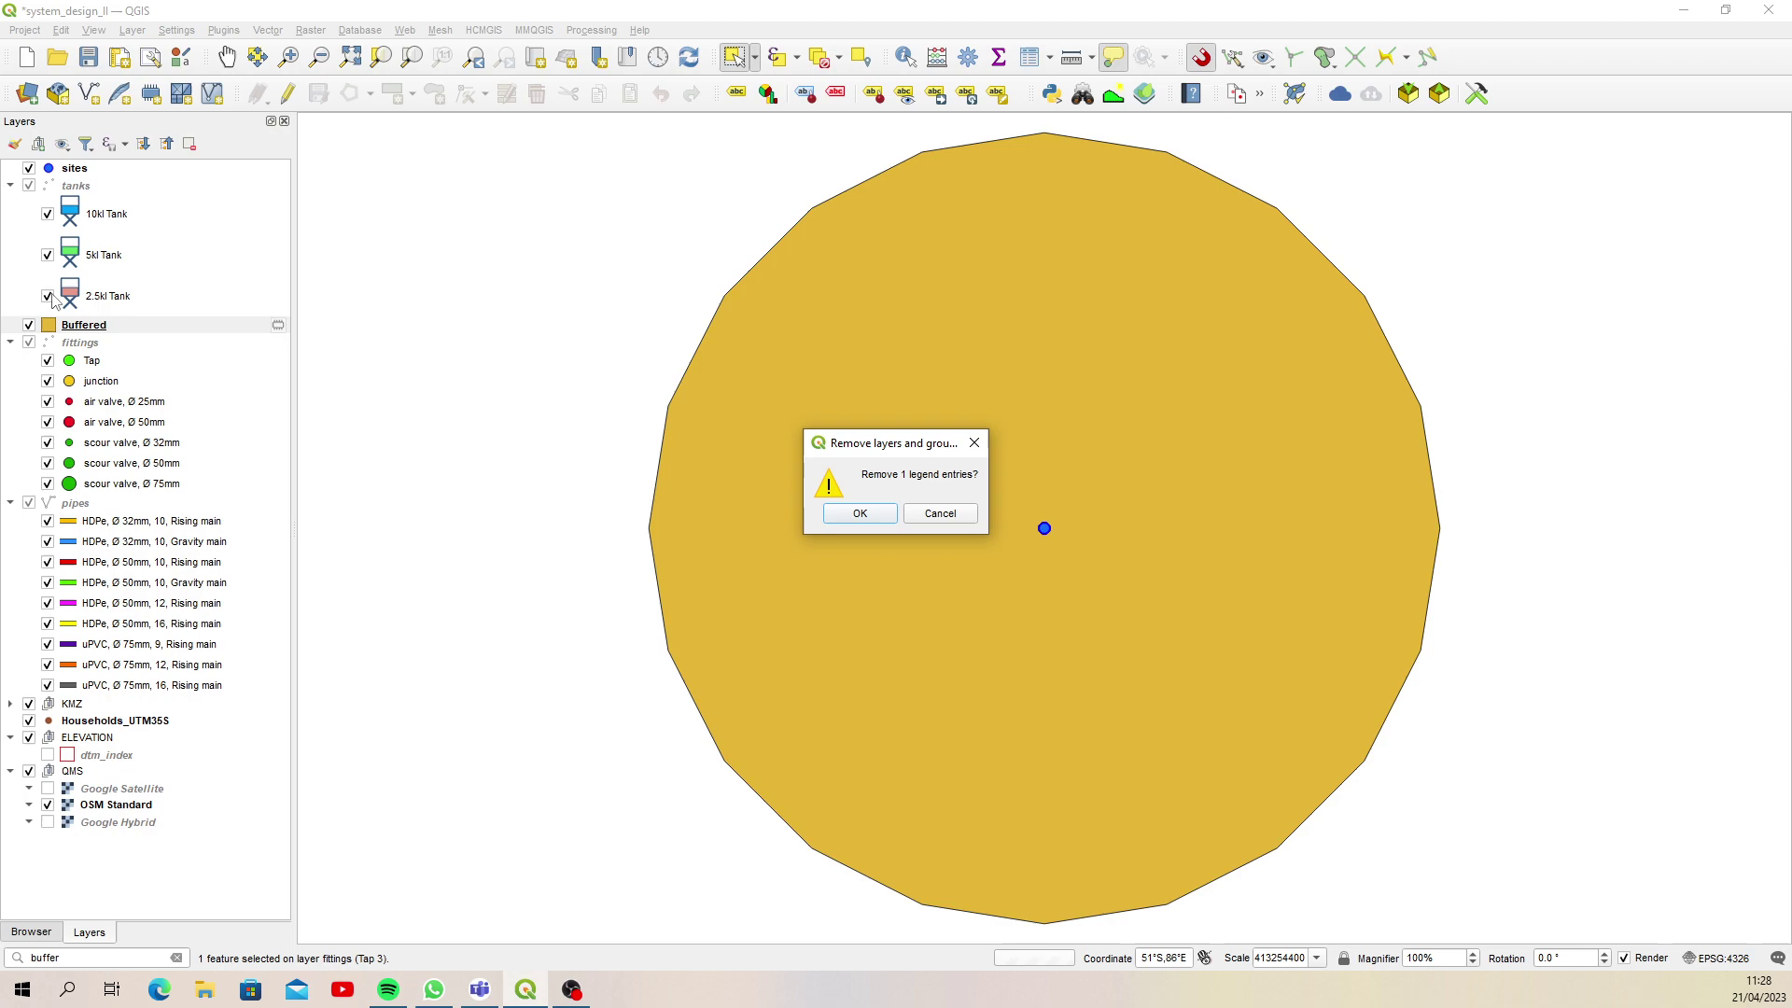
{"action": "left_click", "coordinate": [842, 514]}
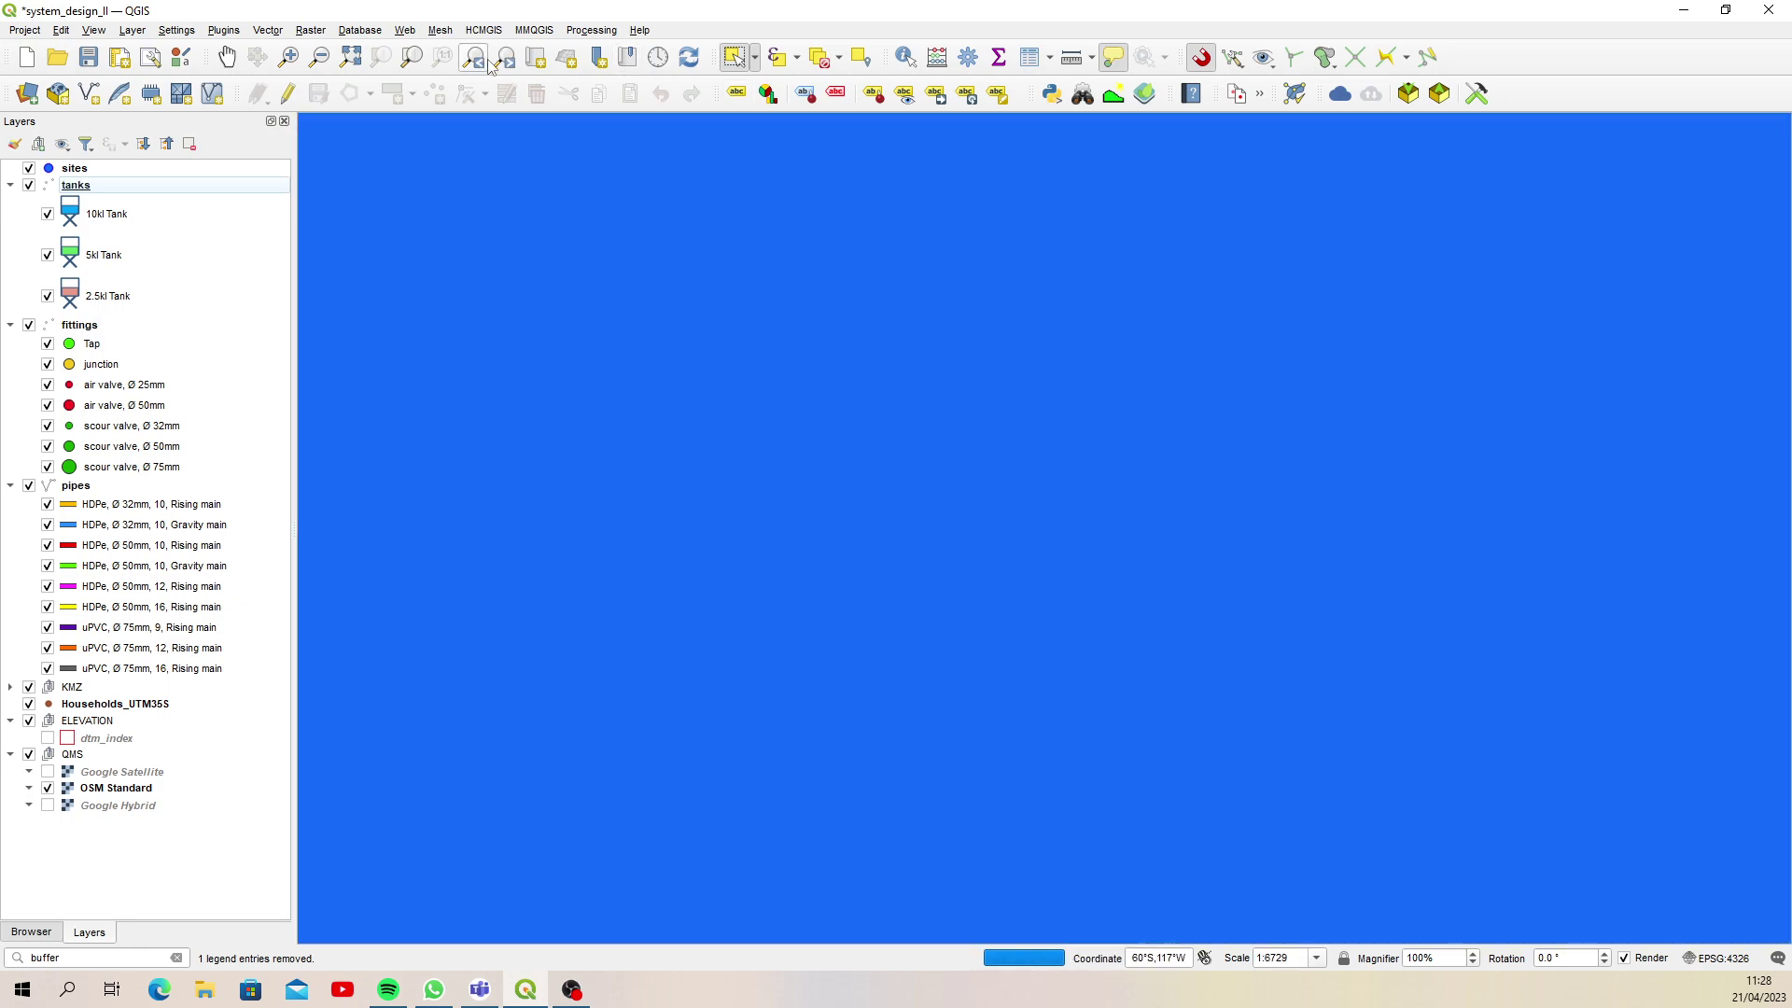
Return to the pipe network and select Tap 3 and Tap 4 in the fittings layer
{"action": "left_click", "coordinate": [474, 57]}
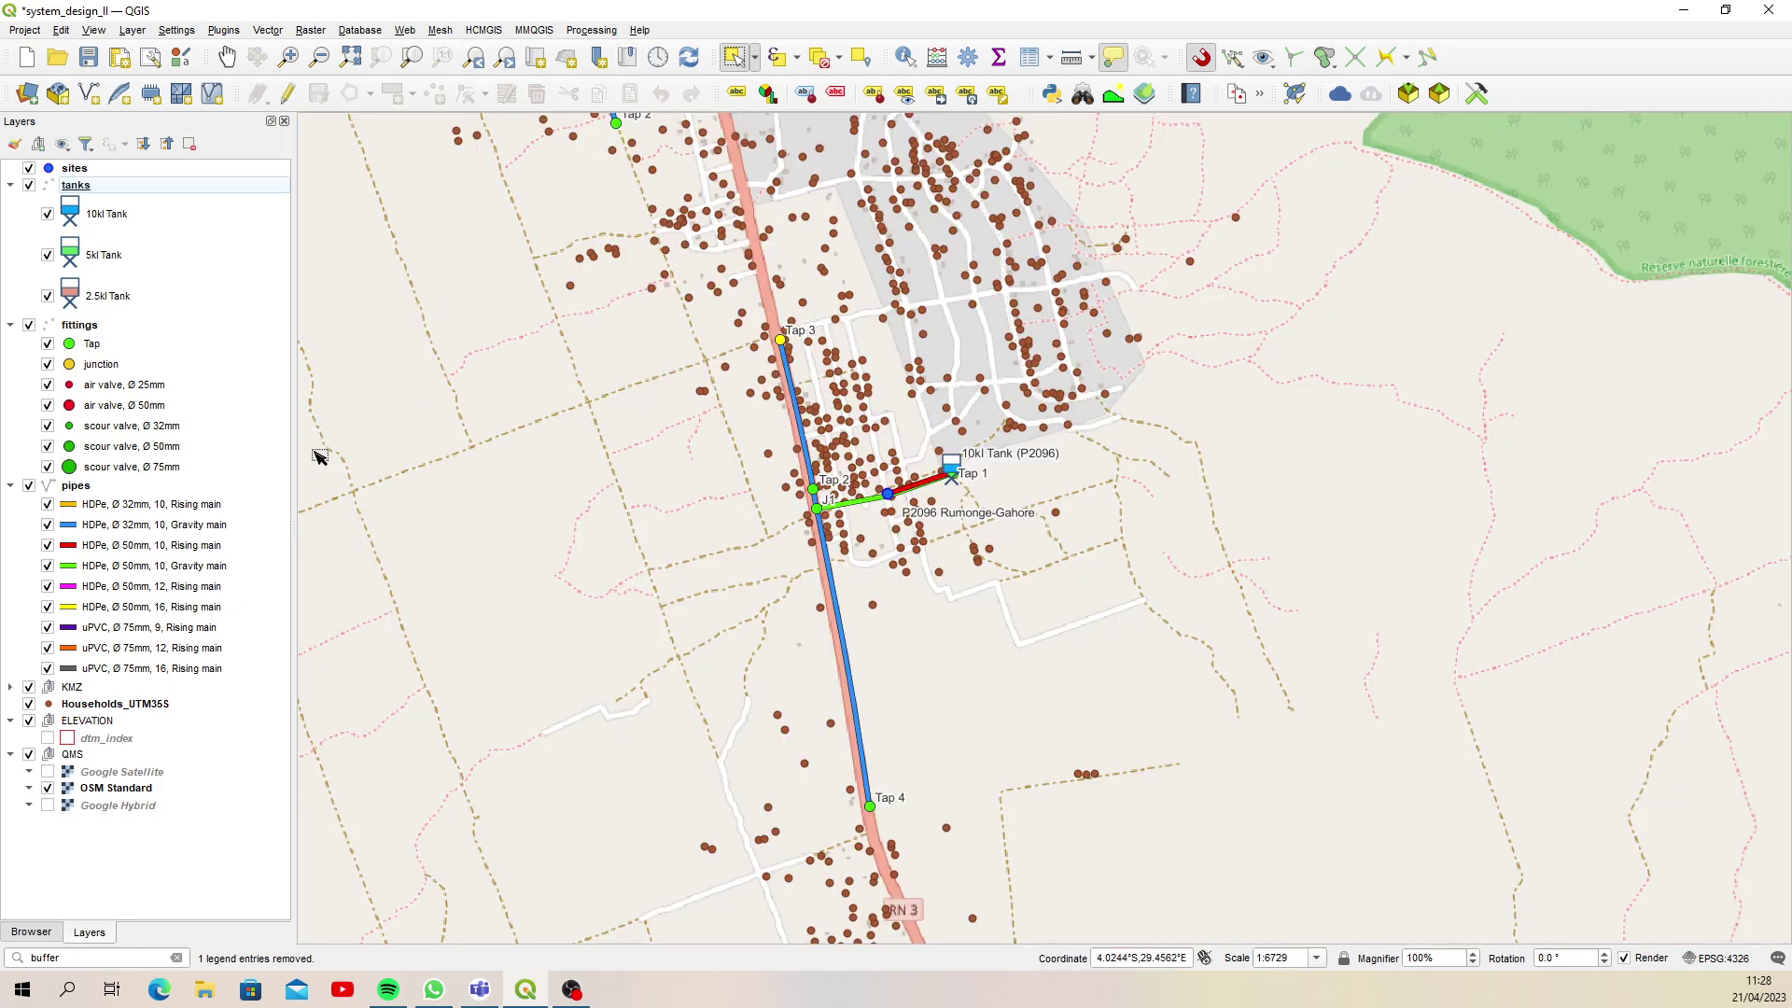
{"action": "left_click", "coordinate": [89, 325]}
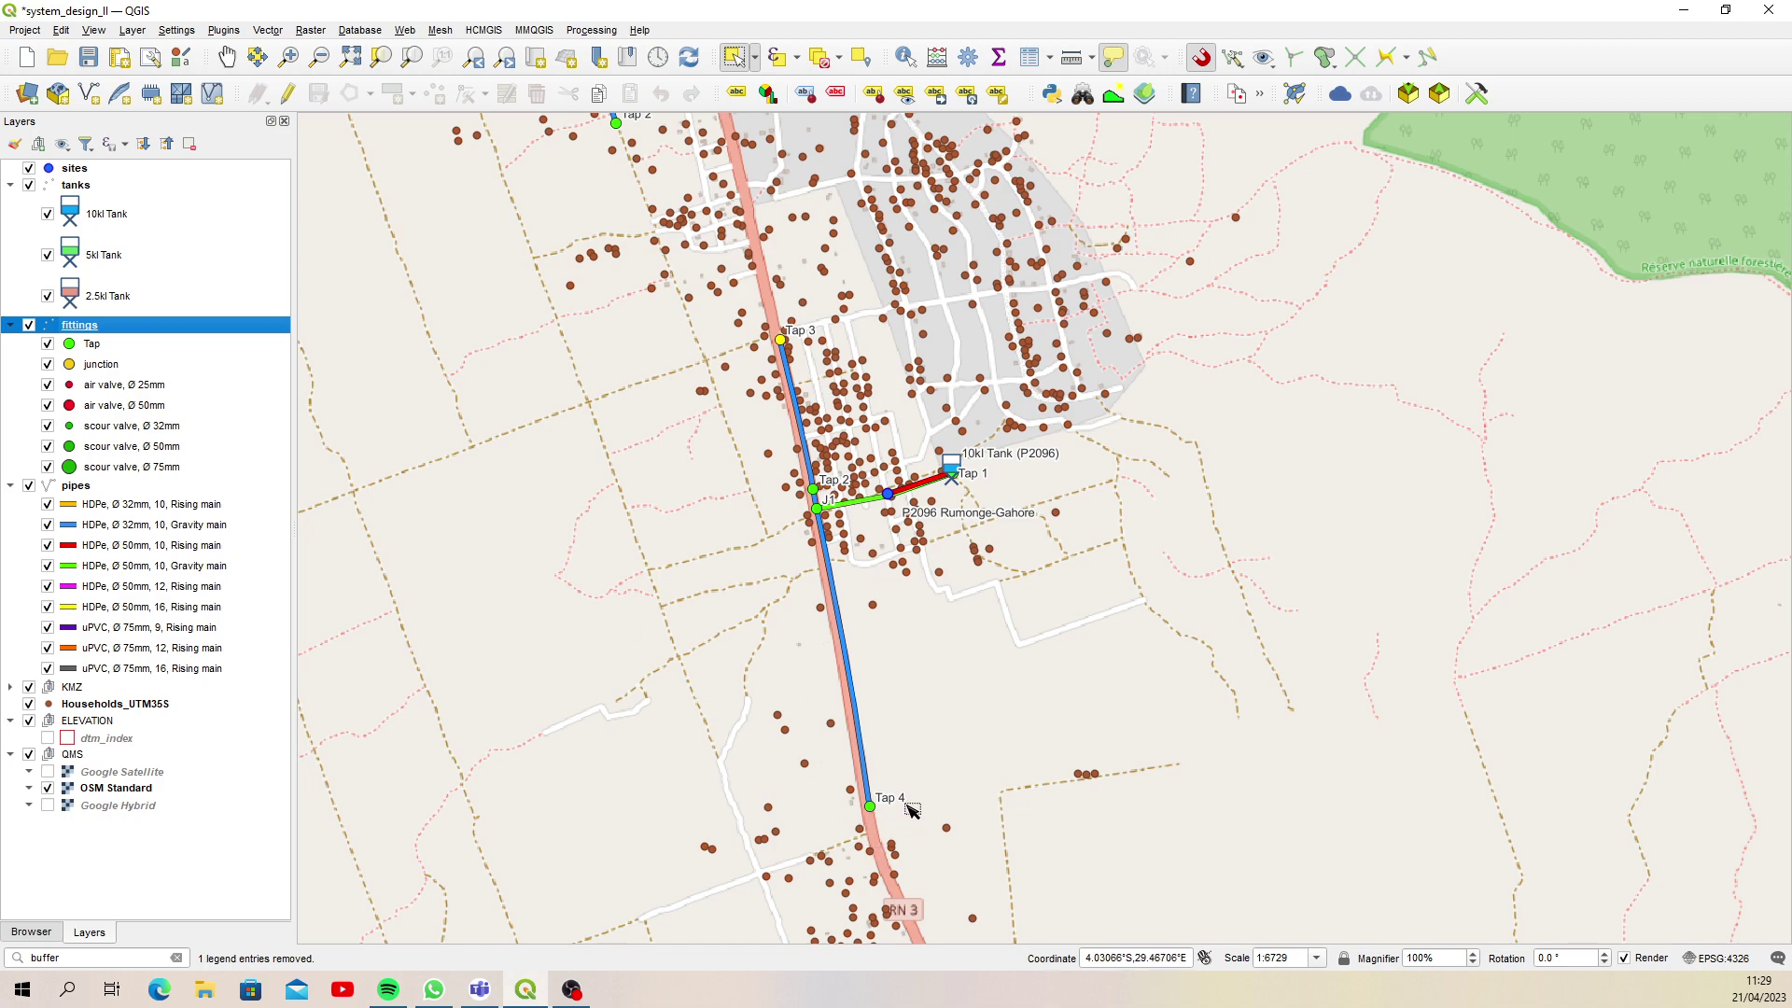
{"action": "left_click_drag", "start_coordinate": [906, 808], "coordinate": [824, 849]}
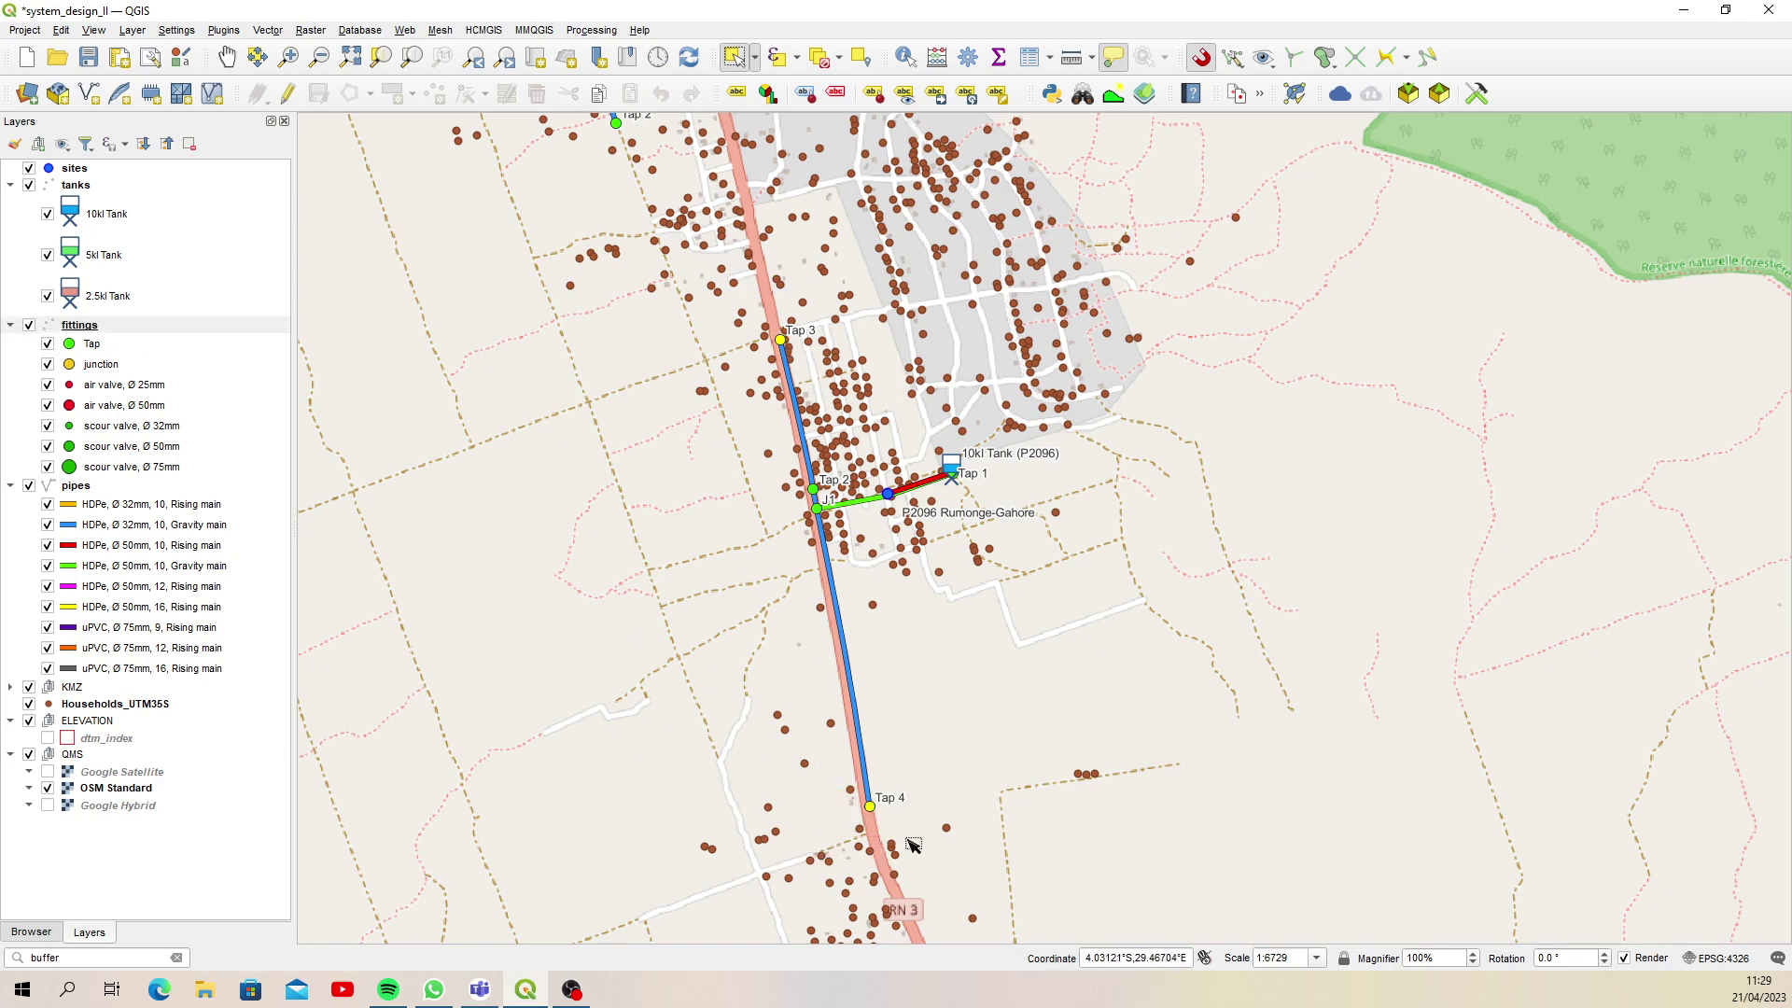
Export only the selected fittings to temp.gpkg in CRS WGS 84 / UTM zone 35S
{"action": "left_click", "coordinate": [146, 329]}
{"action": "right_click", "coordinate": [146, 328]}
{"action": "mouse_move", "coordinate": [252, 707]}
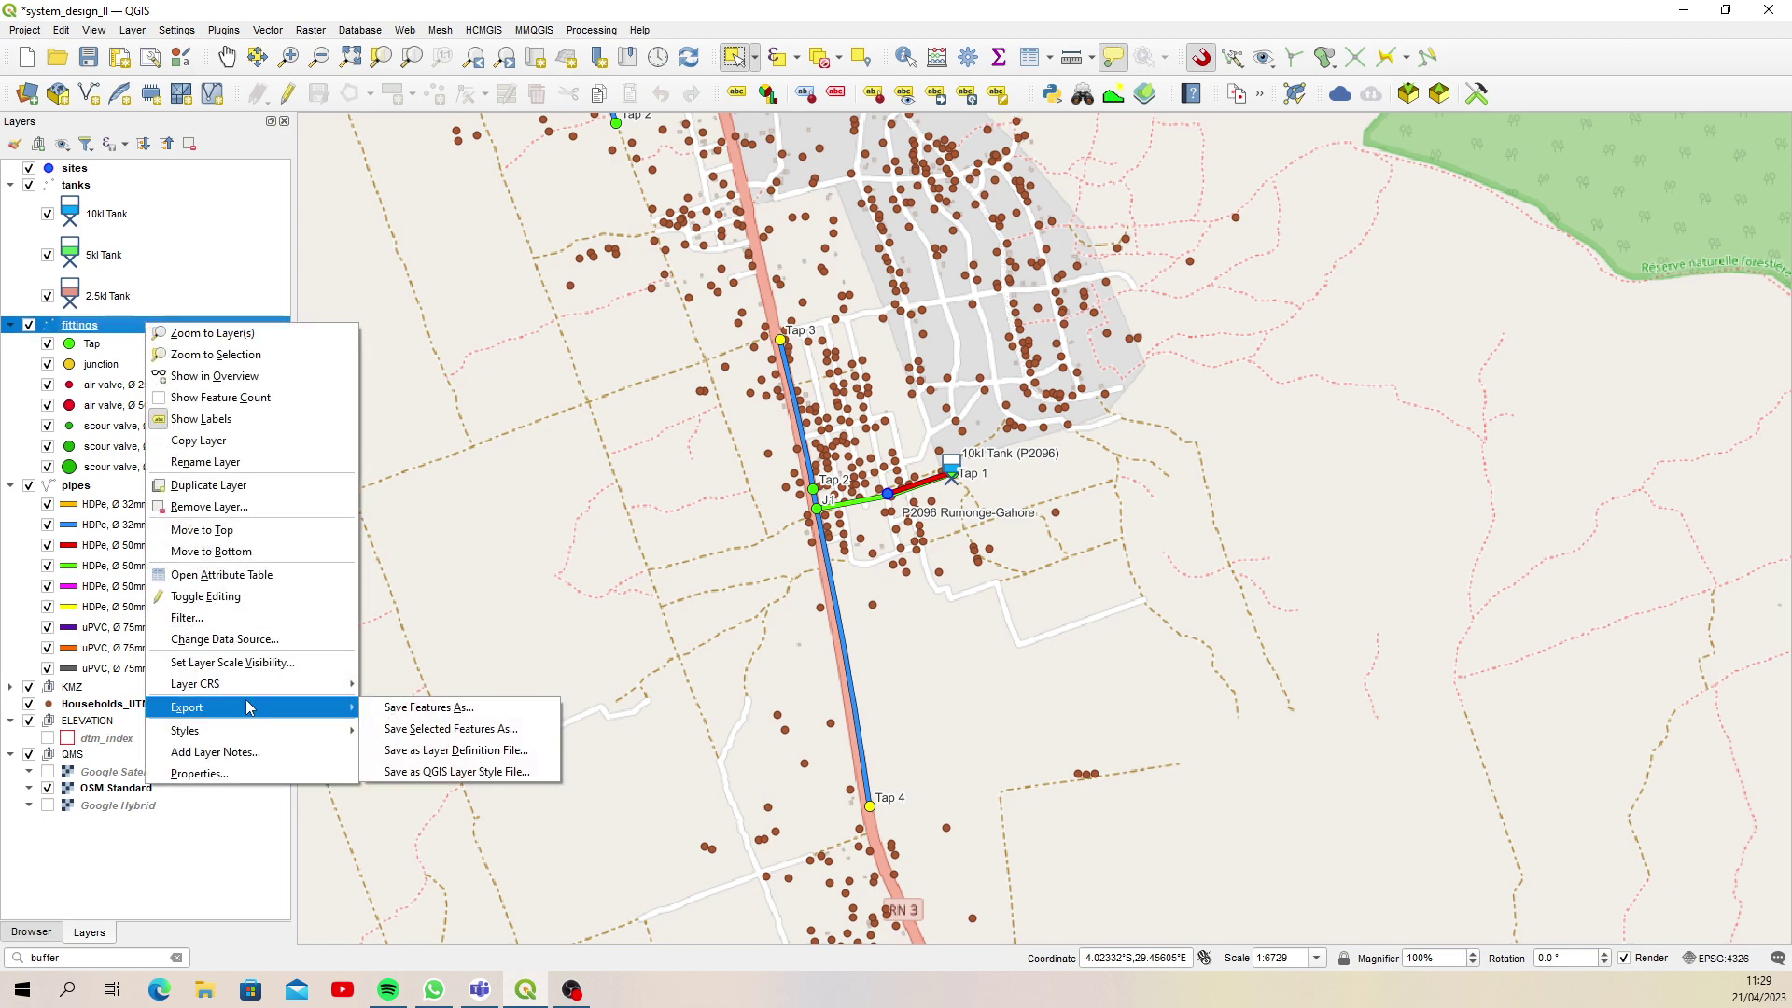
{"action": "left_click", "coordinate": [487, 713]}
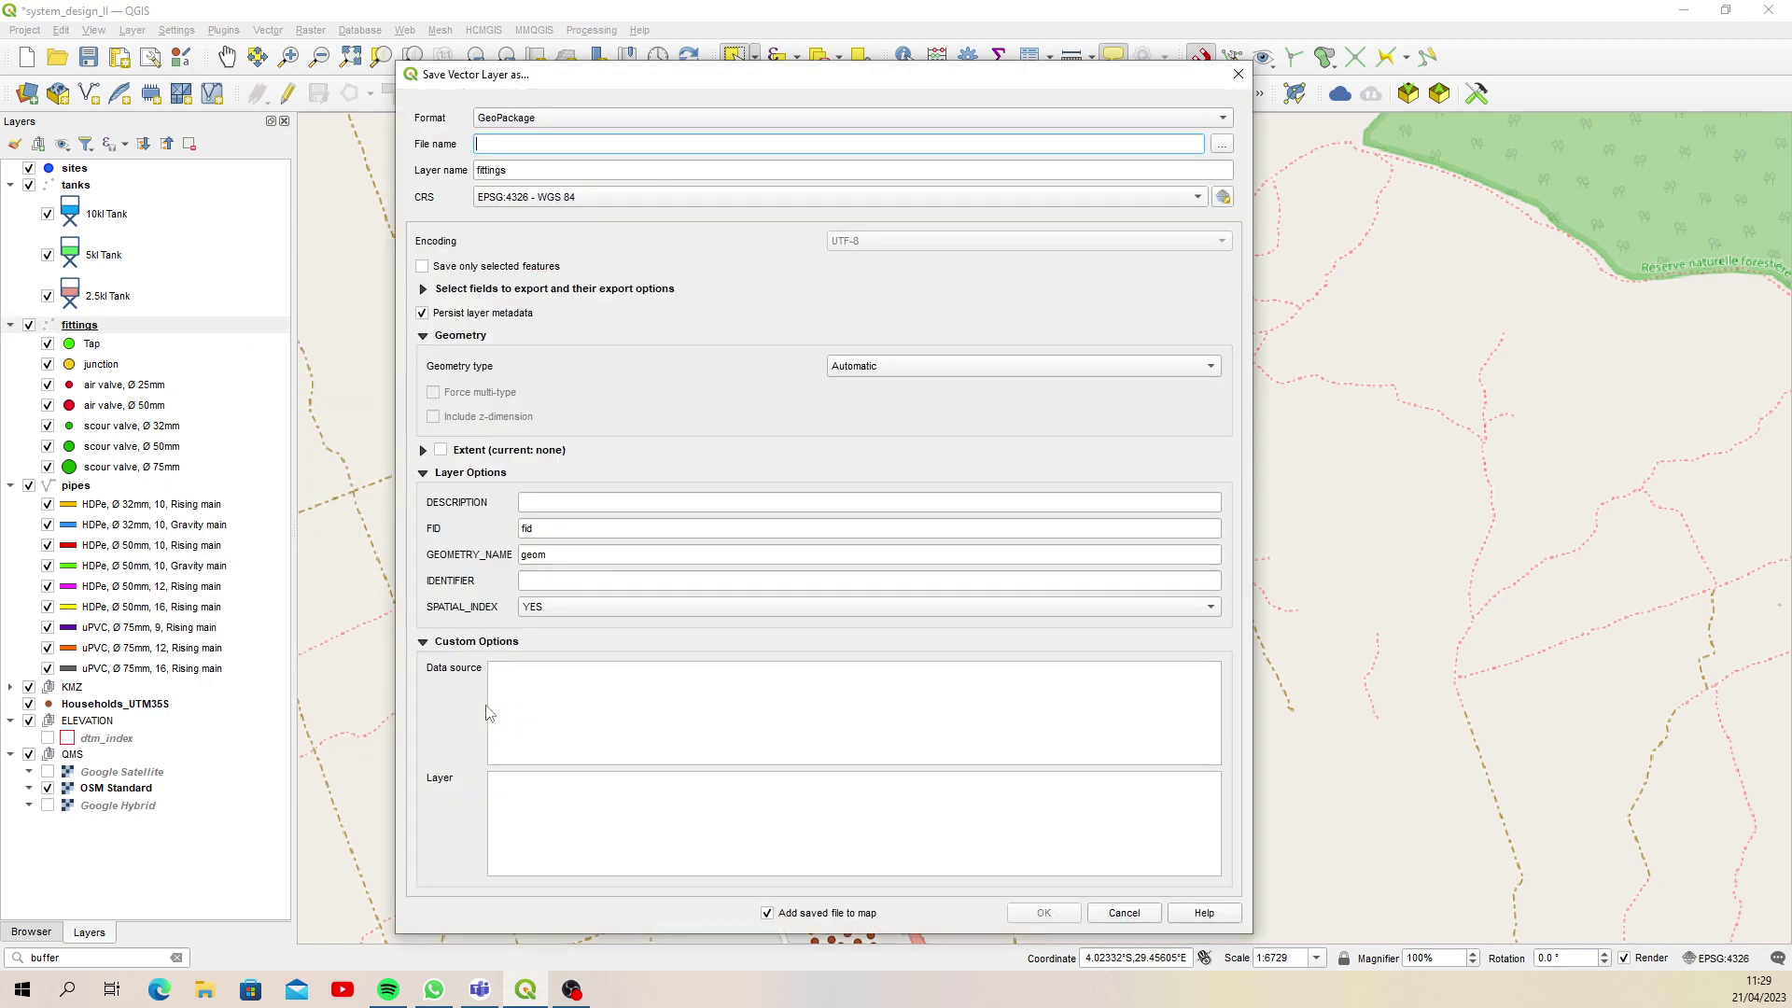
{"action": "left_click", "coordinate": [422, 266]}
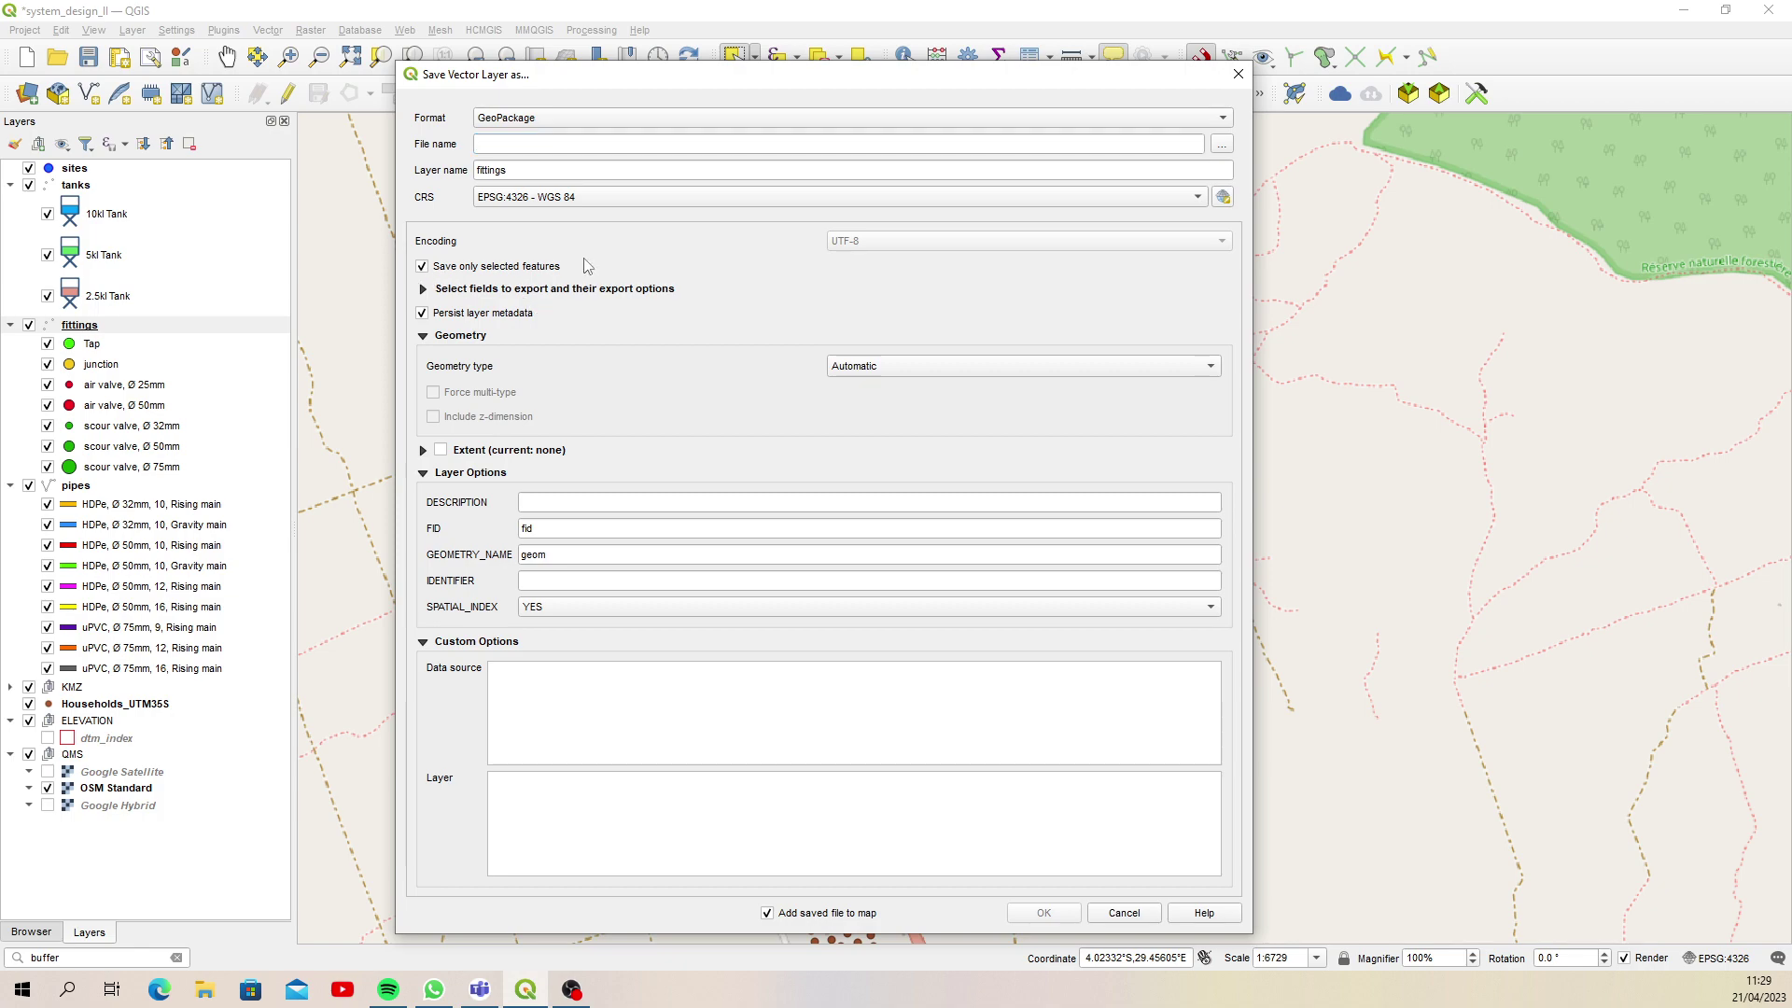
{"action": "left_click", "coordinate": [1221, 145]}
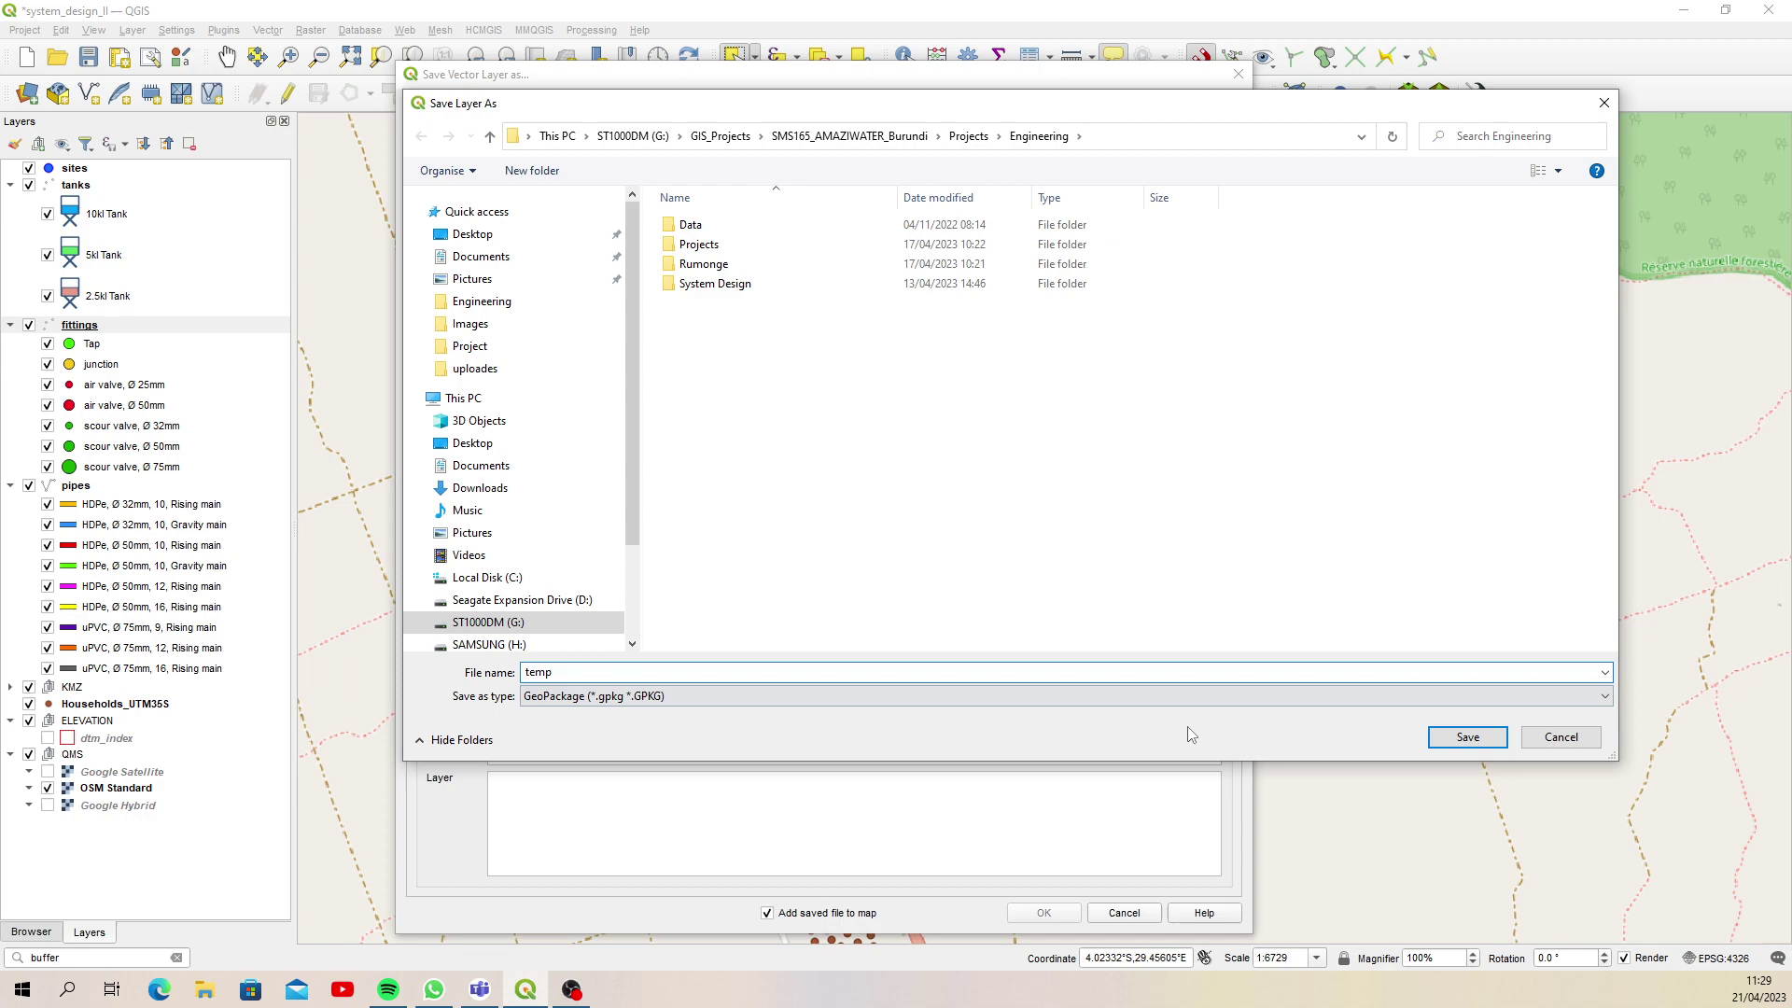
{"action": "left_click", "coordinate": [1467, 737]}
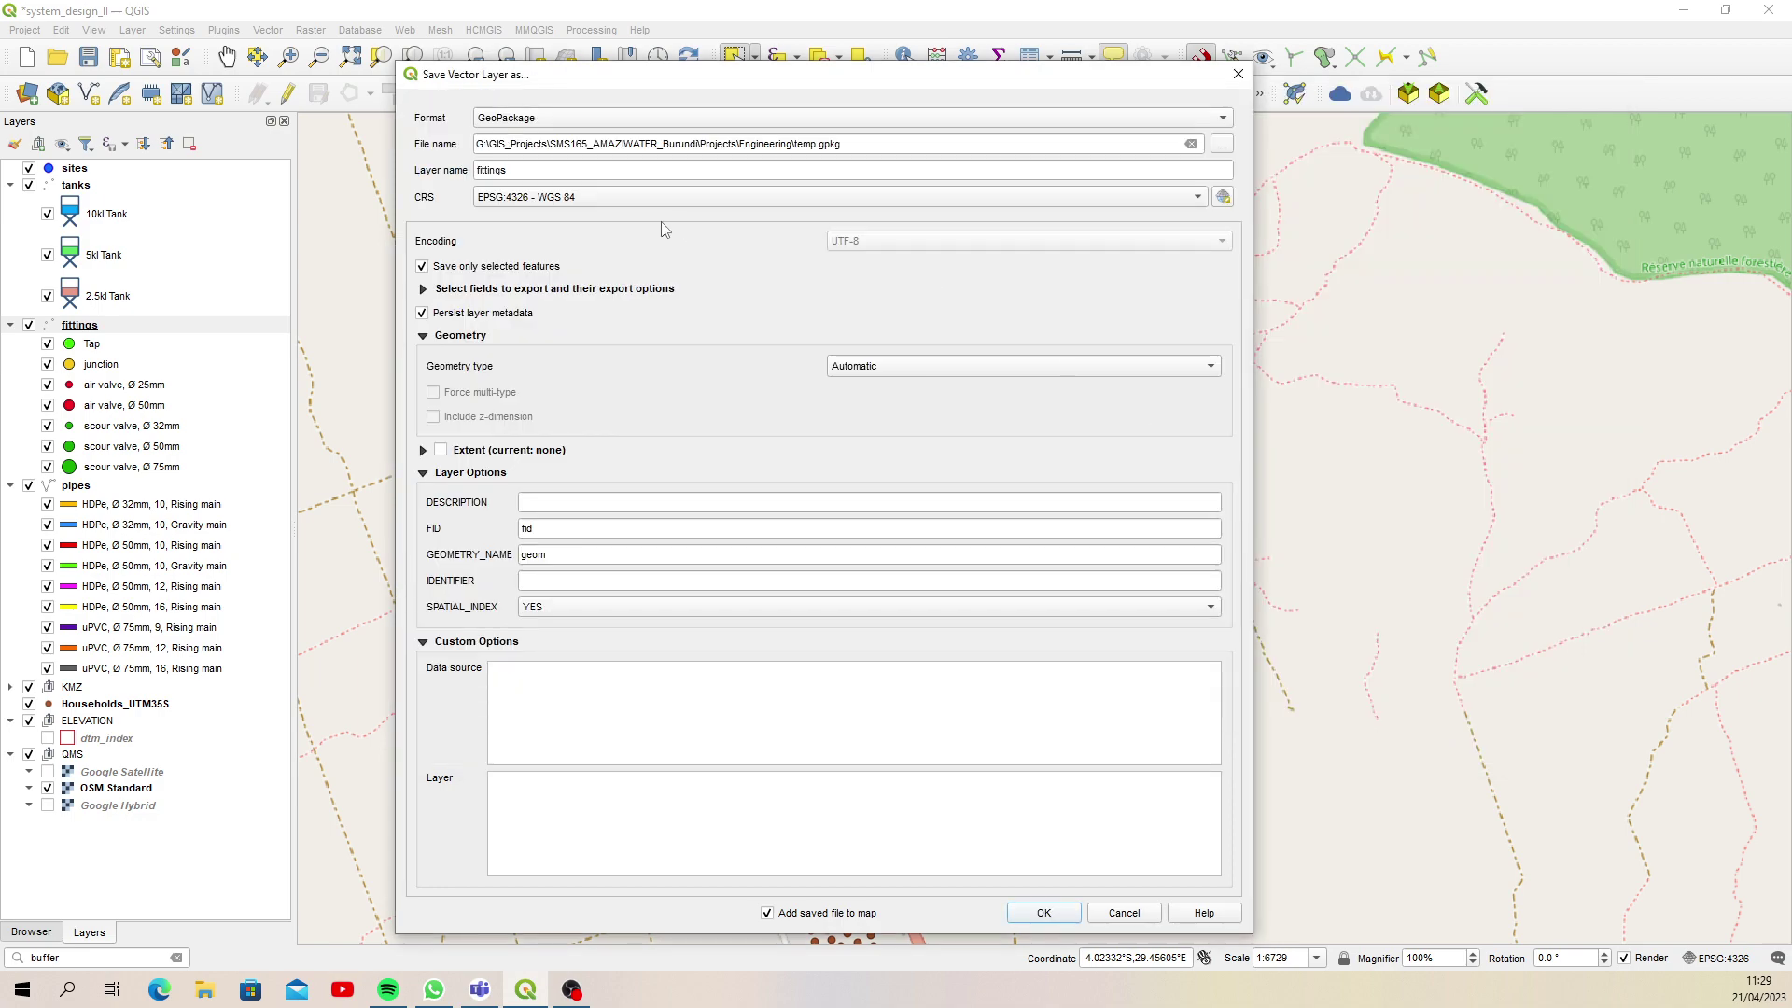
{"action": "left_click", "coordinate": [608, 198]}
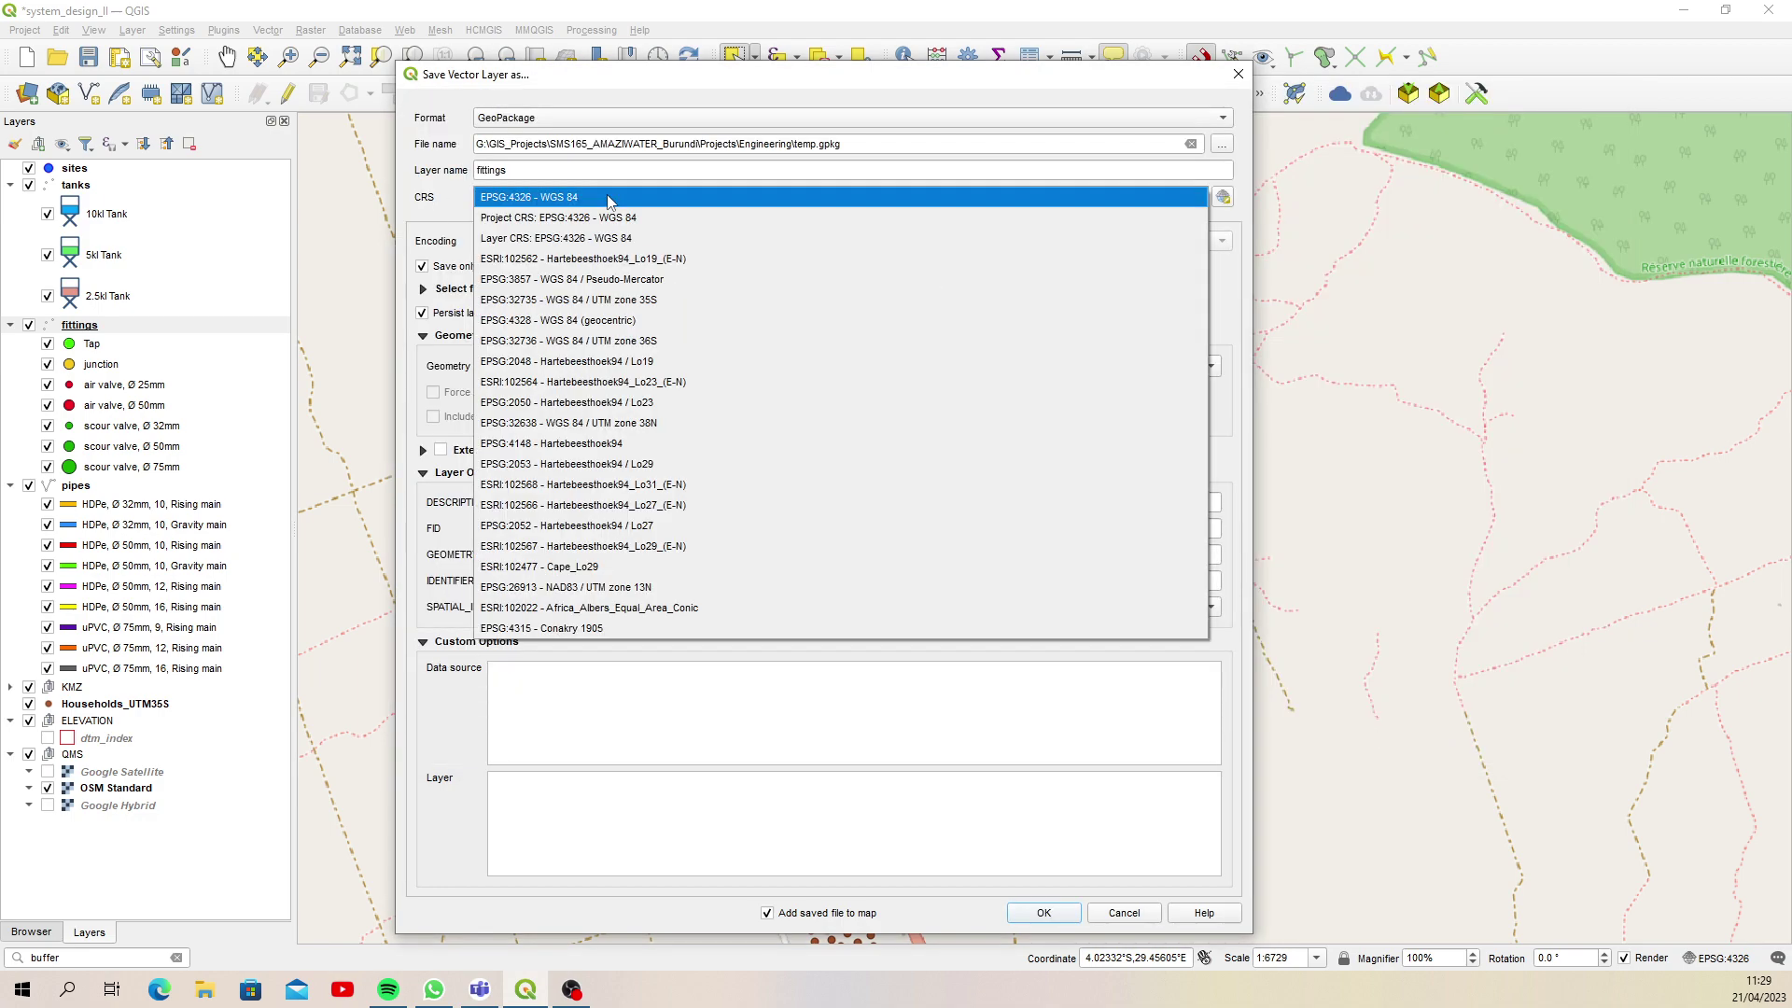
{"action": "left_click", "coordinate": [706, 299]}
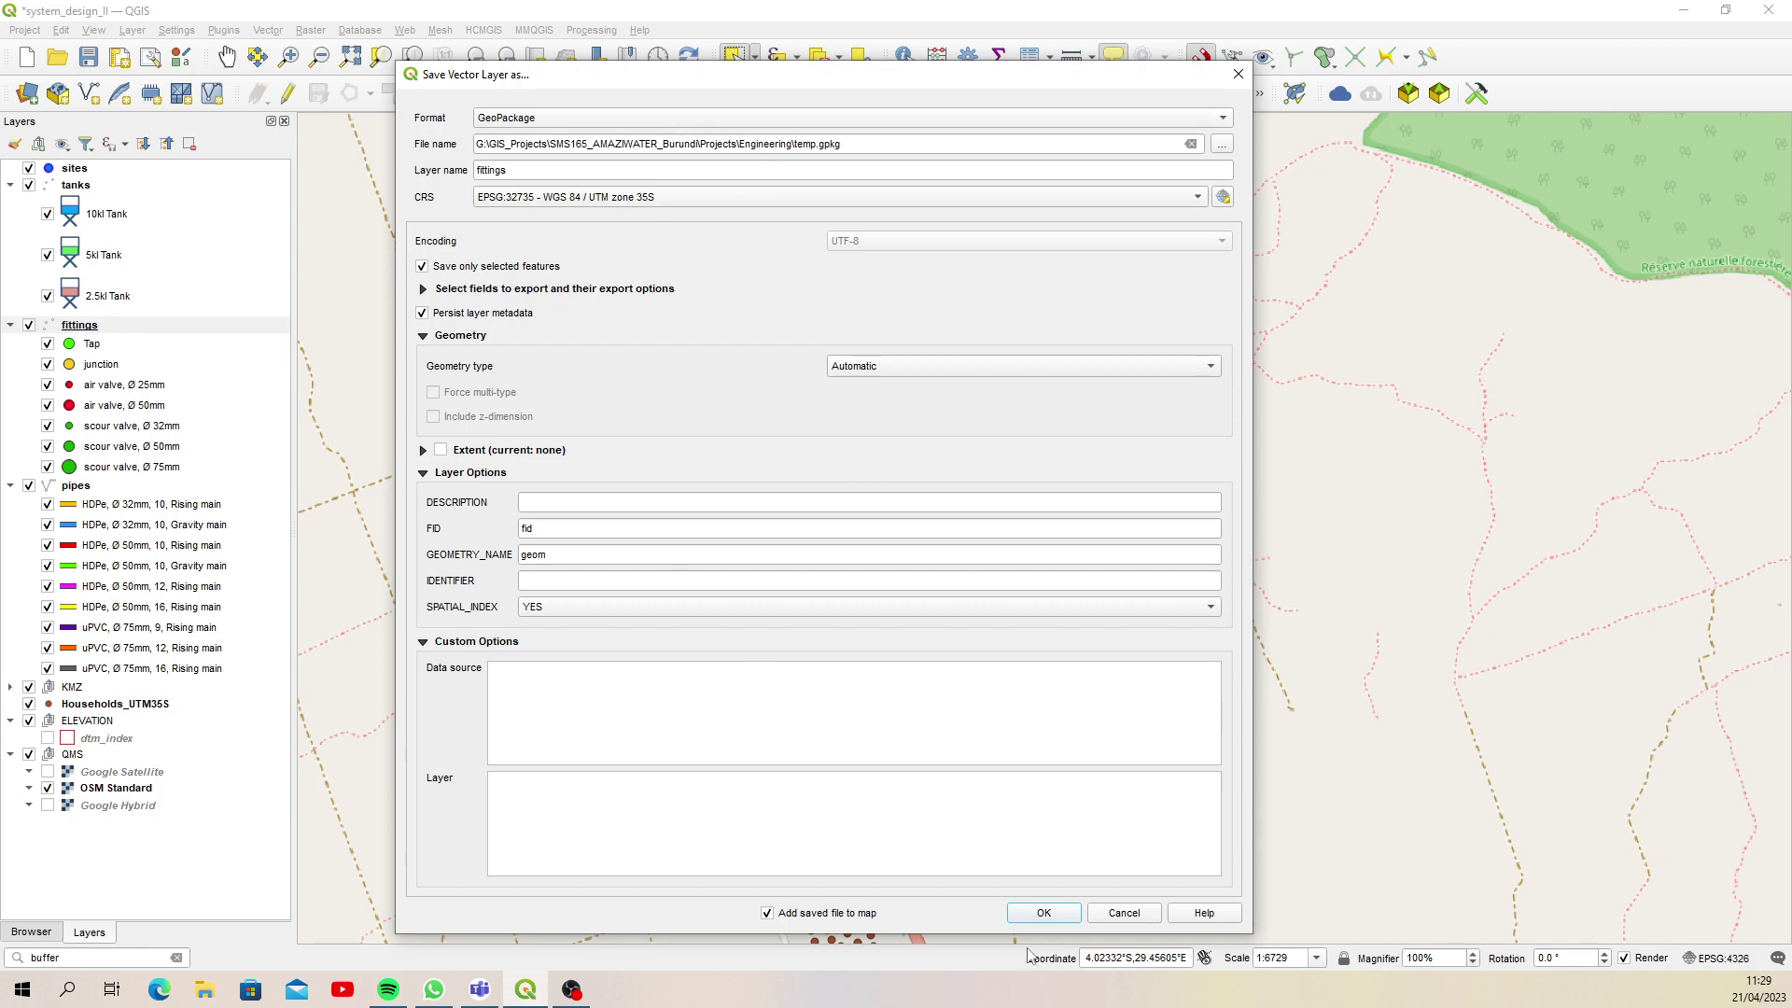
{"action": "left_click", "coordinate": [1042, 913]}
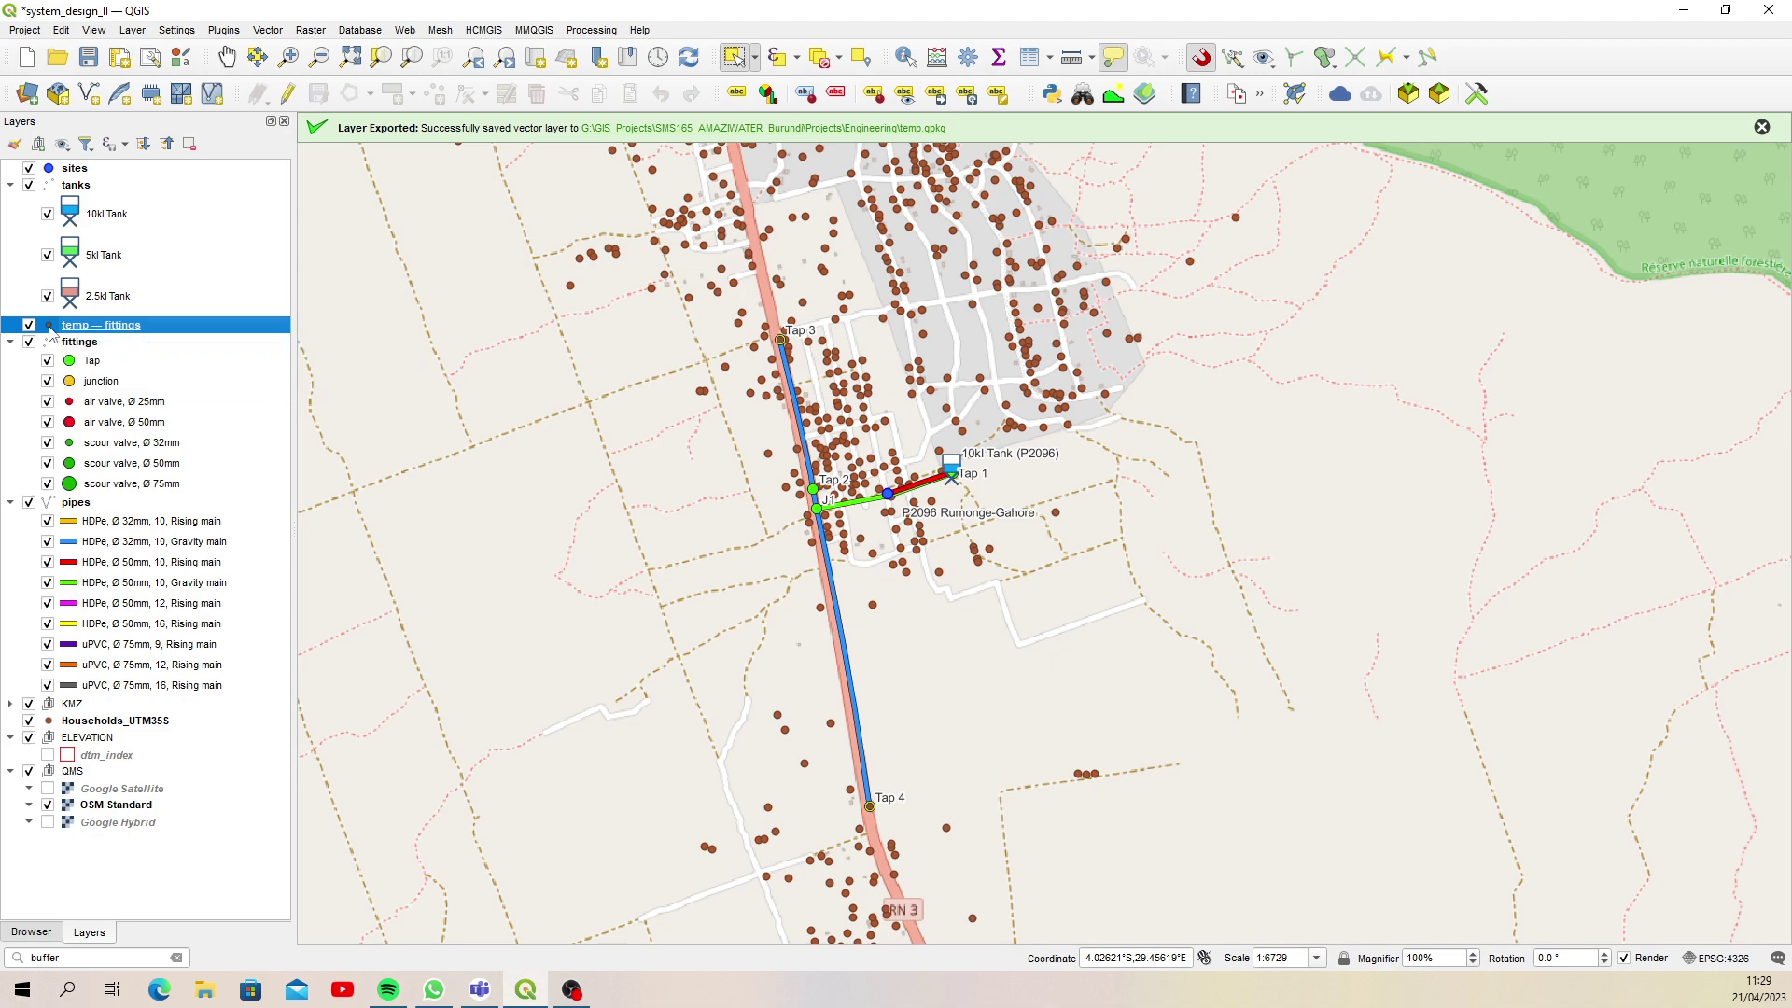
Style temp — fittings with the 'dot orange' symbol at size 4
{"action": "double_click", "coordinate": [50, 332]}
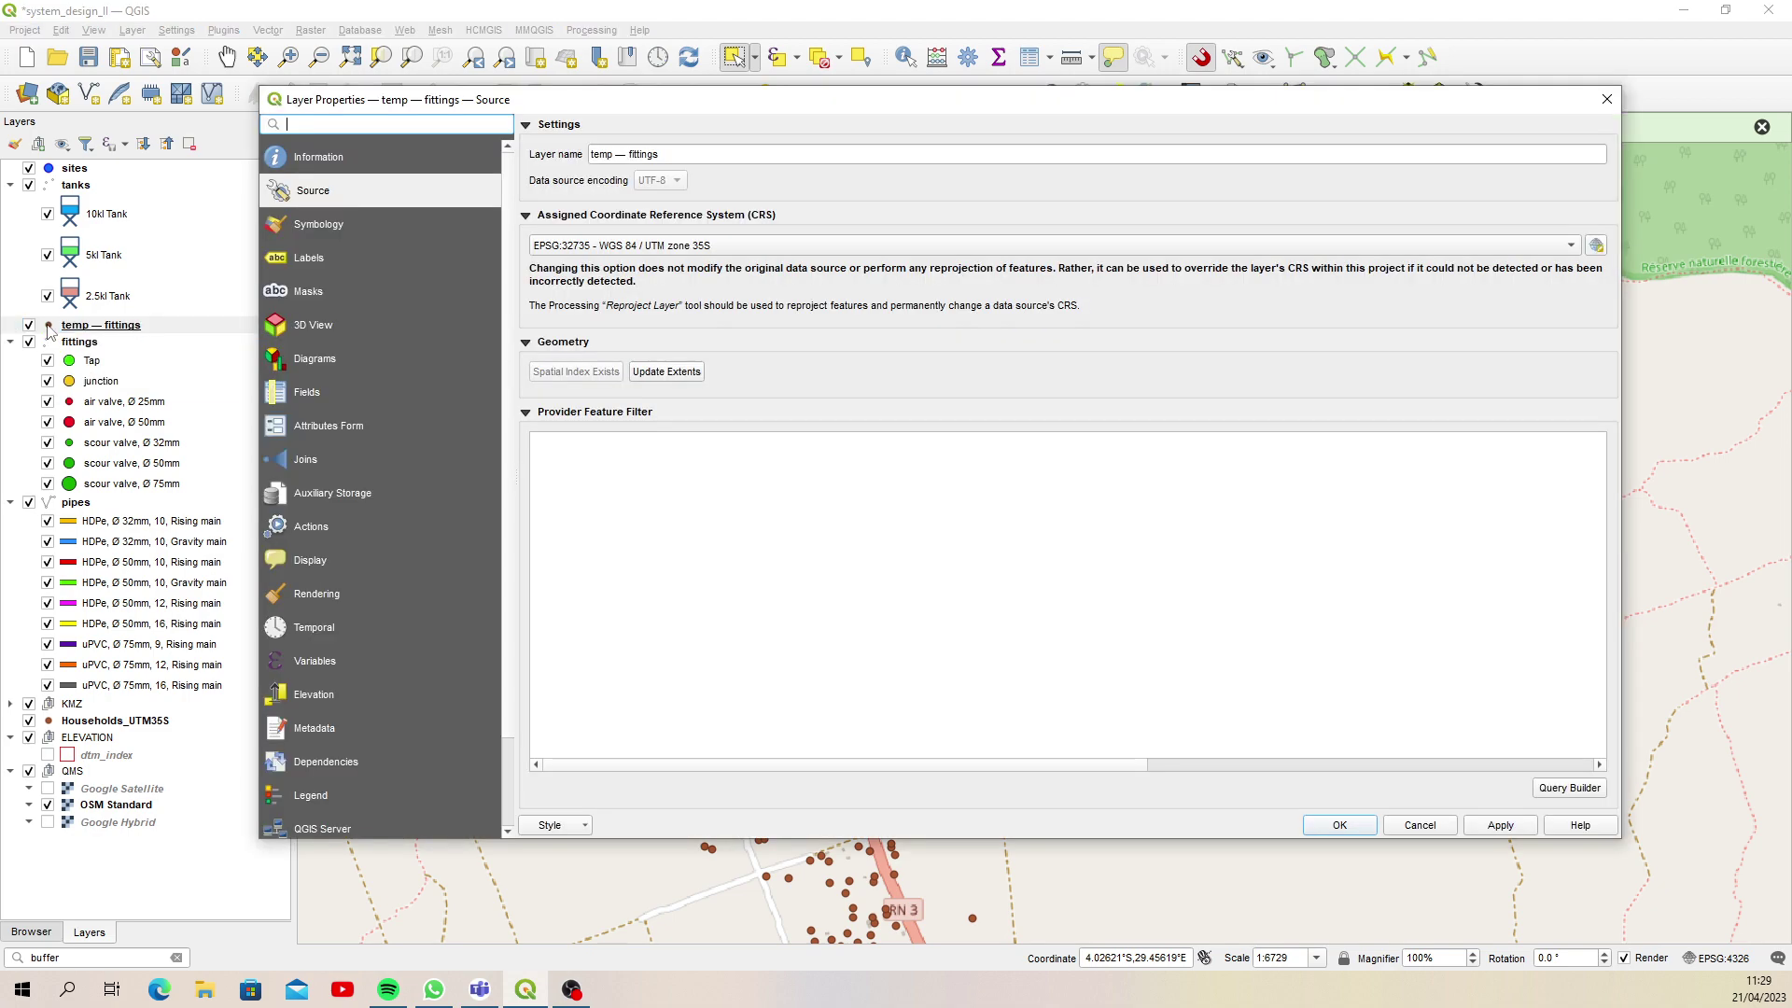
{"action": "left_click", "coordinate": [351, 220]}
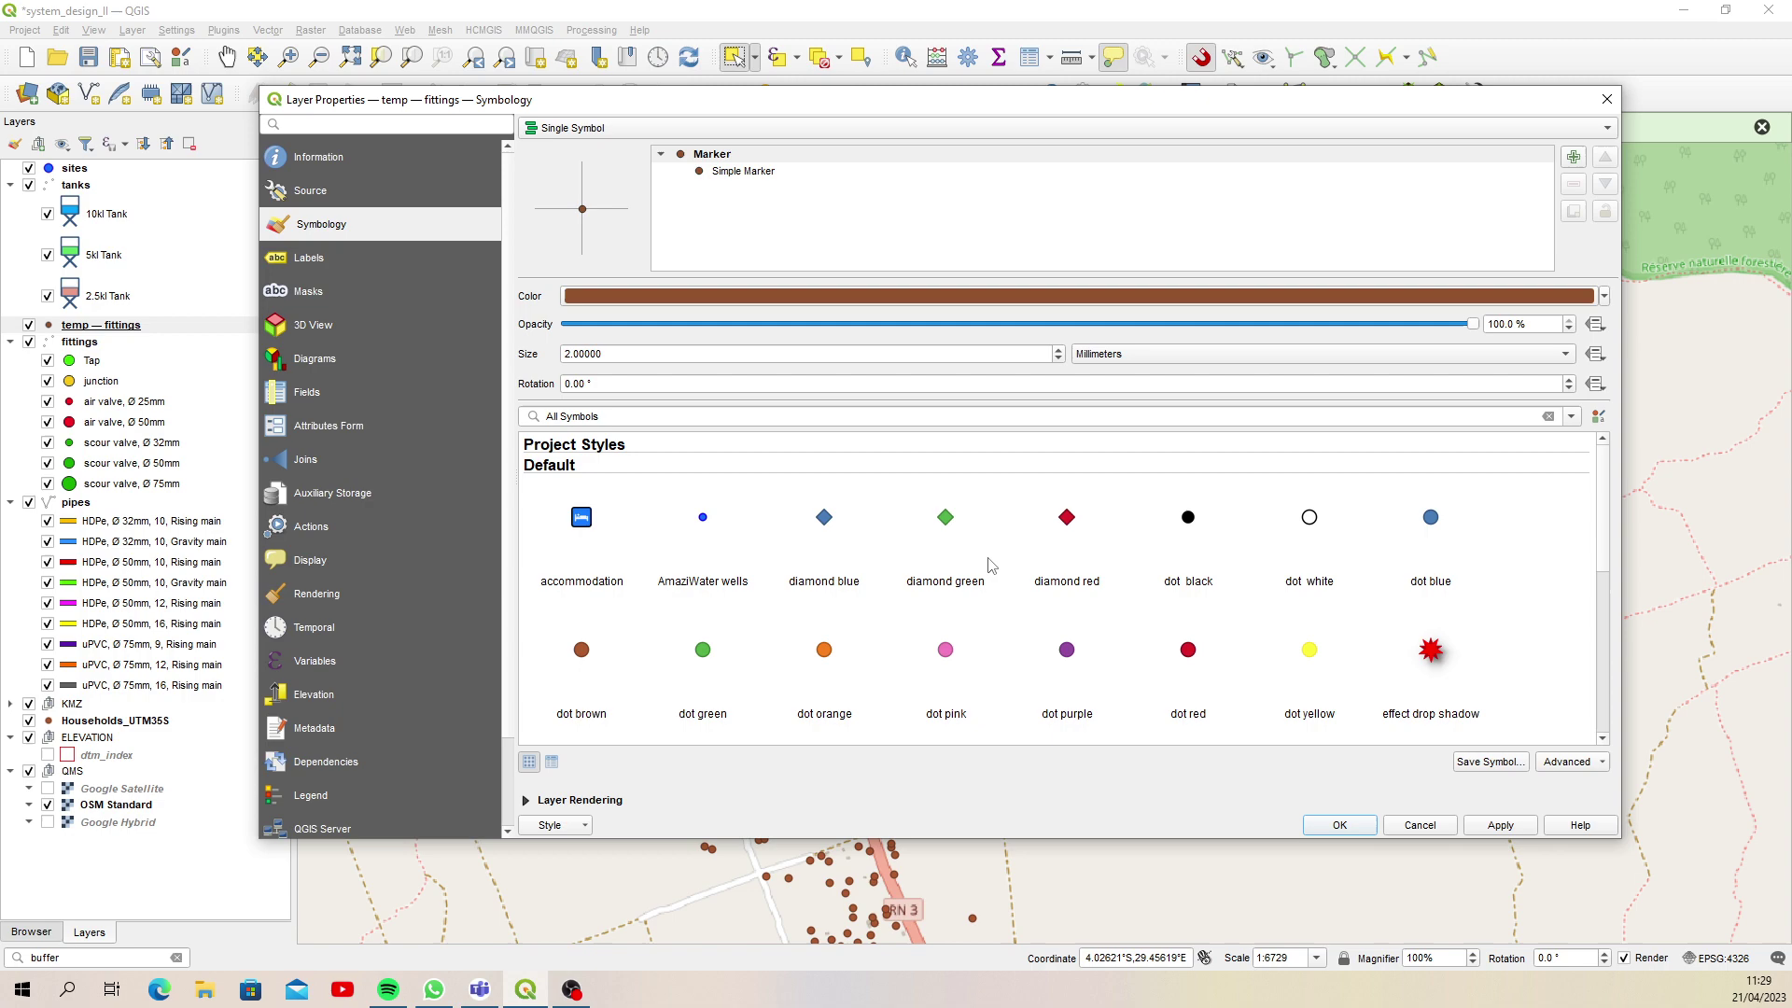
{"action": "left_click", "coordinate": [825, 650]}
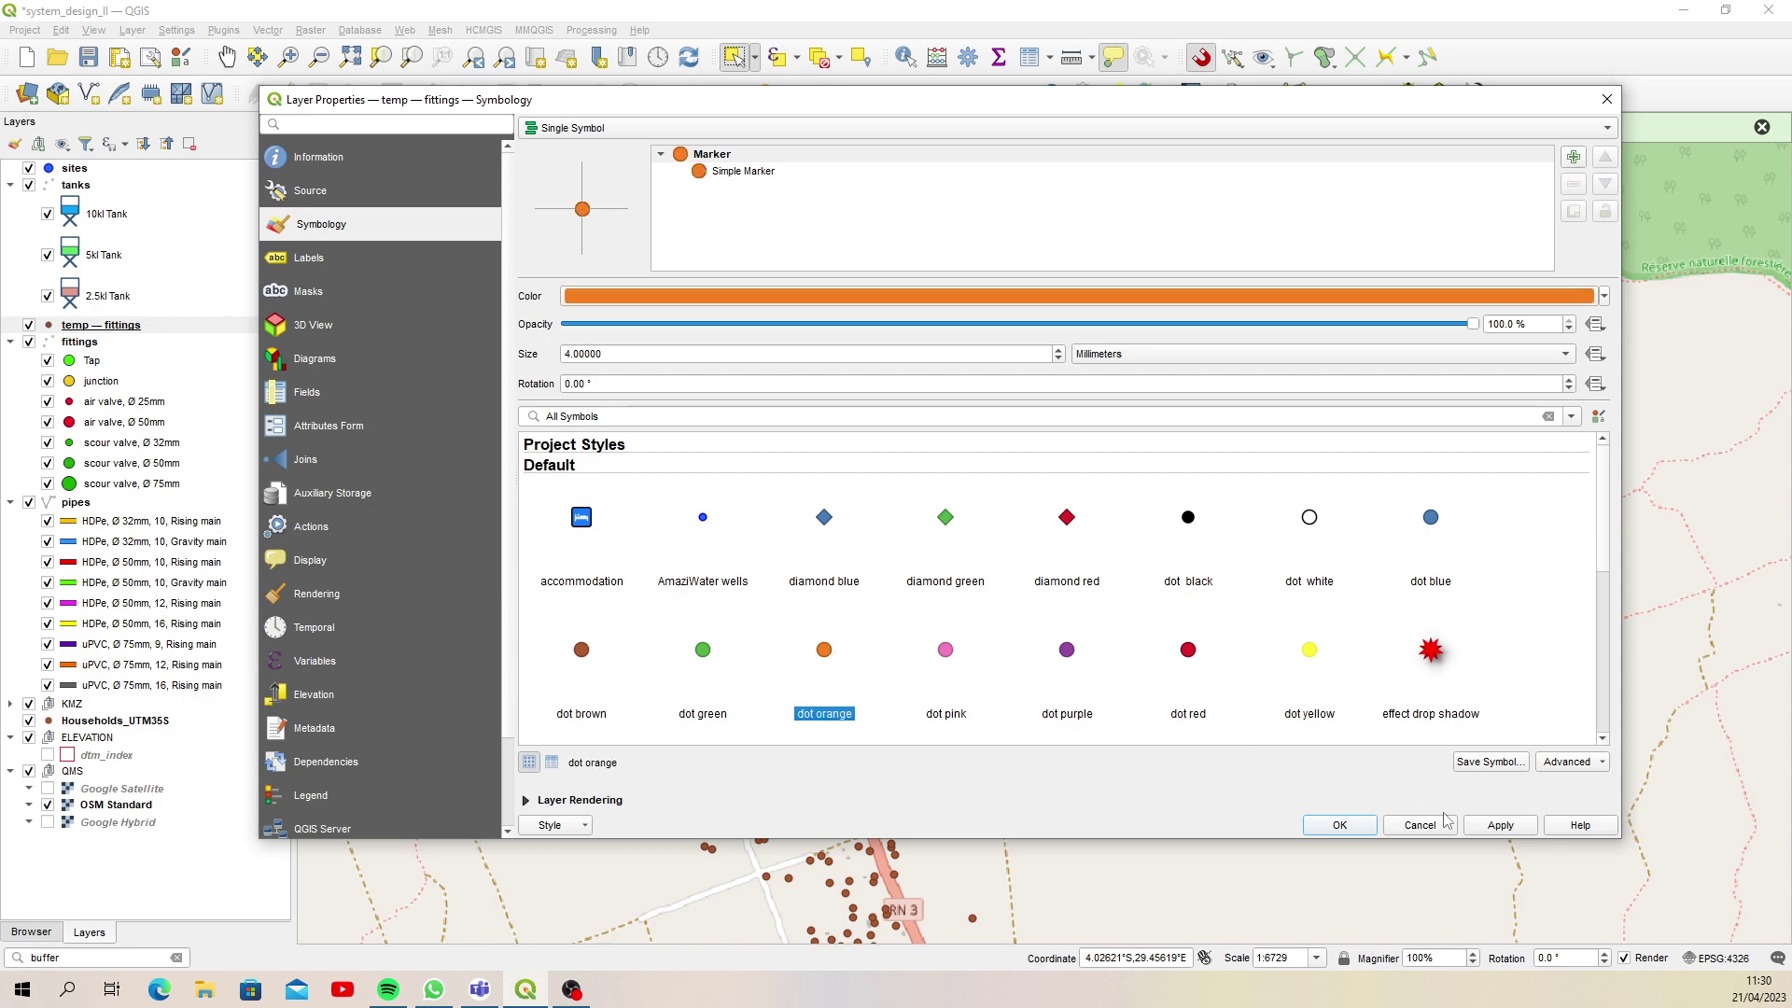
{"action": "left_click", "coordinate": [1341, 827]}
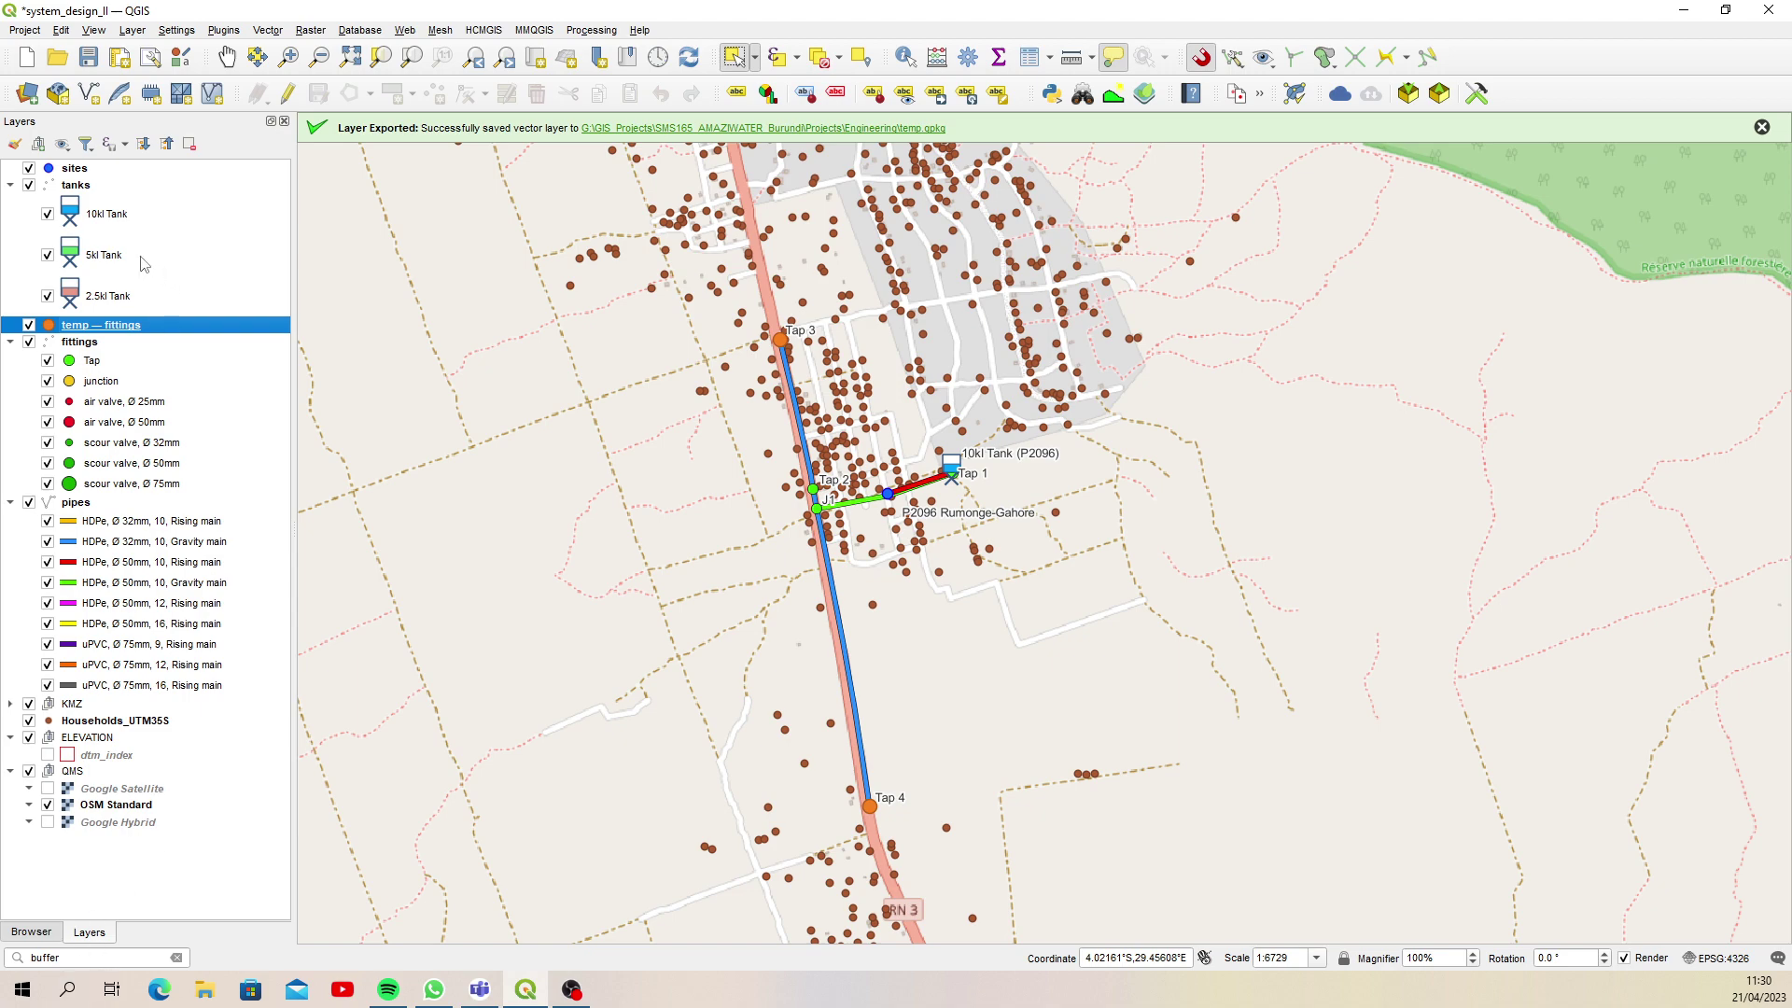
{"action": "left_click", "coordinate": [140, 360]}
Buffer the temp — fittings taps by 1500 m using 10 segments
{"action": "left_click", "coordinate": [142, 327]}
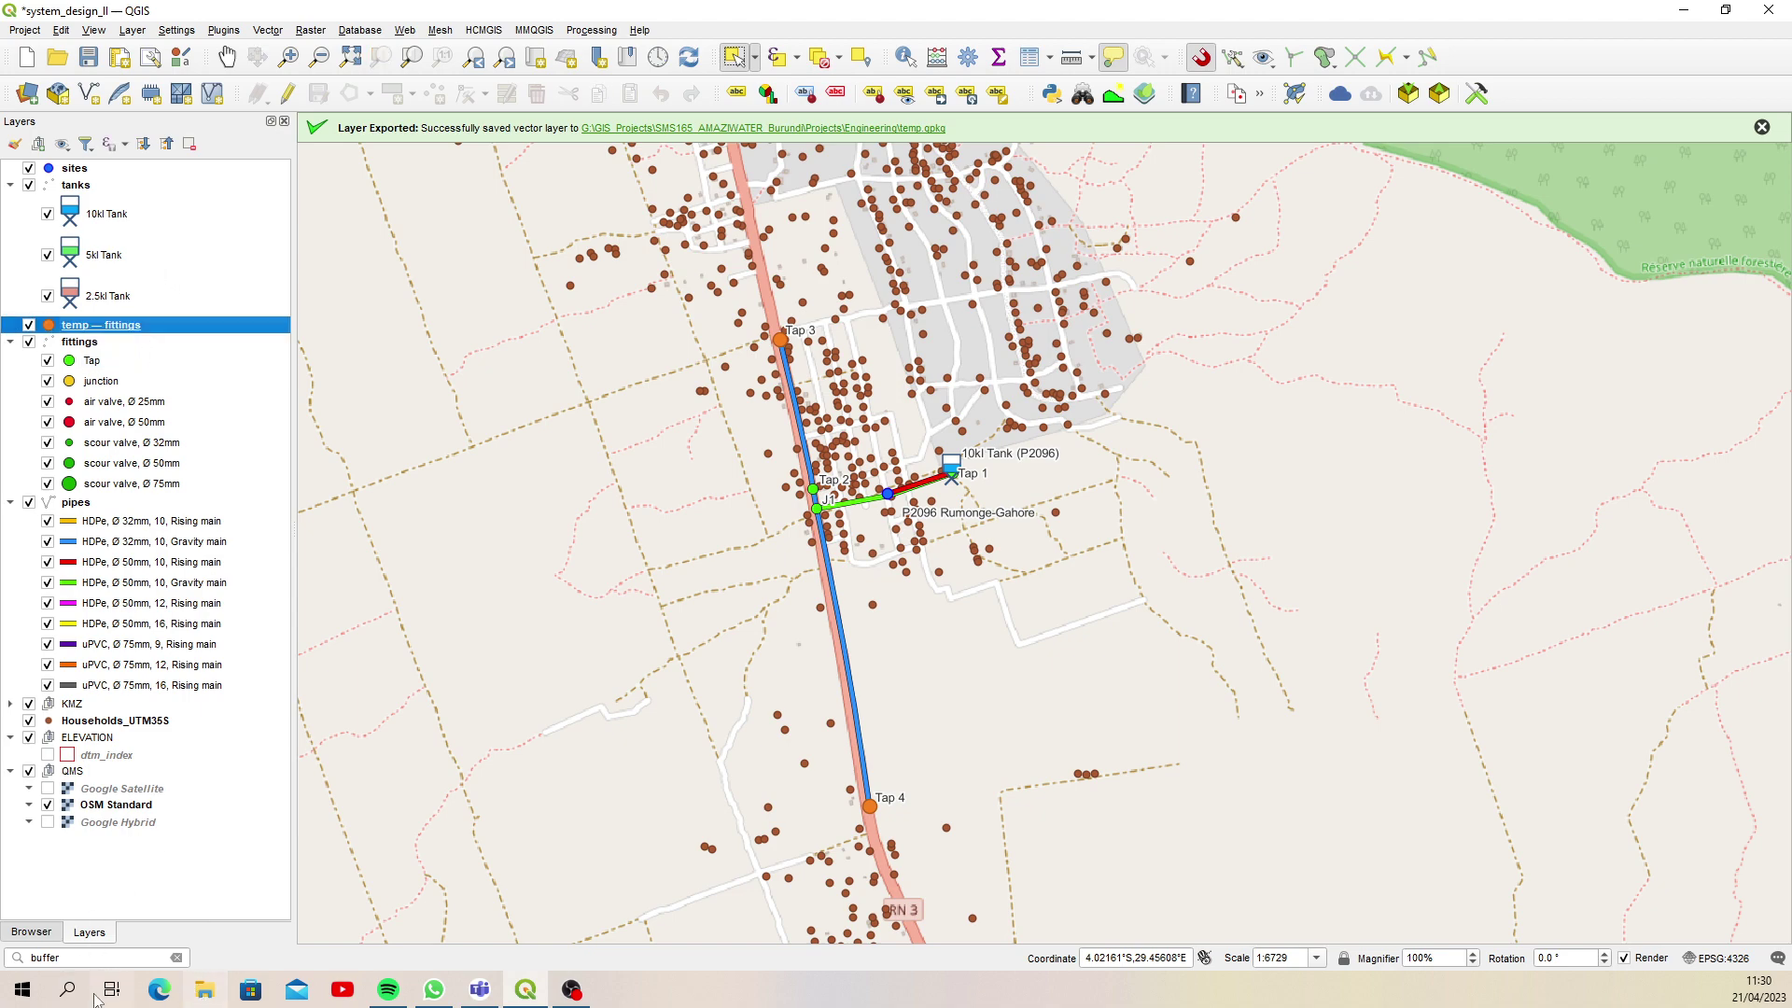
{"action": "left_click", "coordinate": [81, 957]}
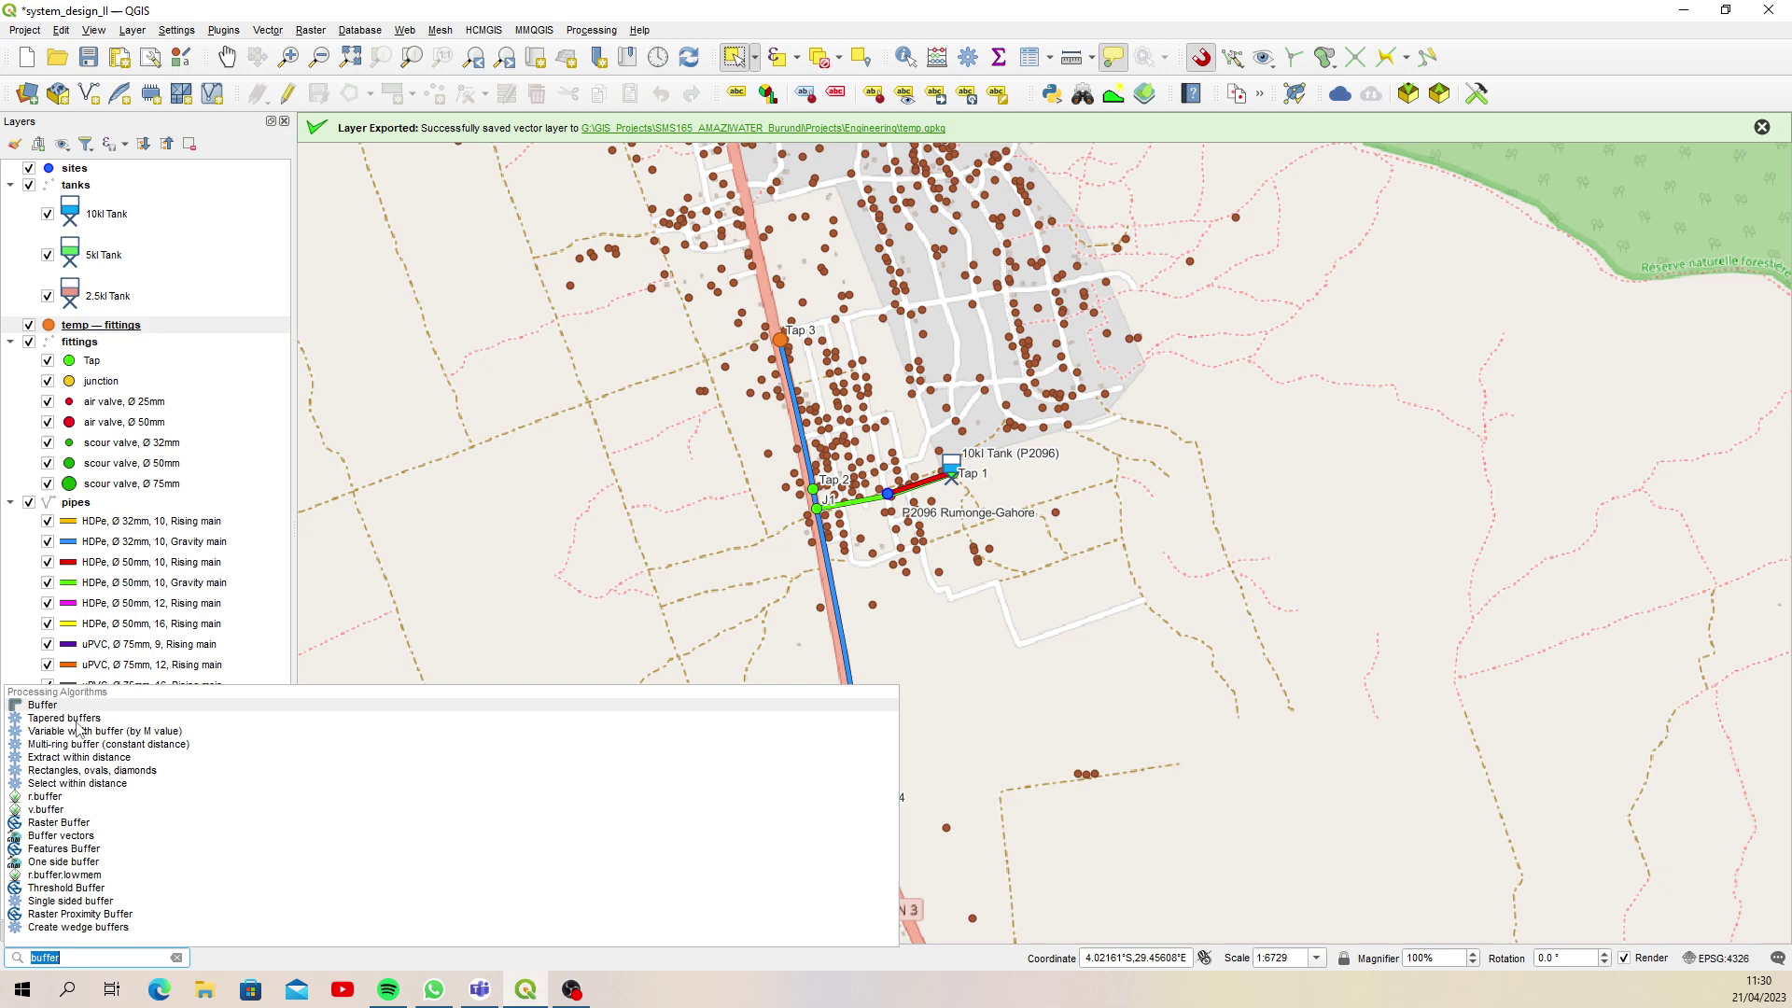
{"action": "left_click", "coordinate": [80, 707]}
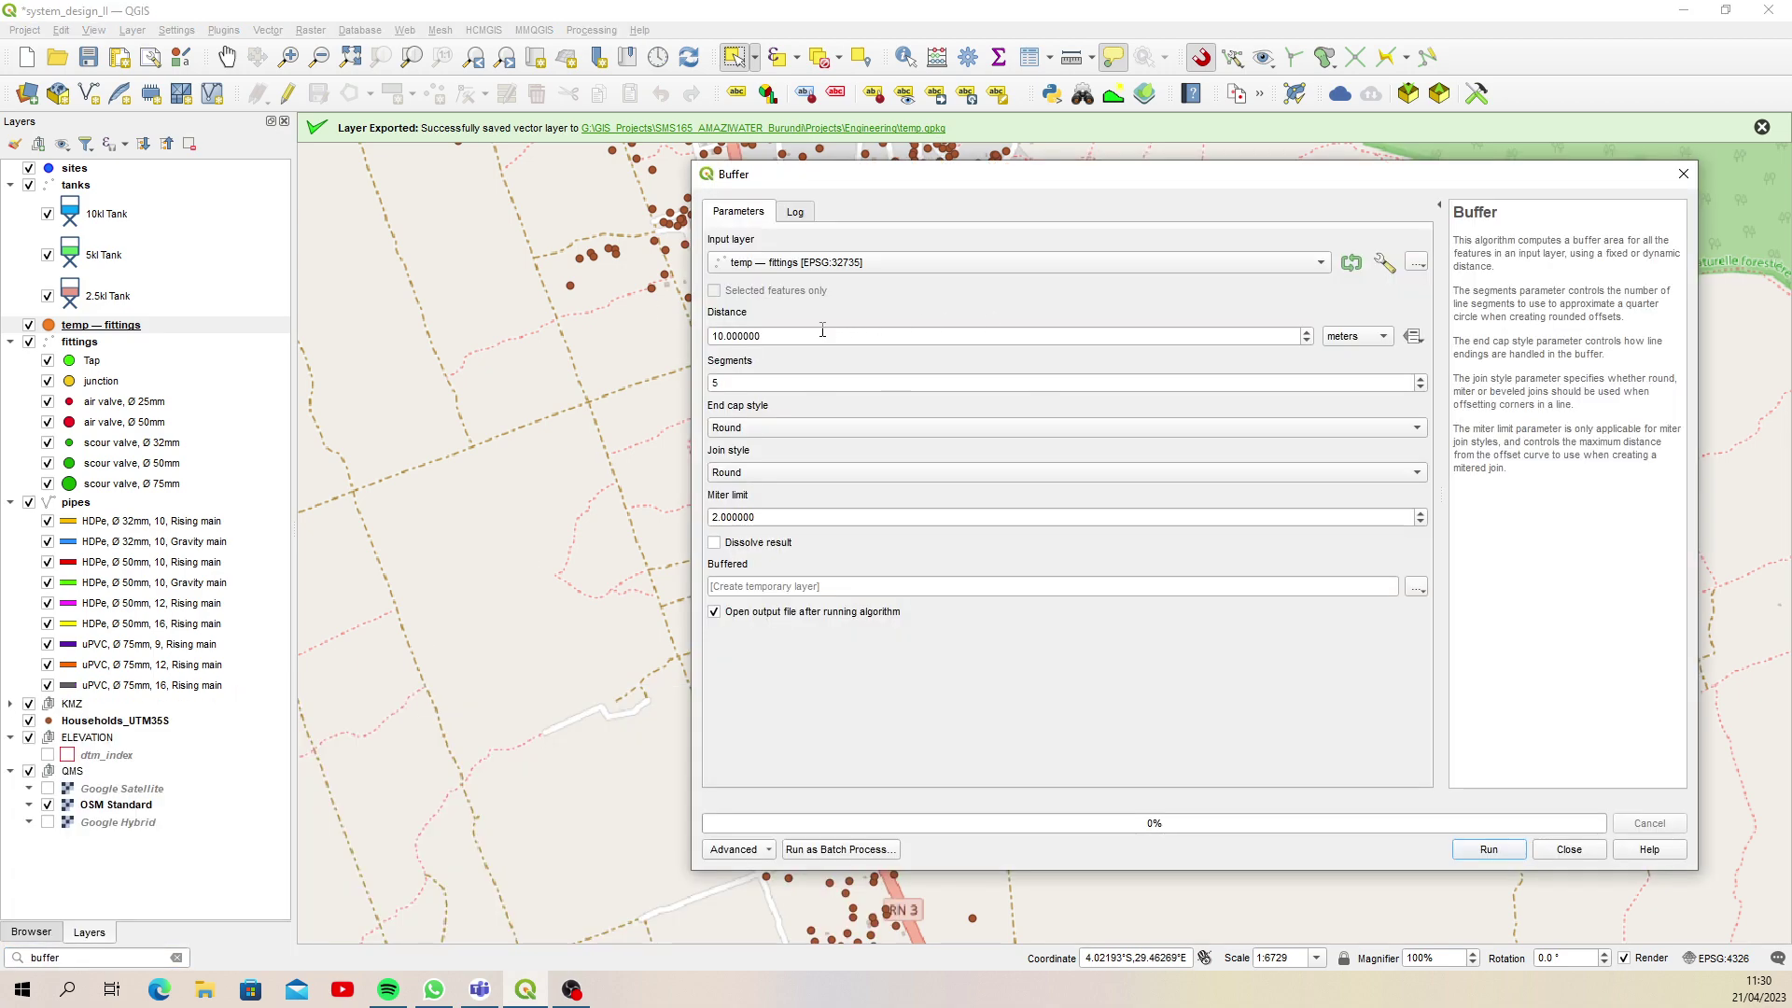
{"action": "left_click_drag", "start_coordinate": [822, 330], "coordinate": [628, 334]}
{"action": "type", "text": "15"}
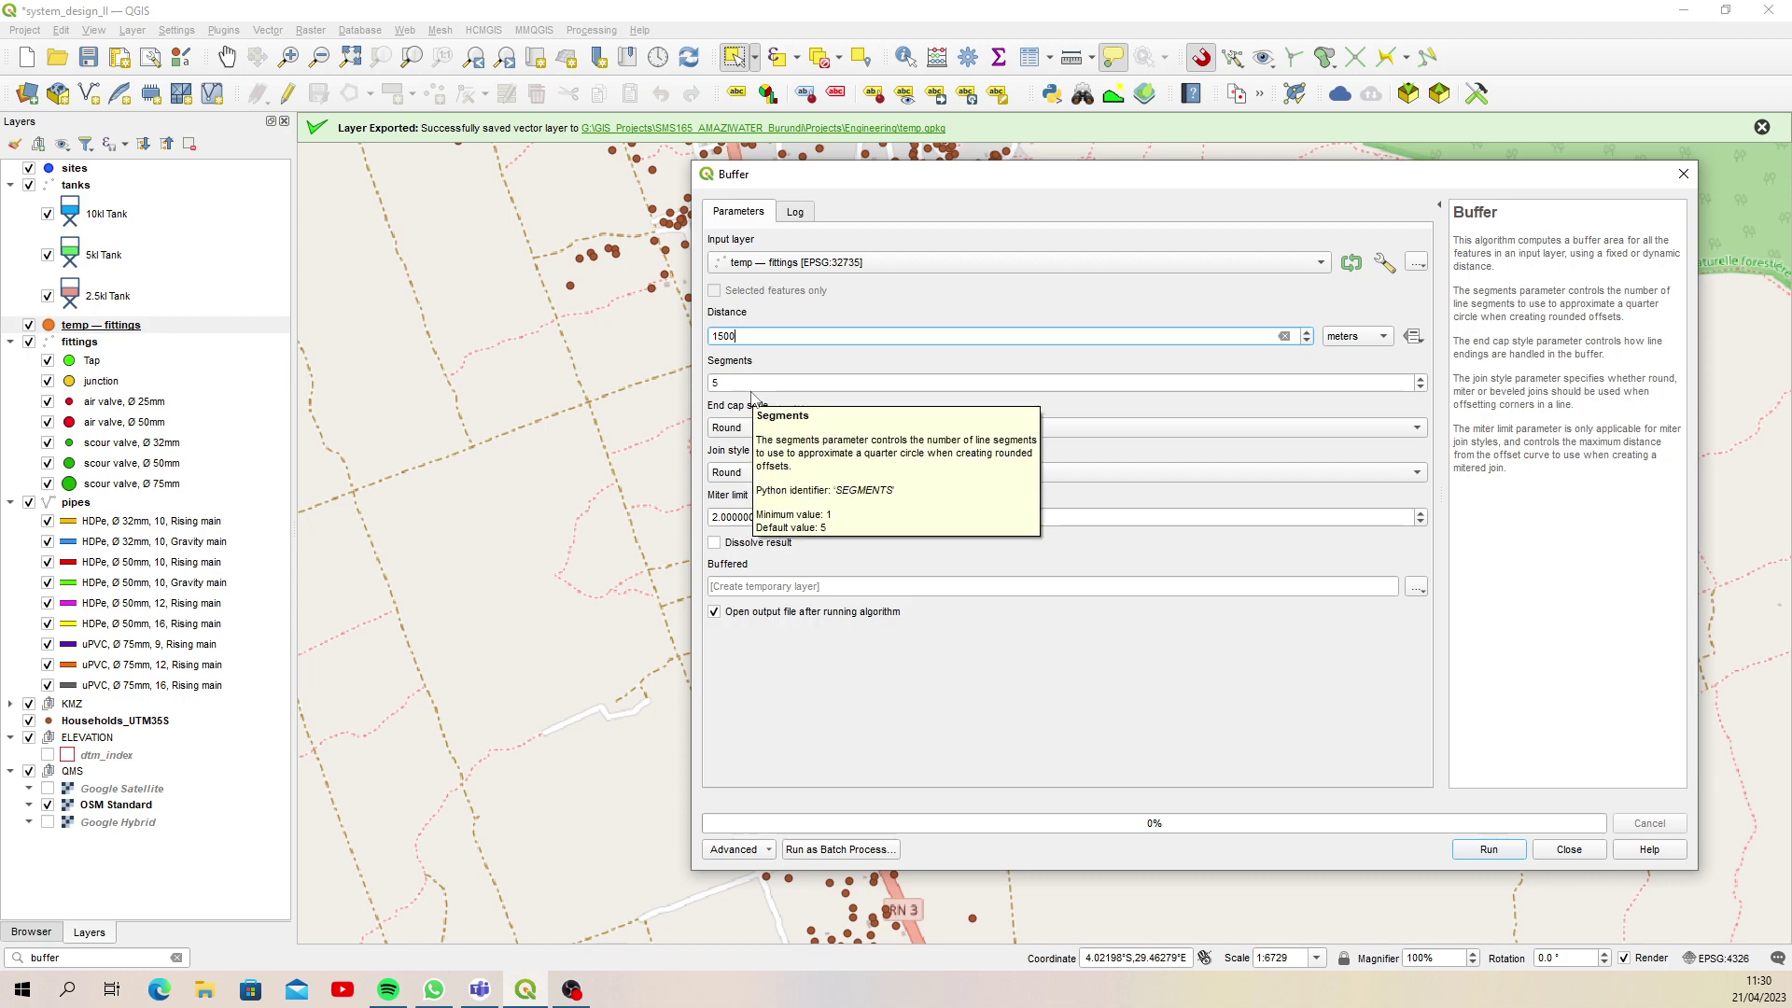
{"action": "left_click_drag", "start_coordinate": [735, 384], "coordinate": [699, 403]}
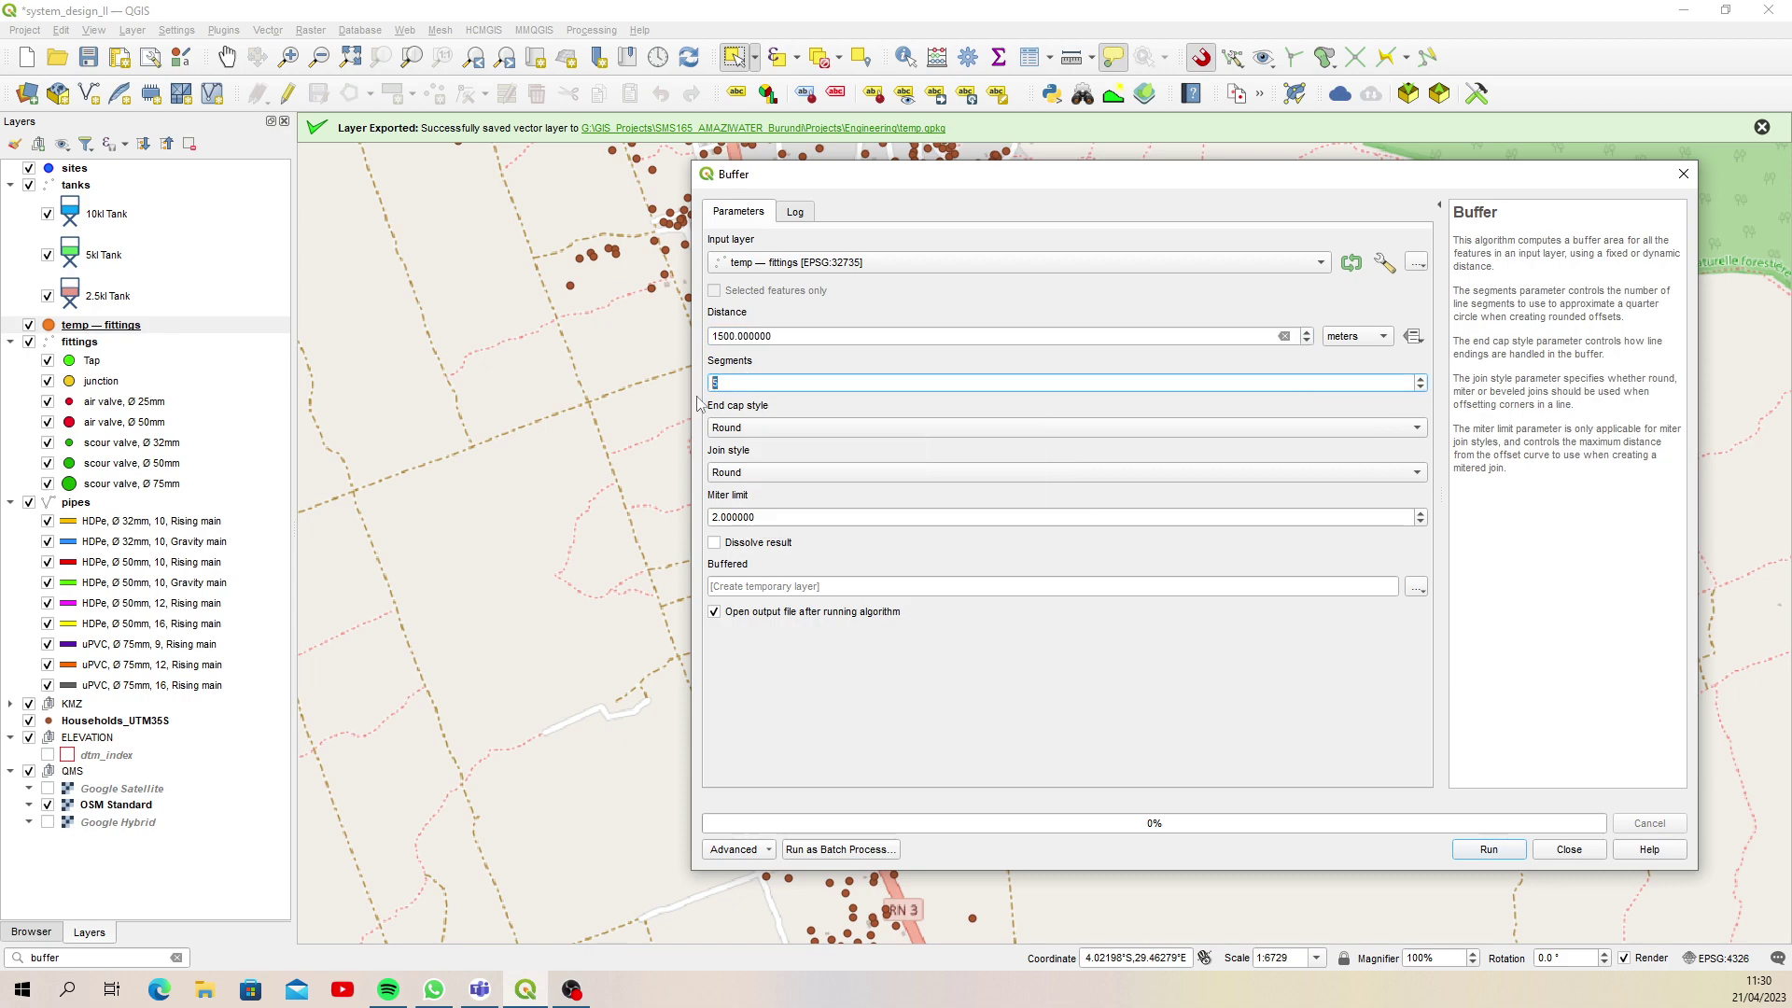
{"action": "type", "text": "10"}
{"action": "left_click_drag", "start_coordinate": [942, 184], "coordinate": [1248, 280]}
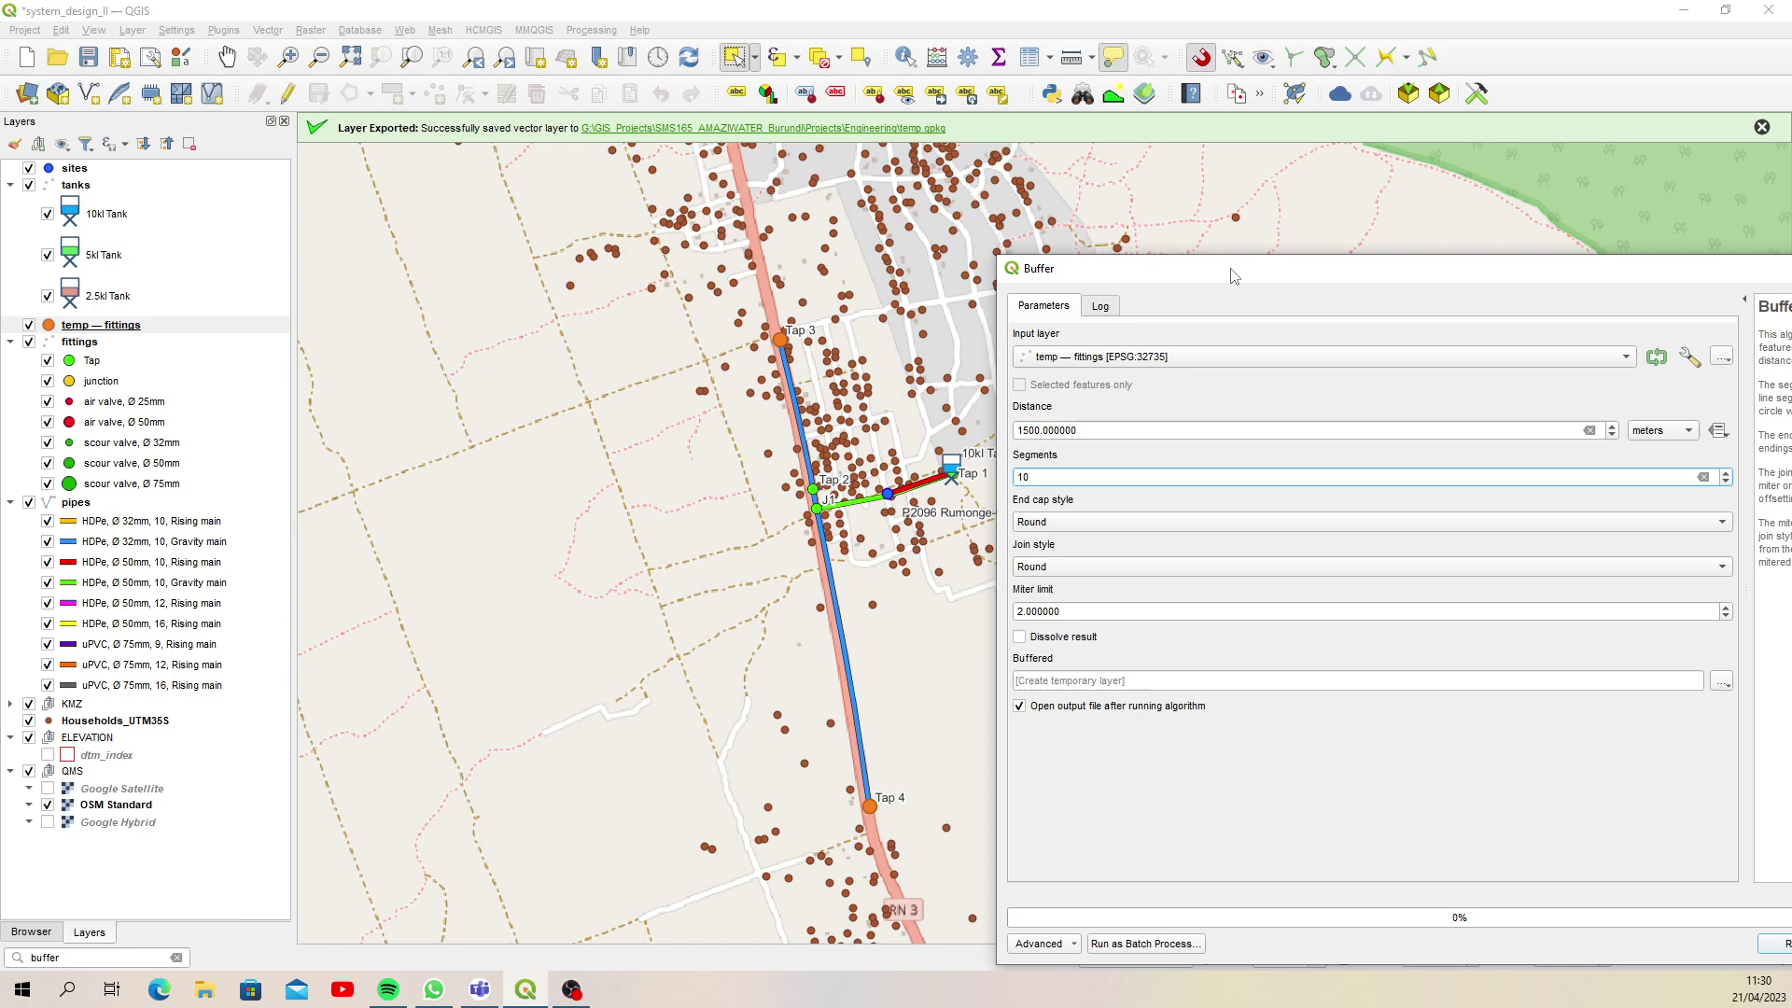
{"action": "left_click_drag", "start_coordinate": [1233, 272], "coordinate": [912, 180]}
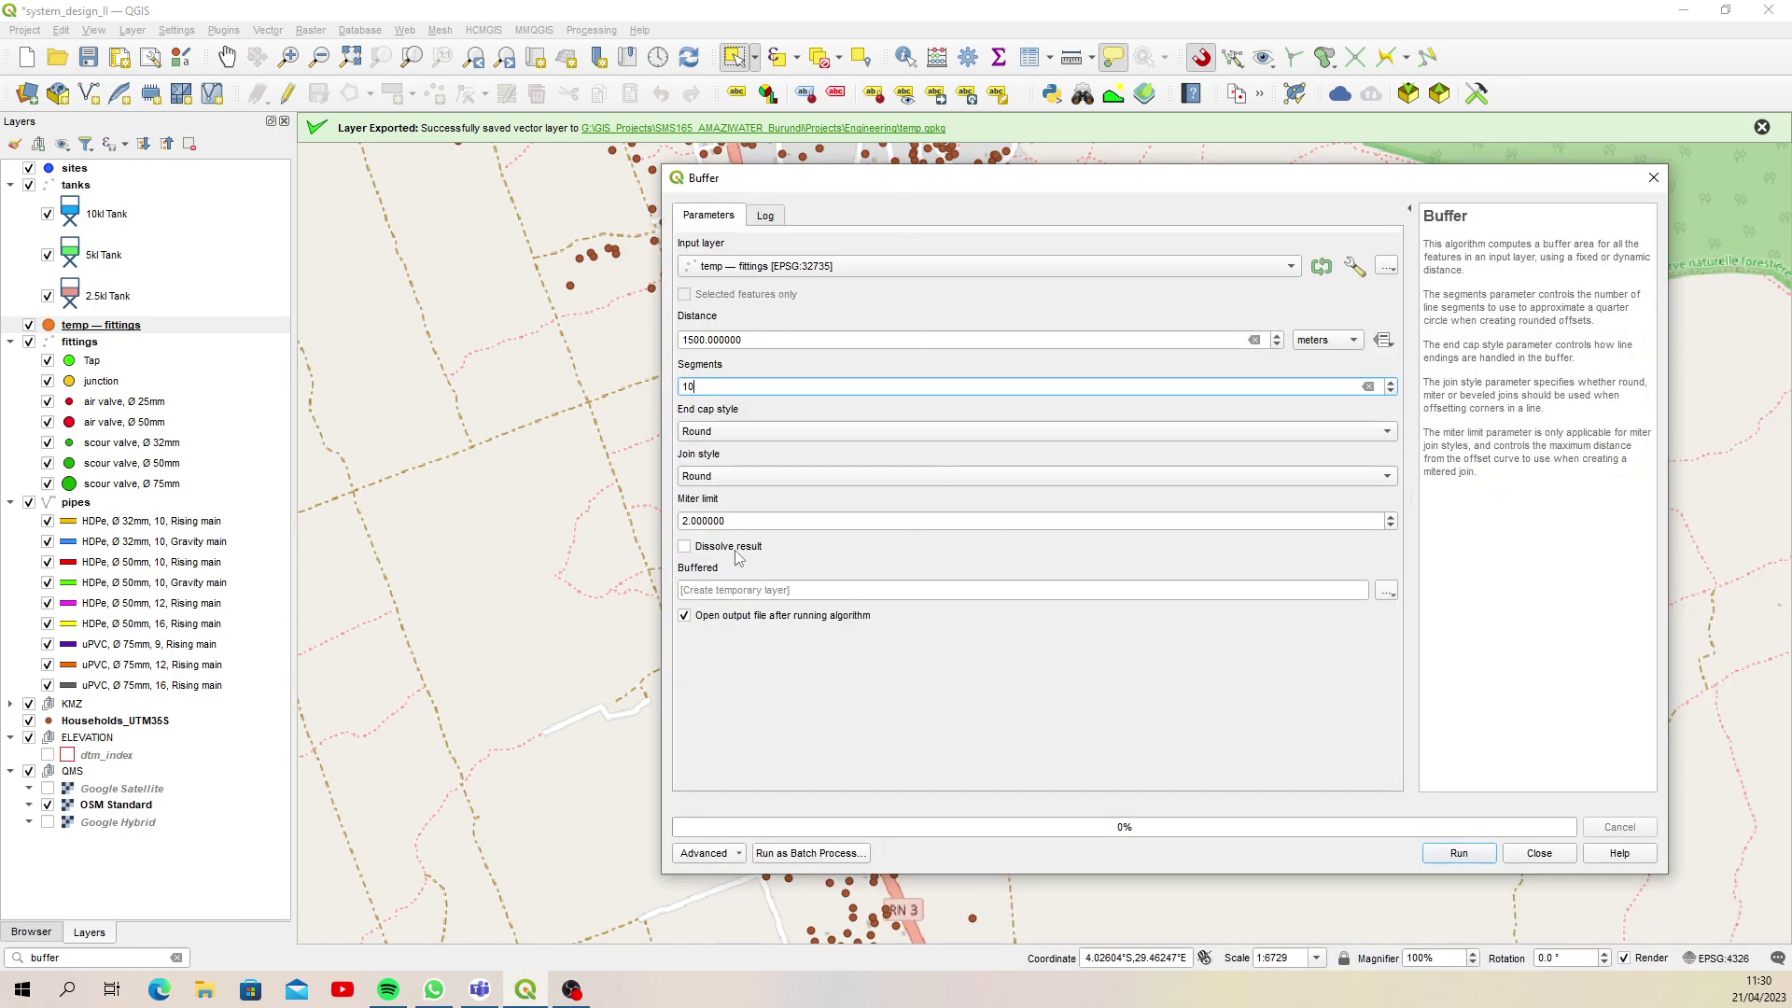
{"action": "left_click", "coordinate": [1459, 853]}
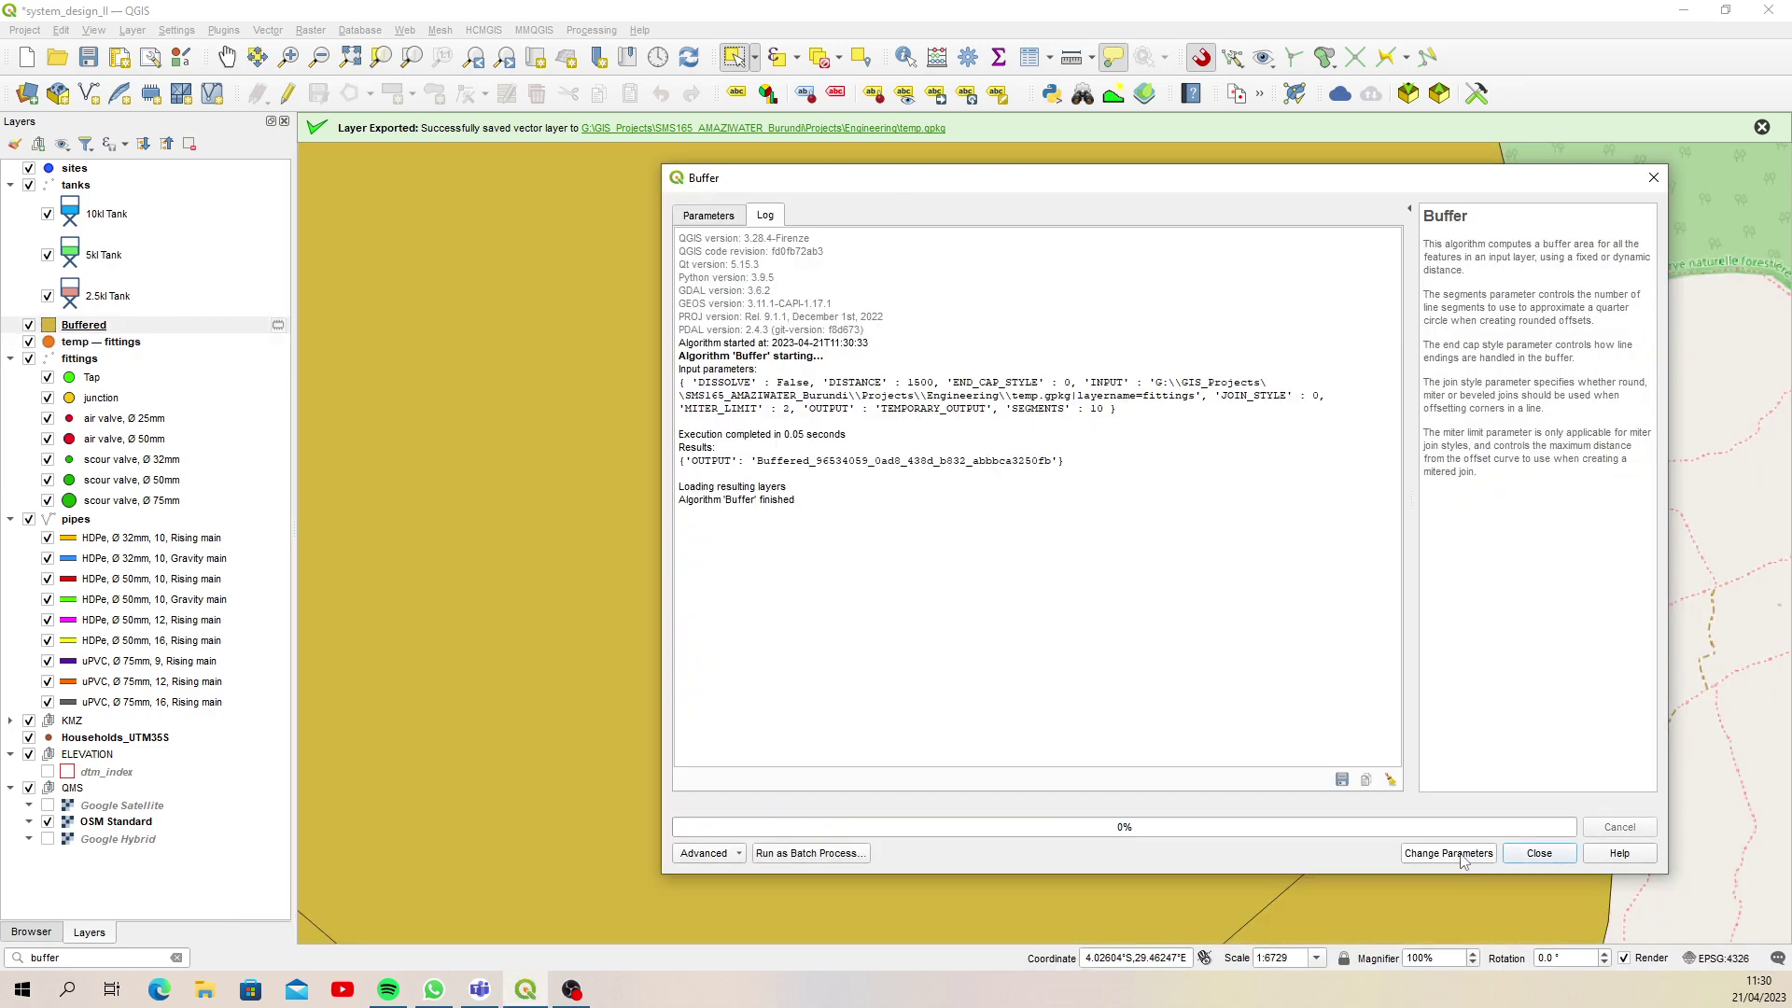
Move the Buffered layer below temp — fittings in the Layers panel
{"action": "left_click", "coordinate": [1536, 853]}
{"action": "scroll", "coordinate": [880, 628], "scroll_direction": "down", "scroll_amount": 2}
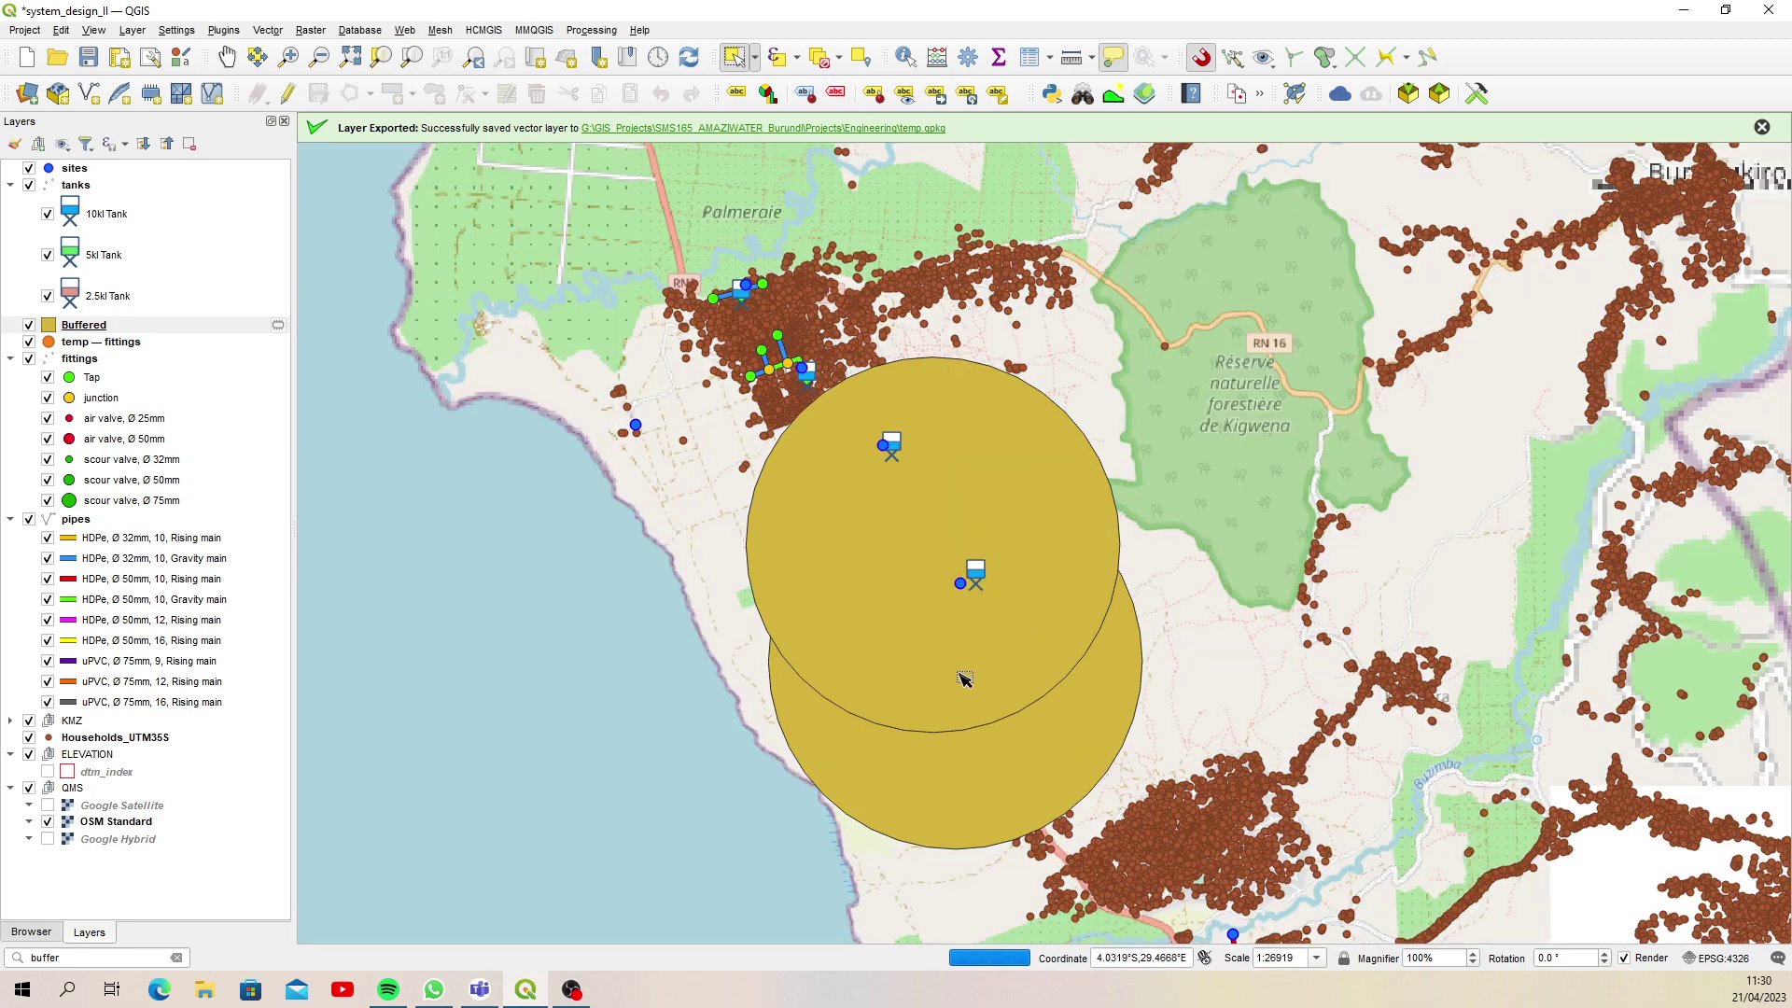
{"action": "left_click_drag", "start_coordinate": [84, 324], "coordinate": [121, 353]}
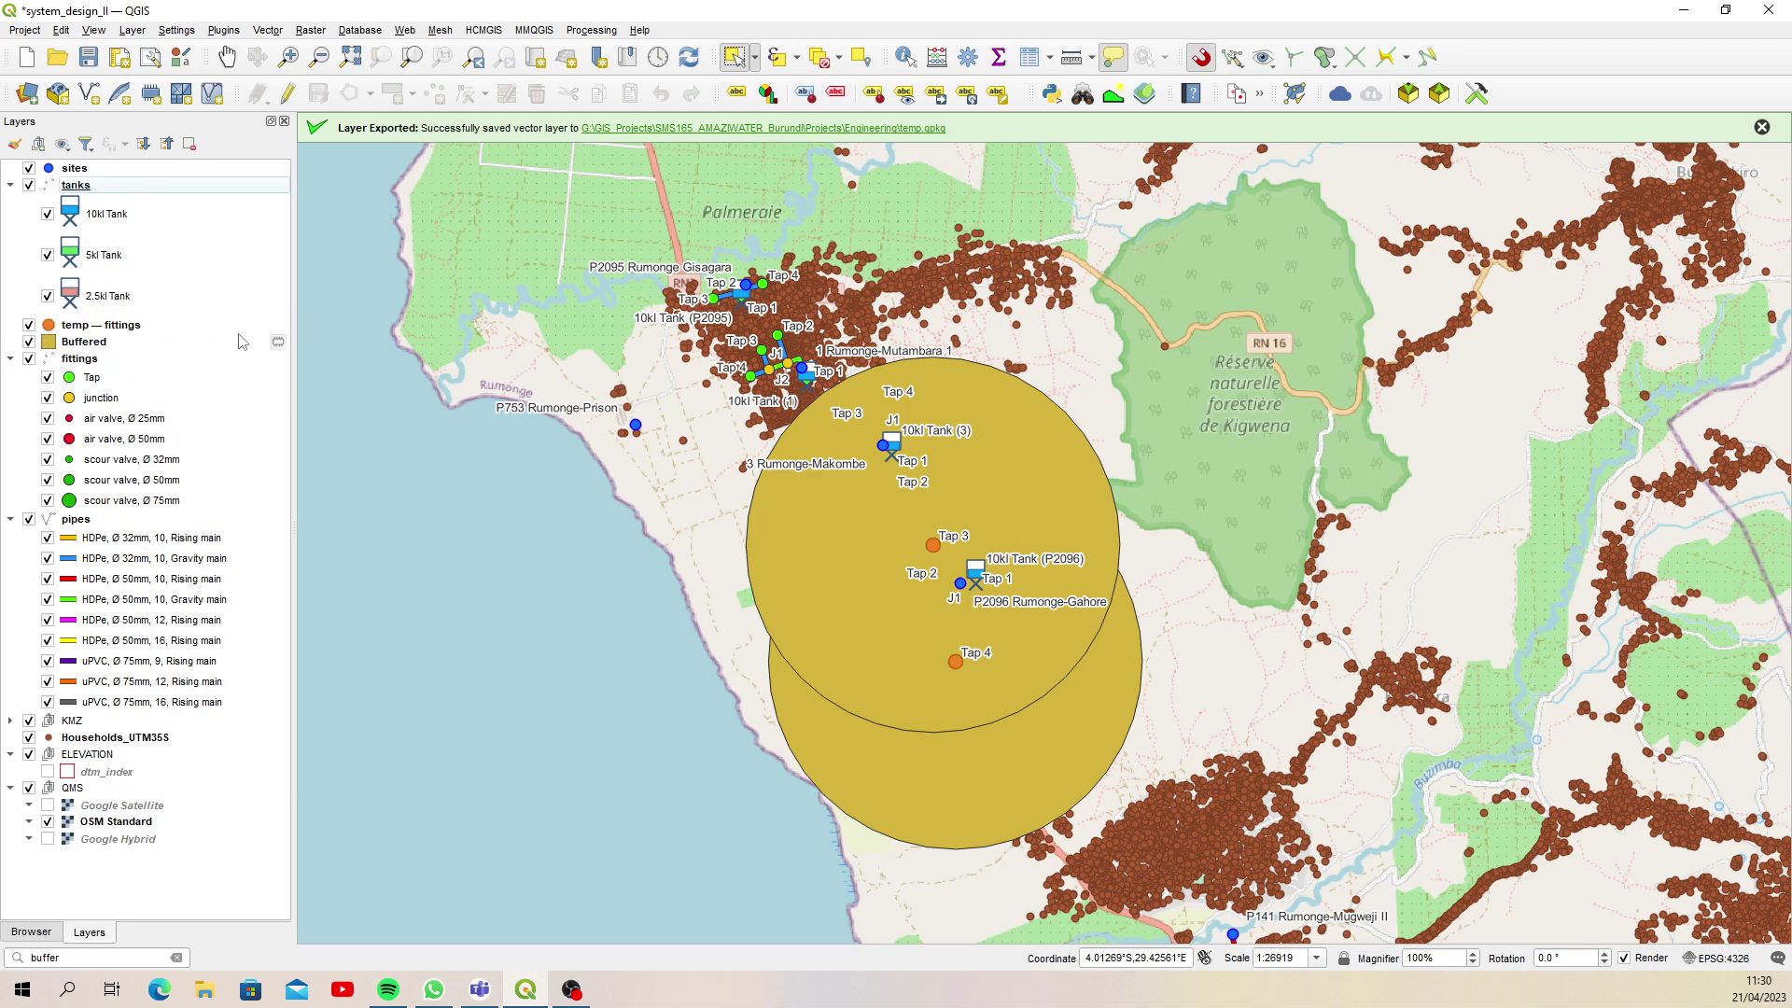
{"action": "left_click", "coordinate": [127, 330]}
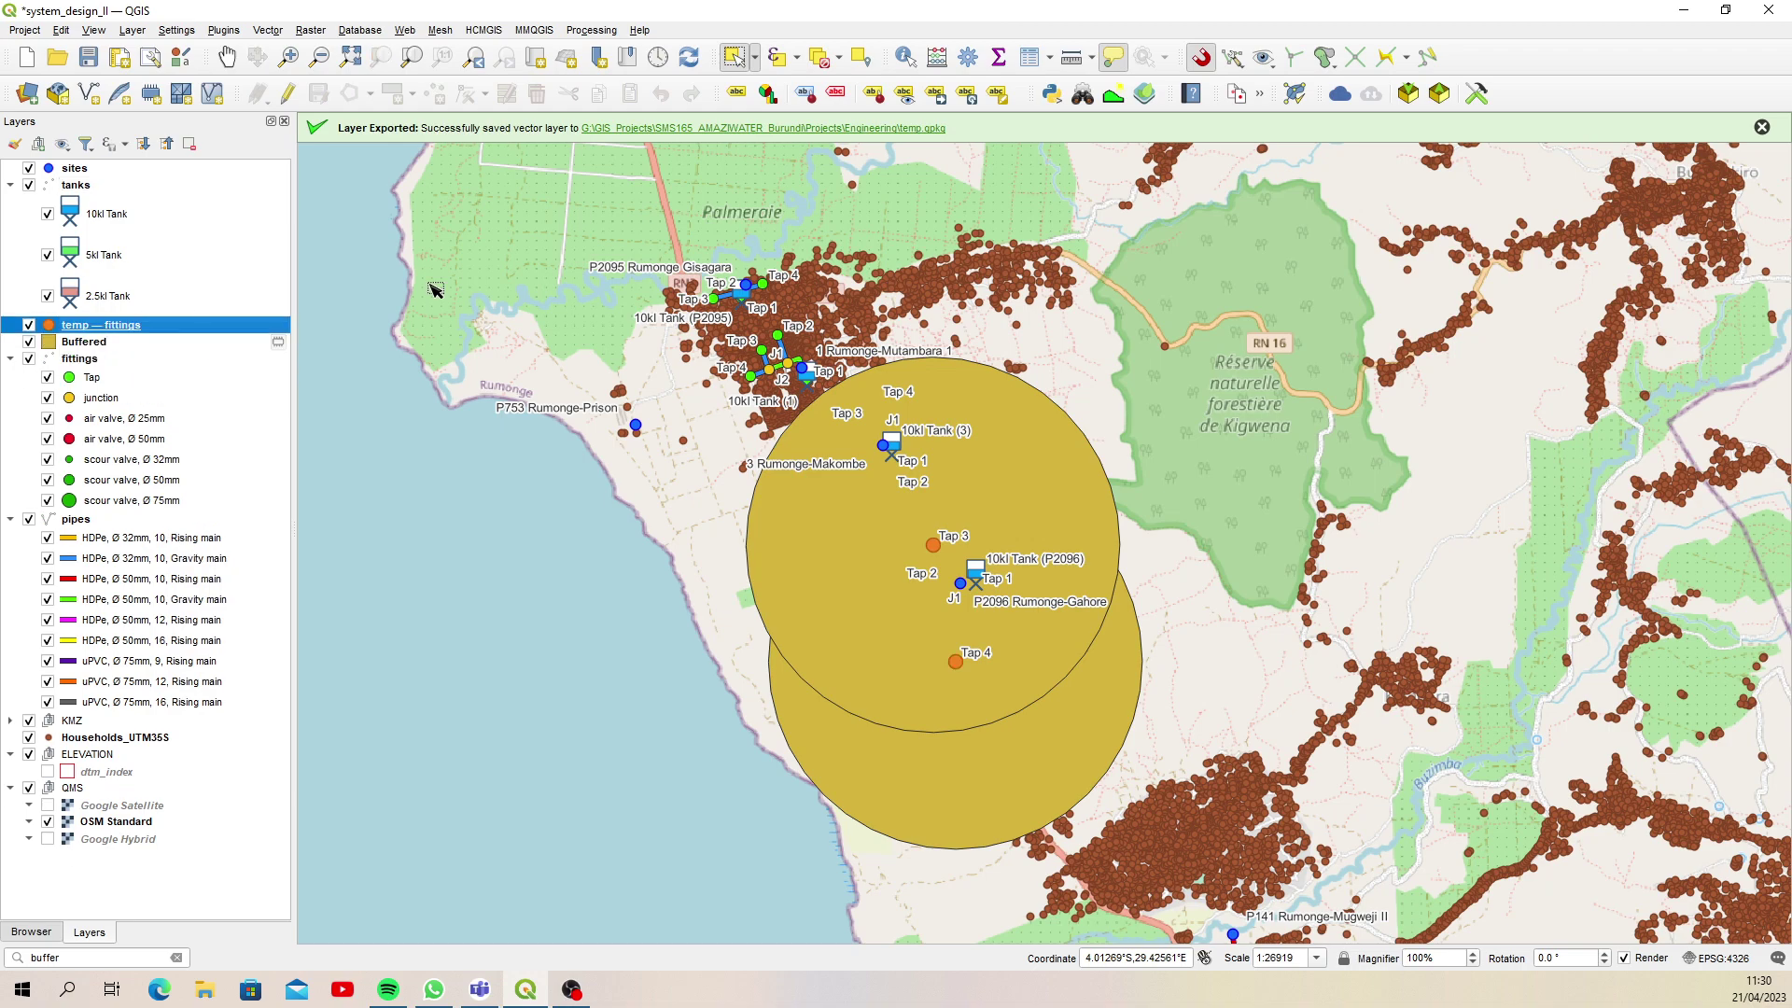
Measure from Tap 3 to the circle edge to confirm a radius of about 1500 m
{"action": "left_click", "coordinate": [1070, 58]}
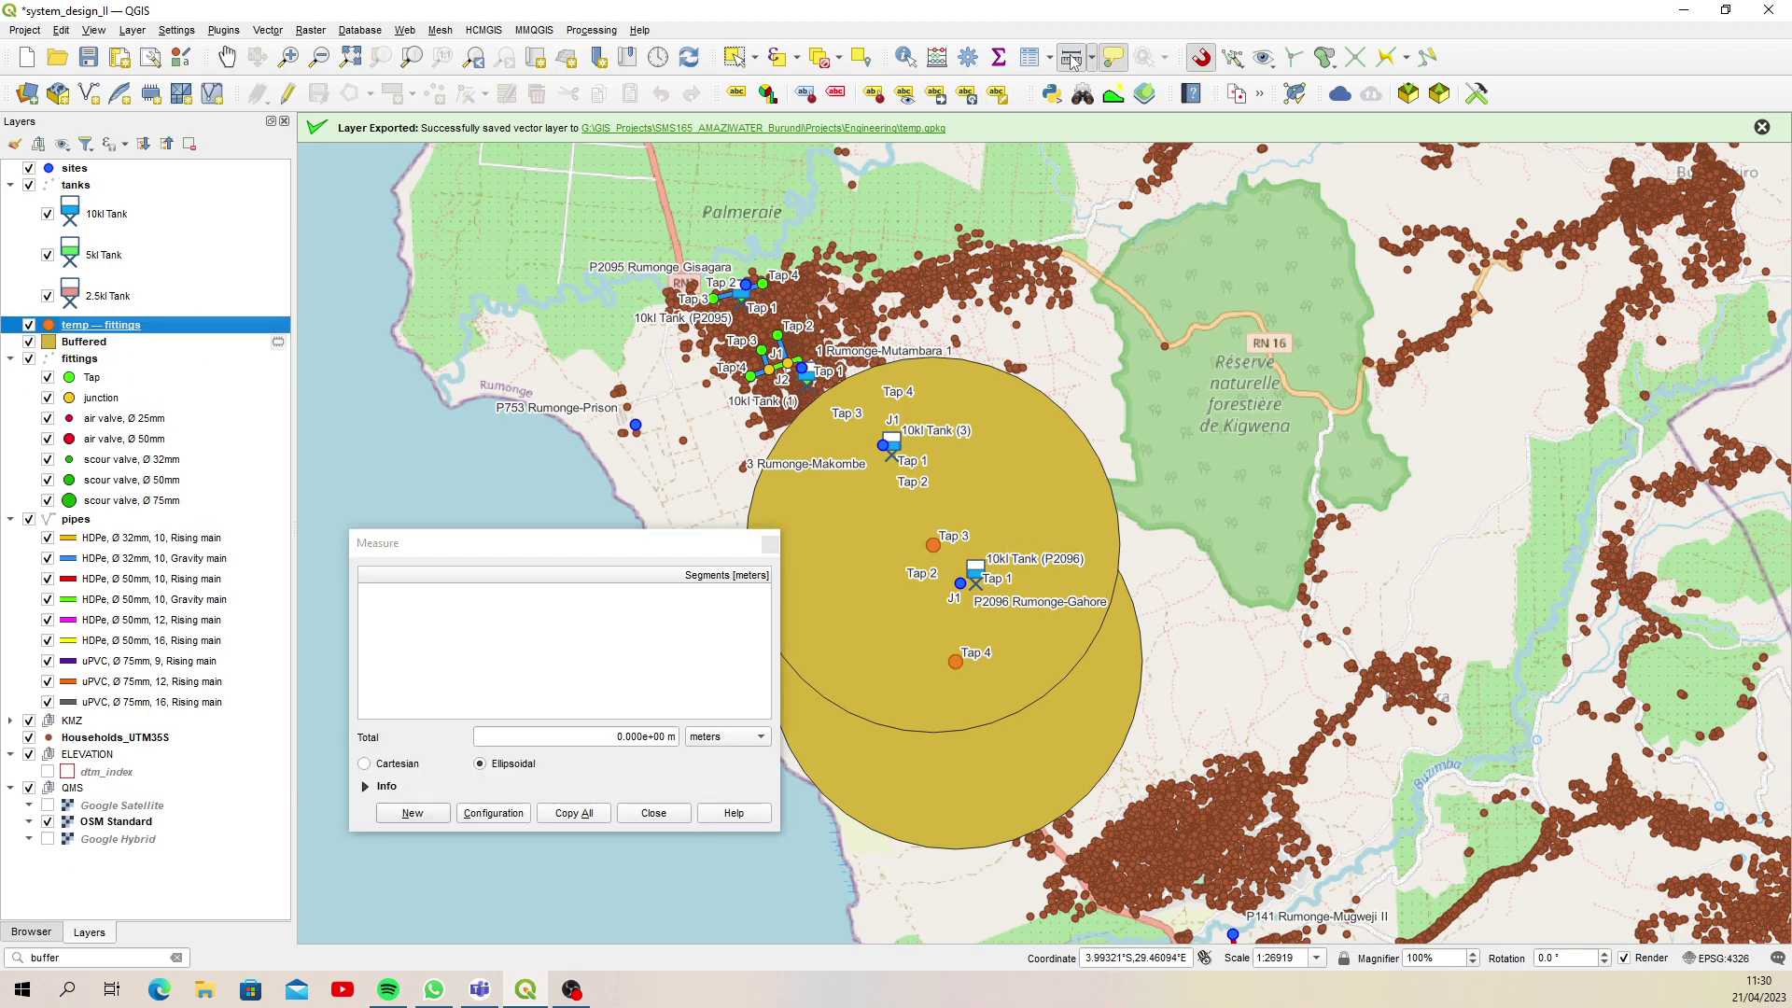
{"action": "left_click", "coordinate": [769, 545]}
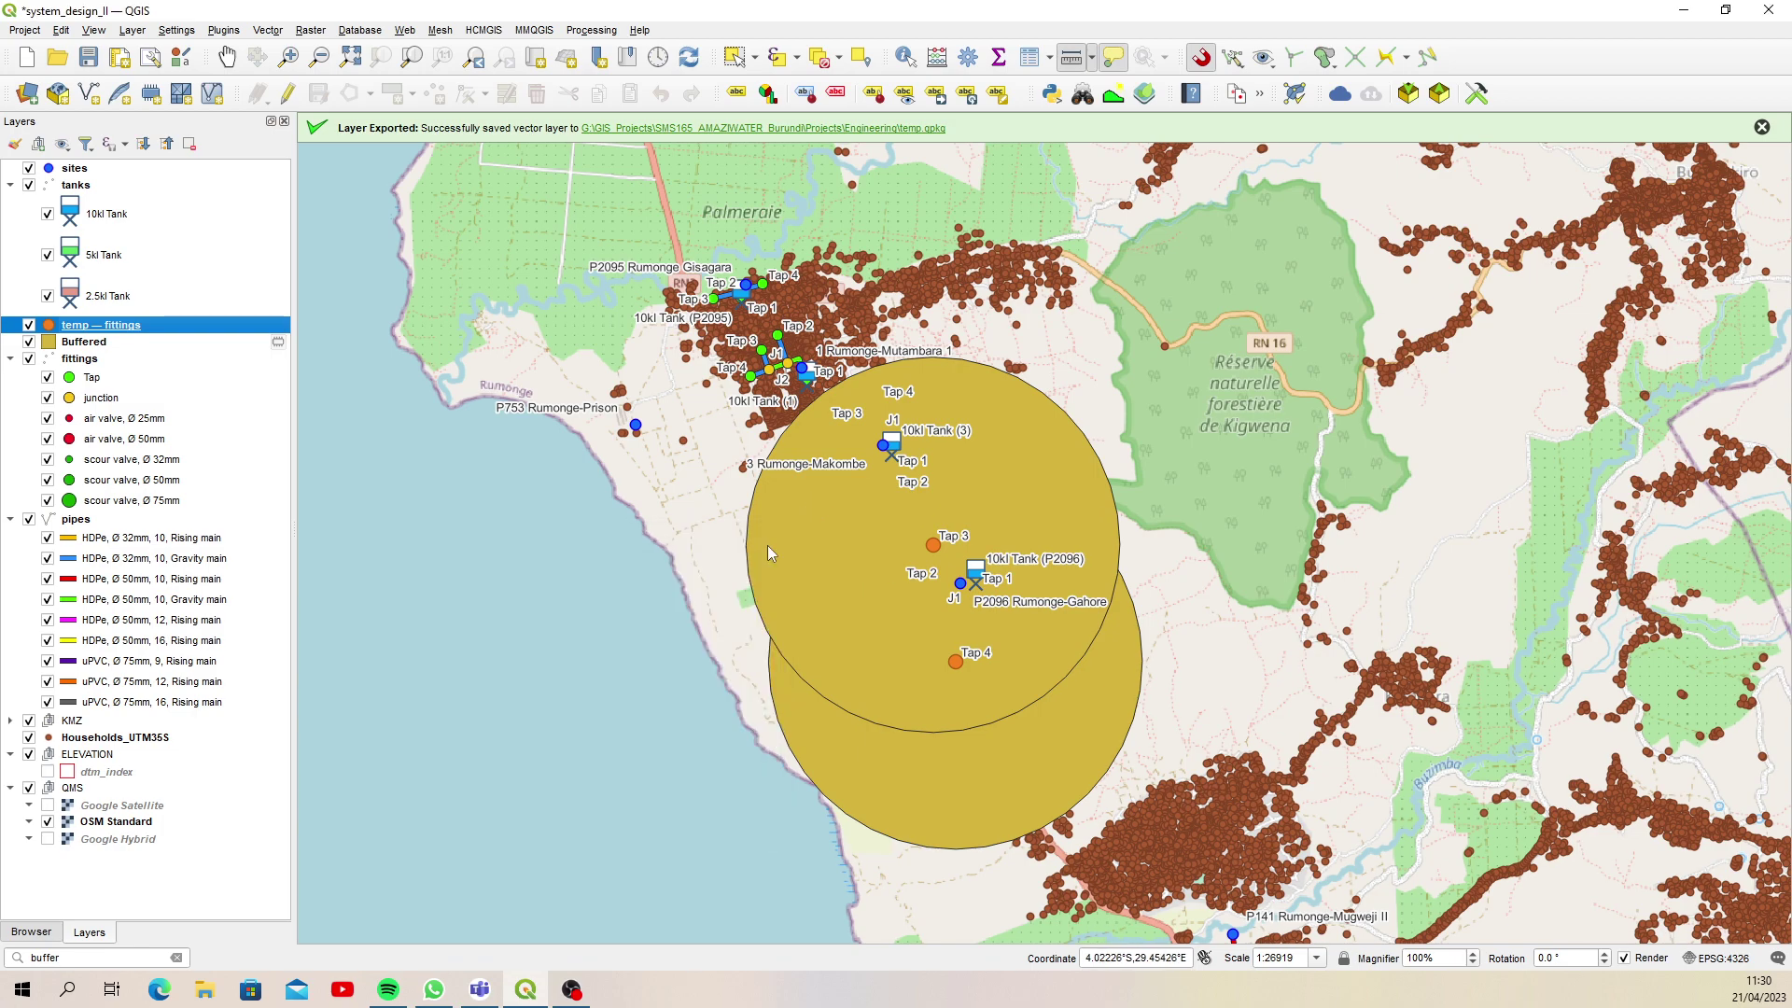
{"action": "left_click", "coordinate": [932, 545]}
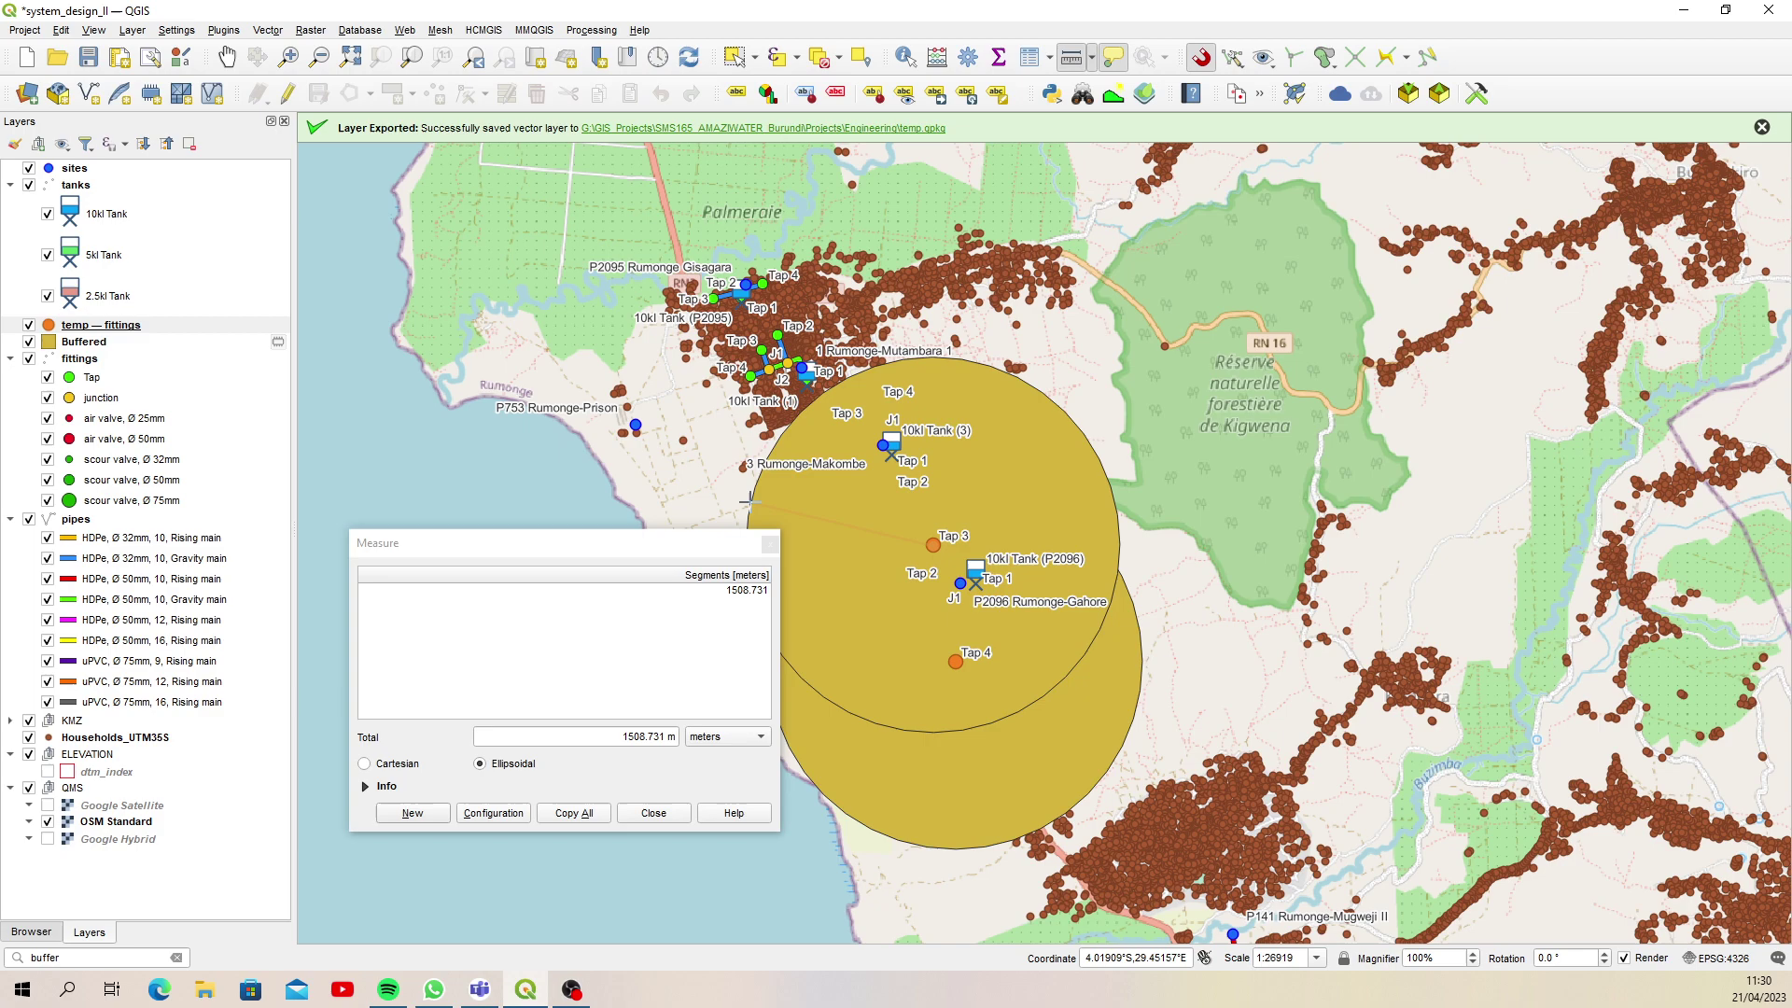
{"action": "left_click", "coordinate": [769, 547]}
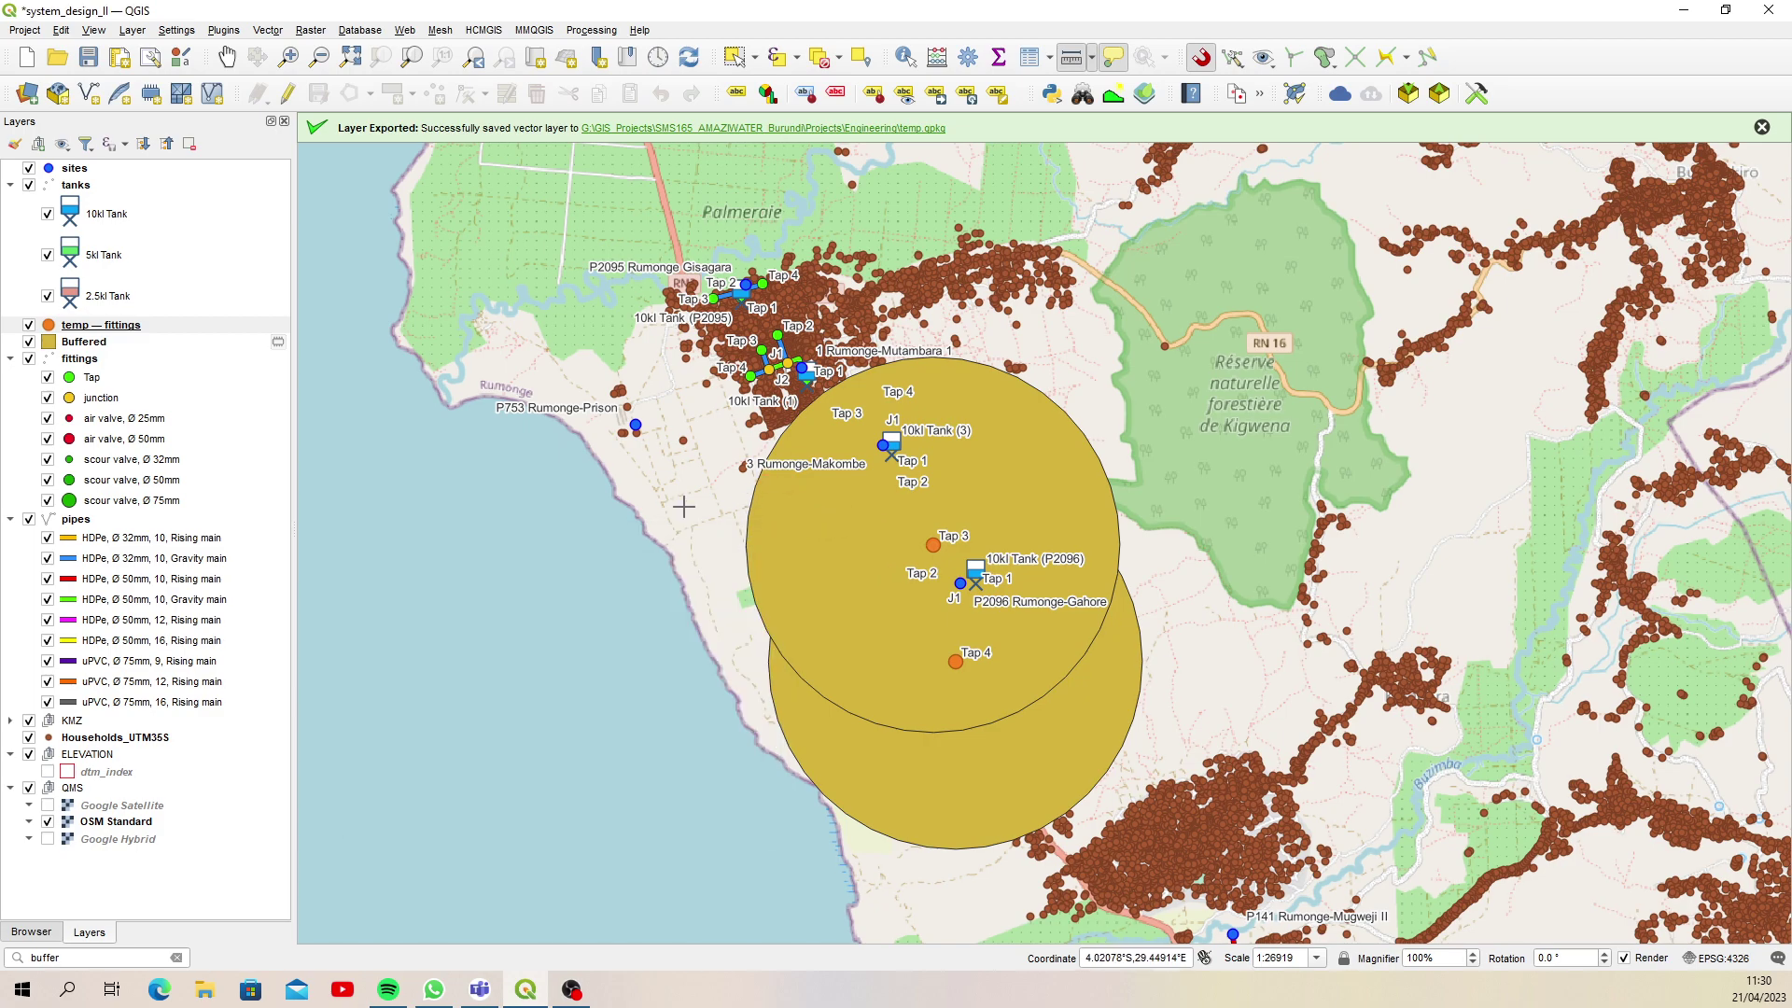
{"action": "left_click", "coordinate": [135, 345]}
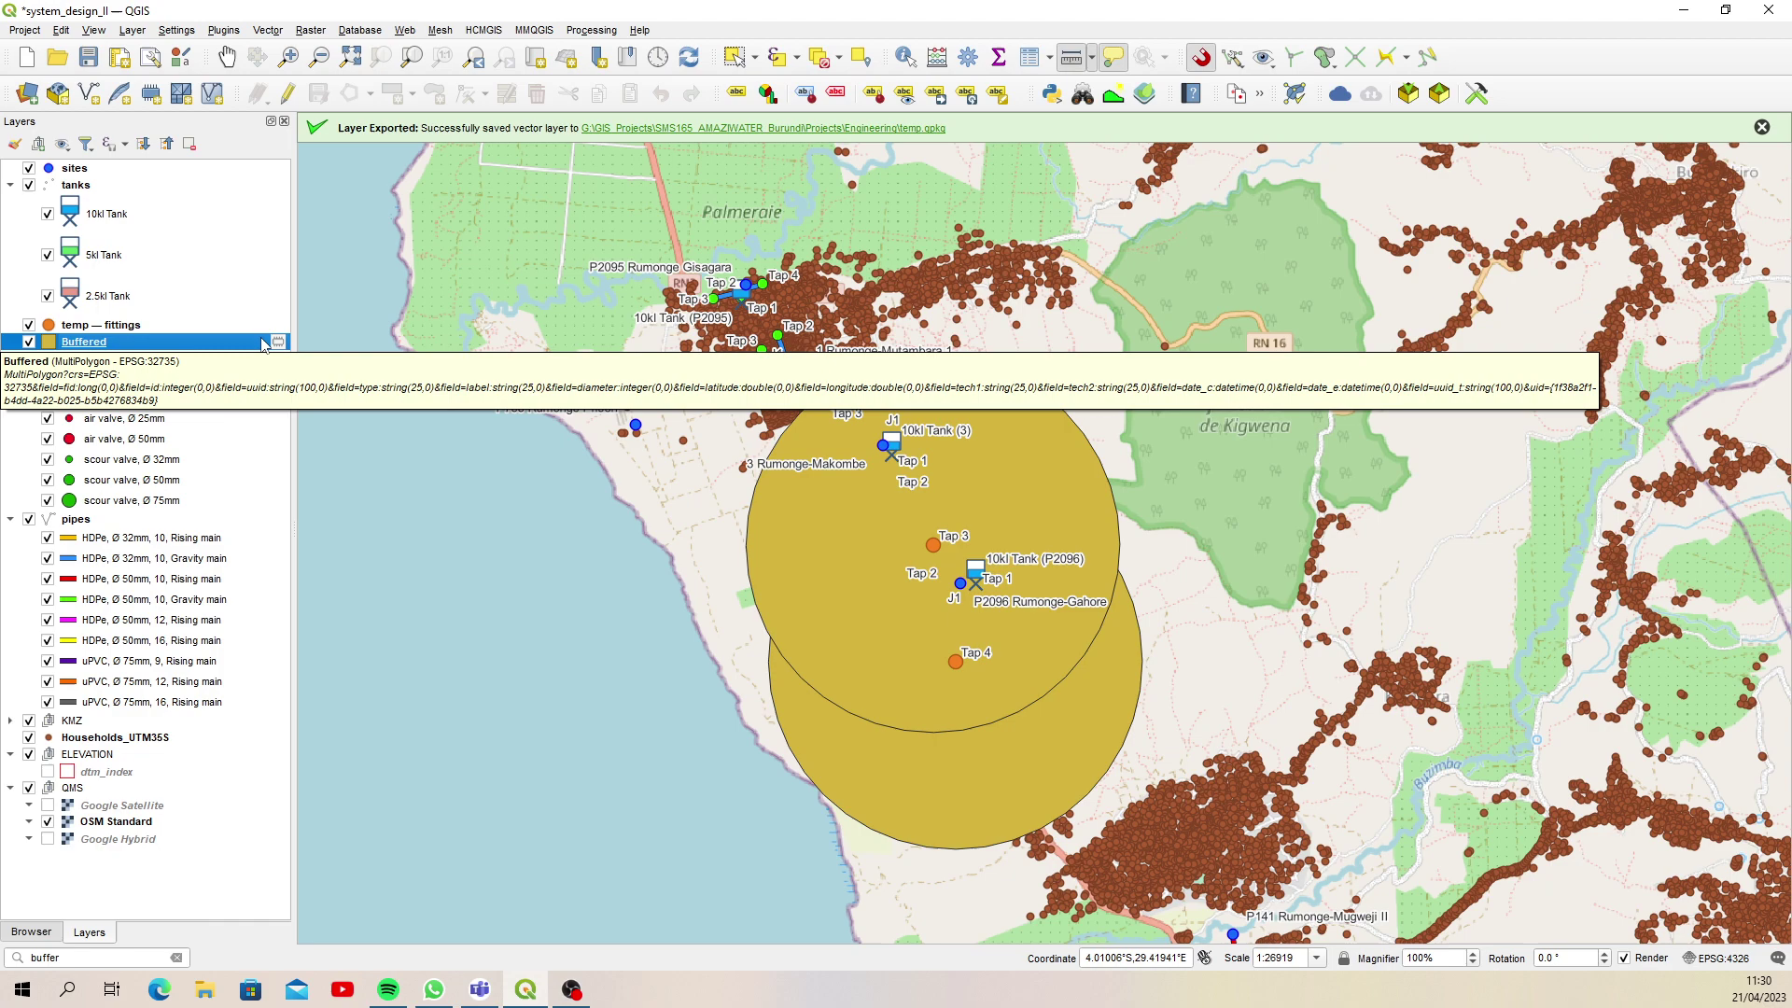
{"action": "left_click", "coordinate": [186, 325]}
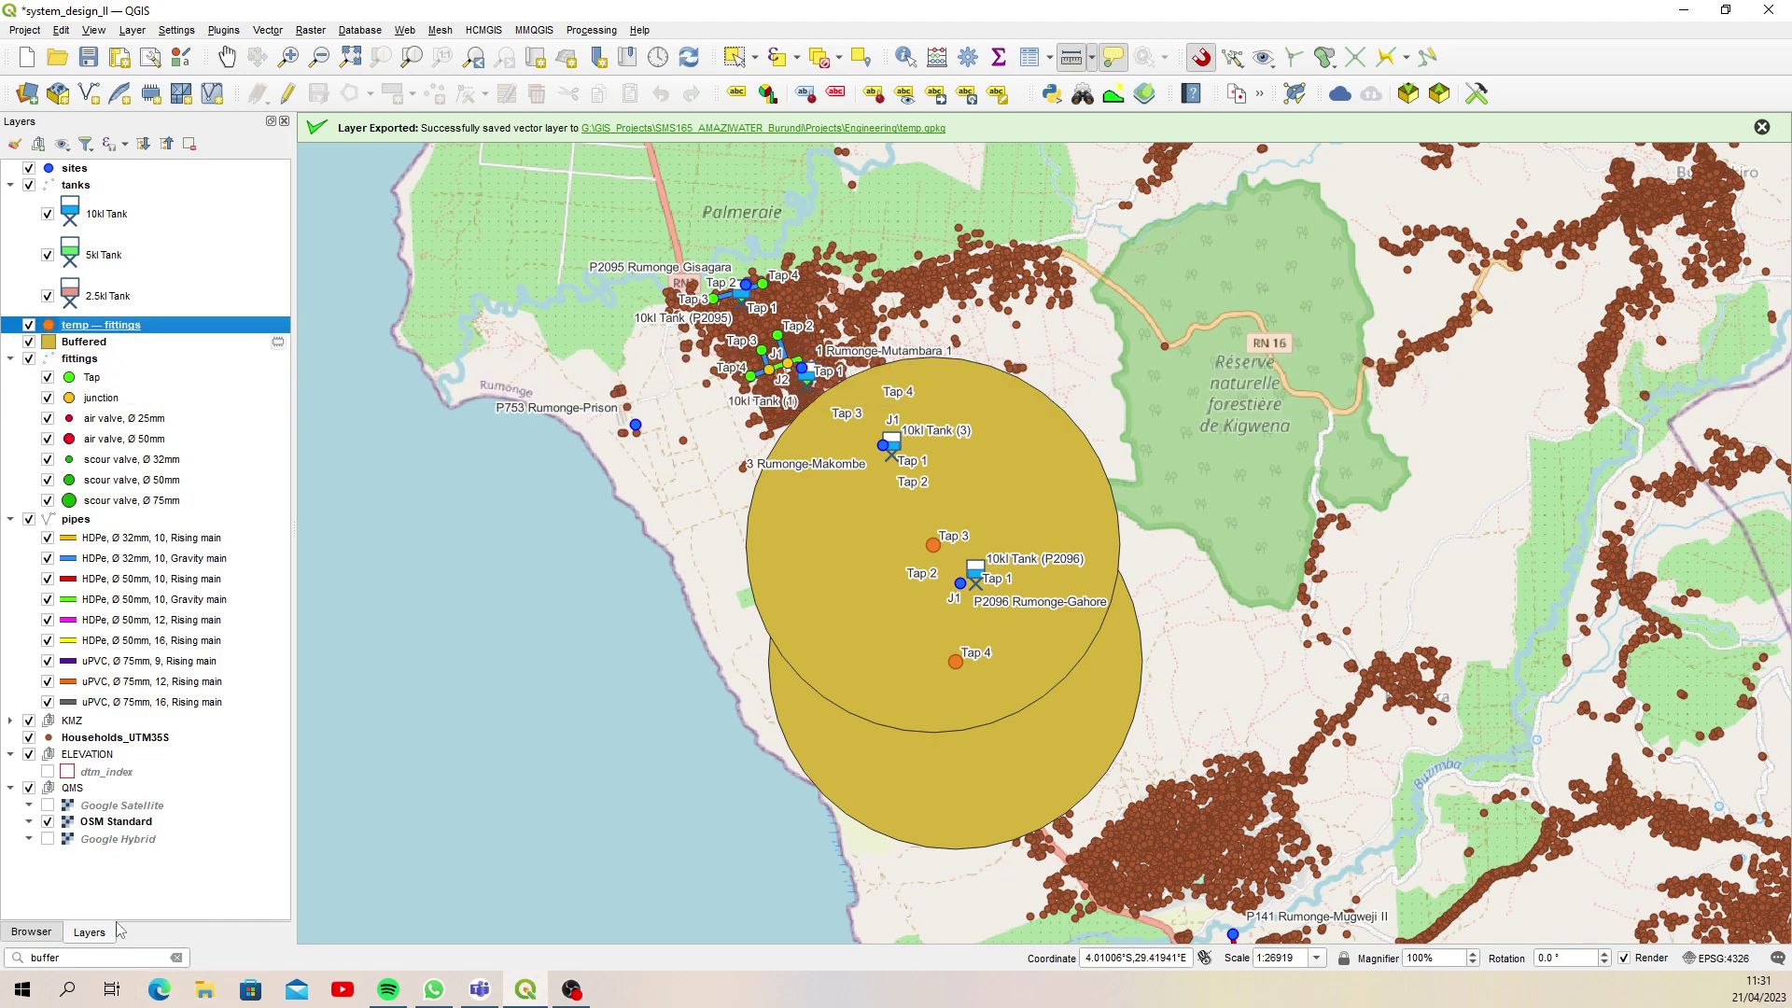
{"action": "left_click", "coordinate": [93, 957]}
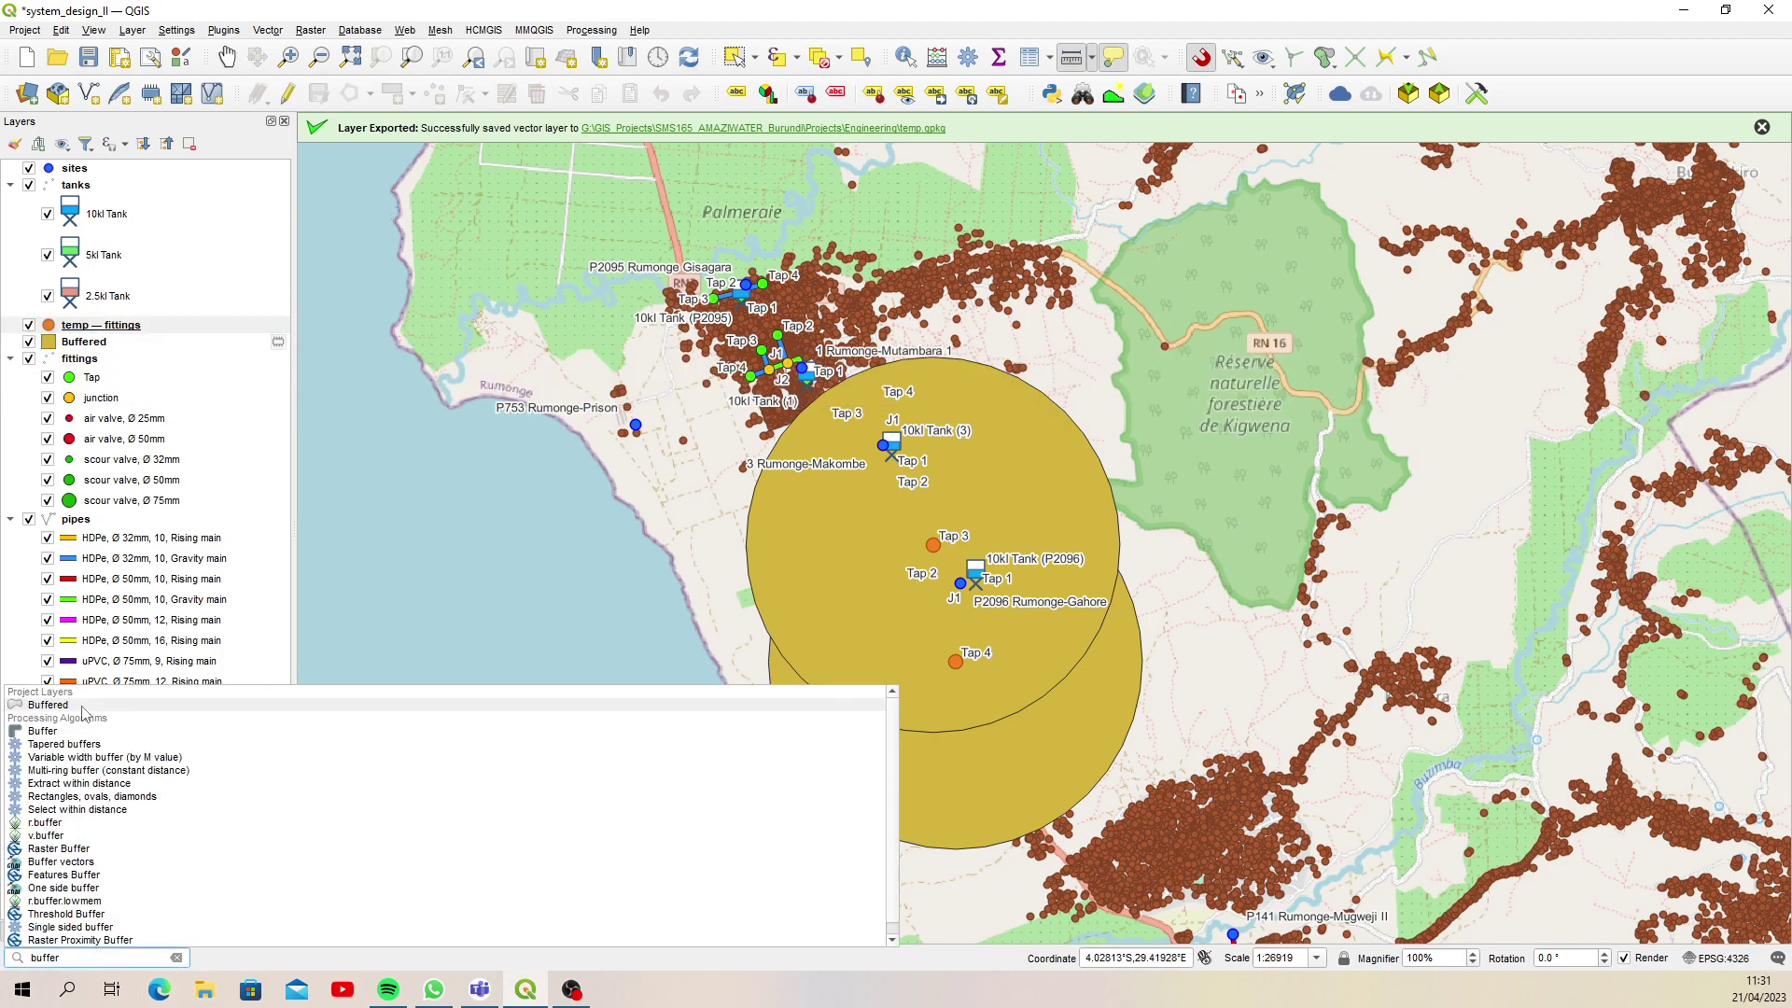
Start a new Buffer run with a distance of 1500
{"action": "left_click", "coordinate": [81, 706]}
{"action": "left_click", "coordinate": [82, 733]}
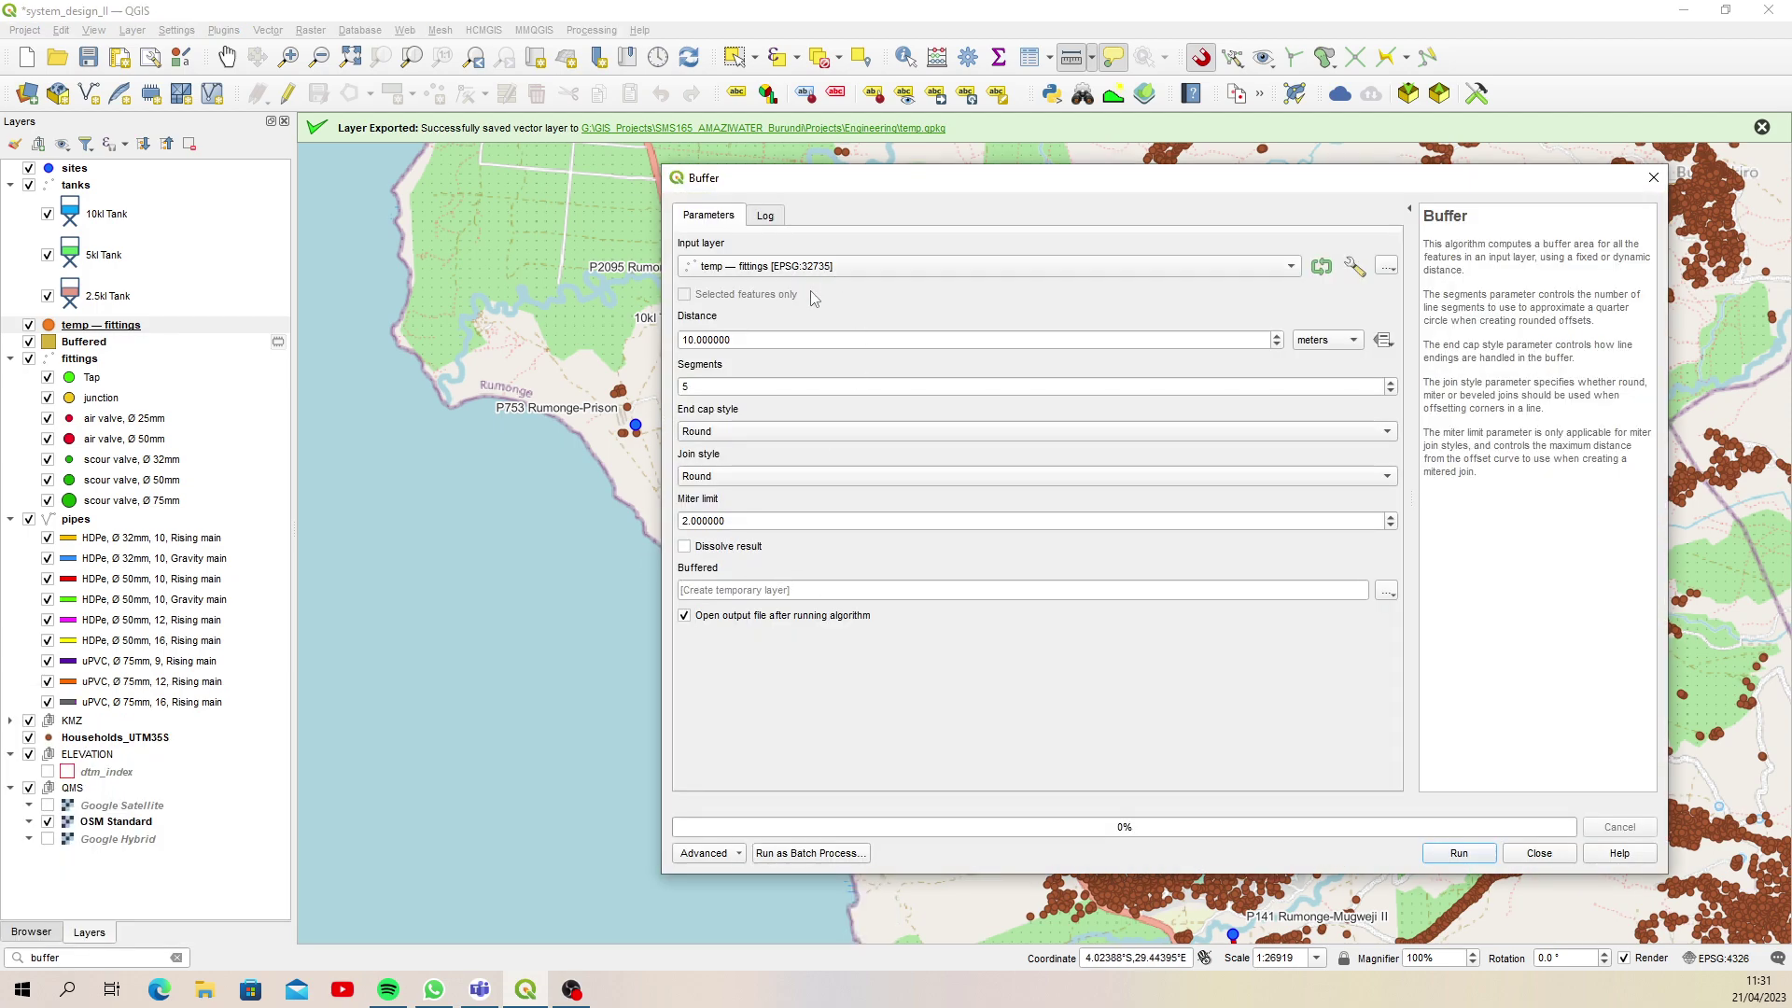
{"action": "left_click_drag", "start_coordinate": [756, 341], "coordinate": [635, 326]}
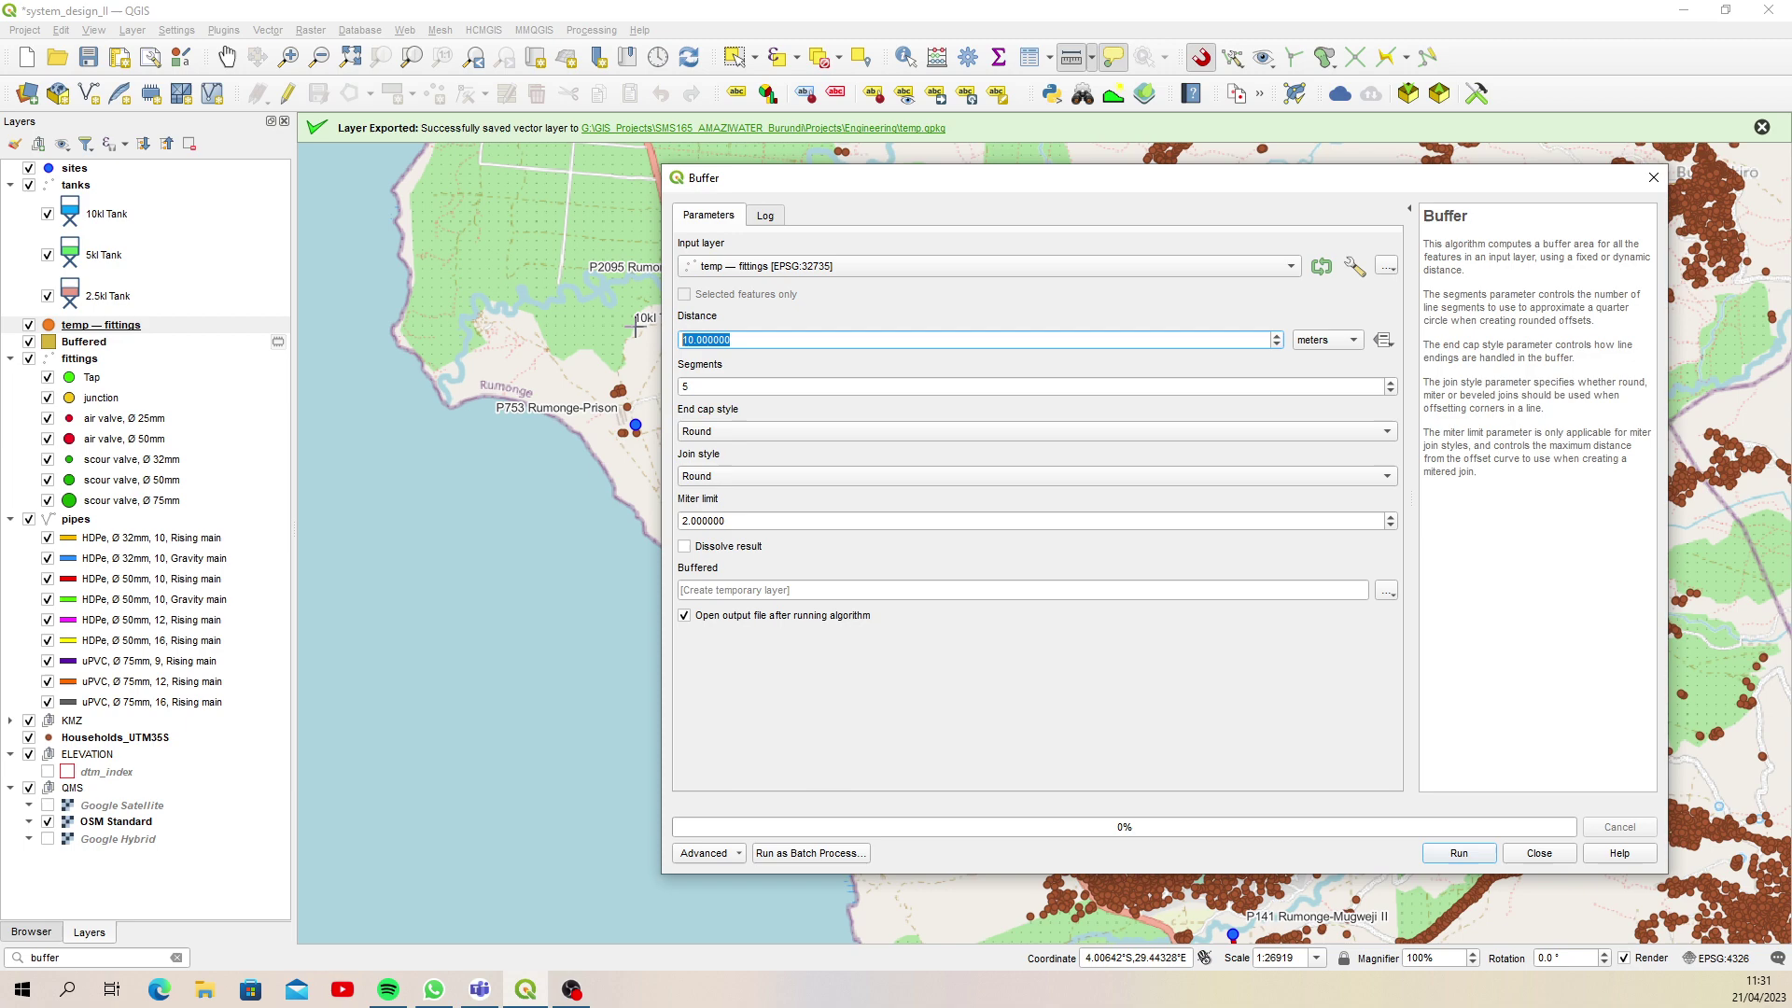
{"action": "type", "text": "1500"}
Set the output to a layer named buffer in the Engineering folder's temp.gpkg
{"action": "left_click", "coordinate": [1386, 593]}
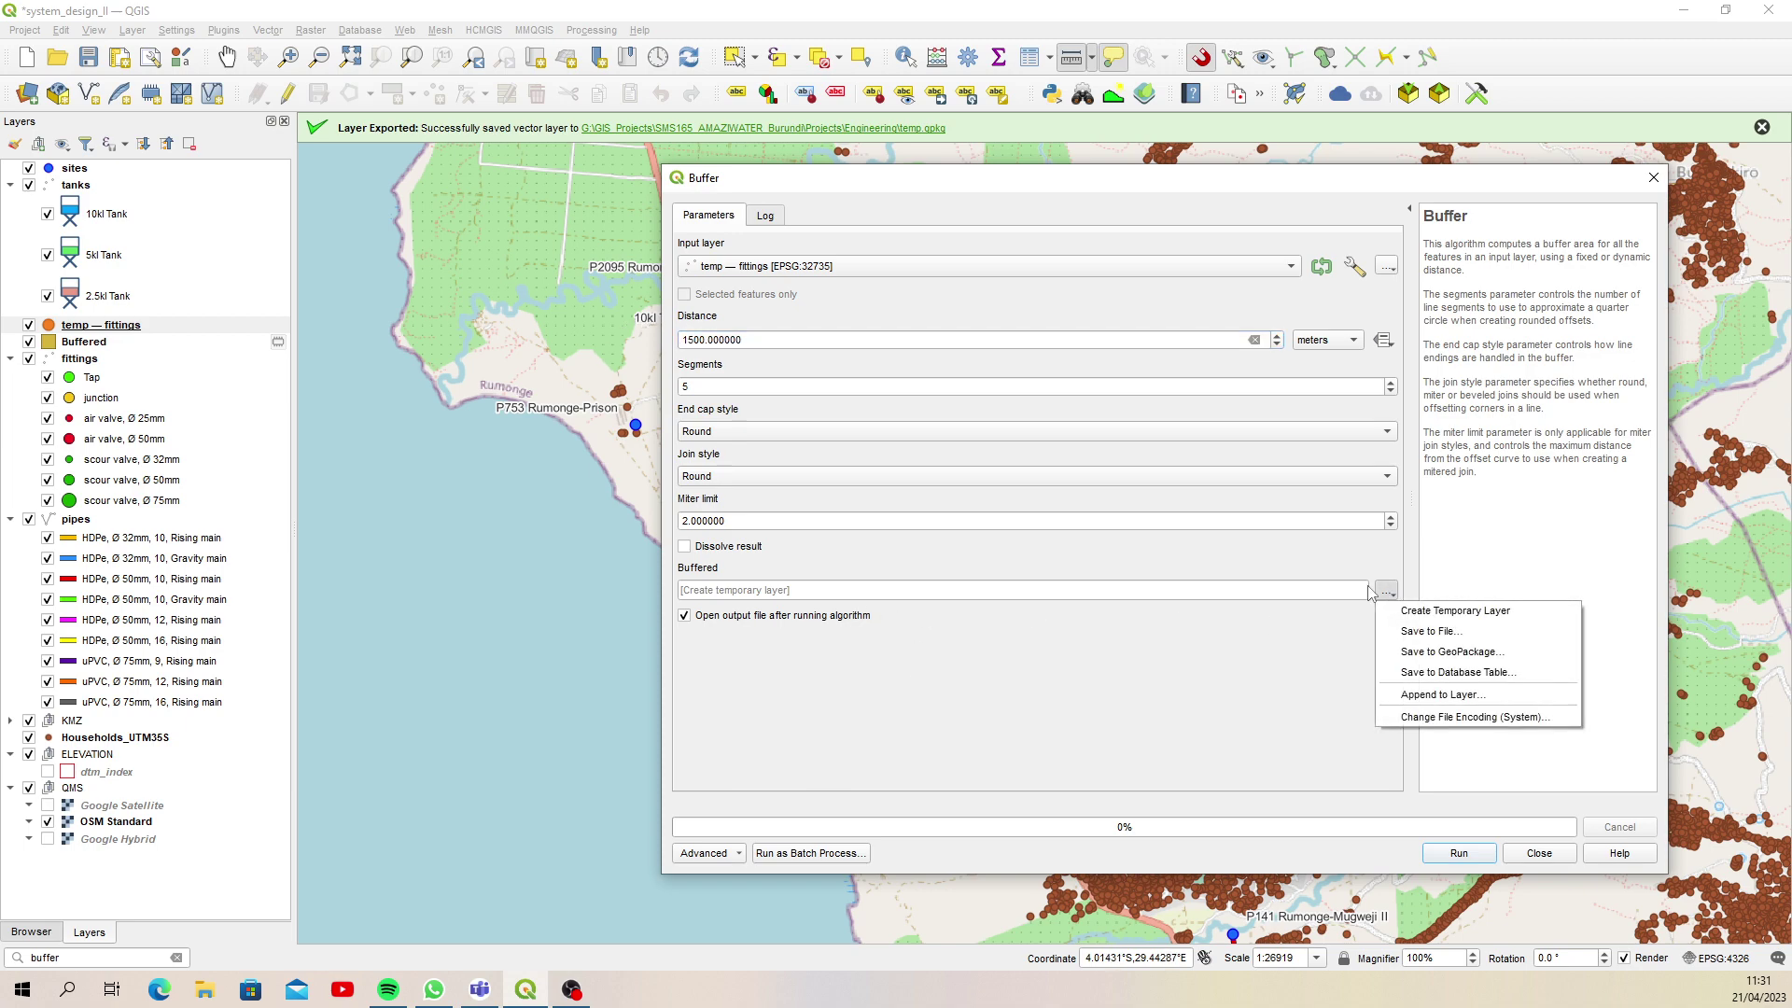
{"action": "left_click", "coordinate": [1472, 654]}
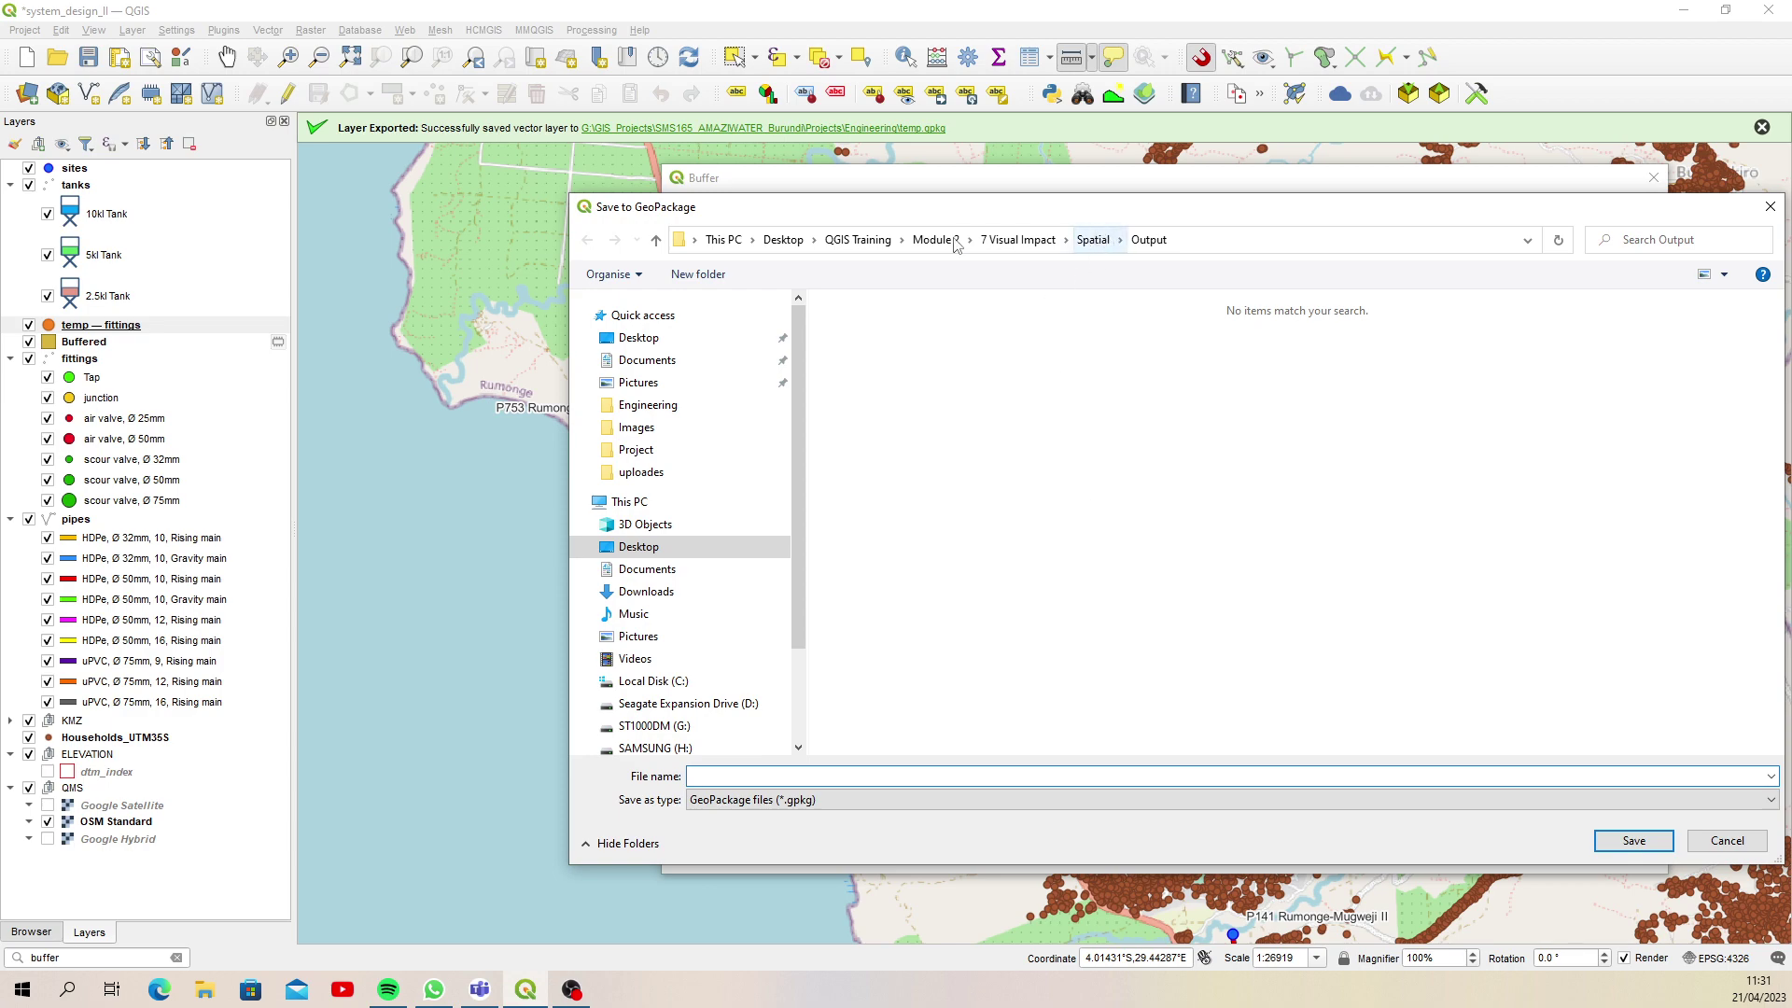
{"action": "left_click", "coordinate": [653, 725]}
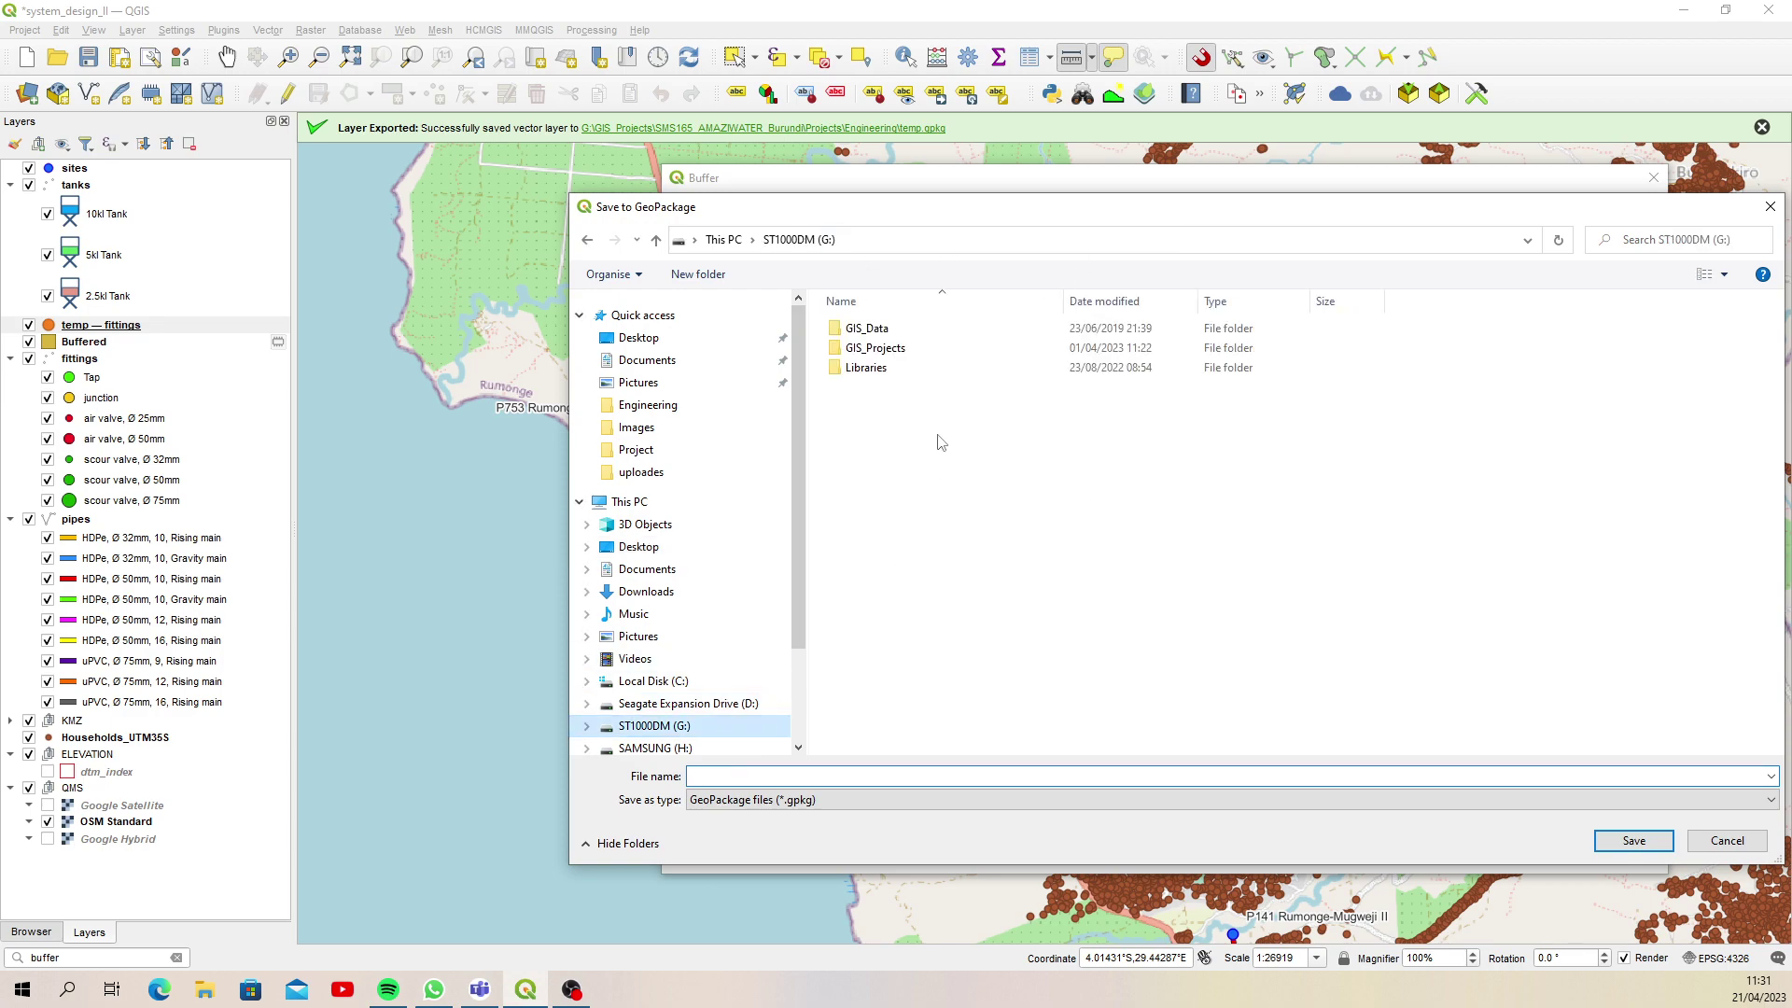
{"action": "double_click", "coordinate": [915, 348]}
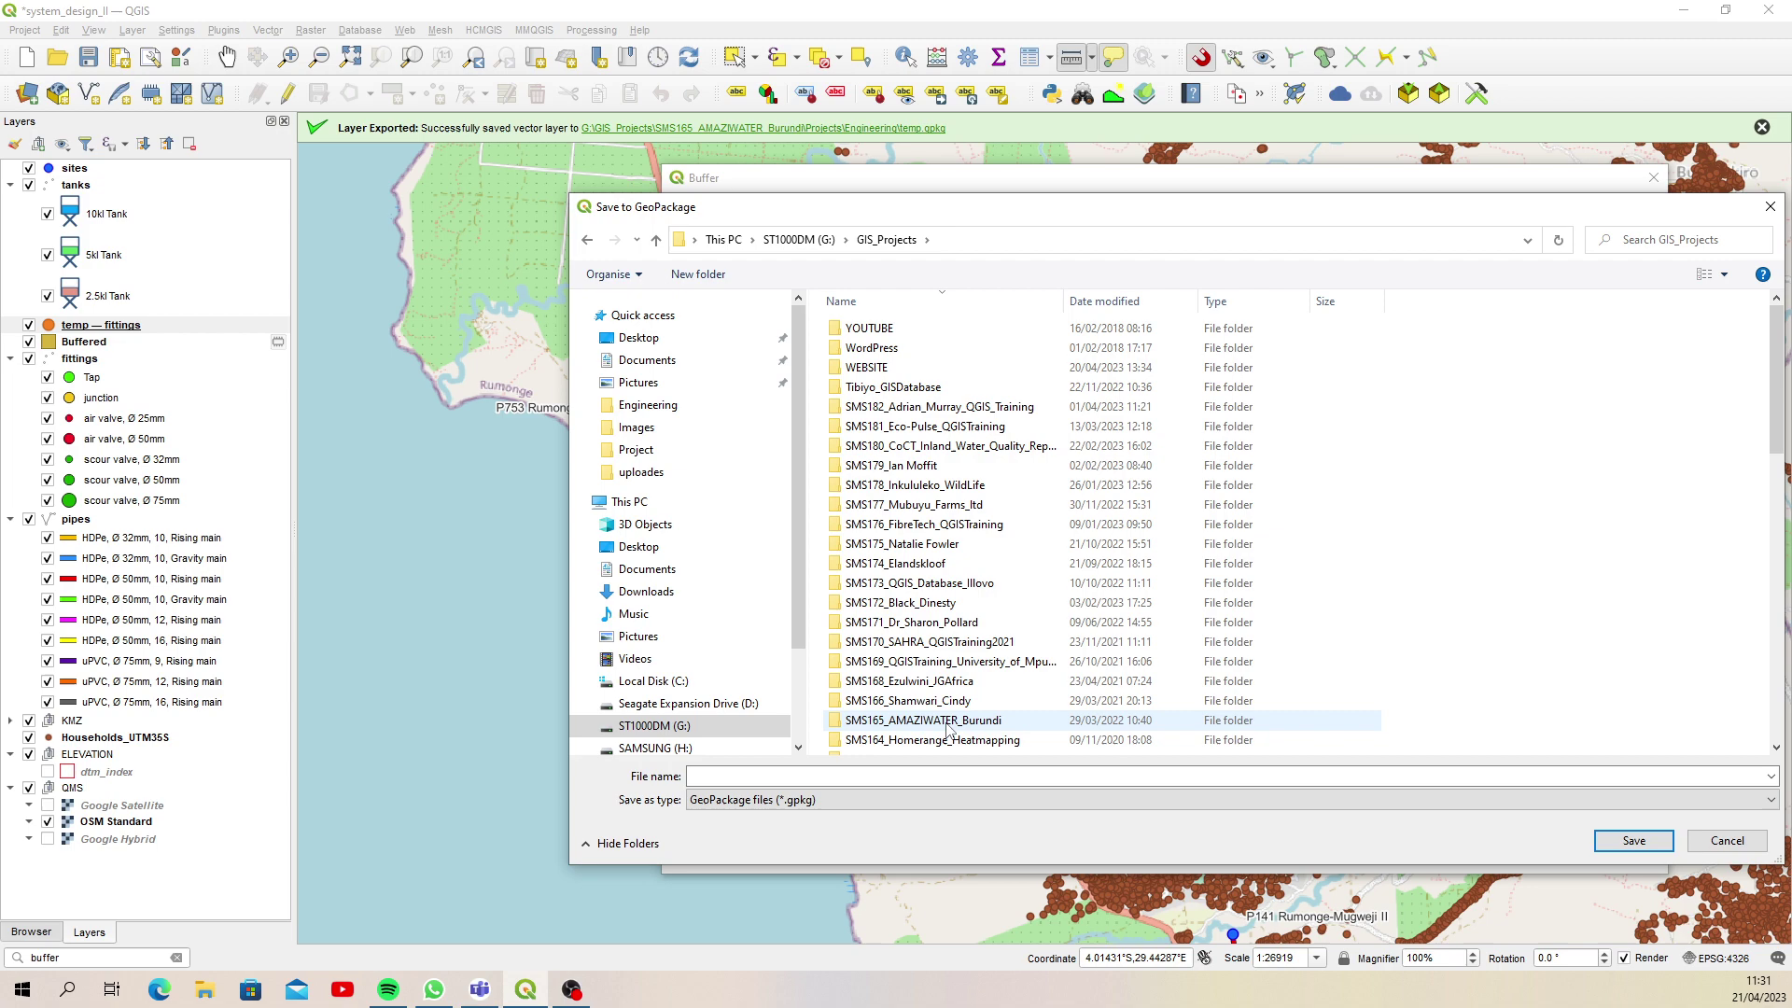
{"action": "double_click", "coordinate": [933, 719]}
{"action": "double_click", "coordinate": [872, 330]}
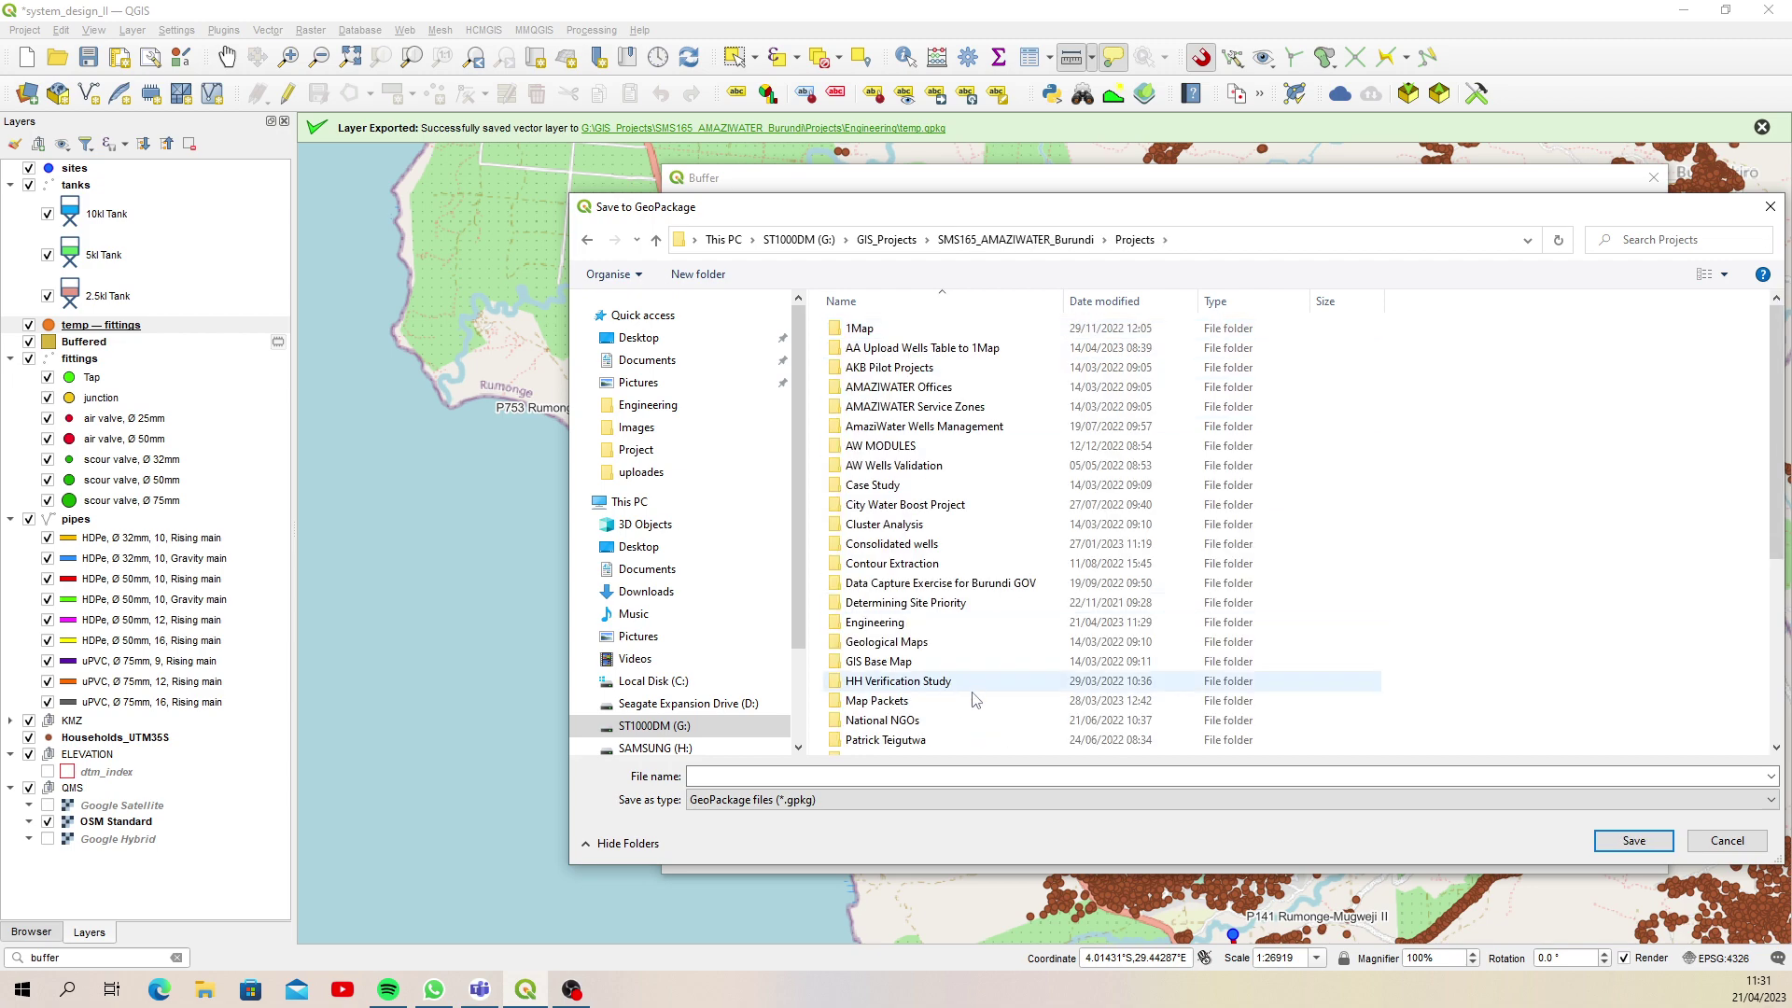
{"action": "scroll", "coordinate": [978, 699], "scroll_direction": "down", "scroll_amount": 1}
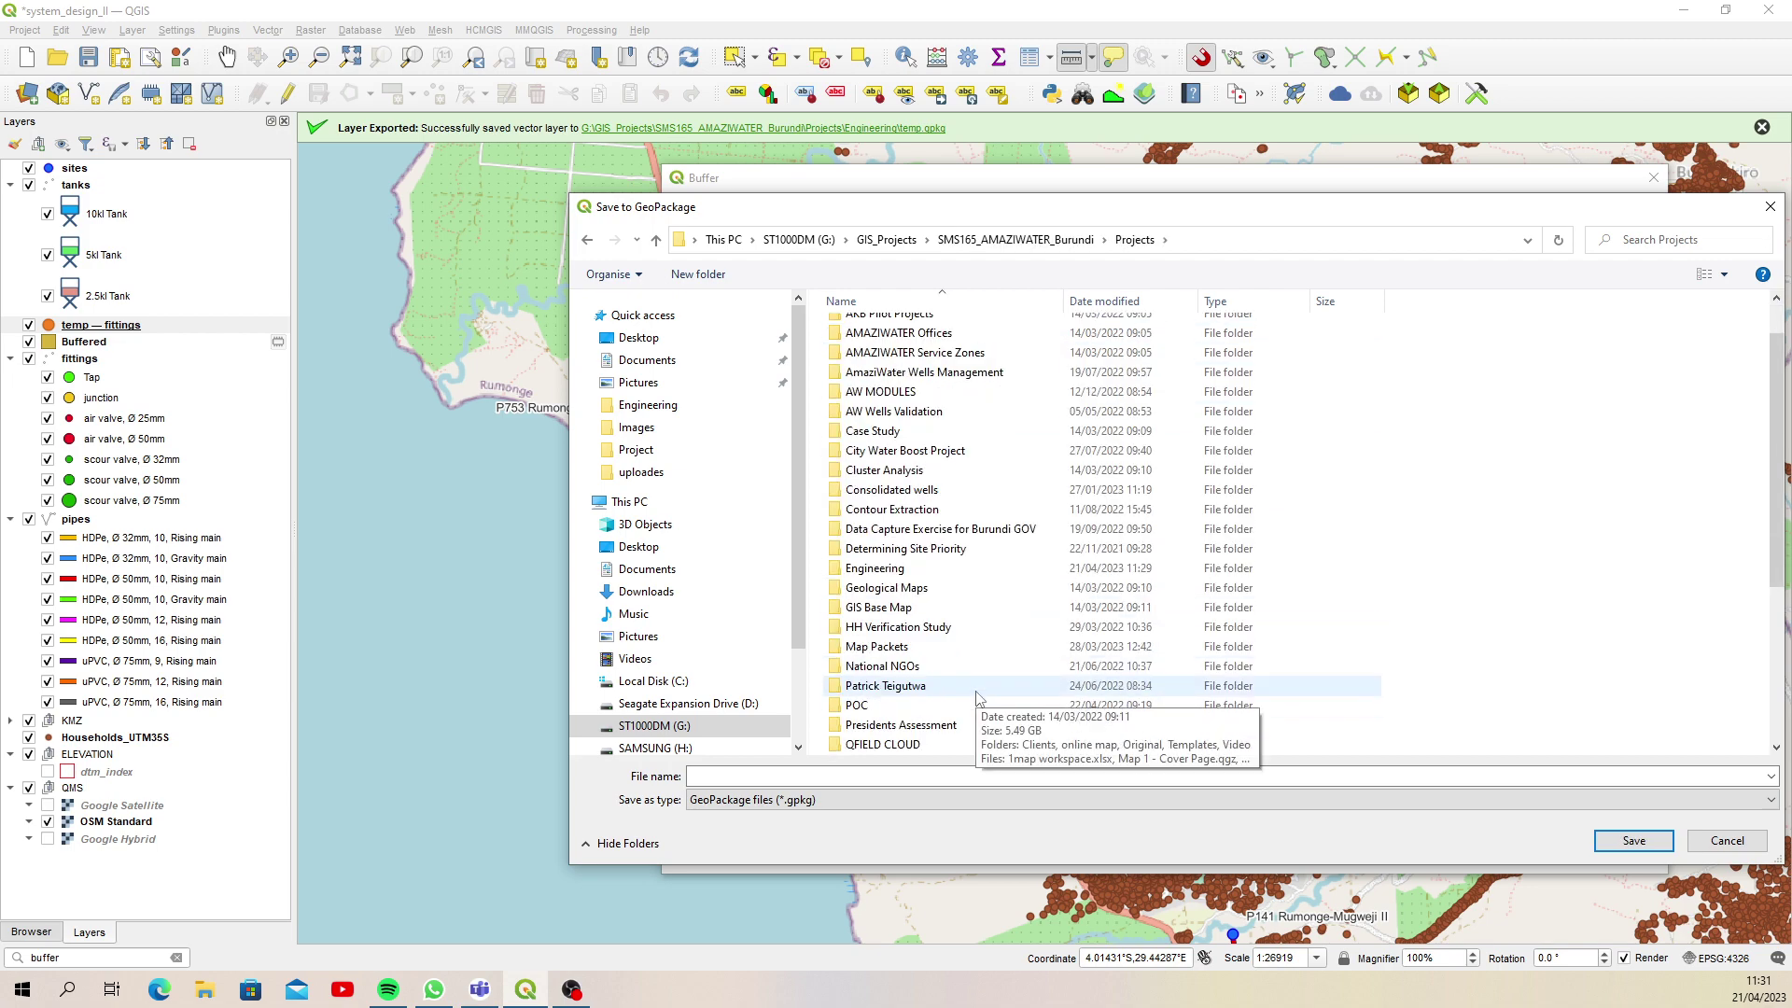
{"action": "double_click", "coordinate": [924, 567]}
{"action": "left_click", "coordinate": [891, 415]}
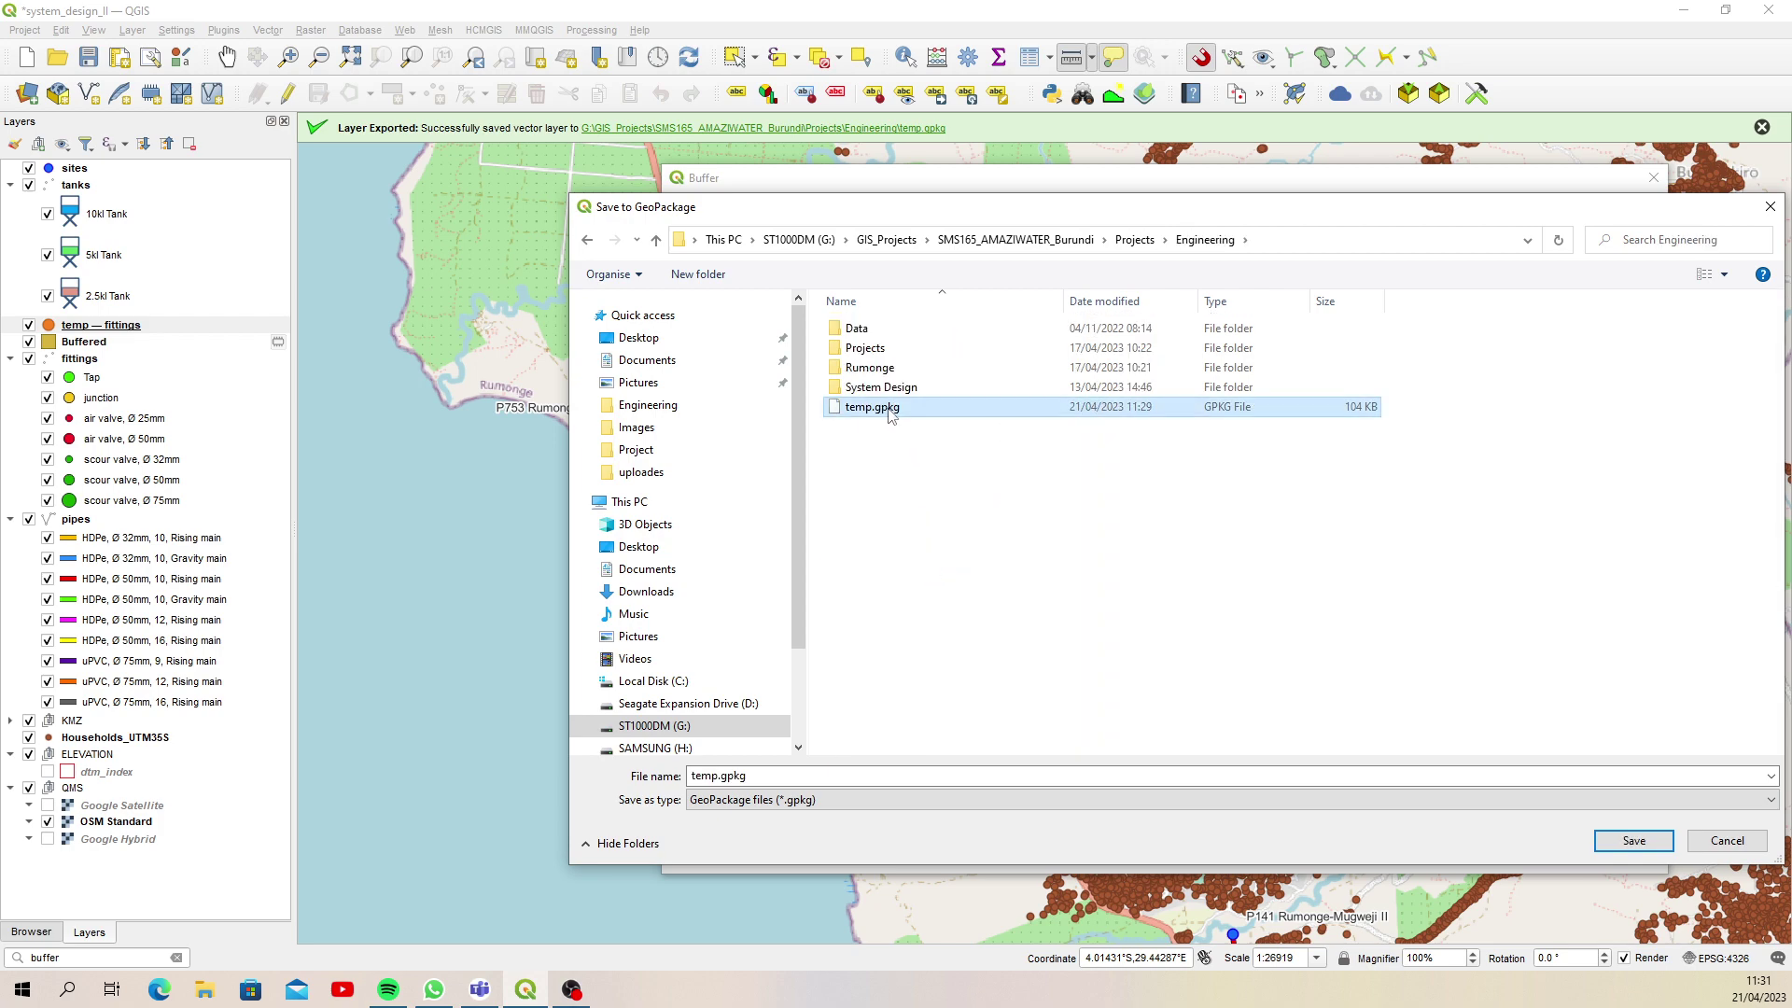
{"action": "left_click", "coordinate": [1626, 845]}
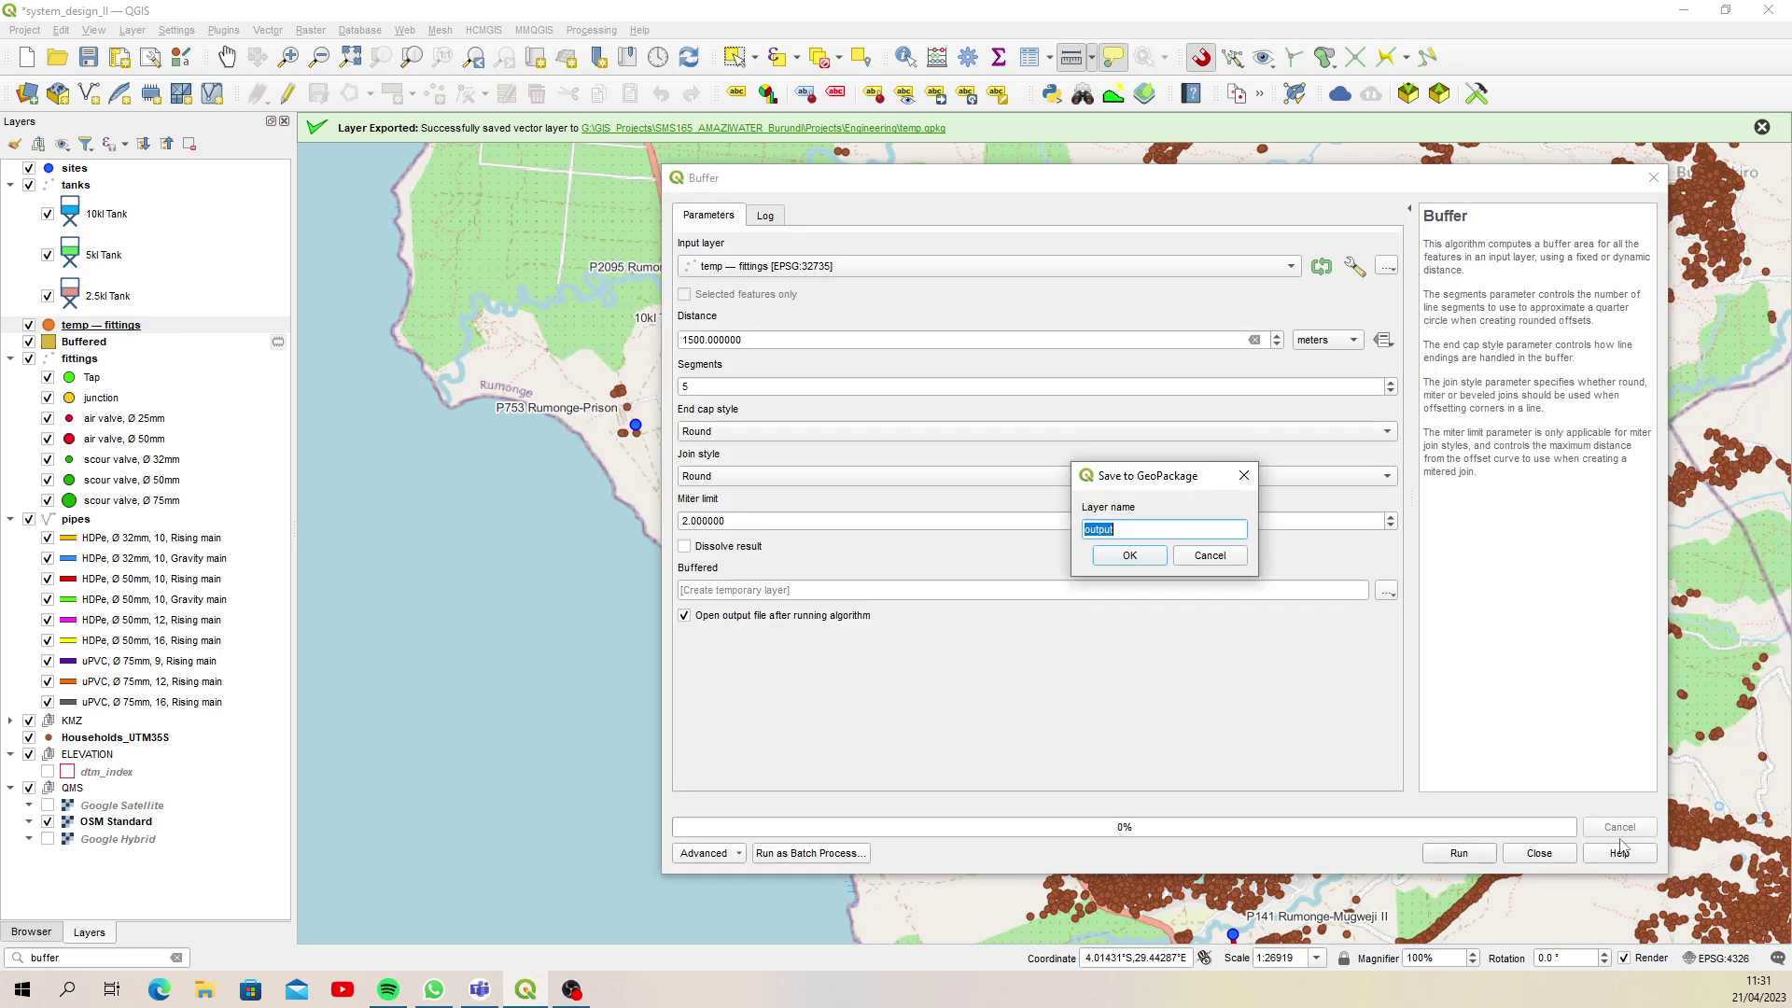
{"action": "type", "text": "buffer"}
{"action": "left_click", "coordinate": [1140, 556]}
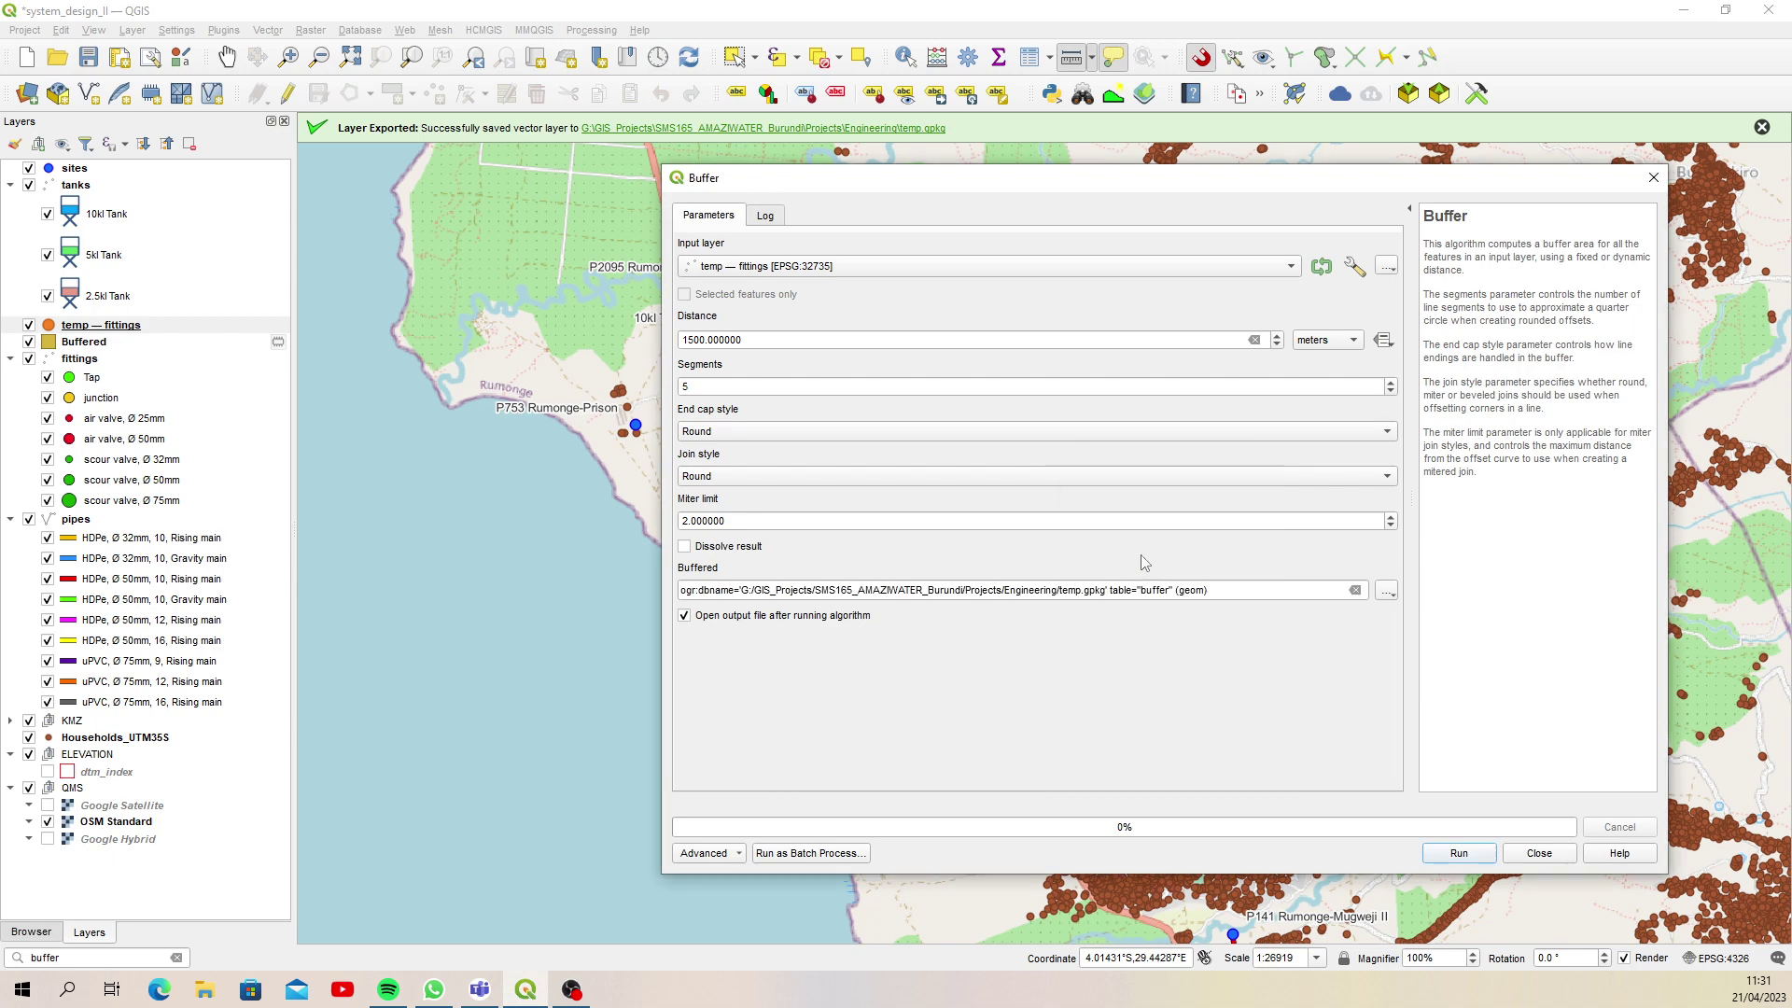
Set 10 segments and run the 1500 m buffer
{"action": "left_click", "coordinate": [722, 383]}
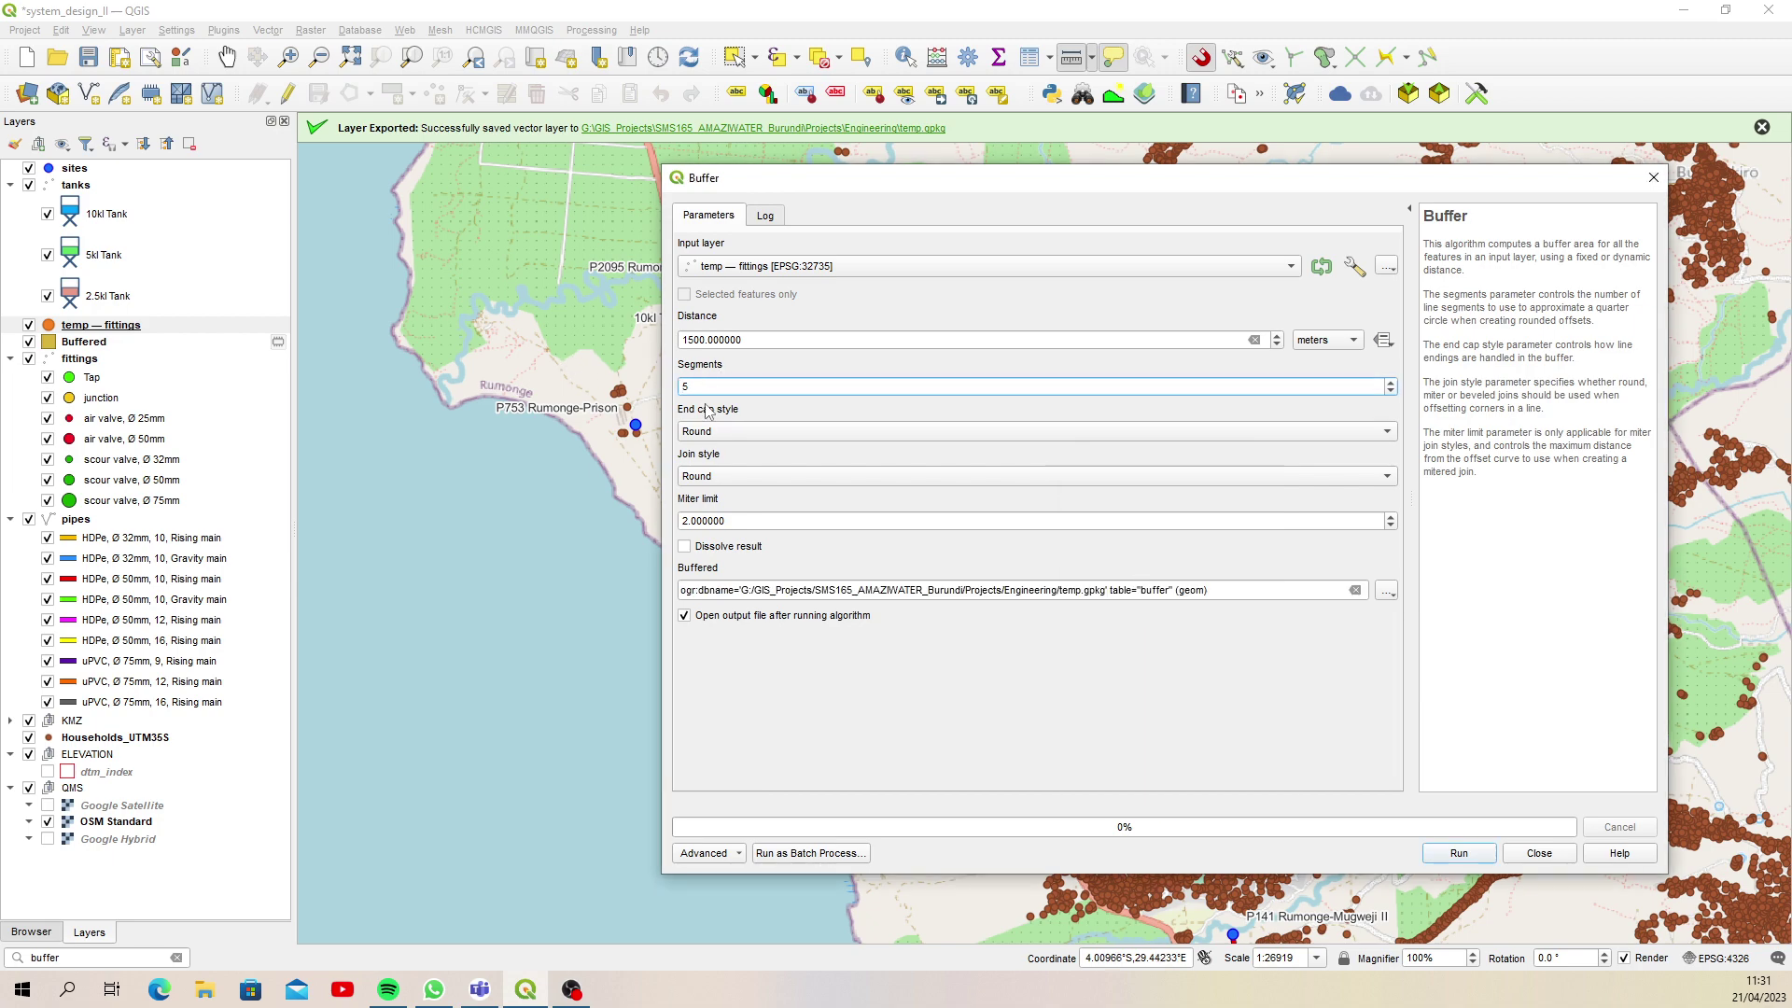
{"action": "type", "text": "10"}
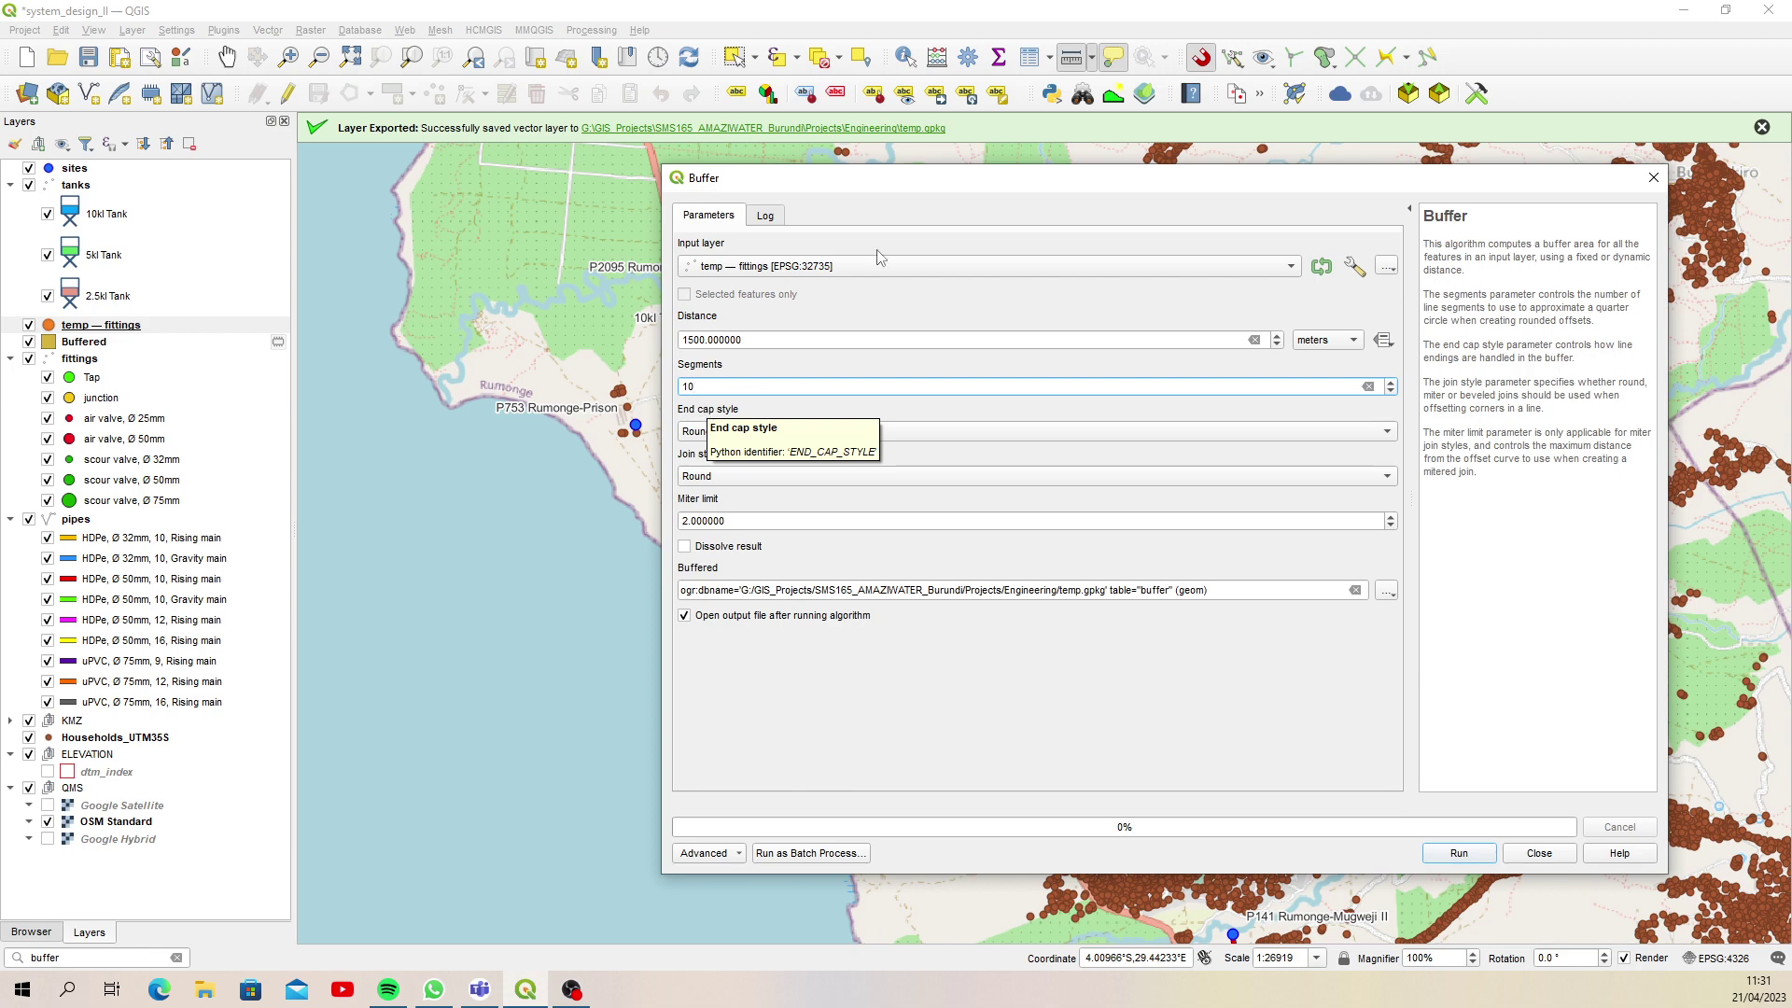
{"action": "left_click", "coordinate": [1453, 853]}
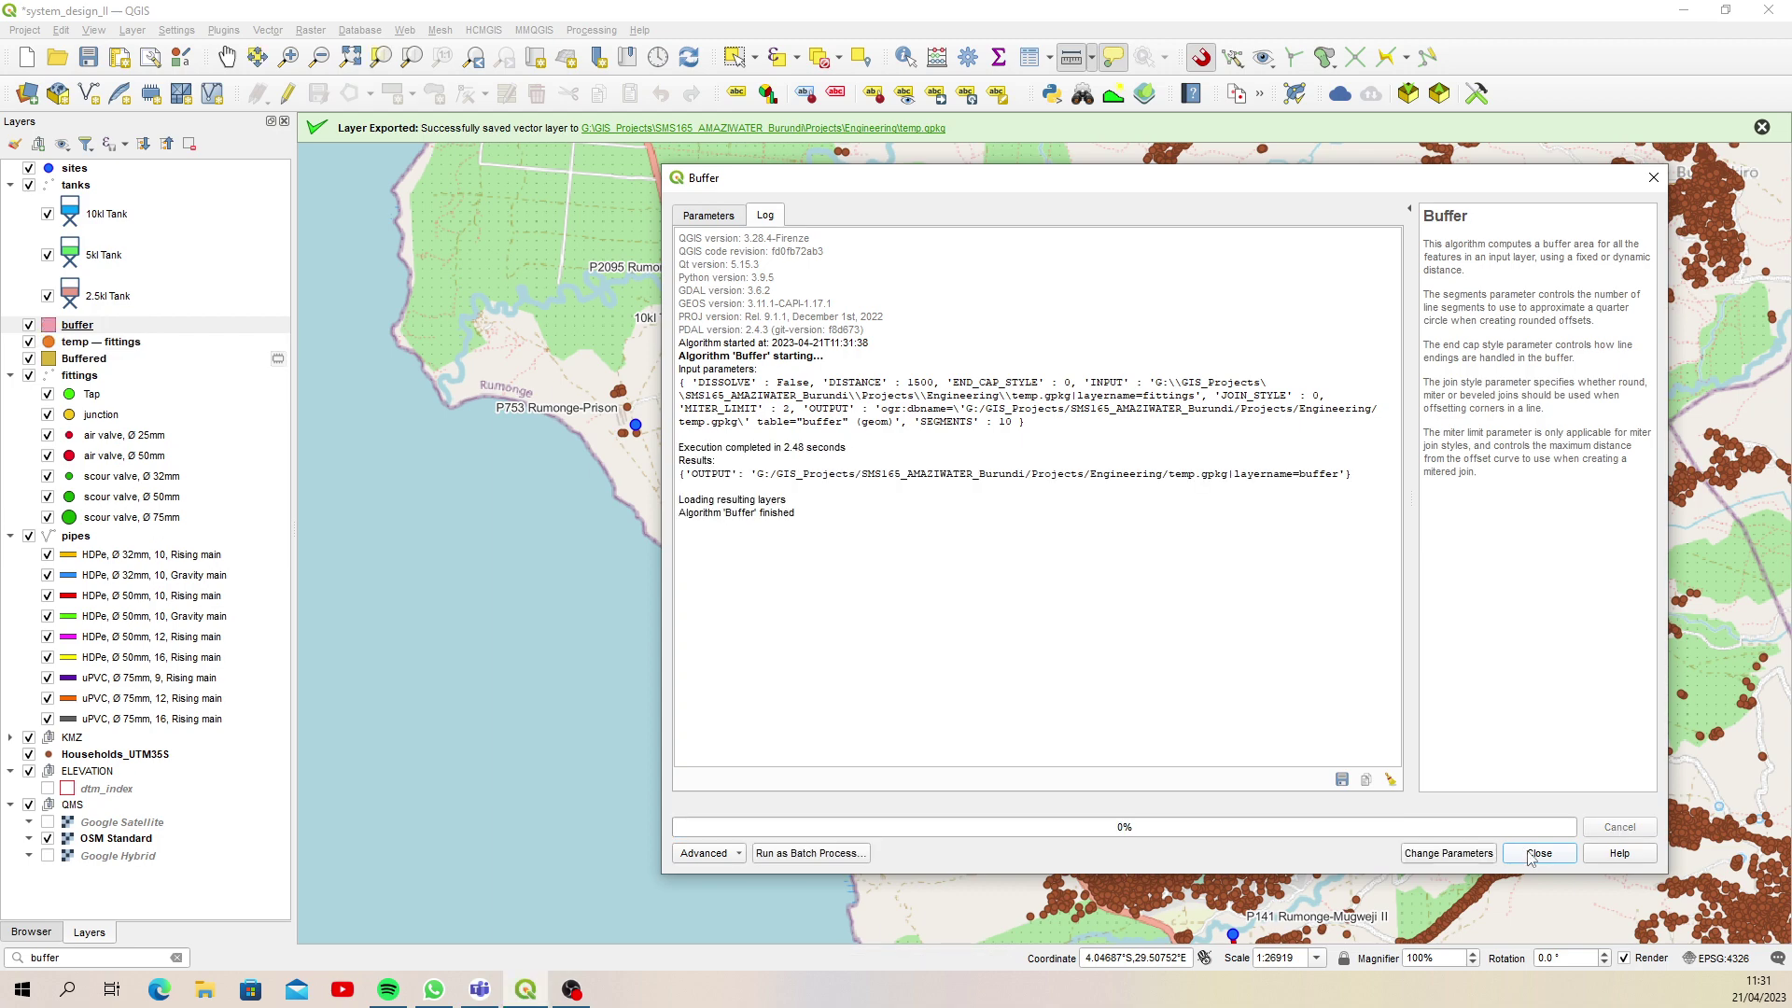
Make the Buffered scratch layer permanent in temp.gpkg as 'buffered'
{"action": "left_click", "coordinate": [1538, 853]}
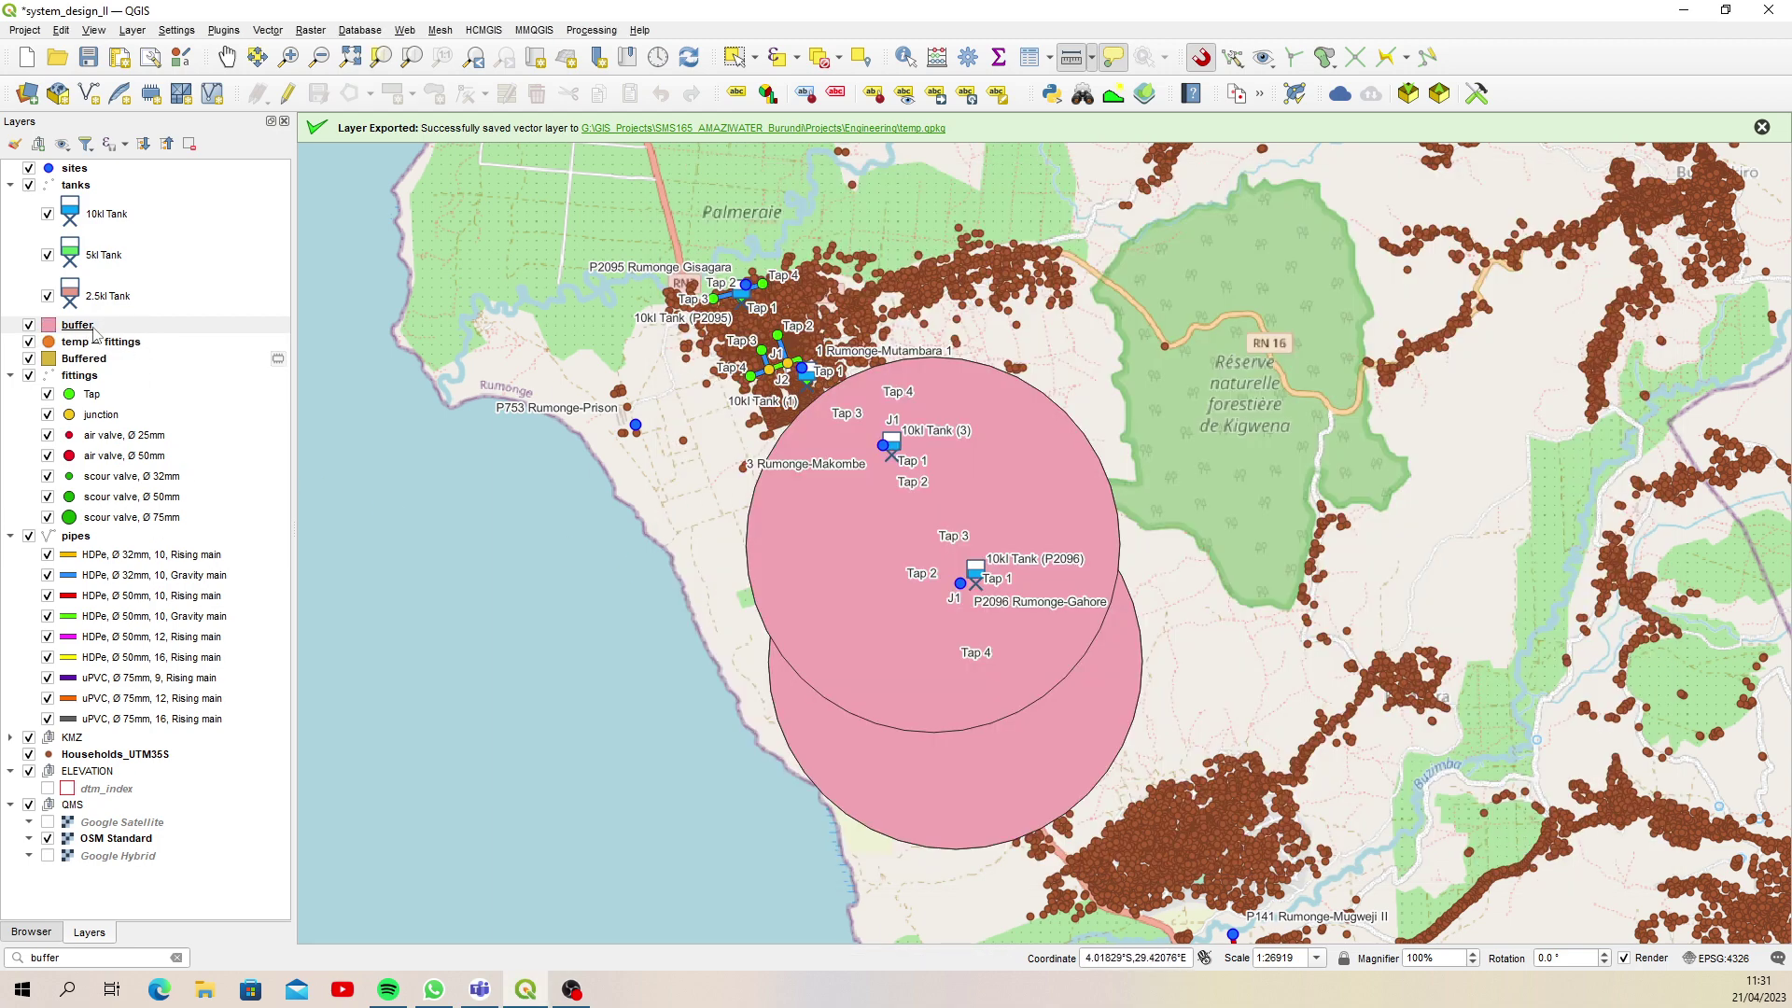
{"action": "left_click", "coordinate": [93, 360]}
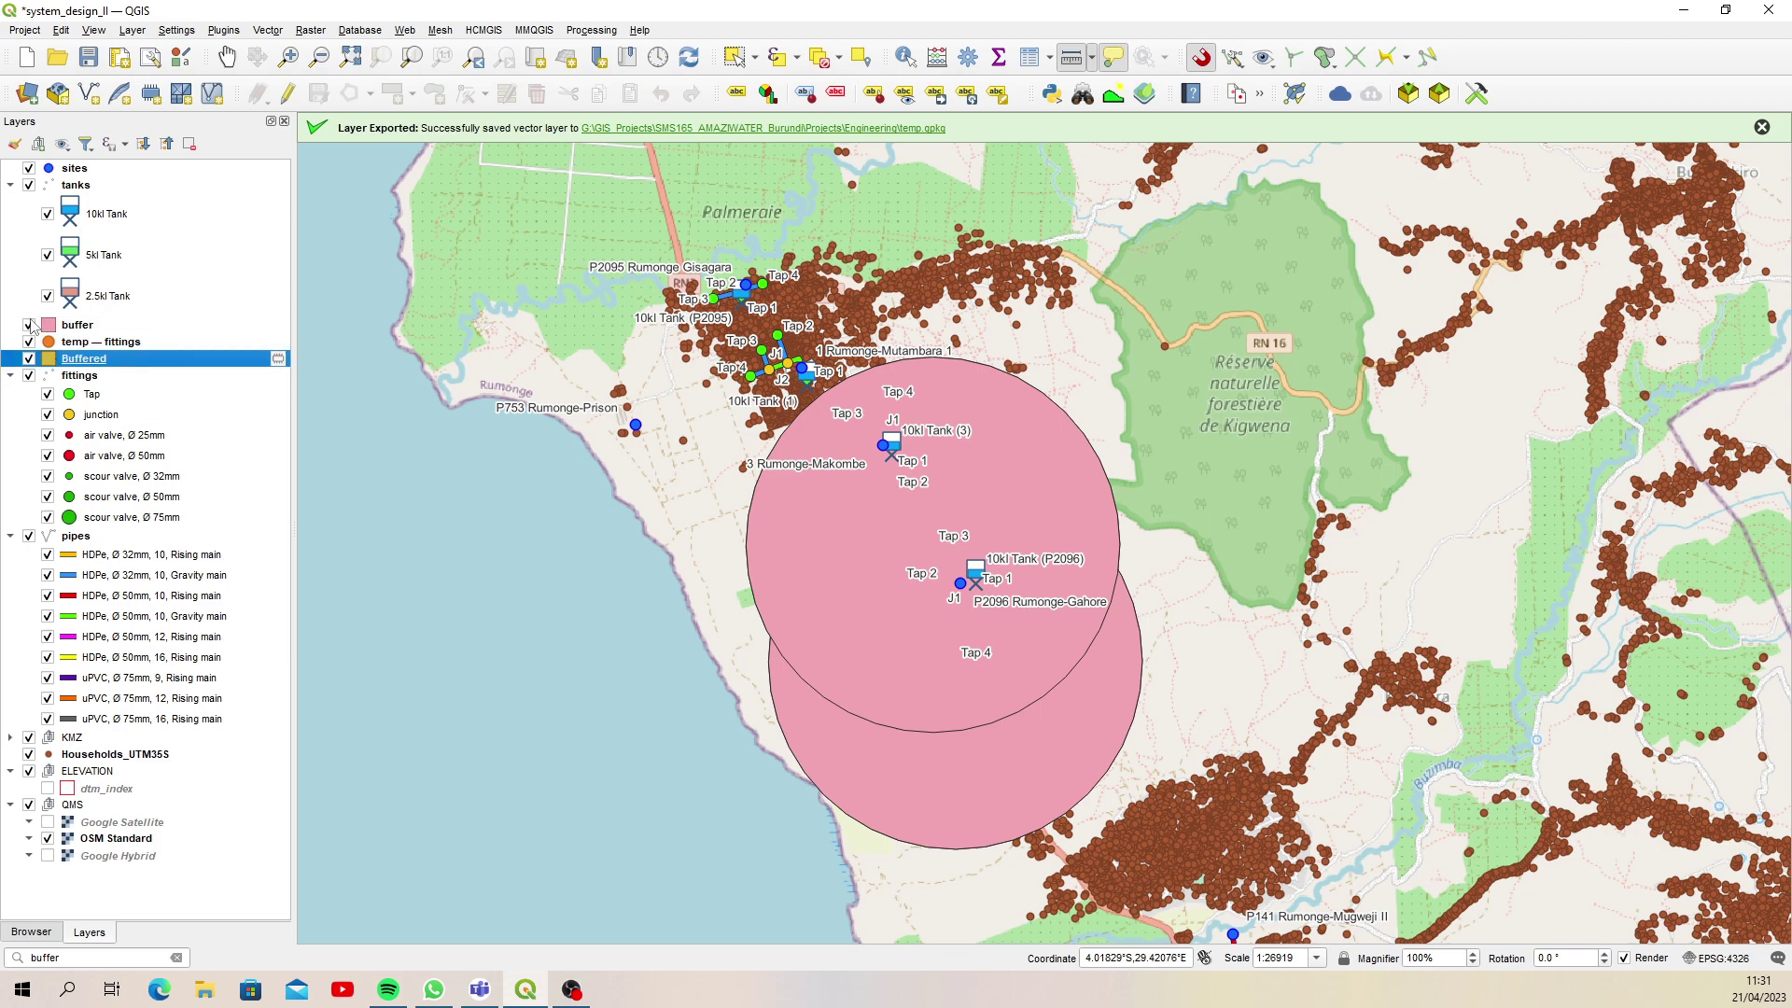
{"action": "left_click", "coordinate": [29, 325]}
{"action": "right_click", "coordinate": [163, 362]}
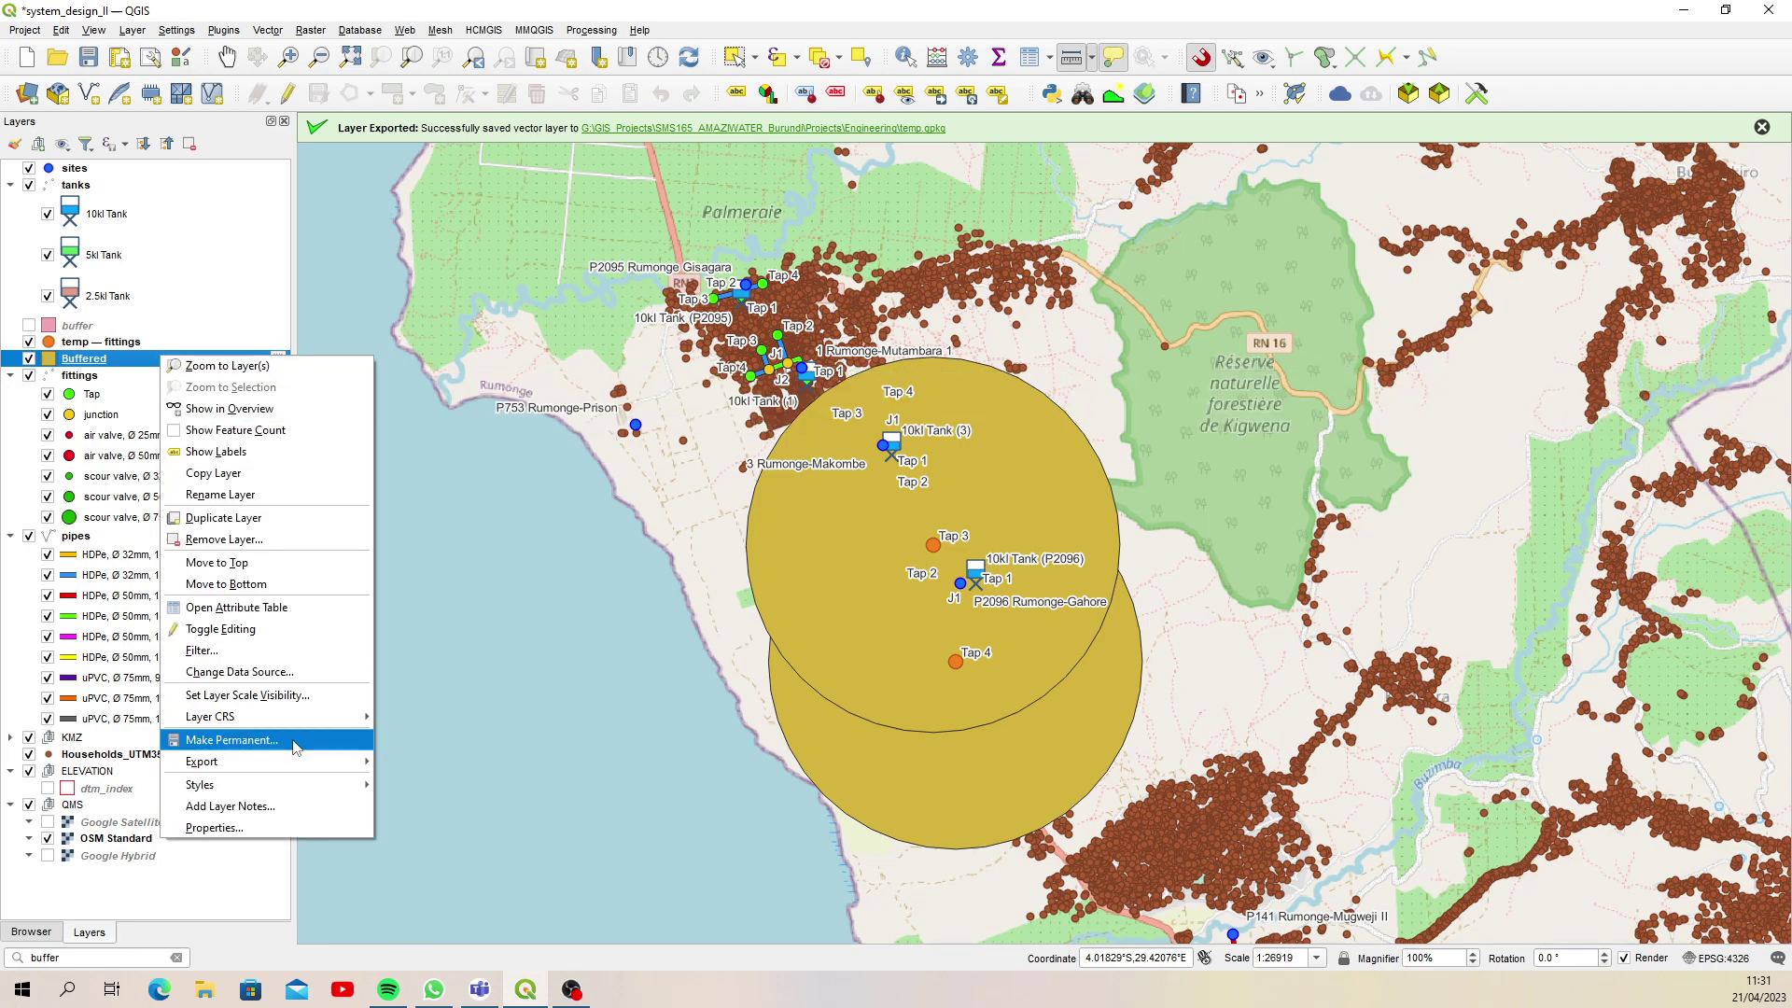
{"action": "left_click", "coordinate": [295, 742]}
{"action": "left_click", "coordinate": [1221, 145]}
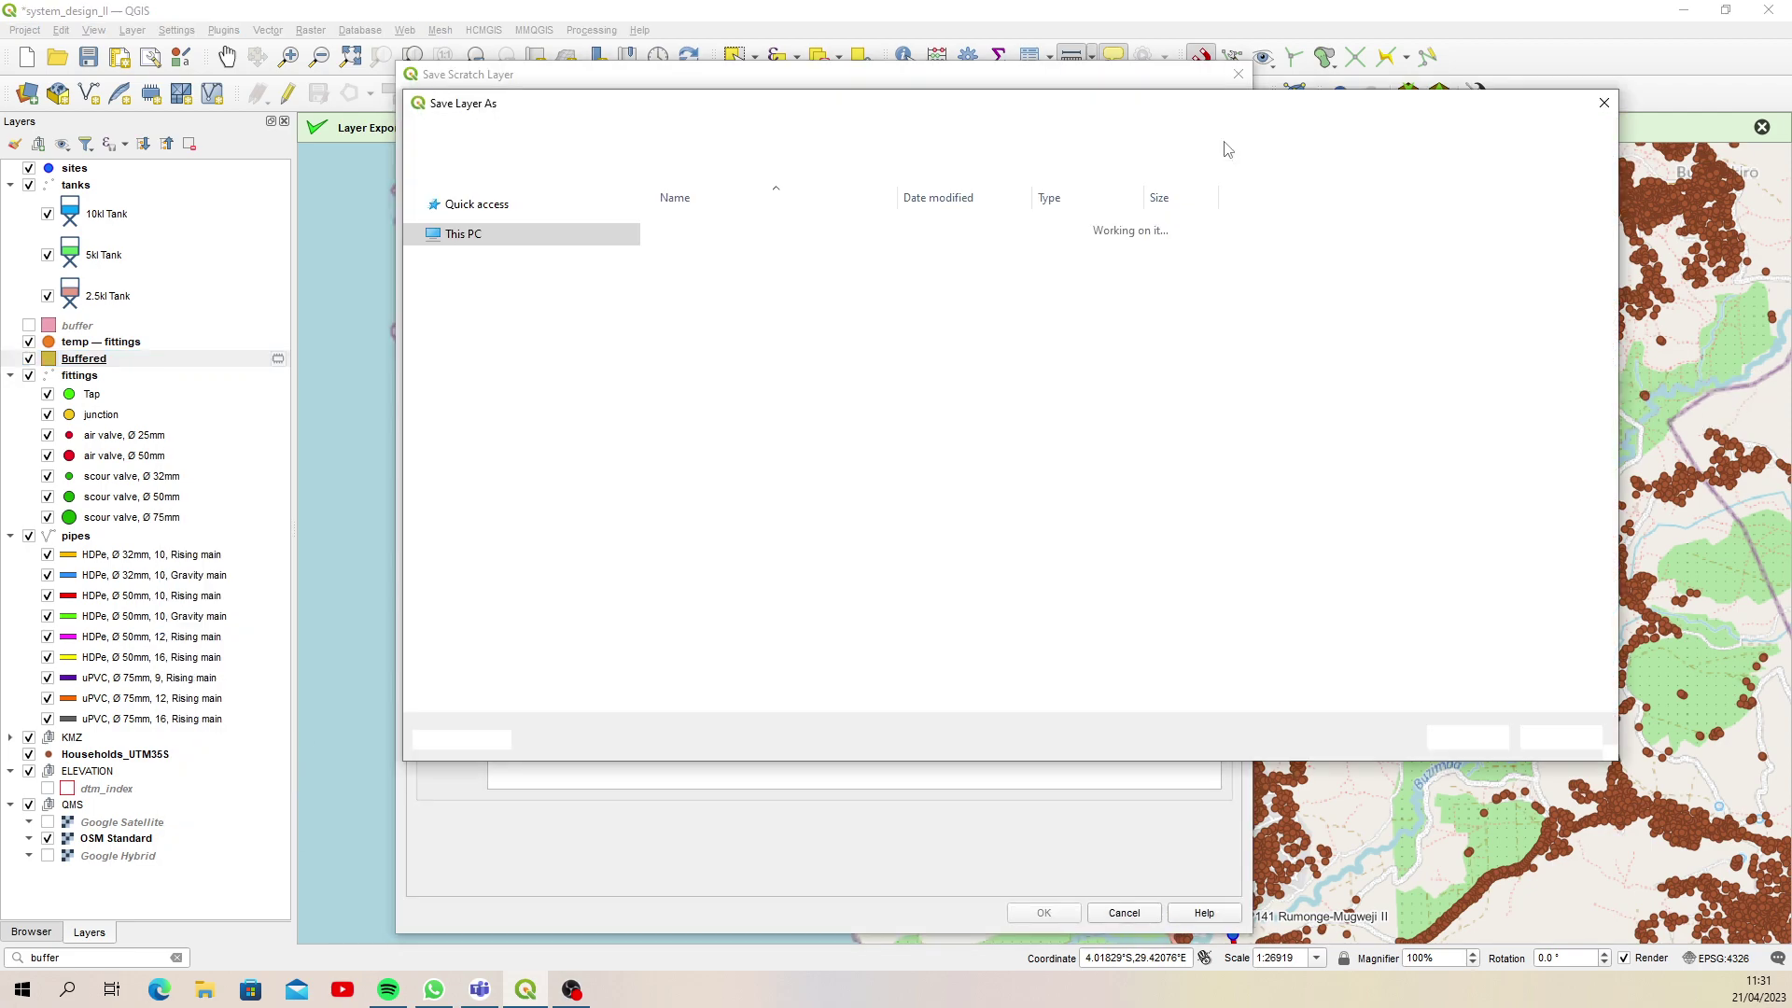
{"action": "left_click", "coordinate": [707, 304]}
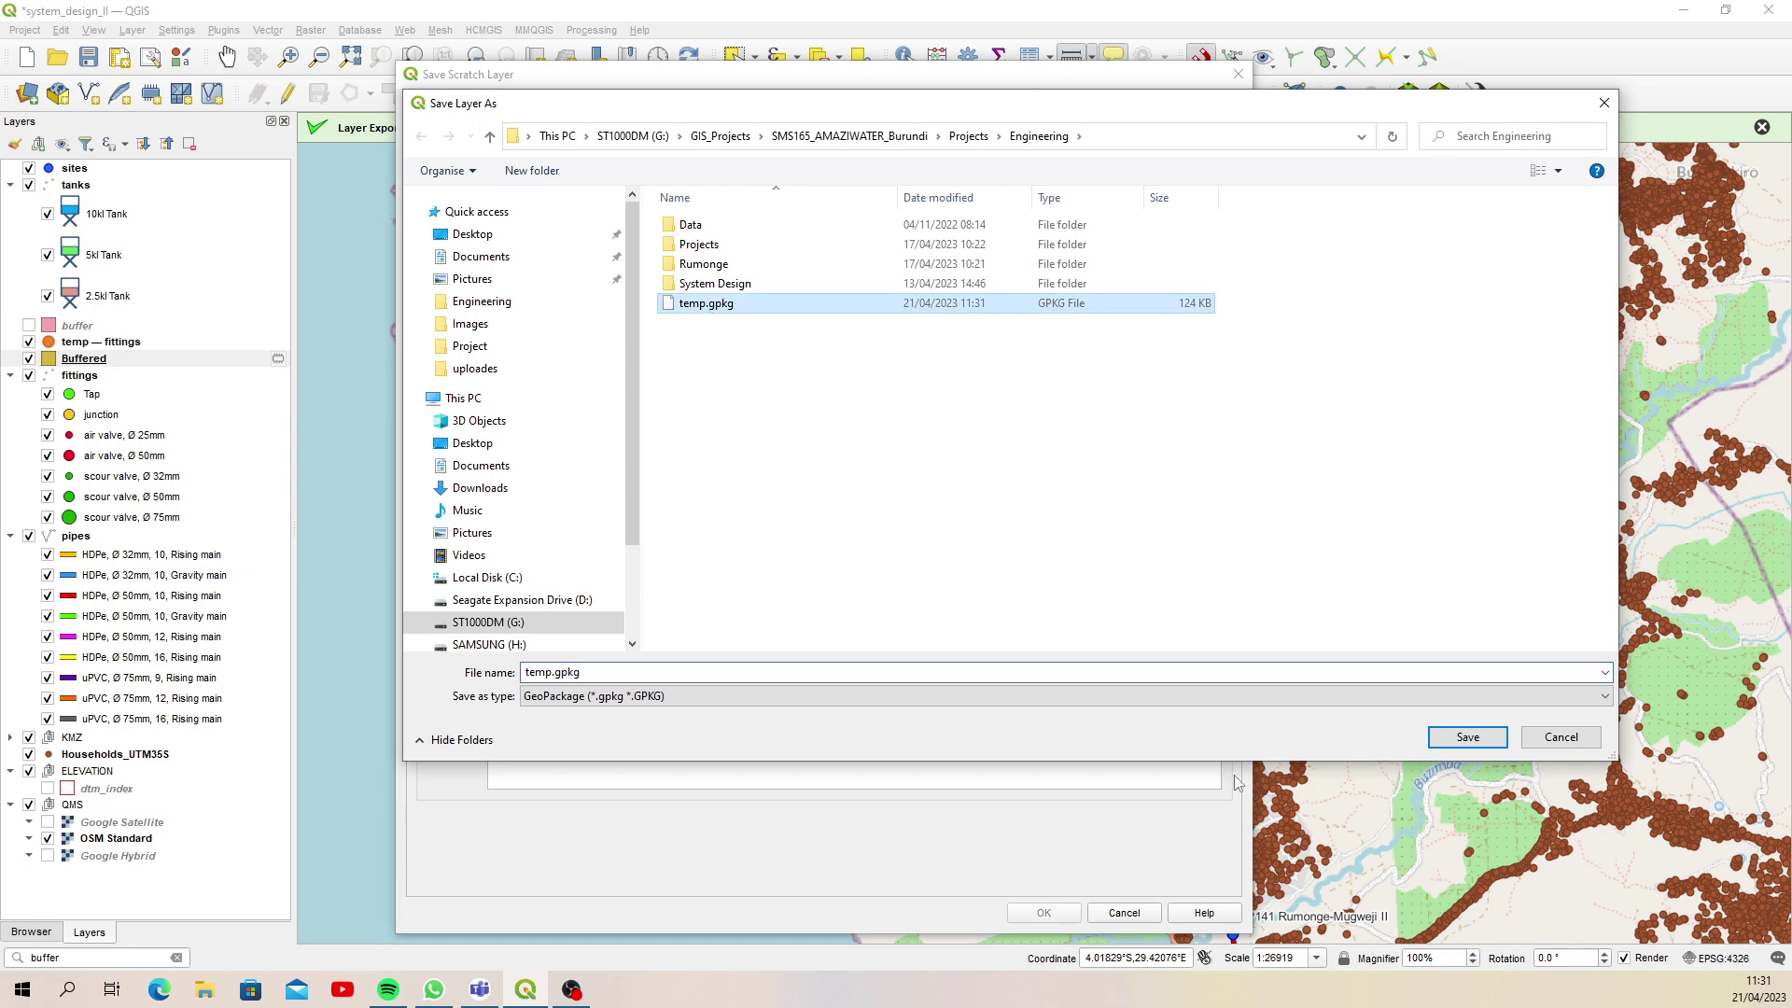
{"action": "left_click", "coordinate": [1467, 737]}
{"action": "left_click", "coordinate": [546, 173]}
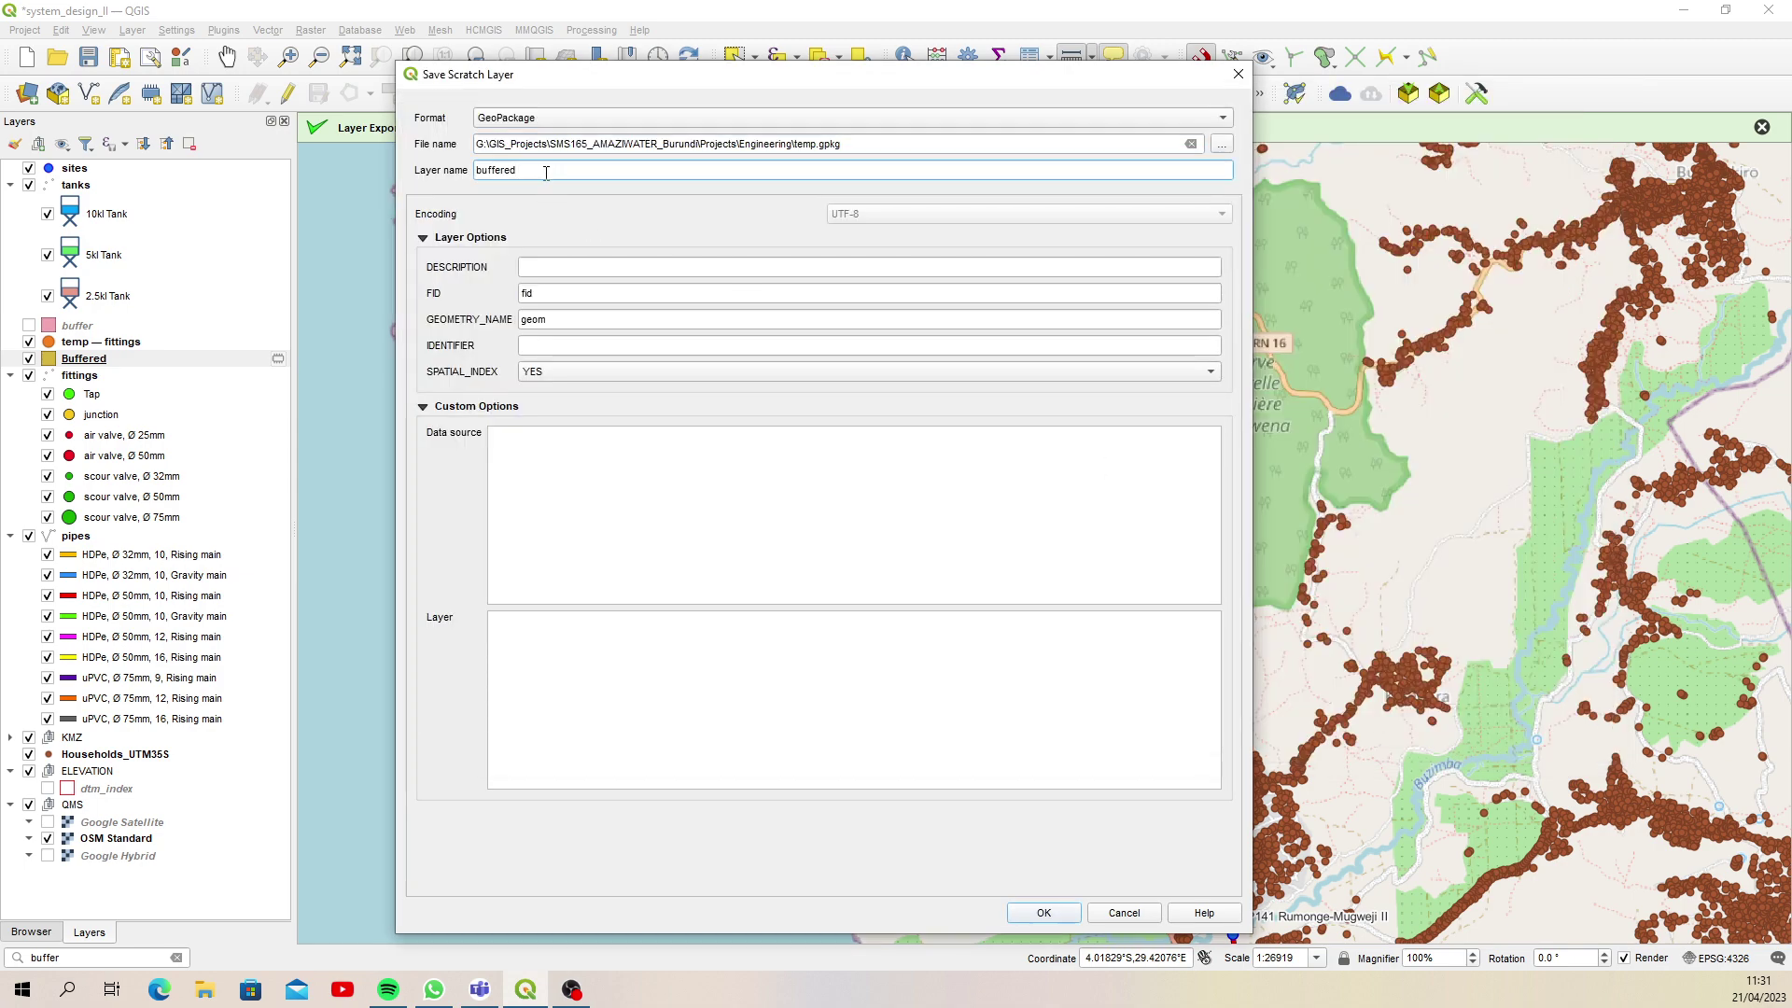
{"action": "left_click", "coordinate": [1060, 918]}
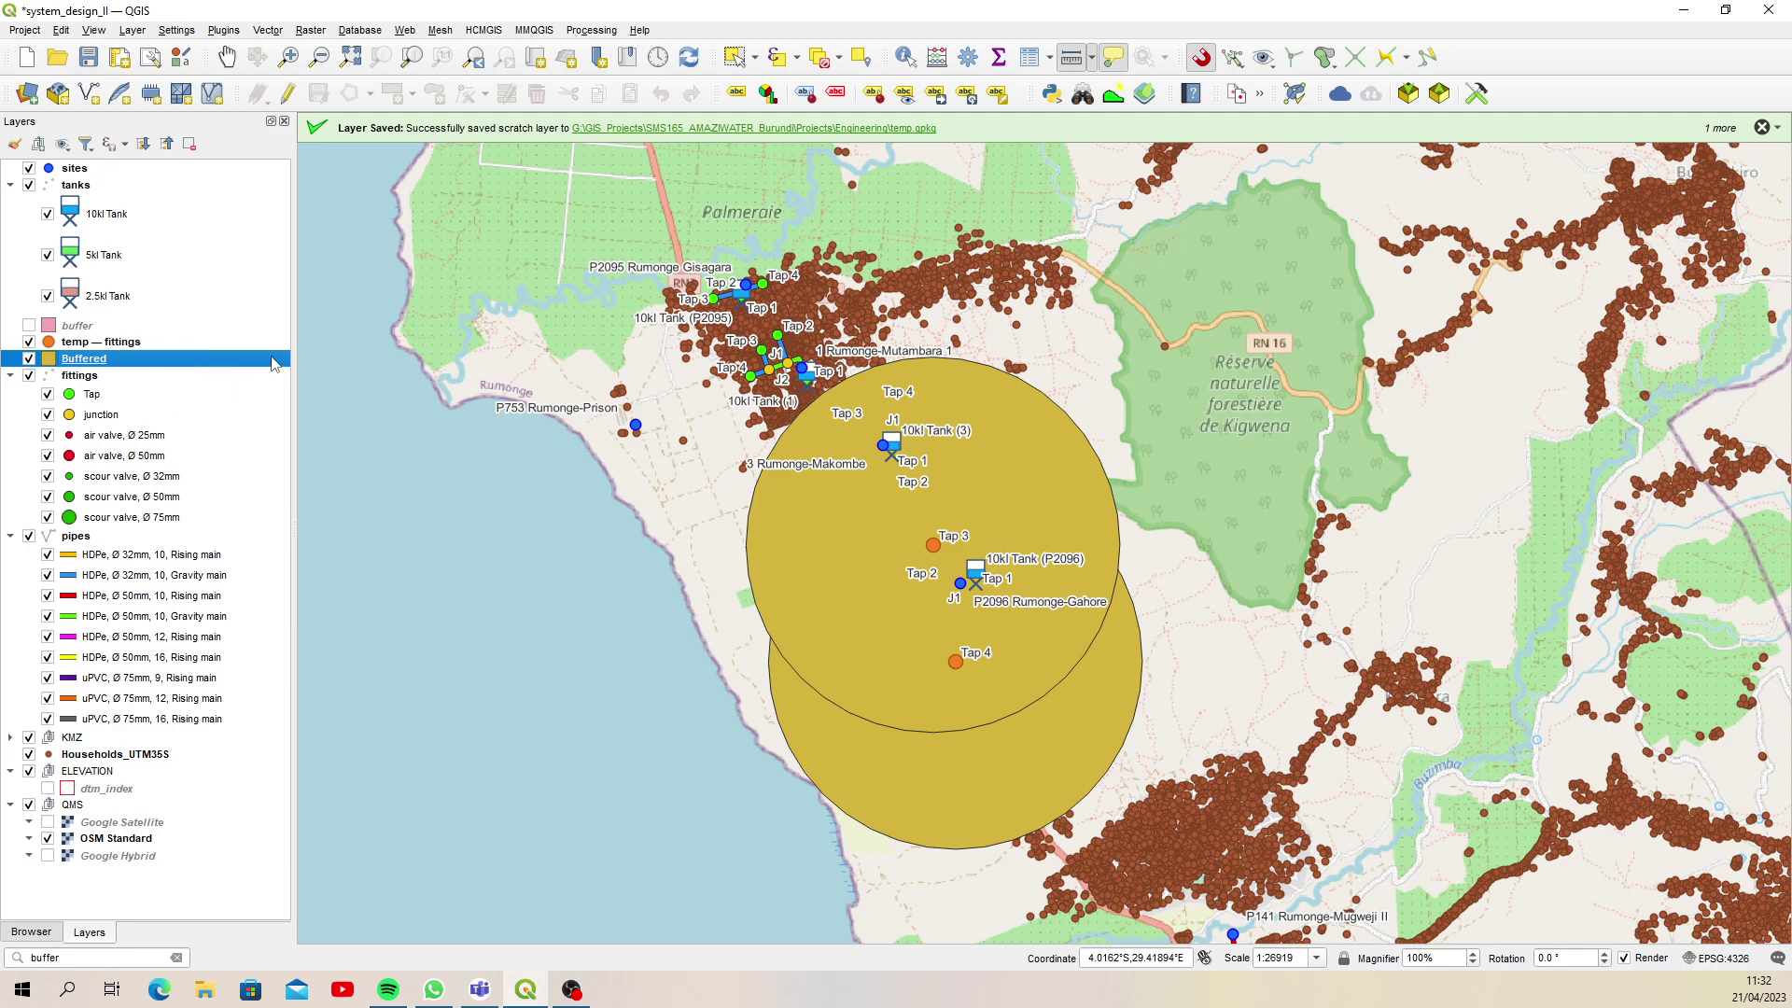
Remove the Buffered layer and show the pink buffer circles again
{"action": "right_click", "coordinate": [196, 364]}
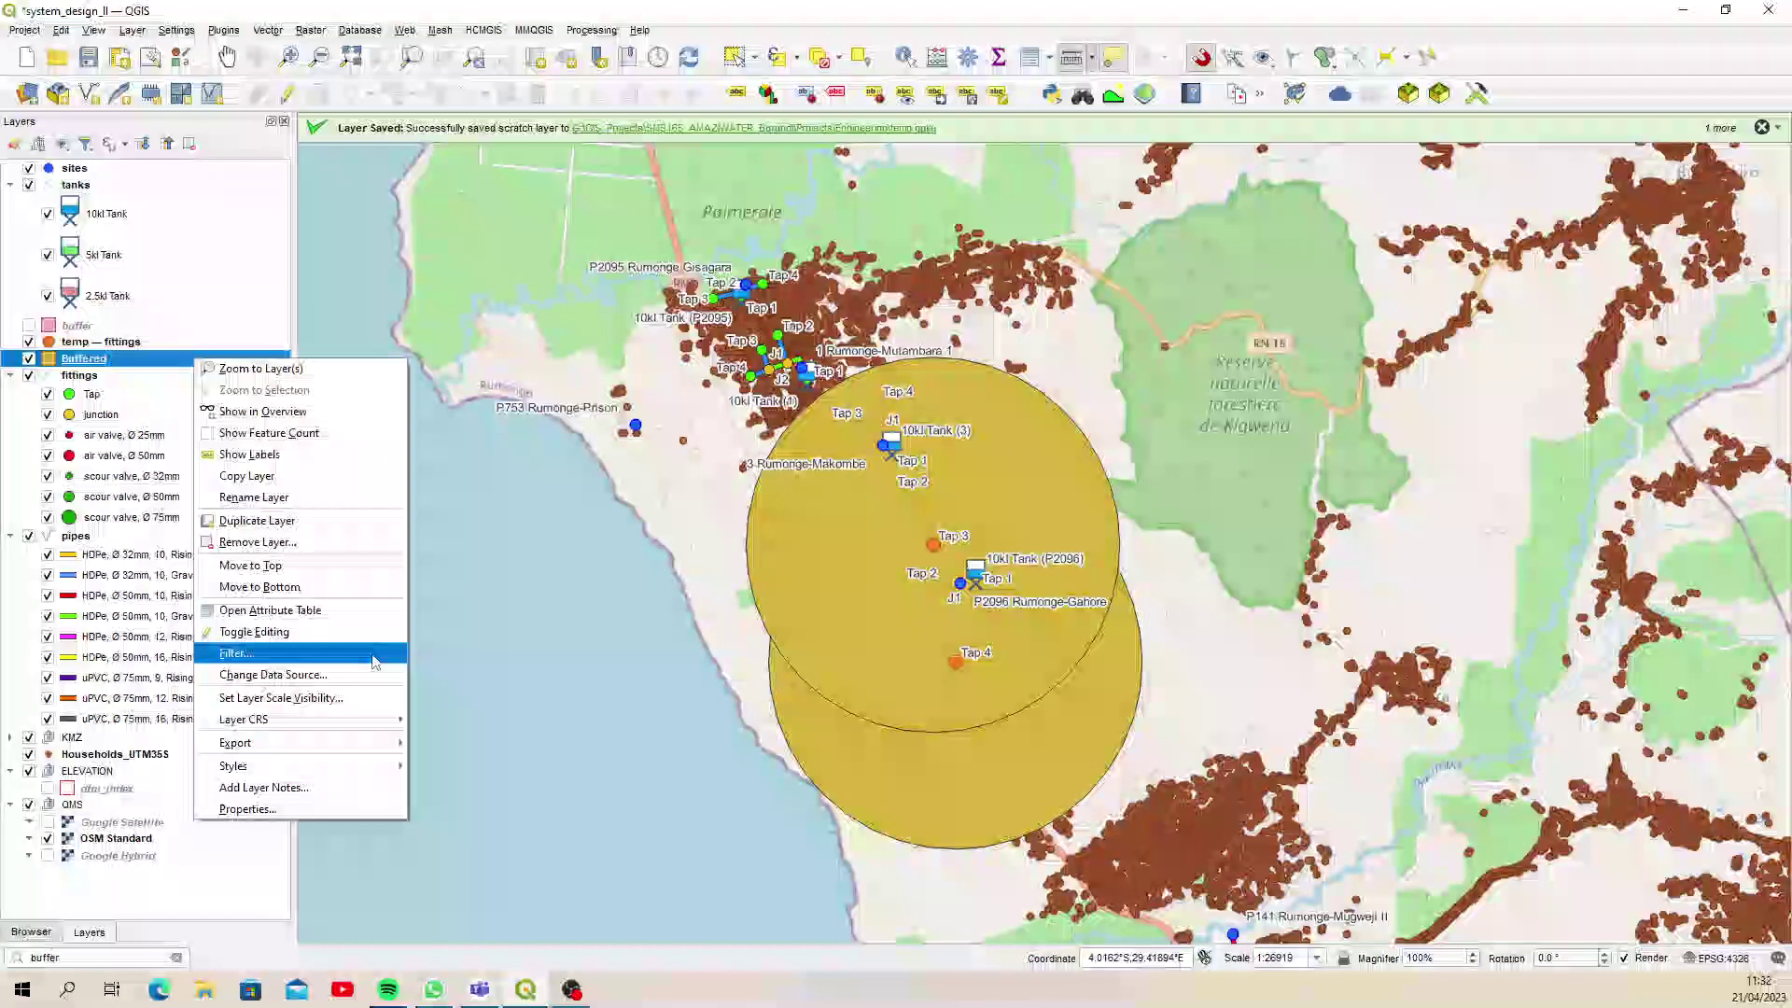
{"action": "left_click", "coordinate": [254, 542]}
{"action": "left_click", "coordinate": [858, 514]}
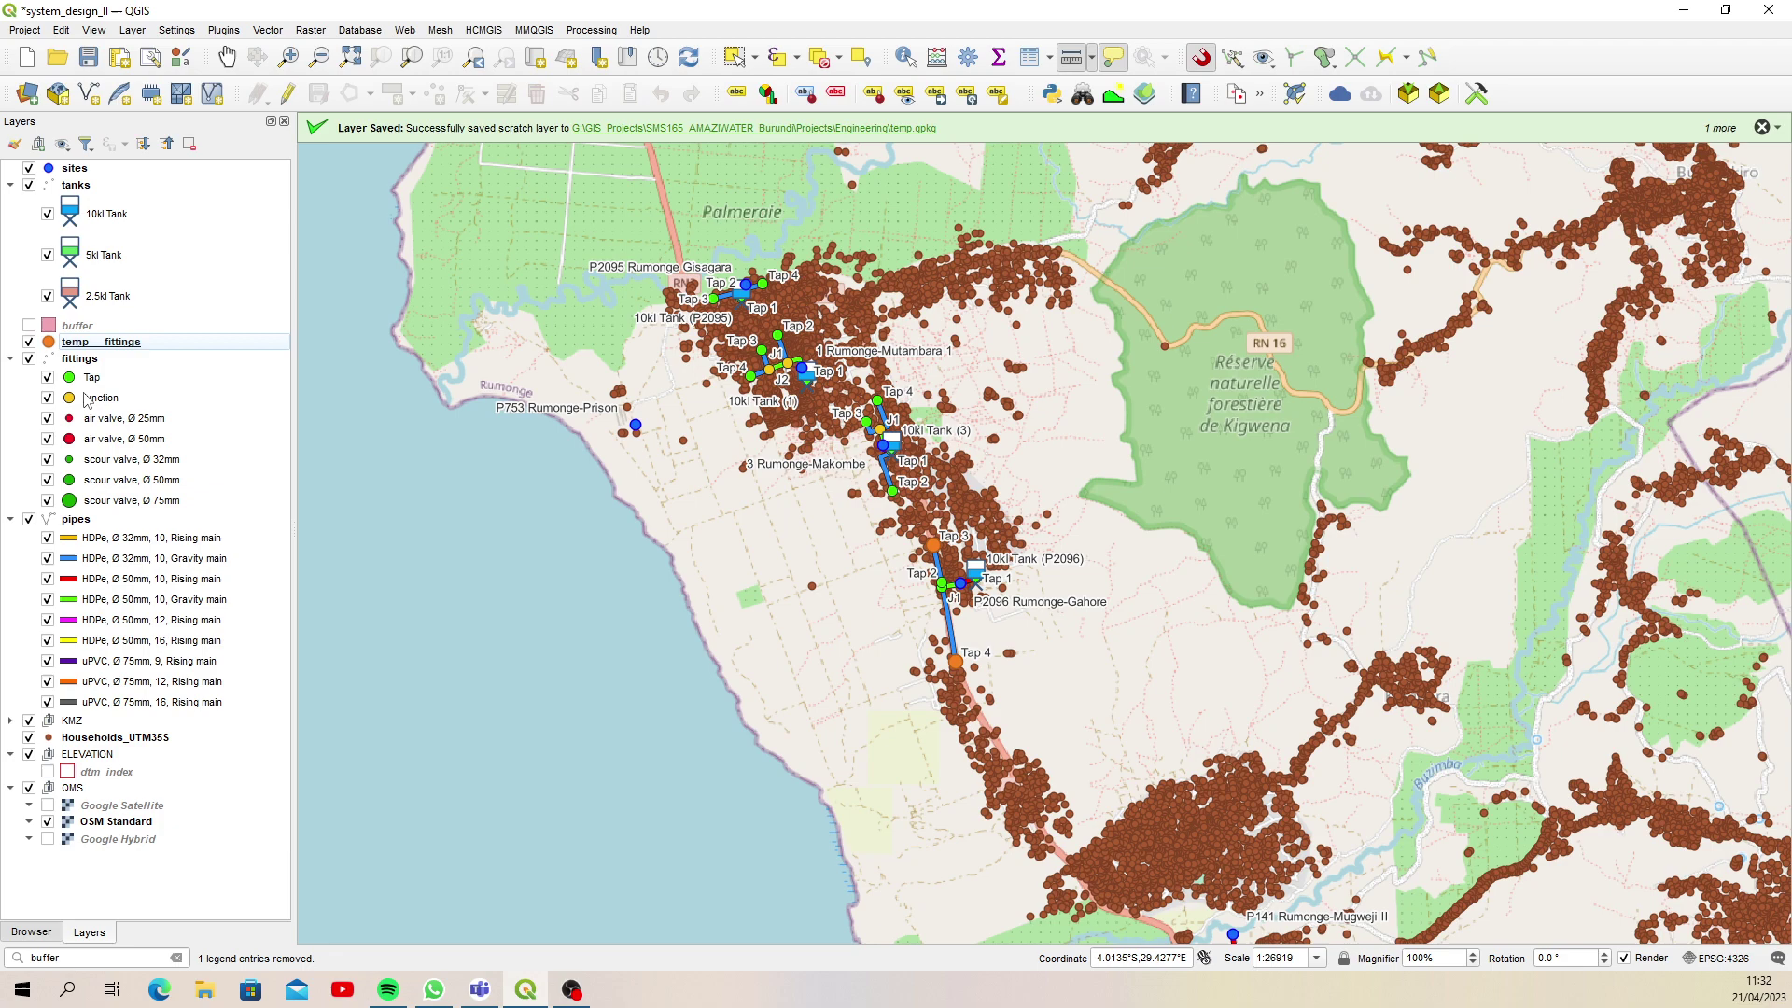
{"action": "left_click", "coordinate": [30, 325]}
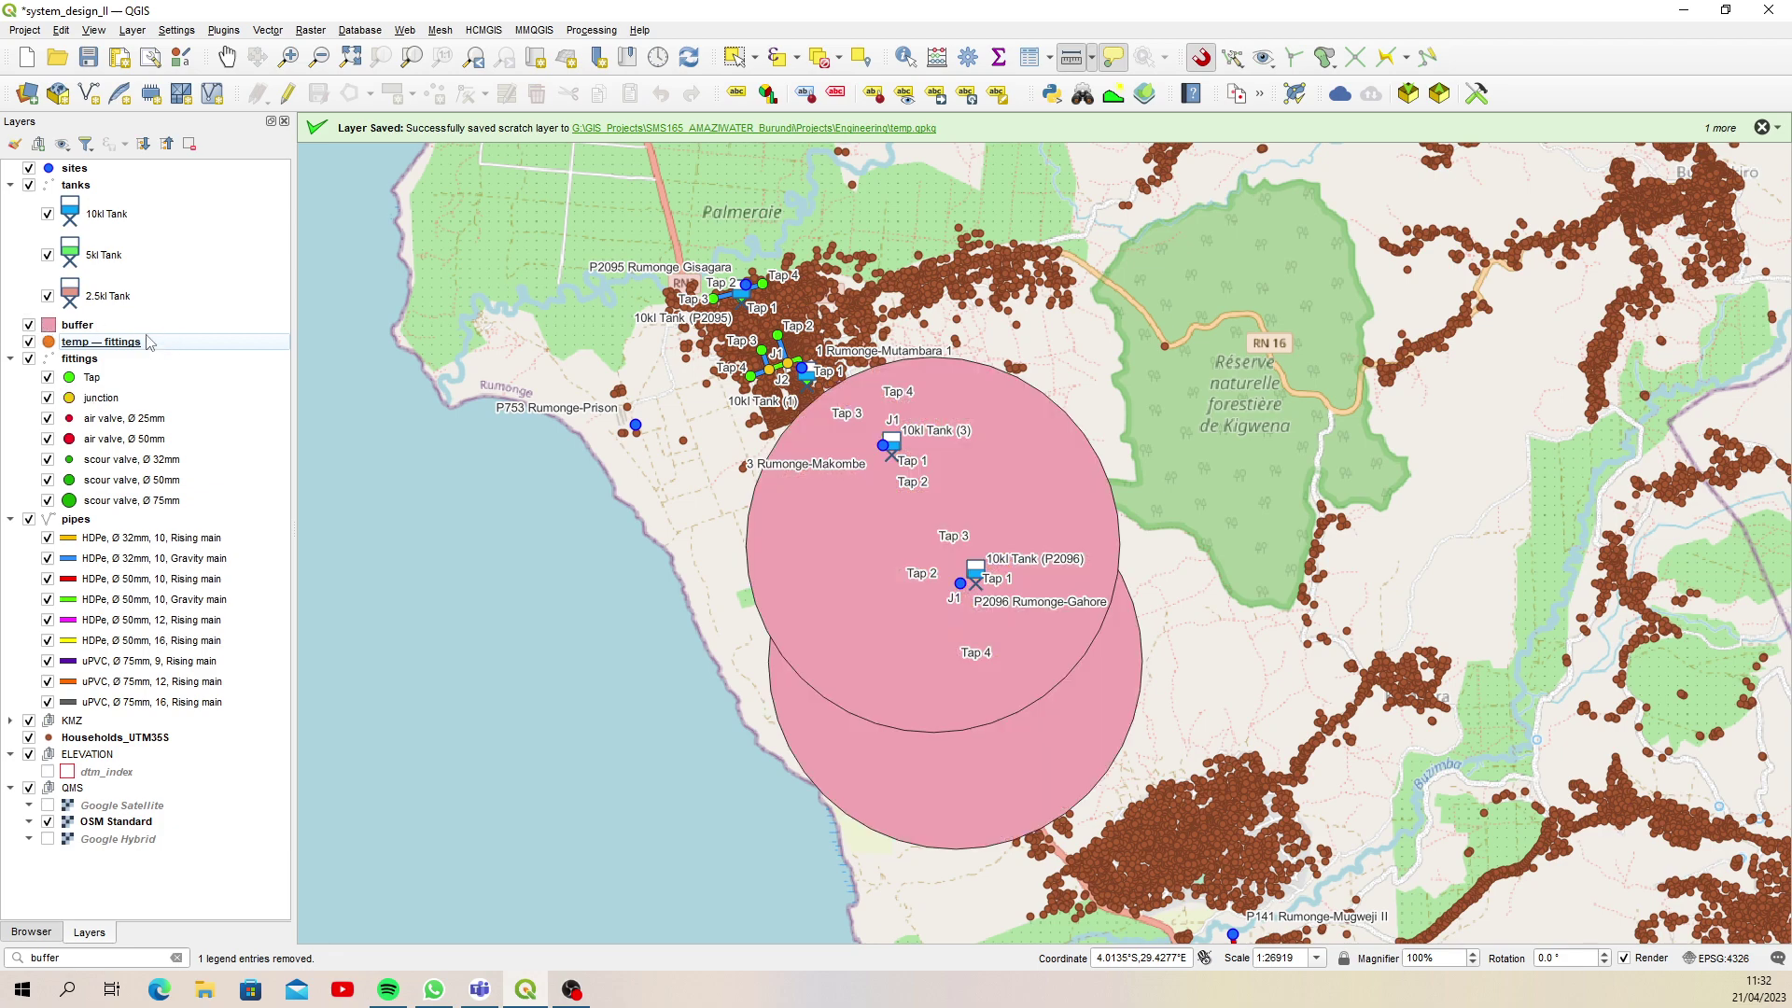
{"action": "left_click", "coordinate": [84, 327]}
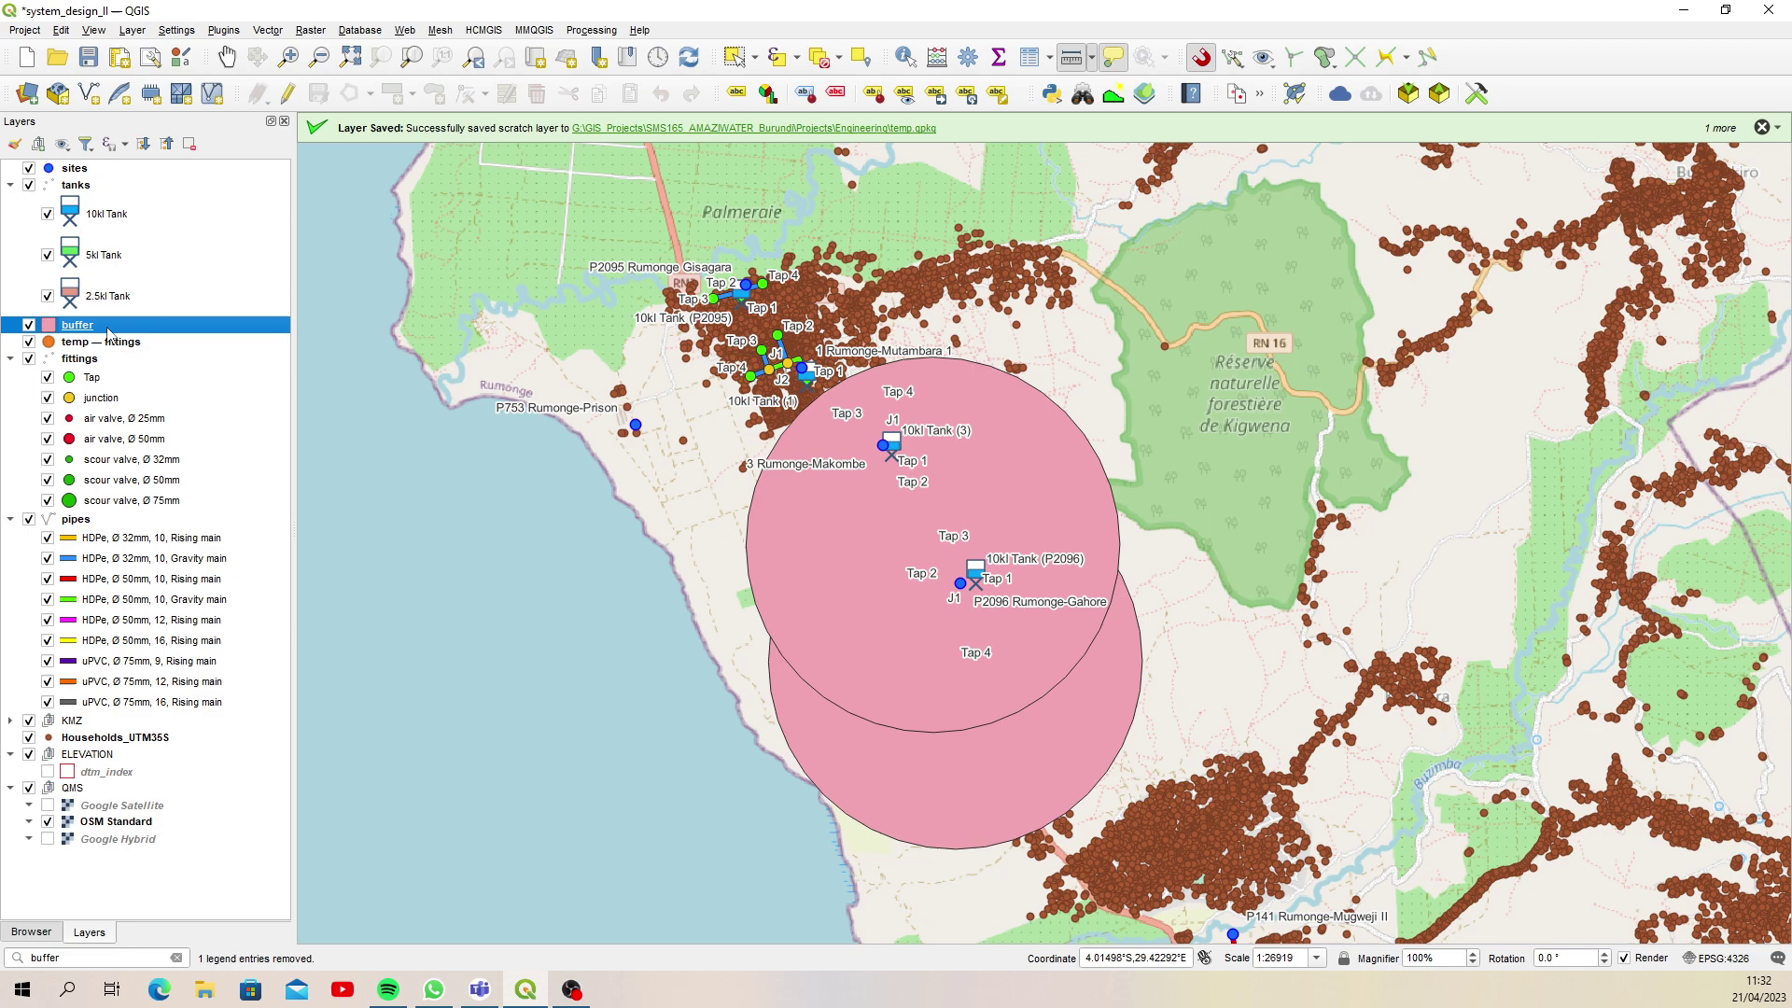
{"action": "left_click", "coordinate": [15, 143]}
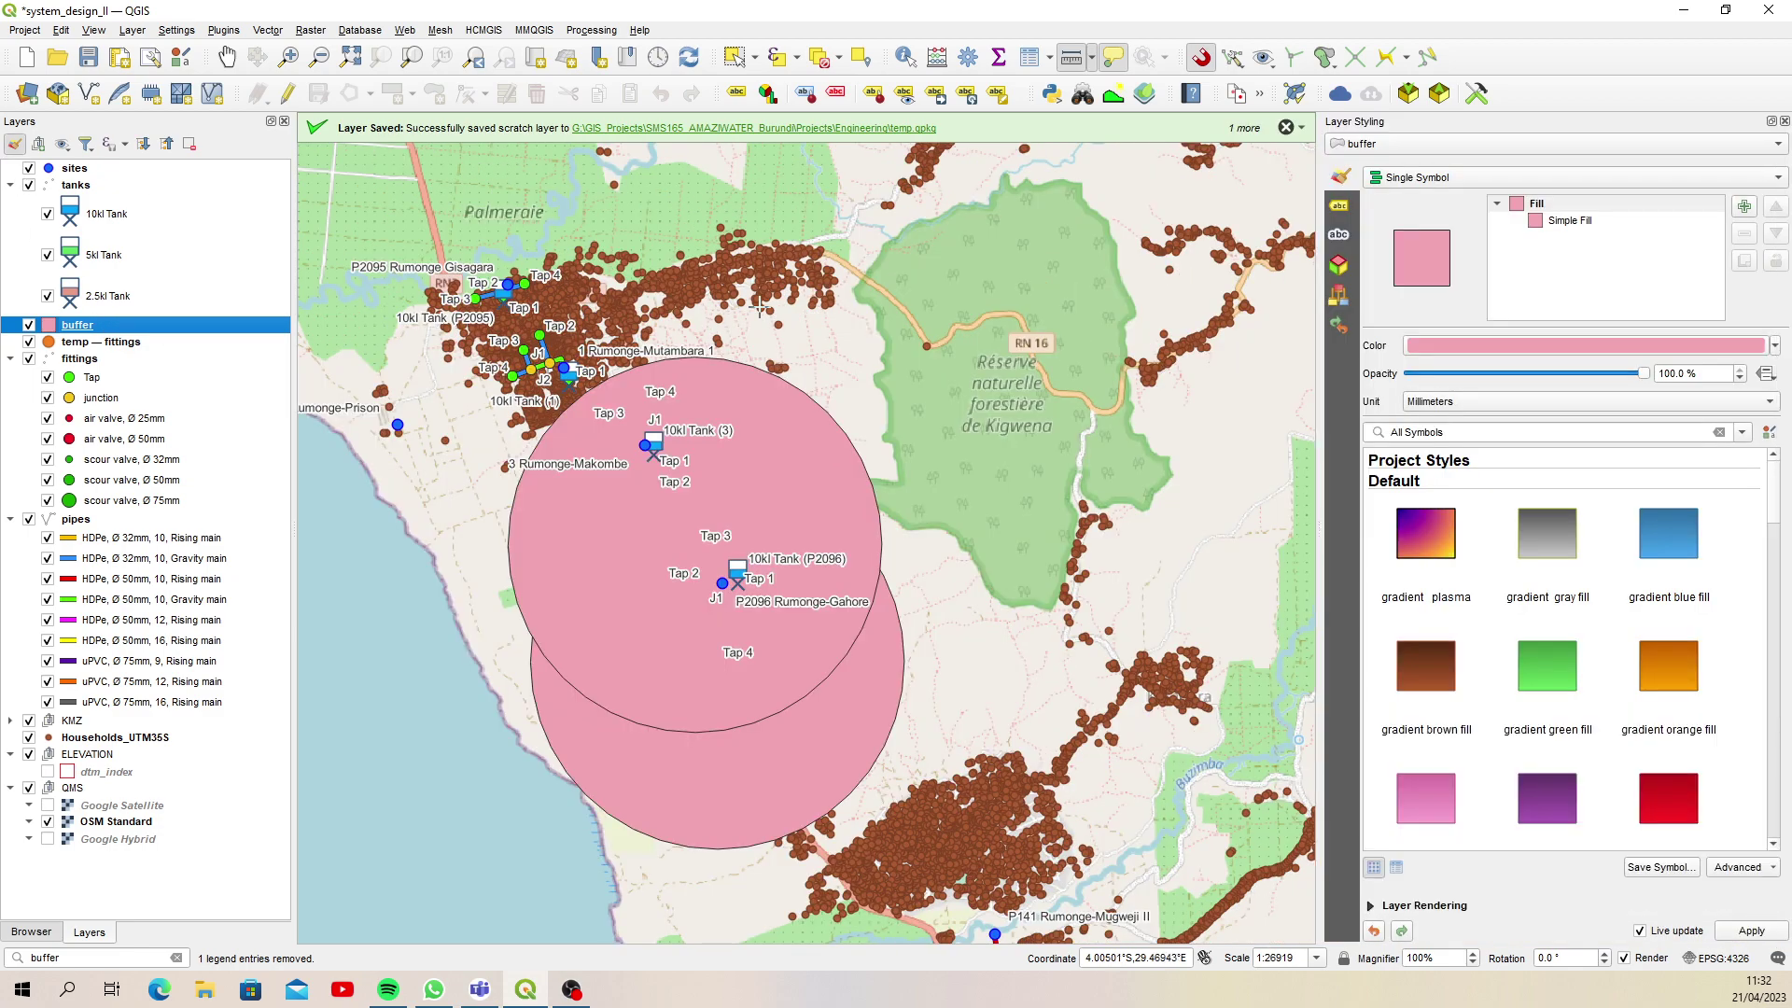
{"action": "left_click", "coordinate": [1561, 223]}
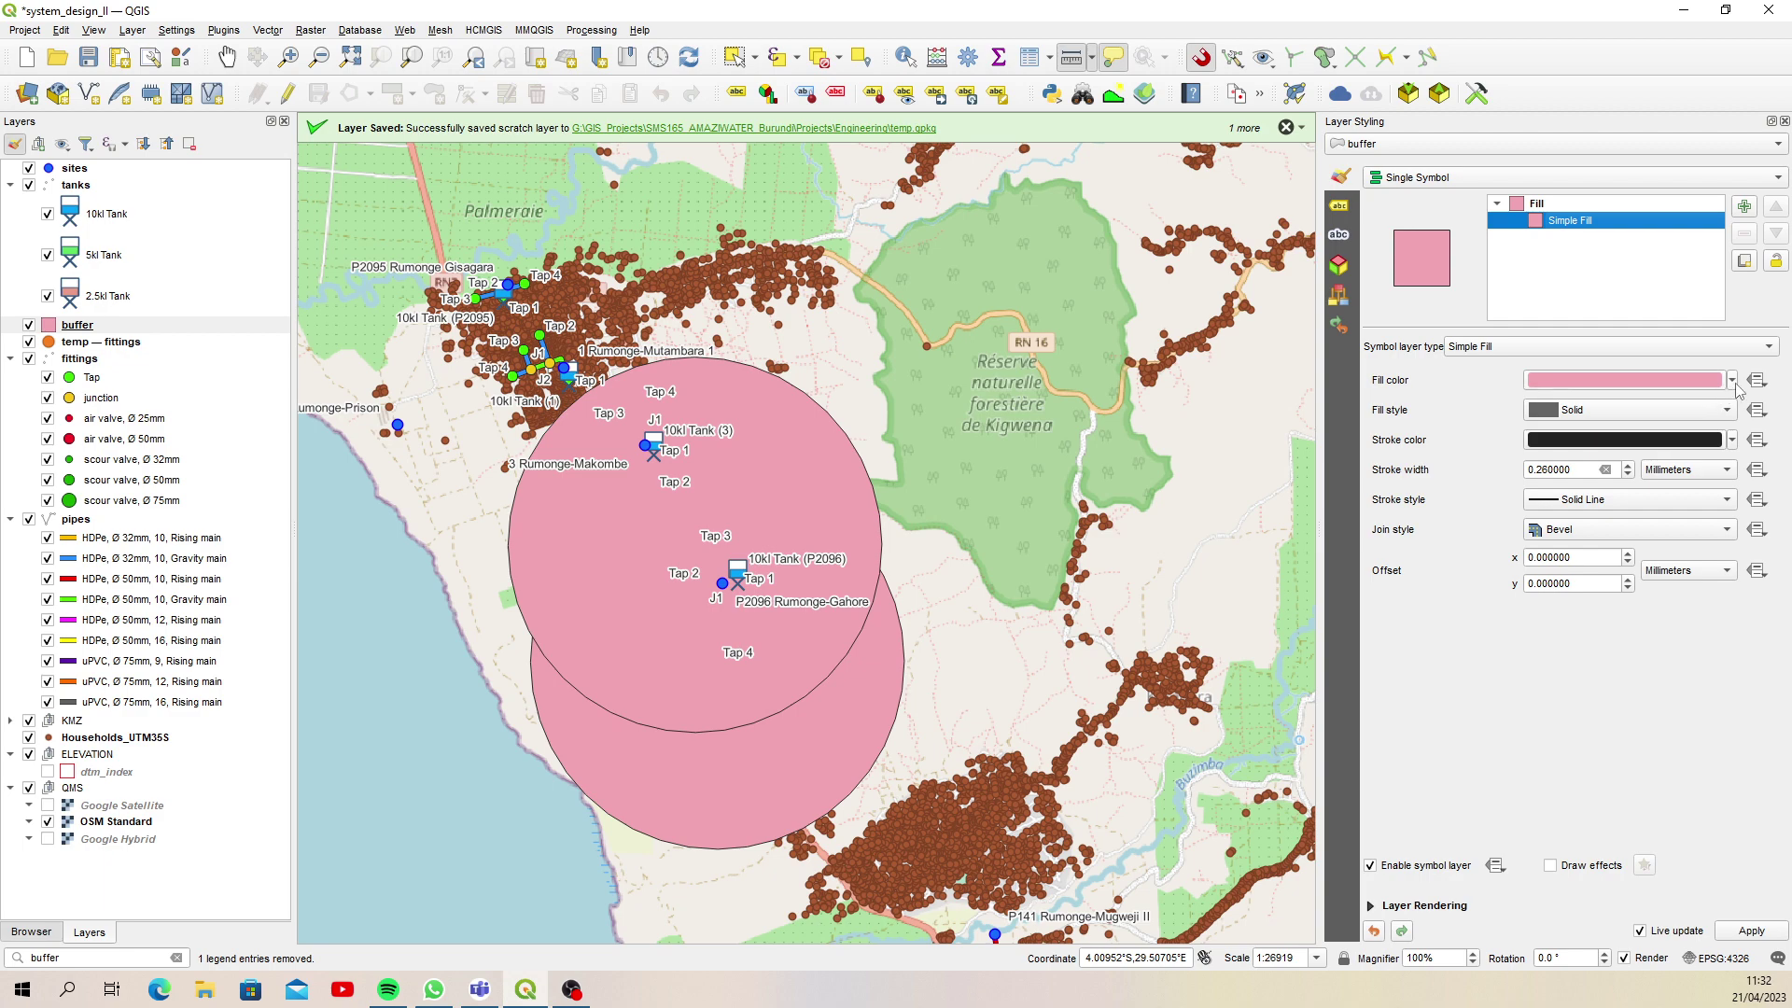
{"action": "left_click", "coordinate": [1732, 381]}
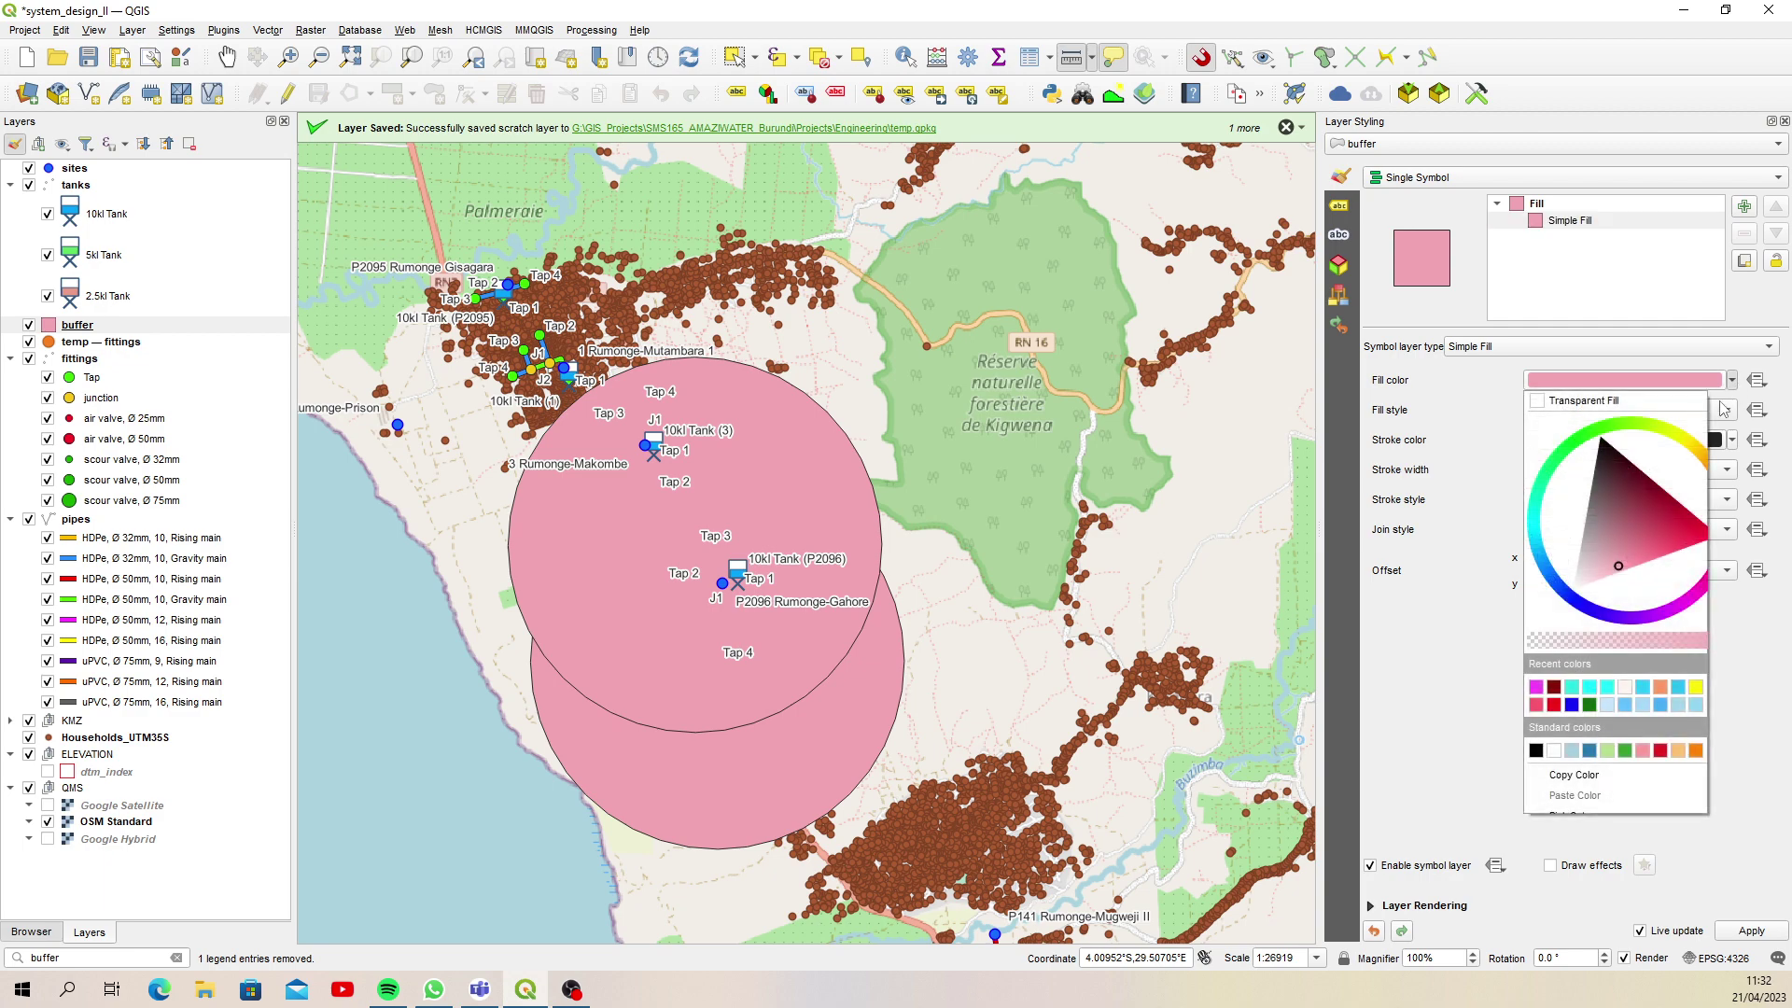
{"action": "left_click", "coordinate": [1598, 433]}
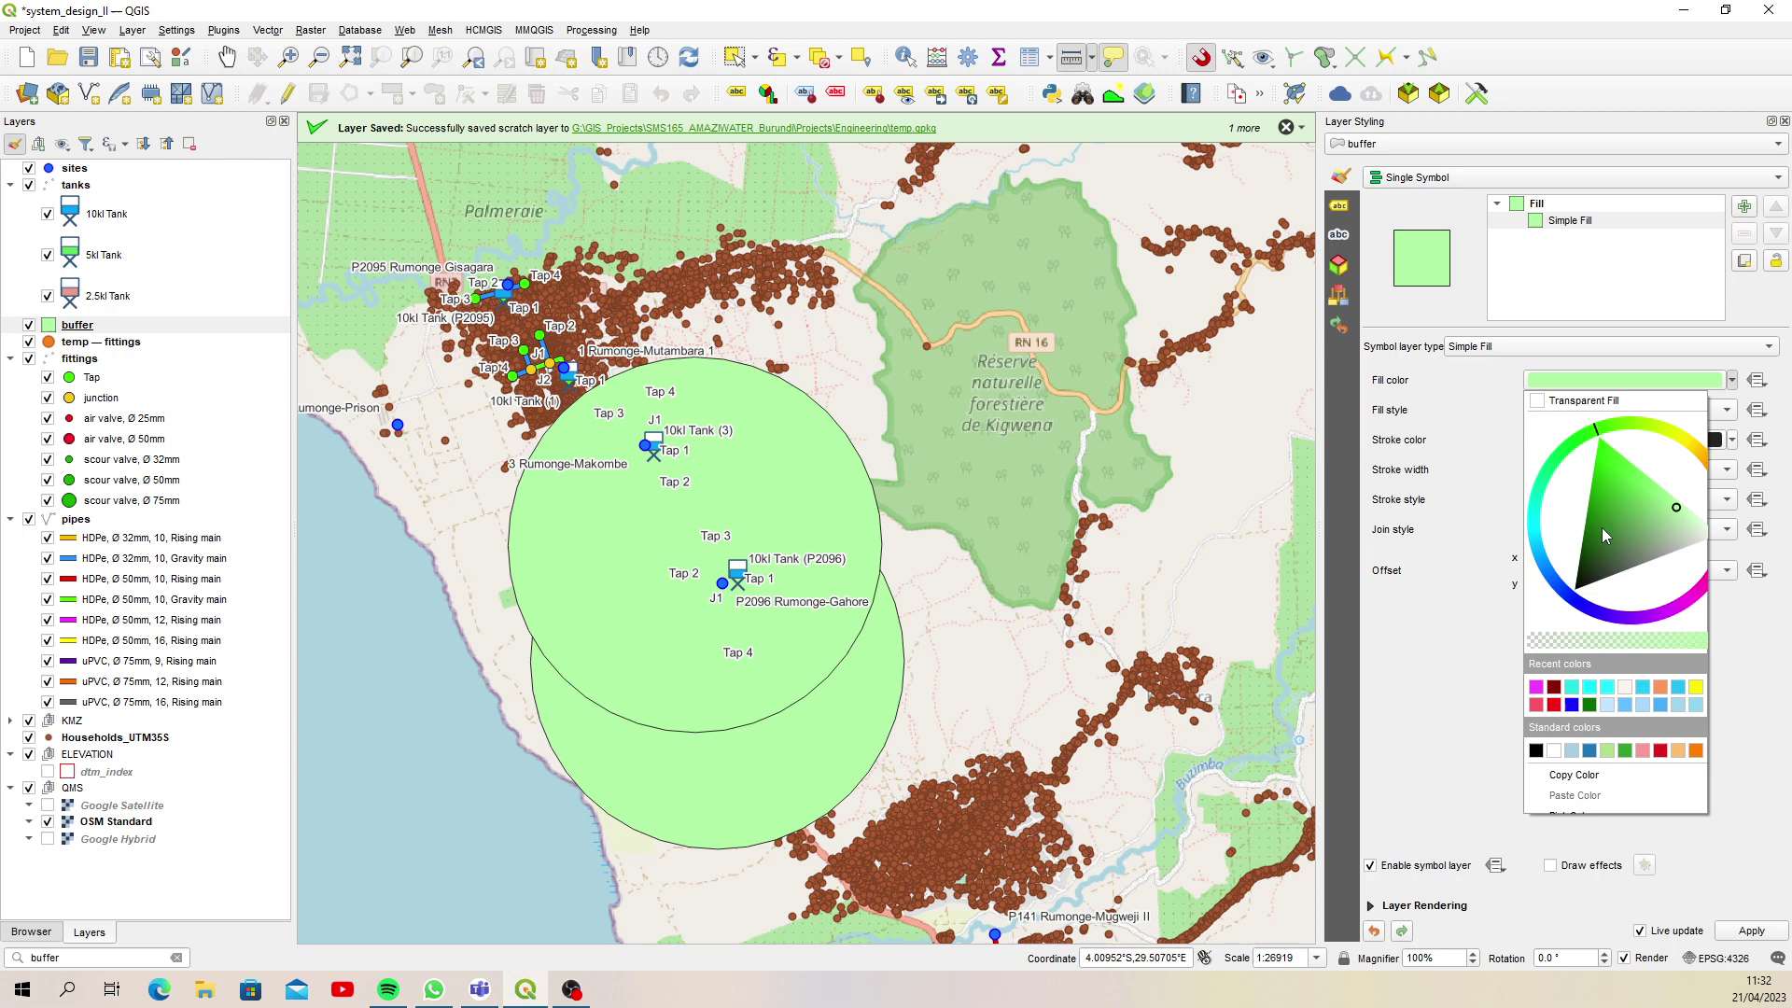
{"action": "left_click", "coordinate": [1597, 457]}
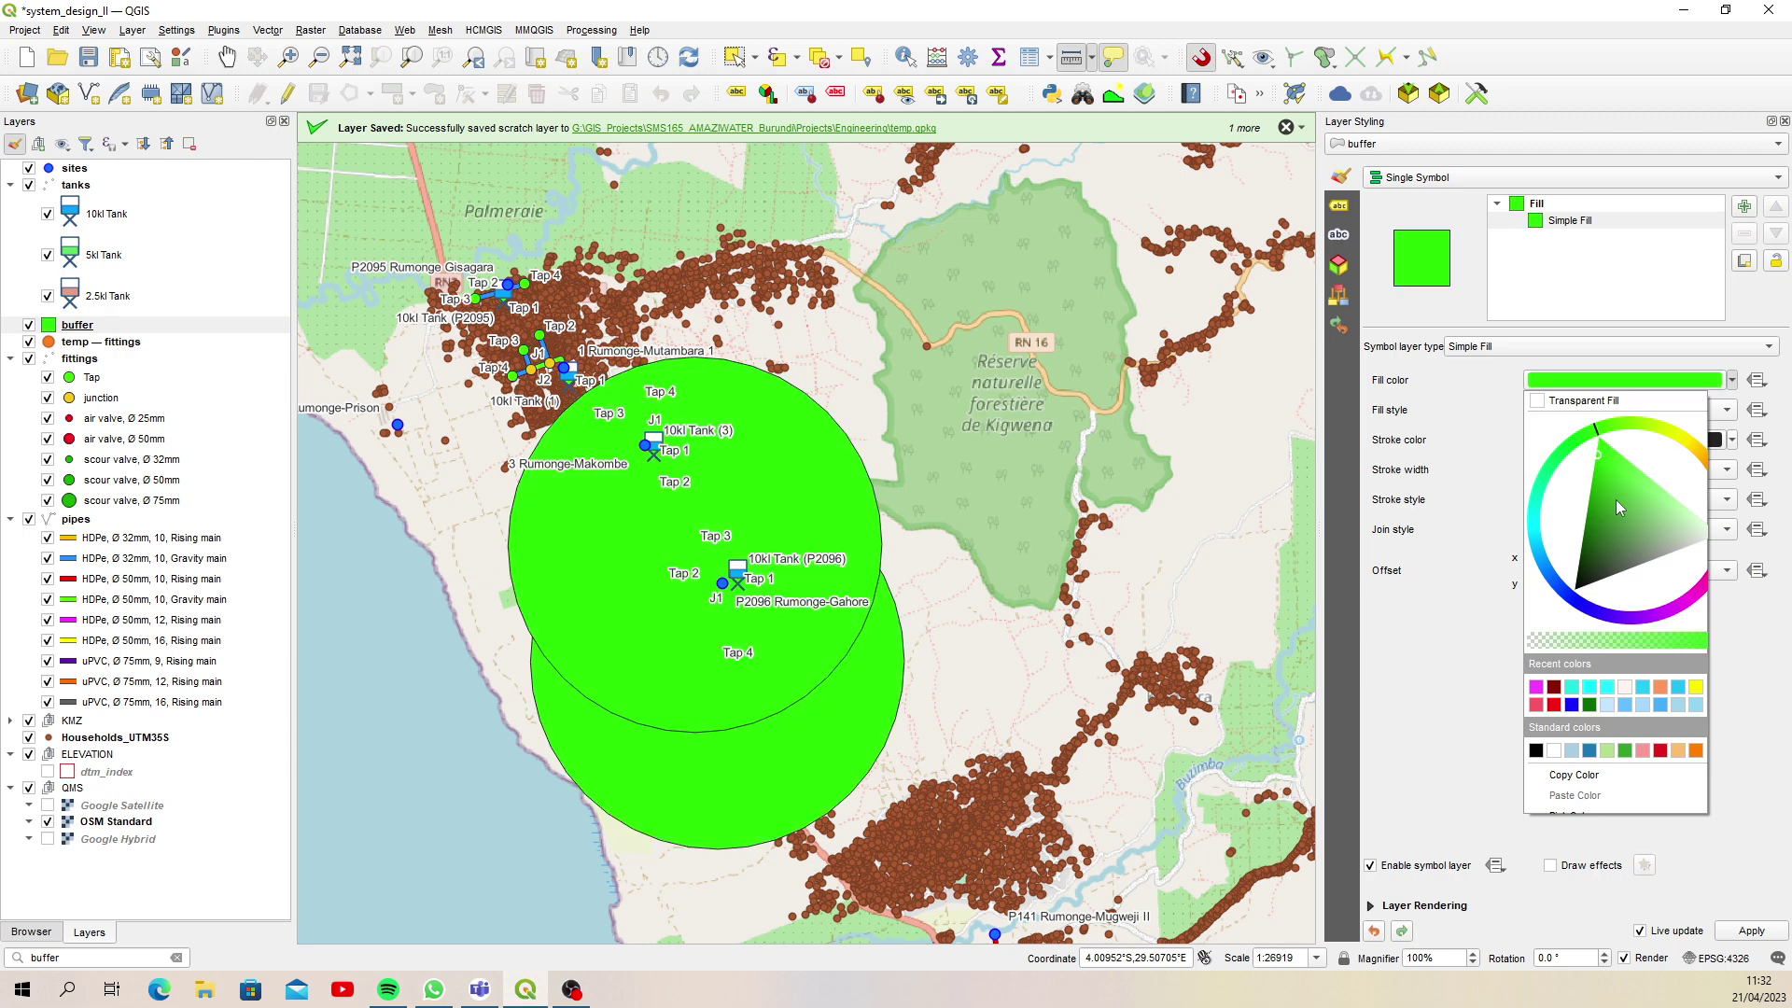
{"action": "left_click", "coordinate": [1642, 641]}
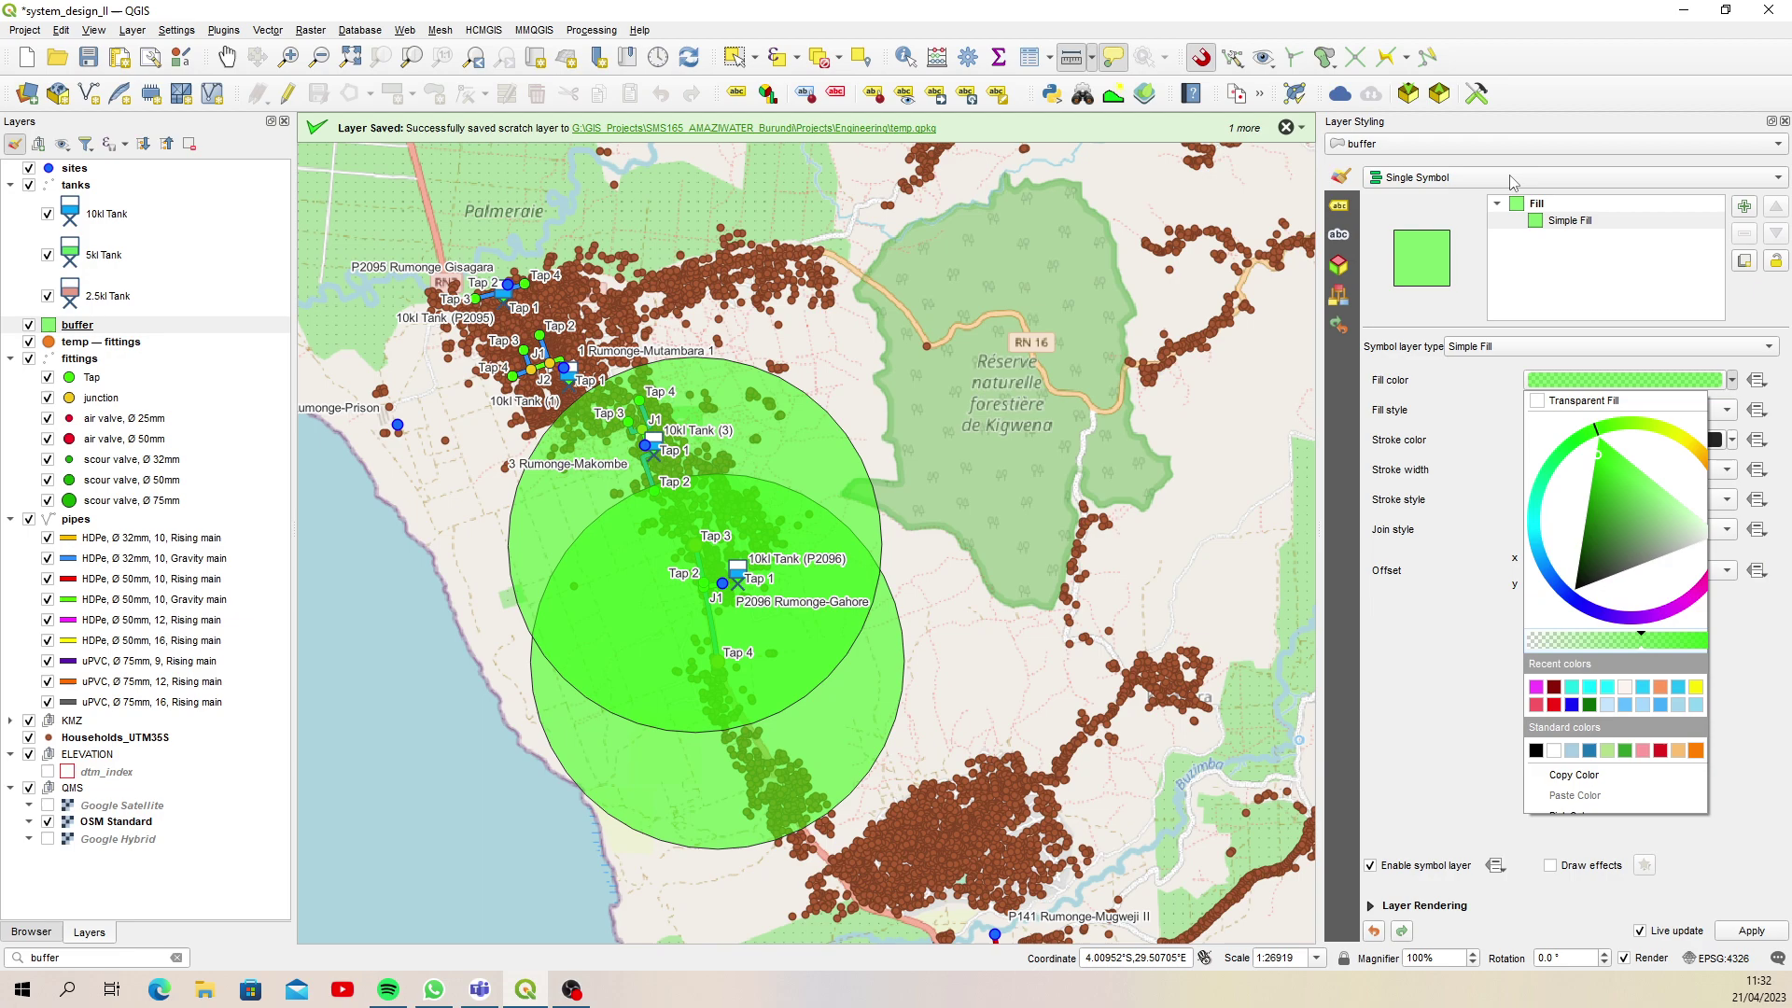
{"action": "left_click", "coordinate": [1784, 121]}
{"action": "left_click", "coordinate": [1784, 121]}
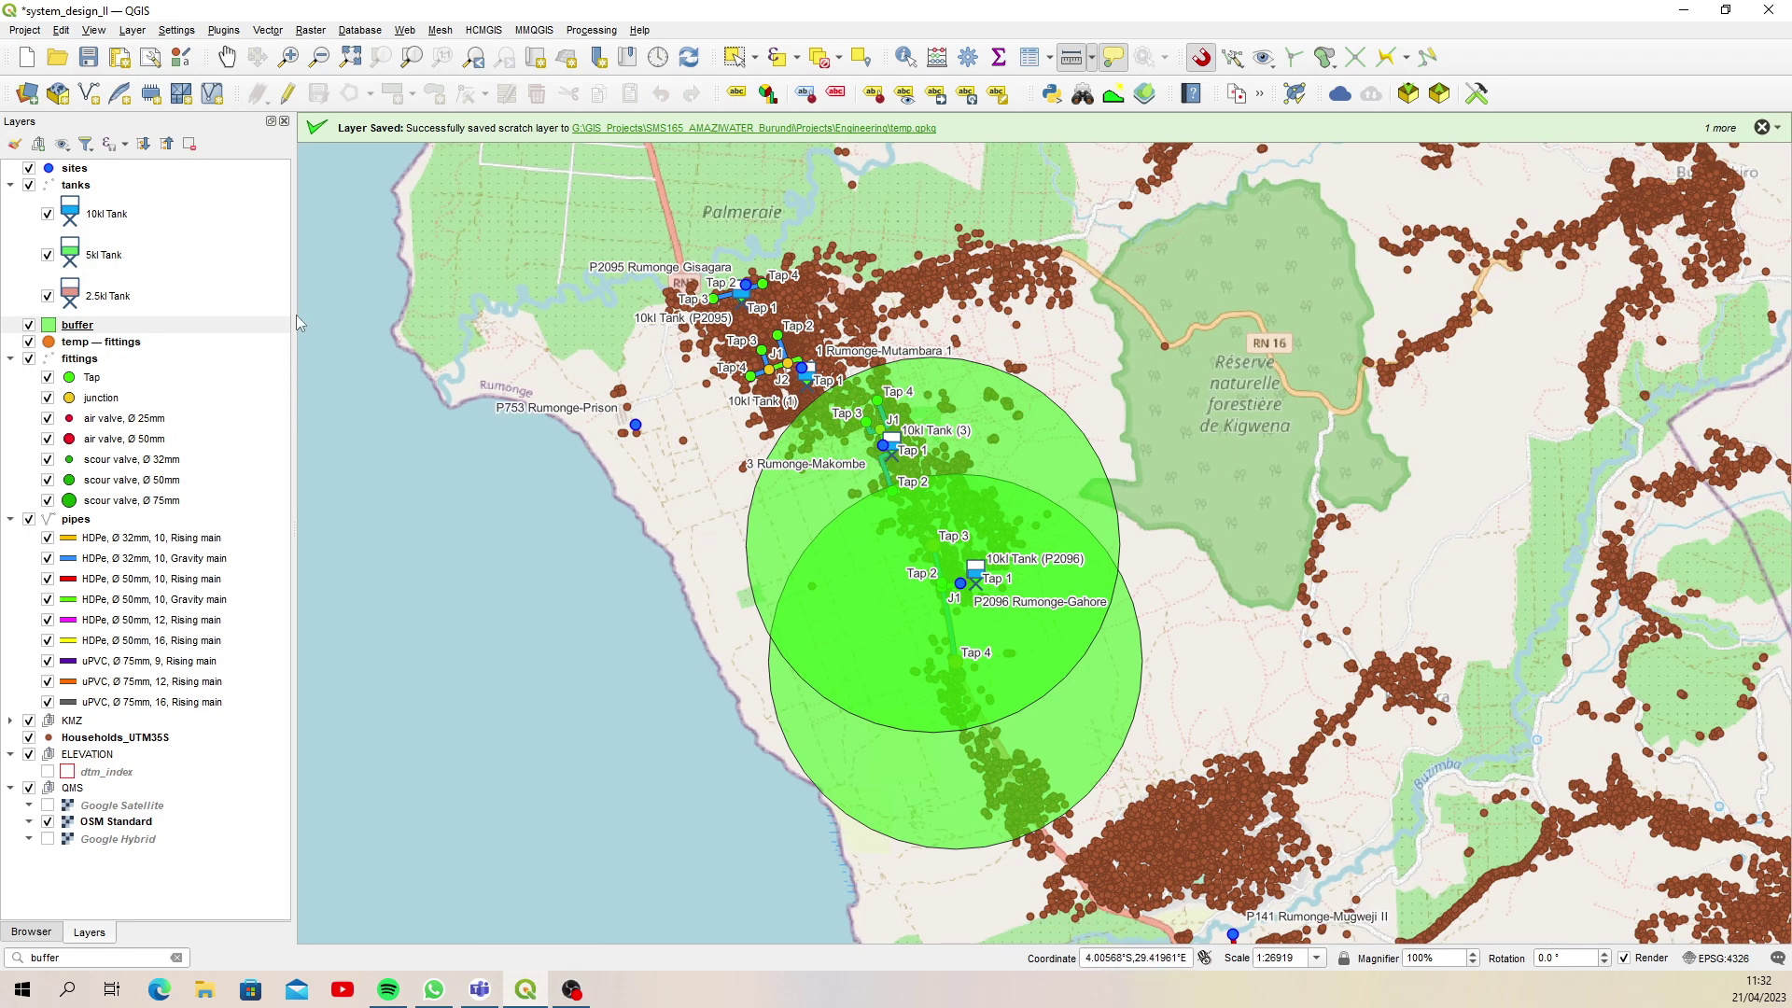
Start editing the buffer layer and show the Advanced Digitizing Toolbar
{"action": "left_click", "coordinate": [287, 94]}
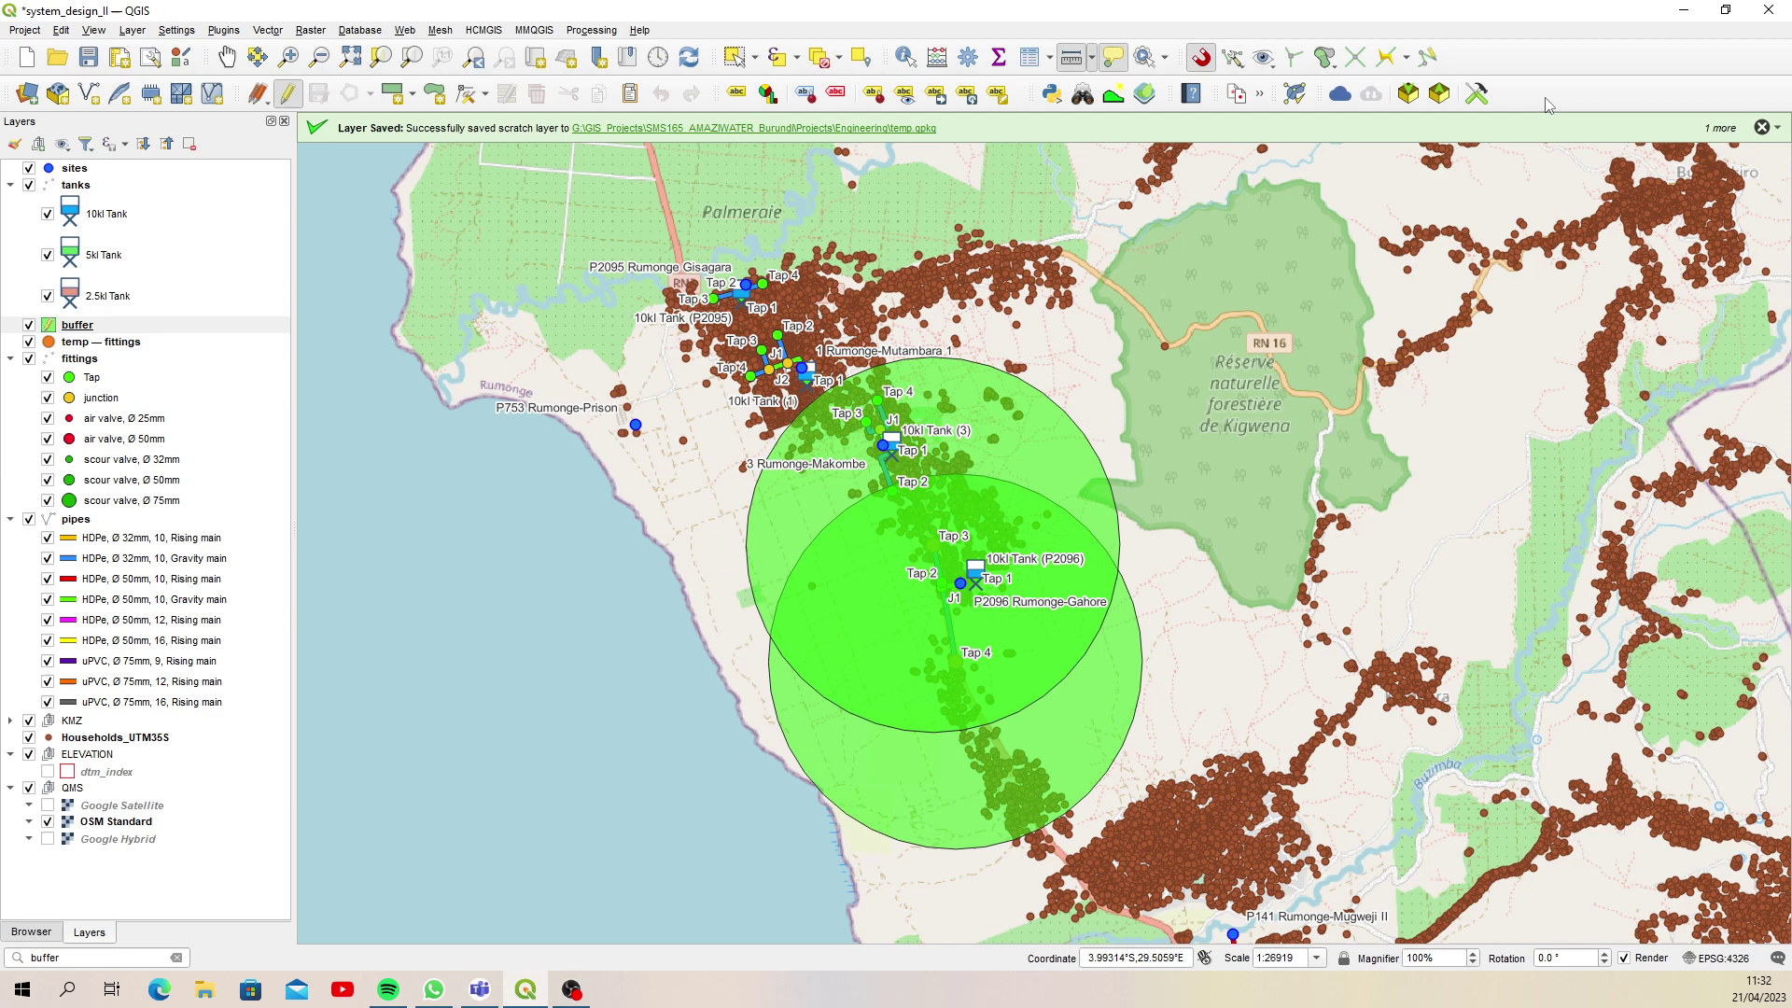
{"action": "right_click", "coordinate": [1577, 98]}
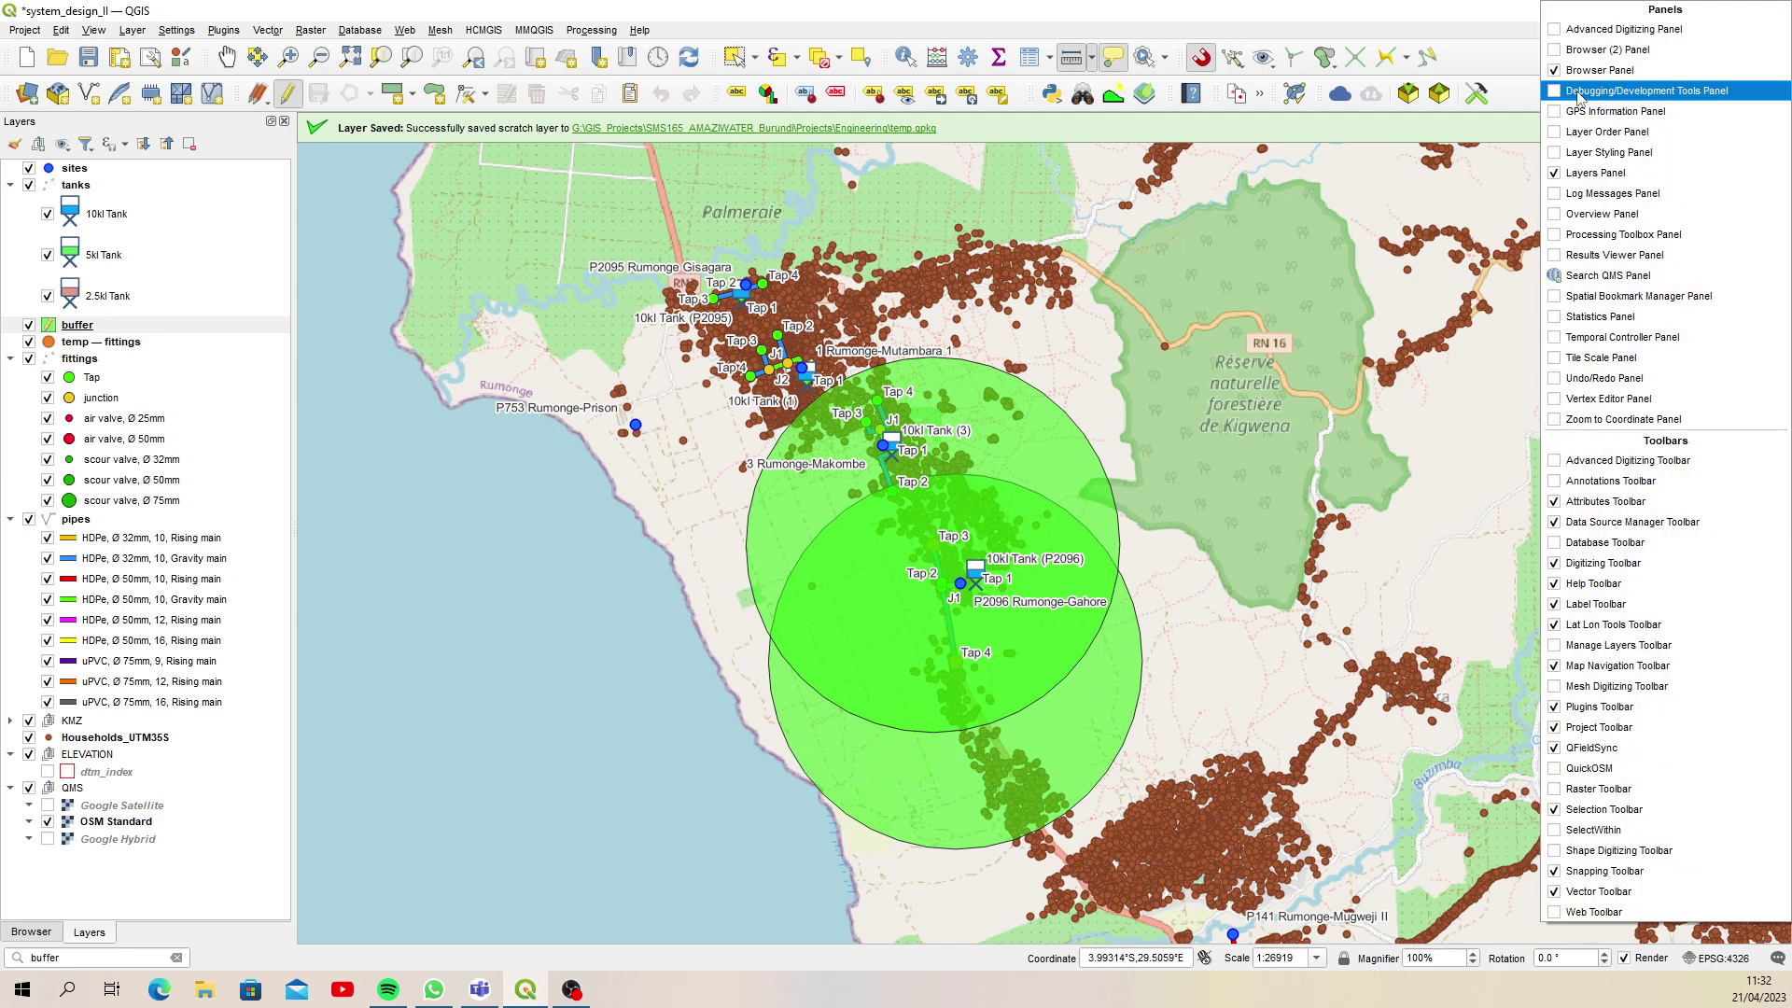
{"action": "left_click", "coordinate": [1556, 462]}
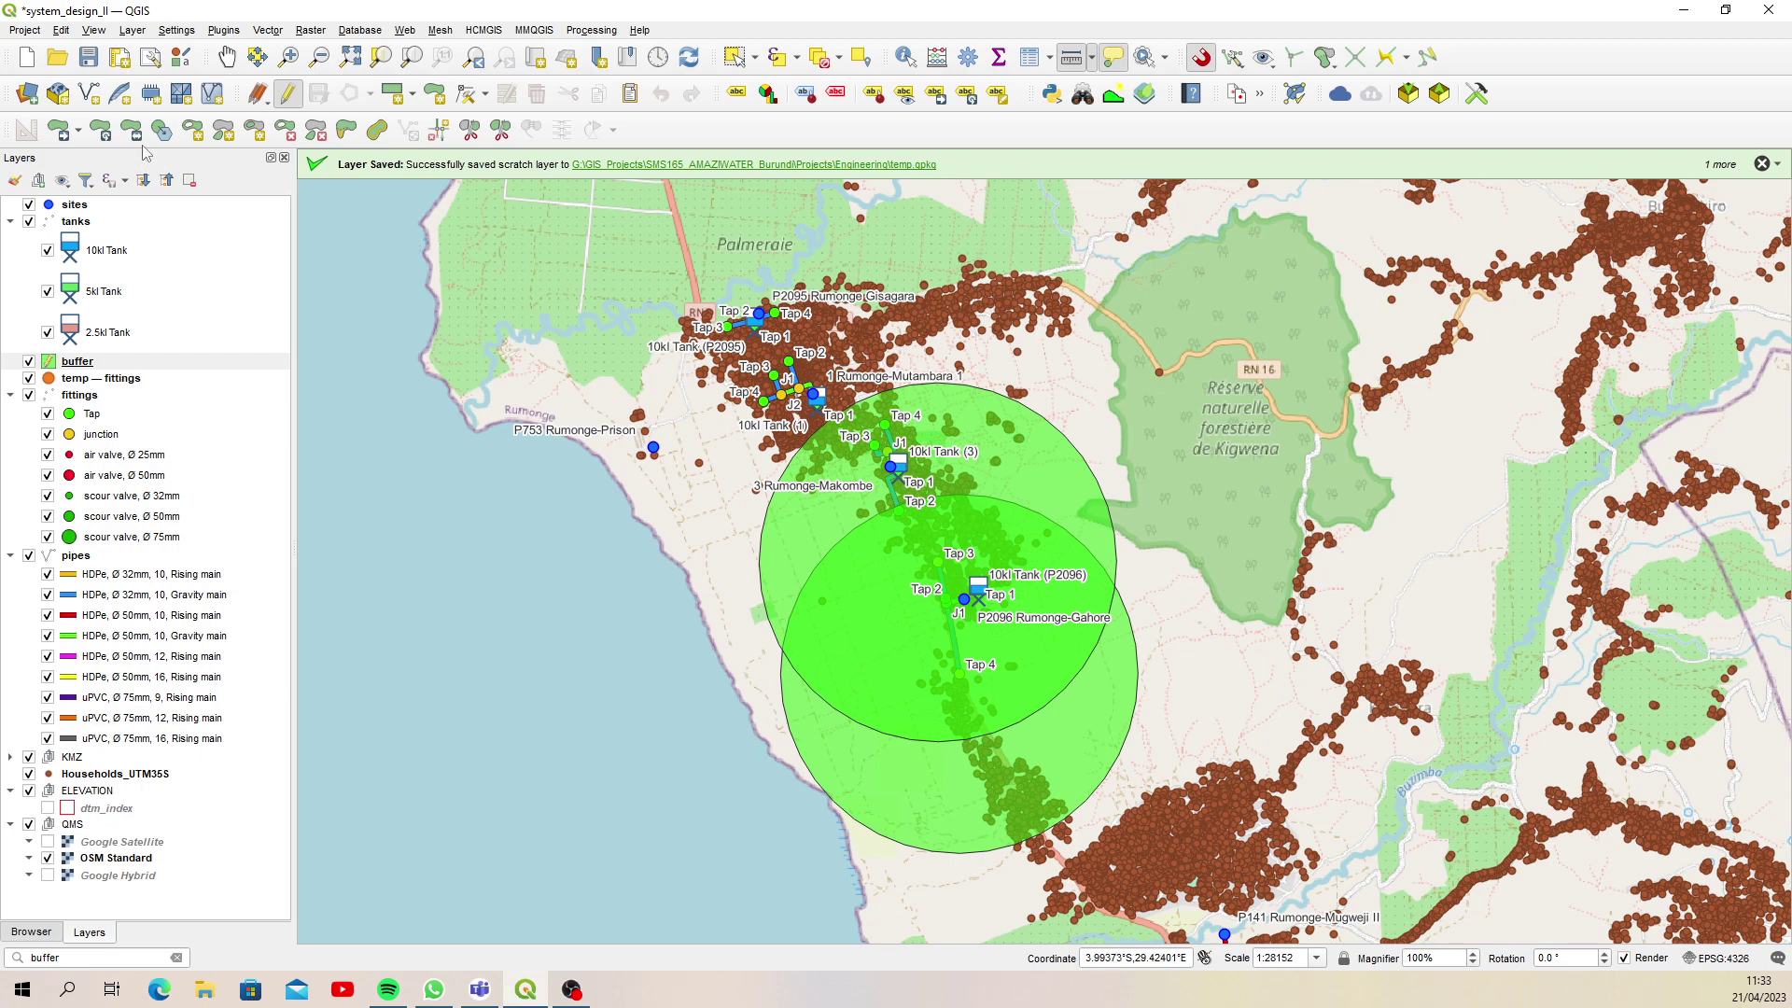
Move the upper buffer circle east onto the Kigwena forest reserve
{"action": "left_click", "coordinate": [58, 133]}
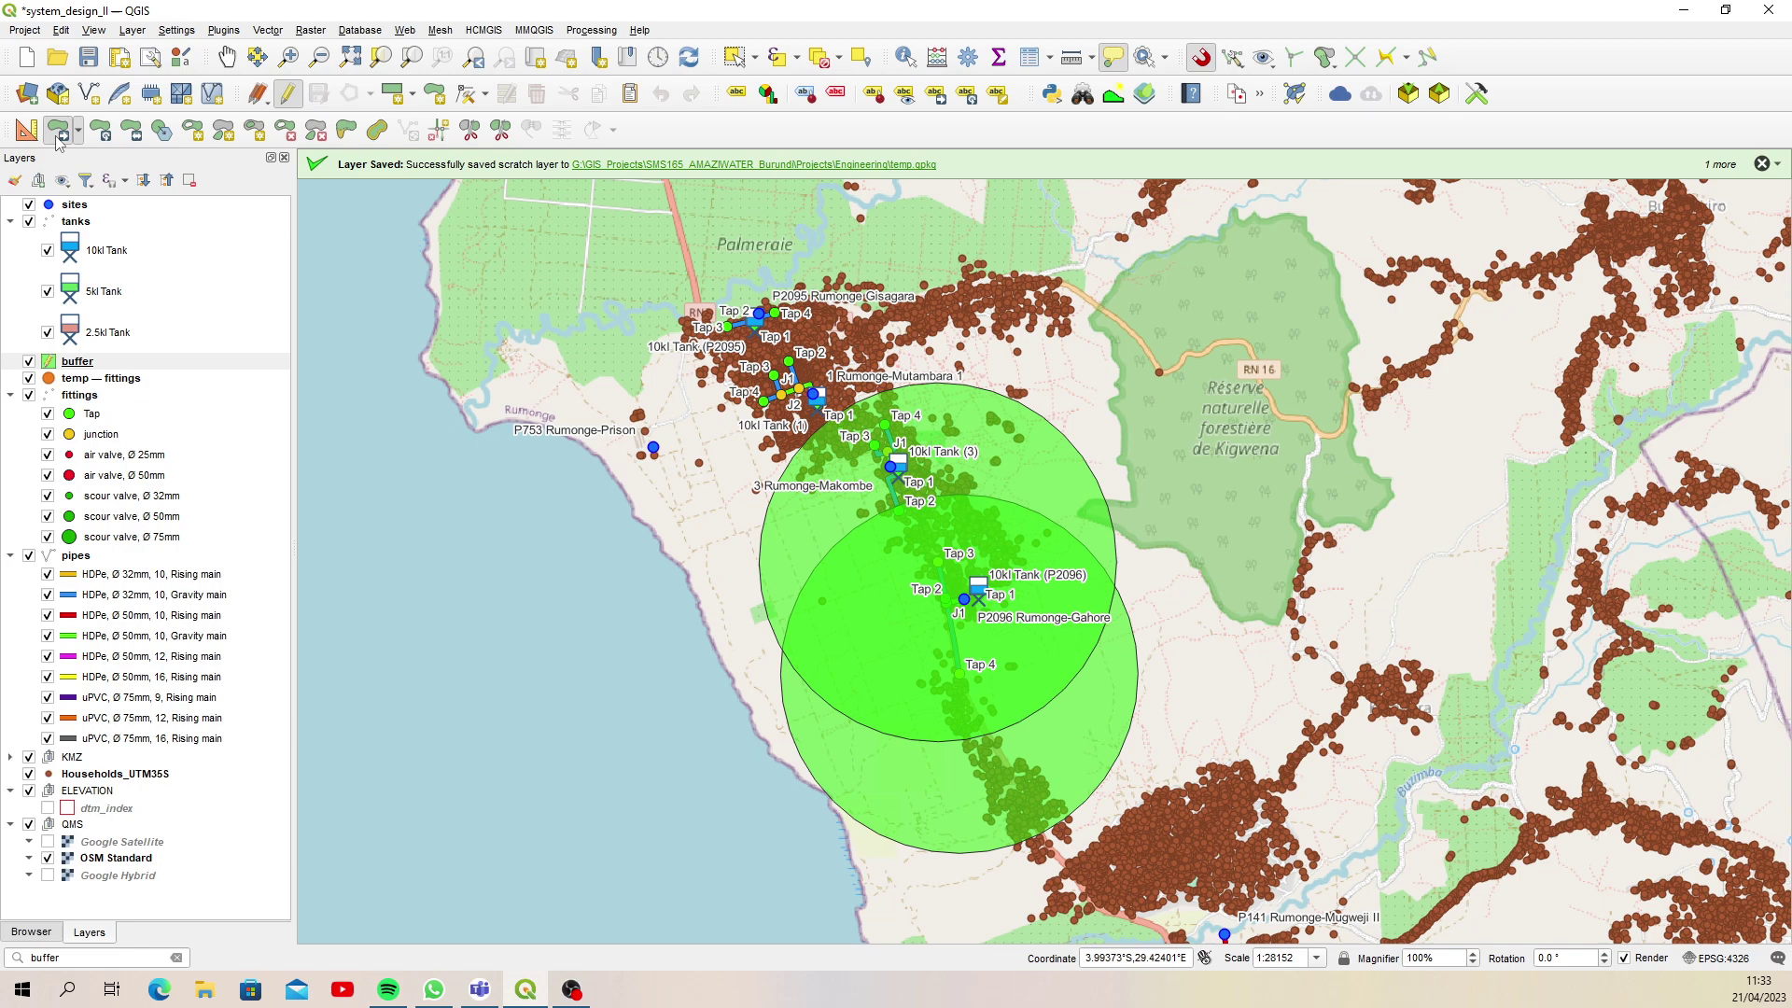
{"action": "left_click", "coordinate": [989, 467]}
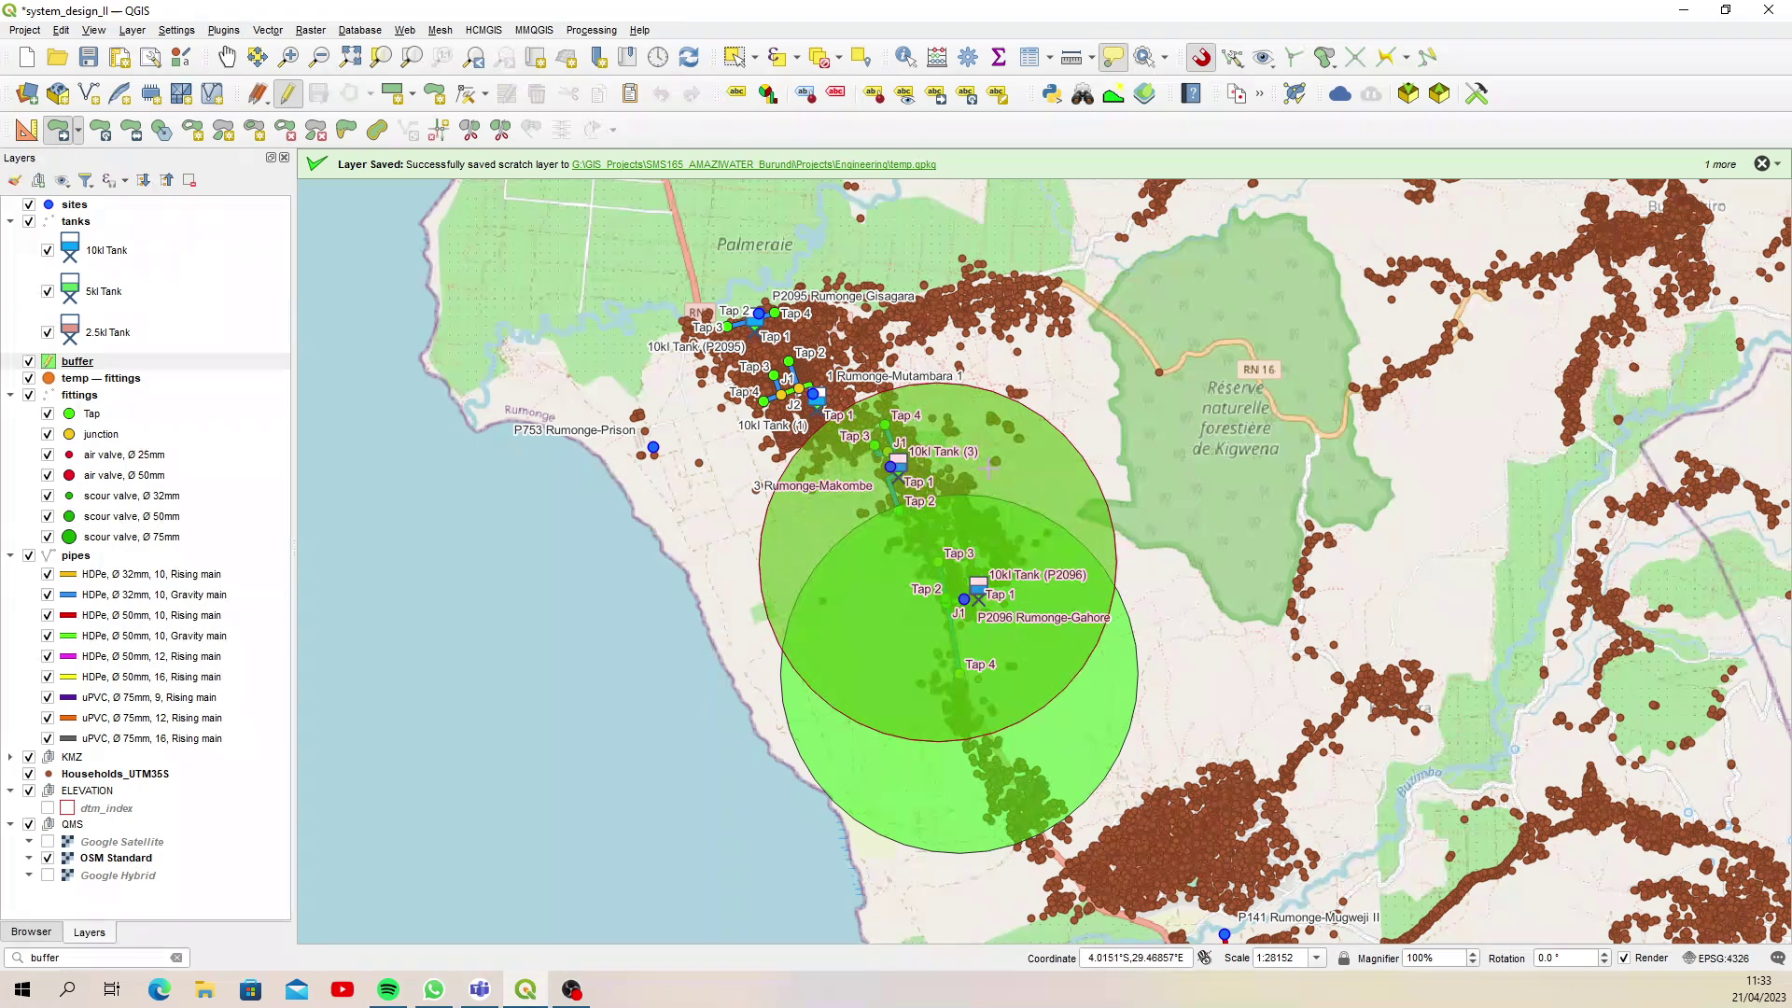
{"action": "left_click", "coordinate": [1241, 304]}
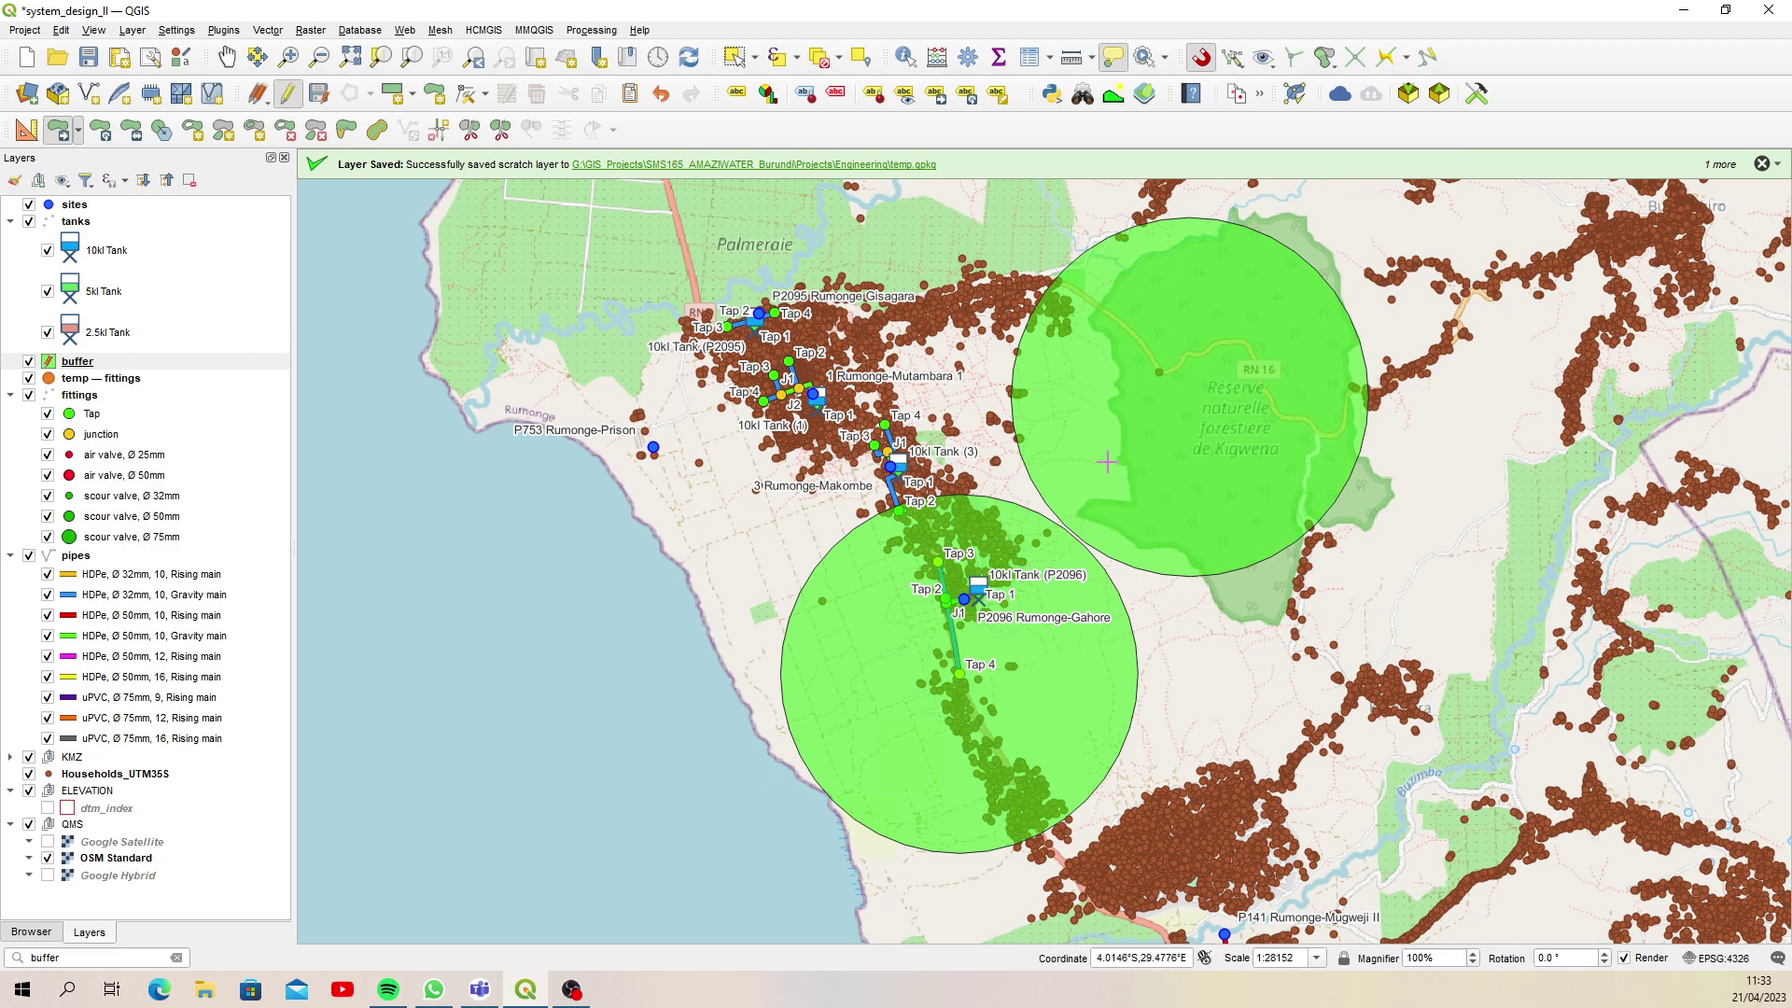
{"action": "mouse_move", "coordinate": [1107, 461]}
{"action": "left_click", "coordinate": [20, 963]}
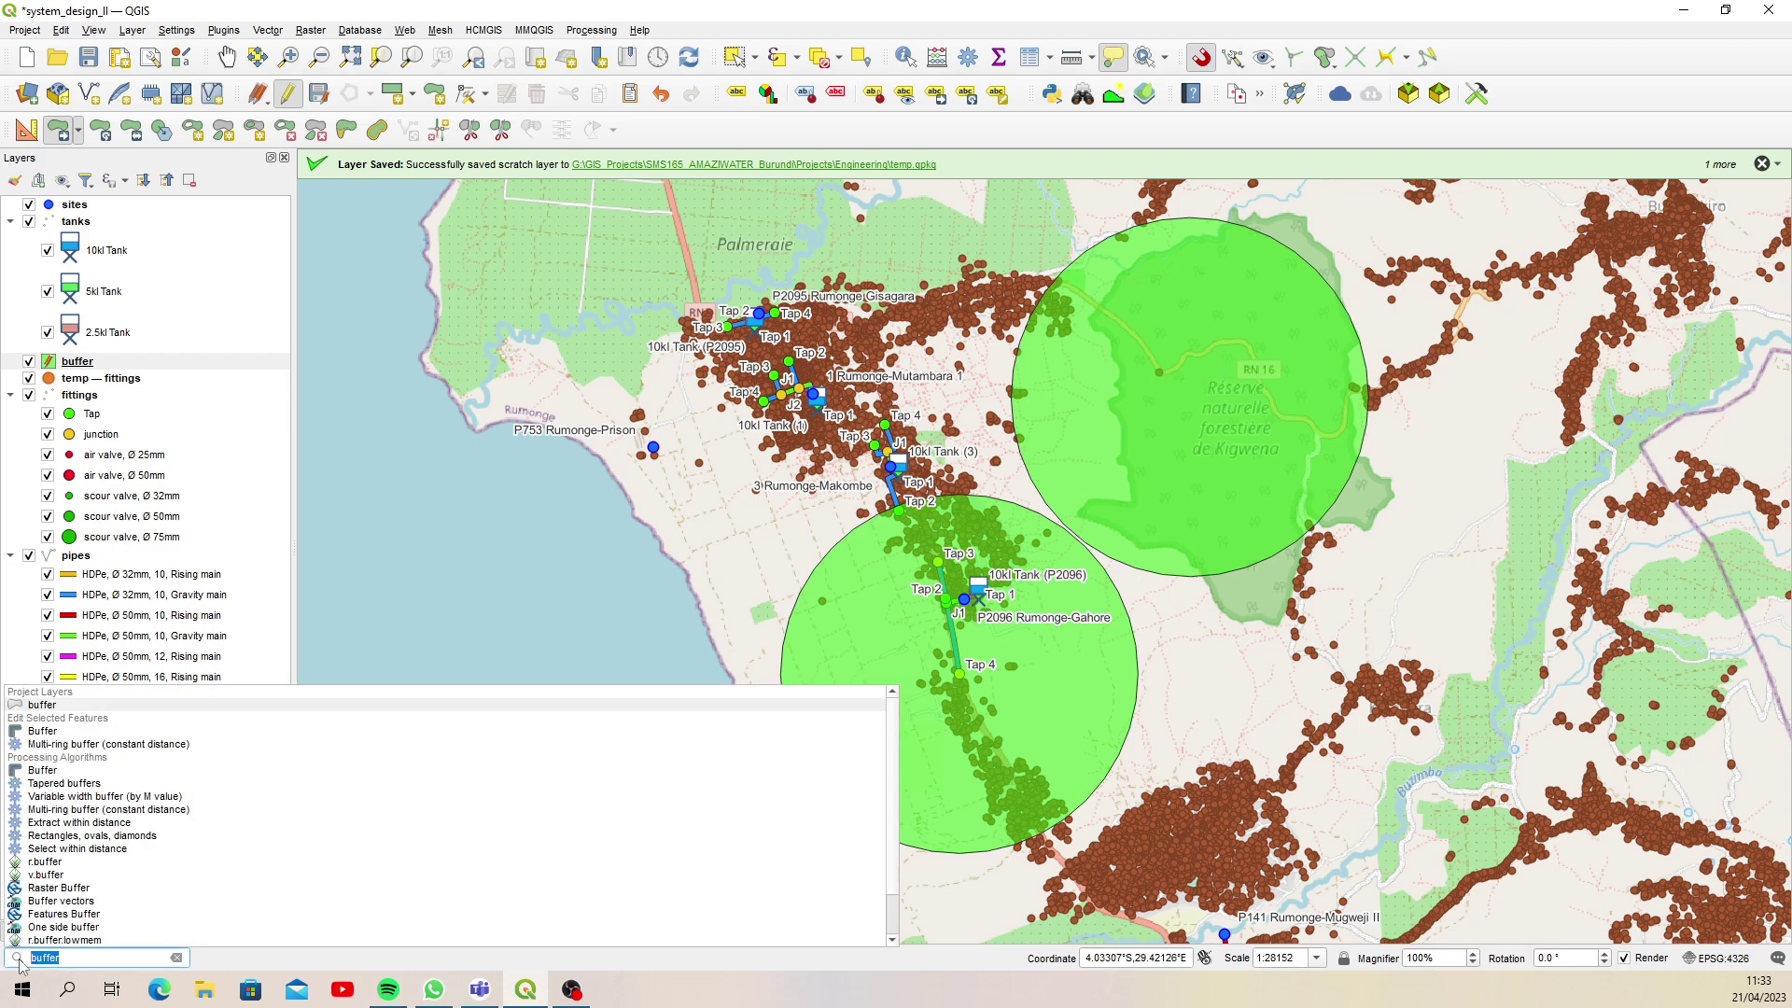
{"action": "type", "text": "cent"}
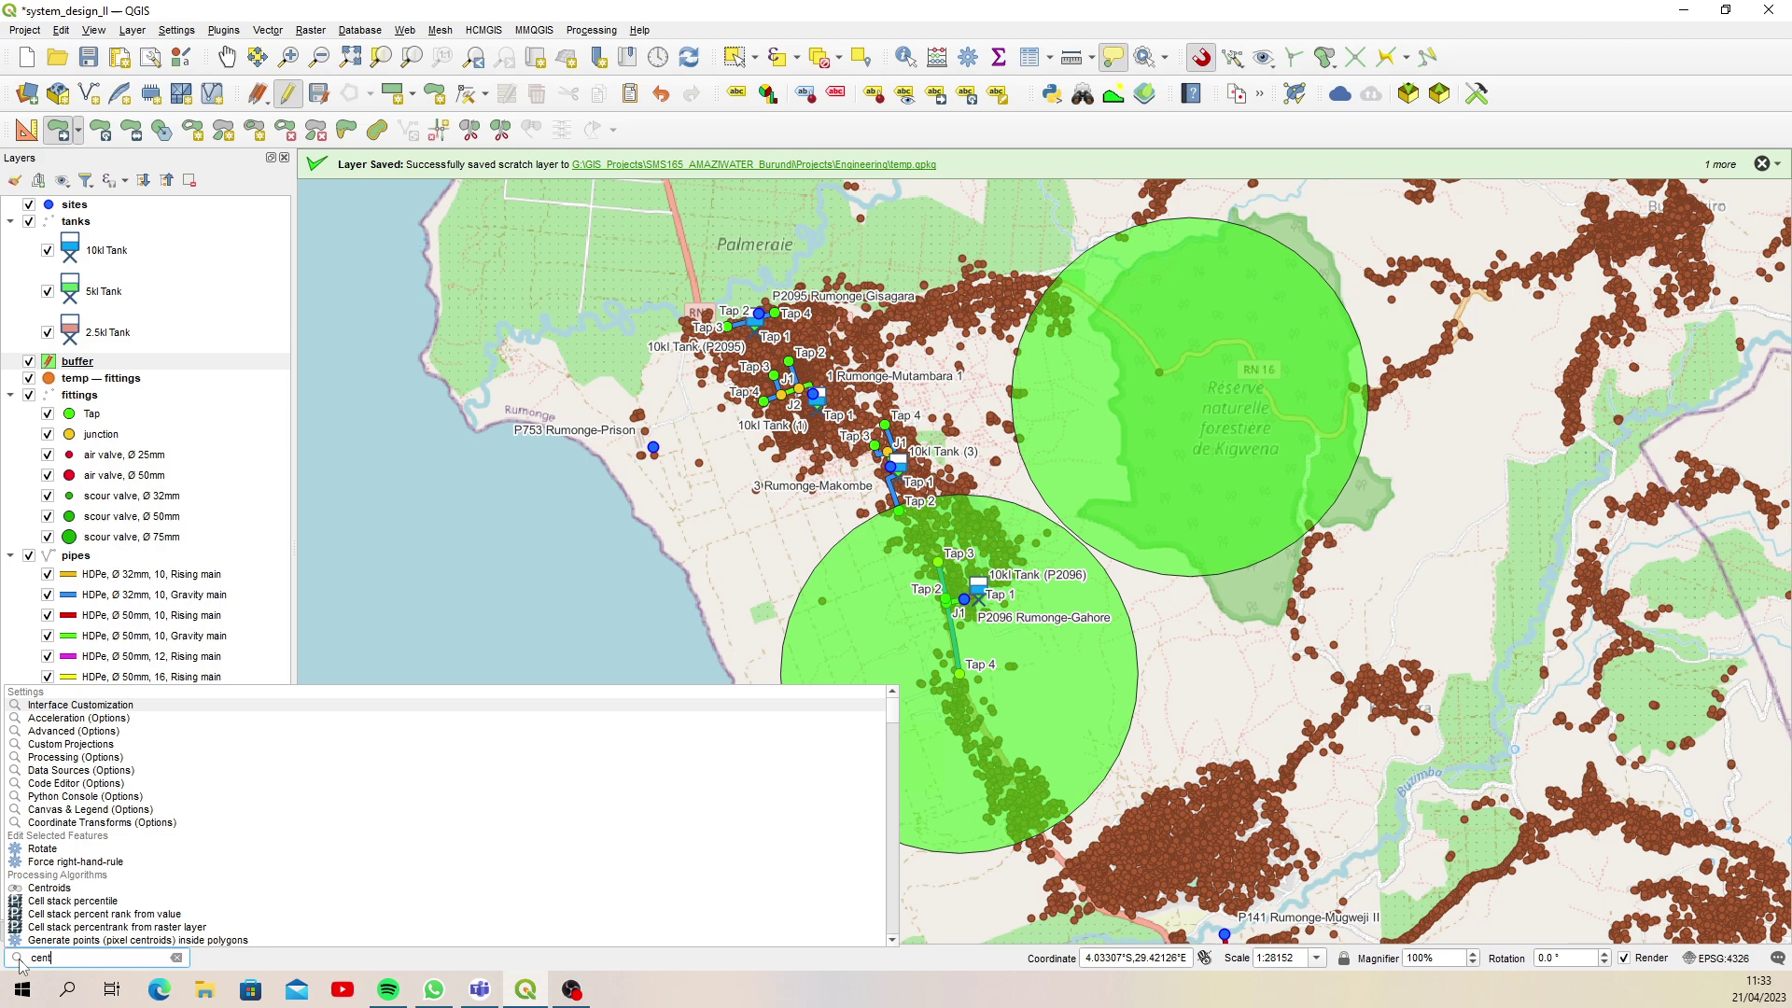
{"action": "type", "text": "roid"}
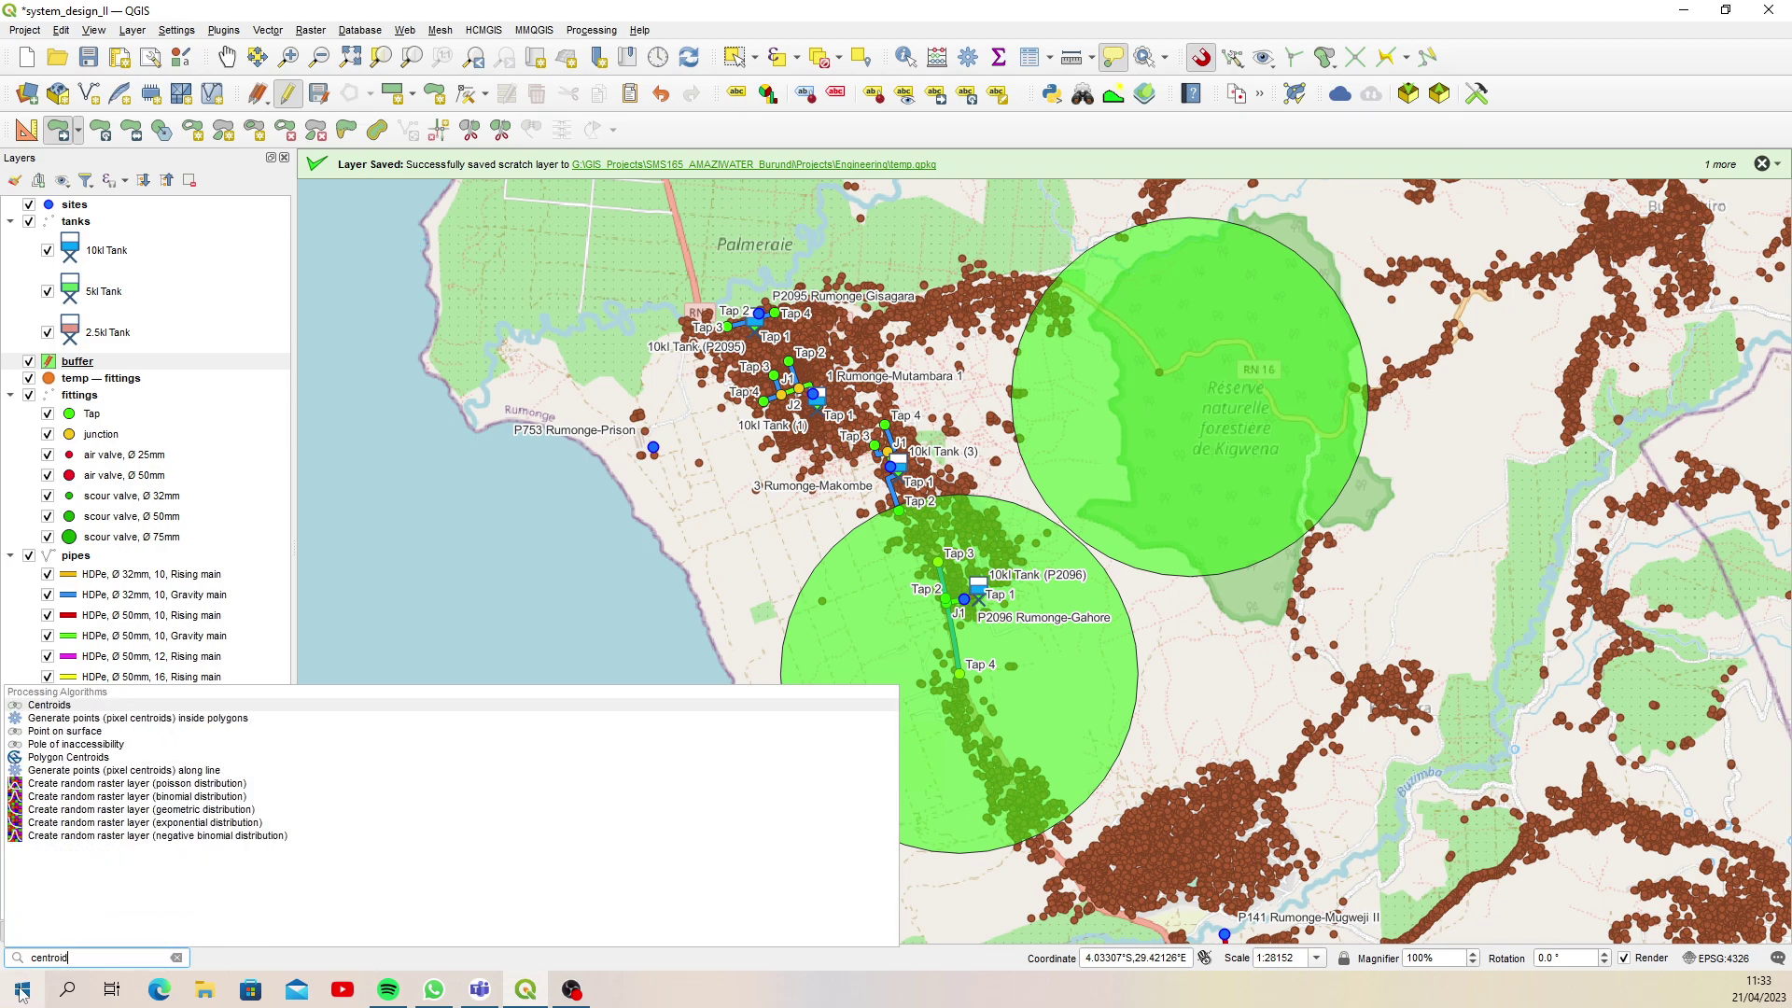
{"action": "left_click", "coordinate": [73, 706]}
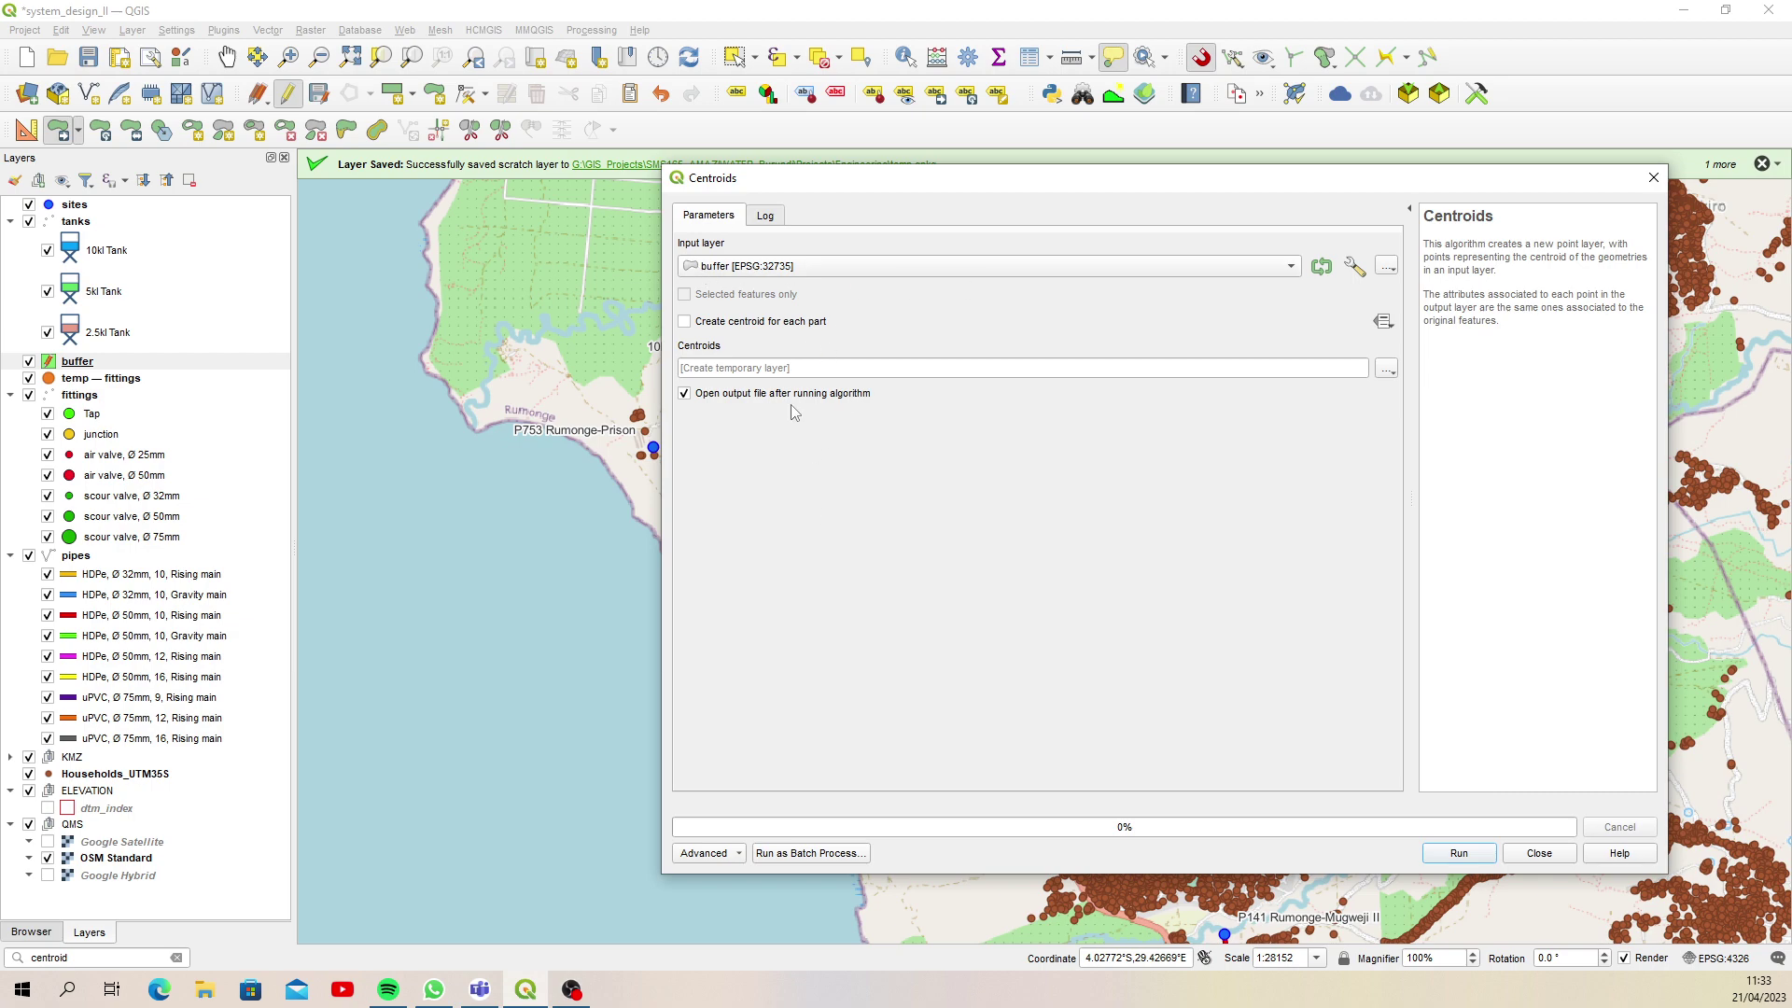
{"action": "left_click", "coordinate": [1445, 857]}
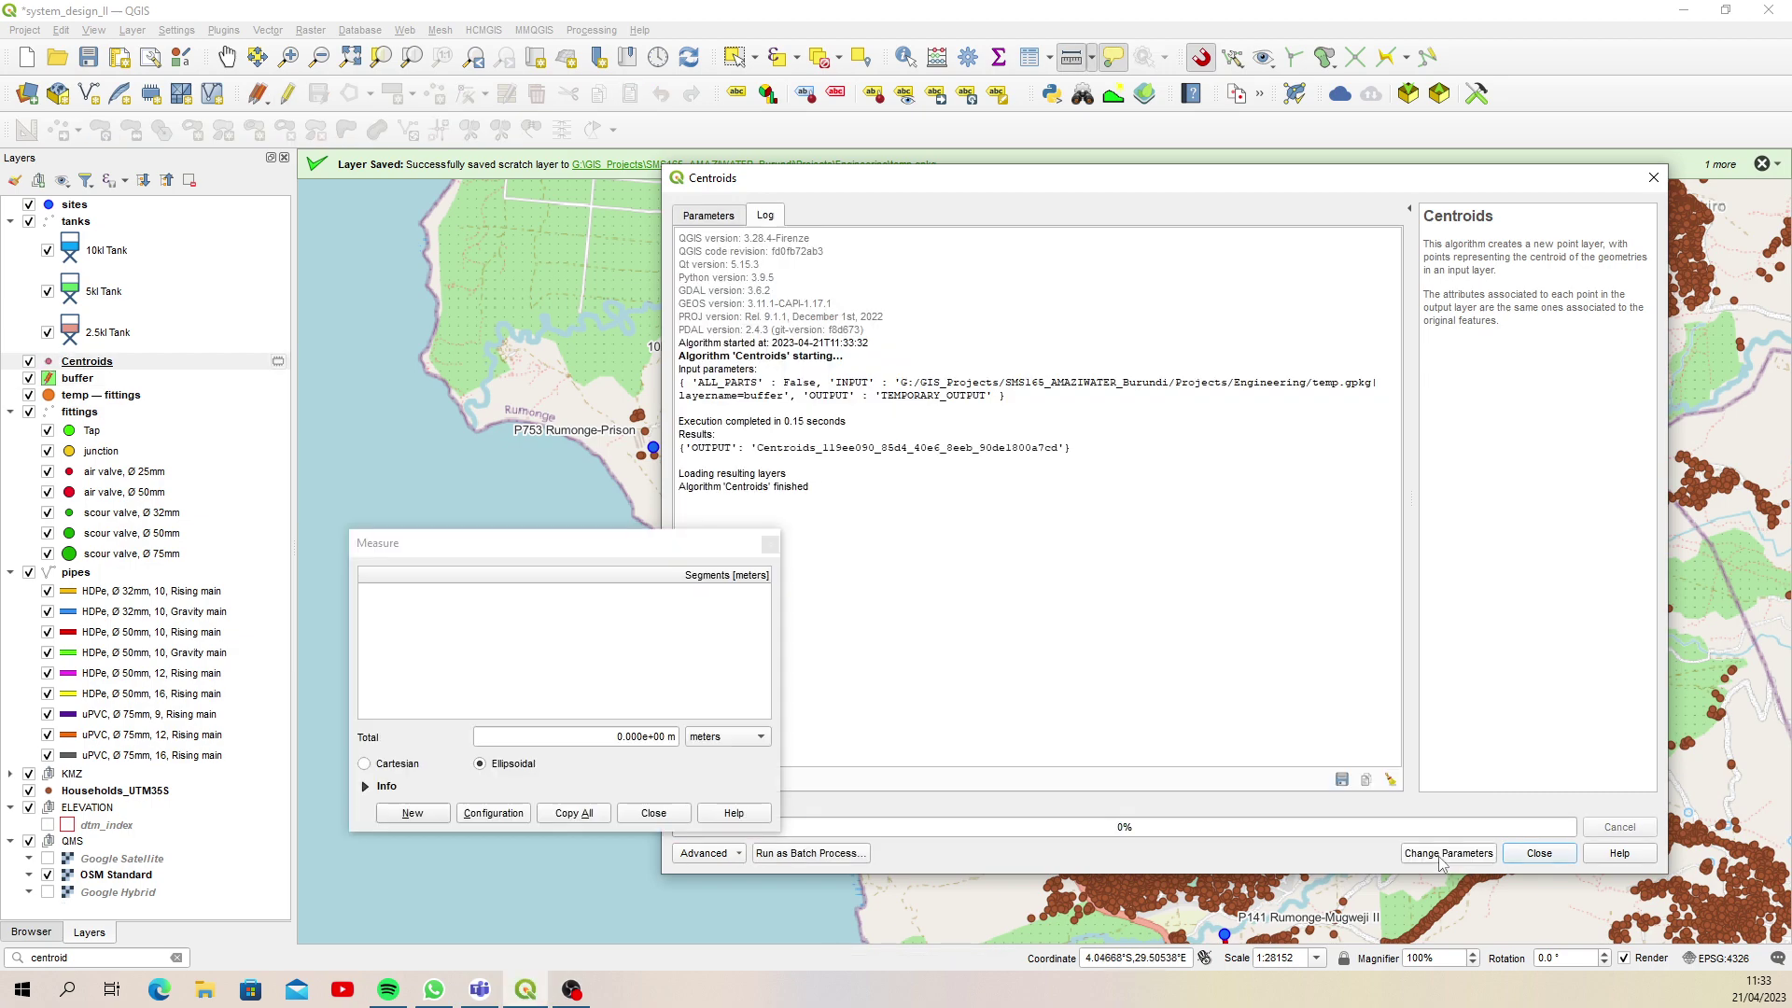
{"action": "left_click", "coordinate": [642, 817]}
{"action": "left_click", "coordinate": [1538, 852]}
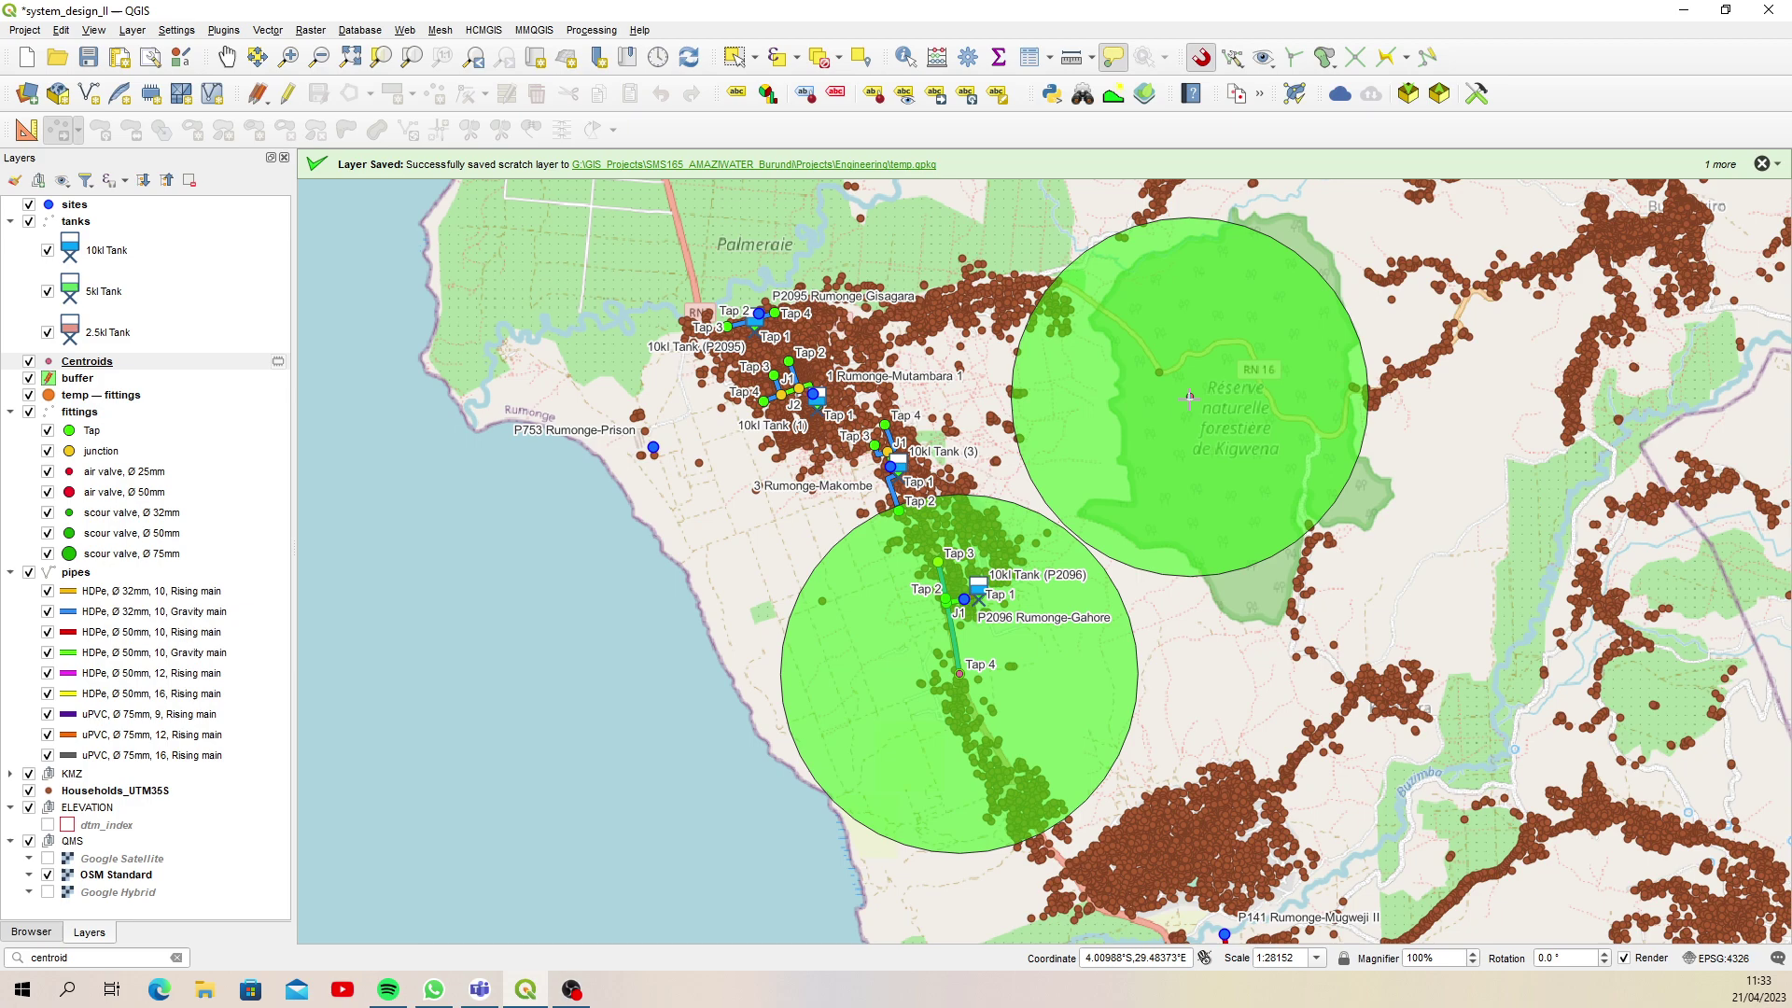
{"action": "right_click", "coordinate": [153, 366]}
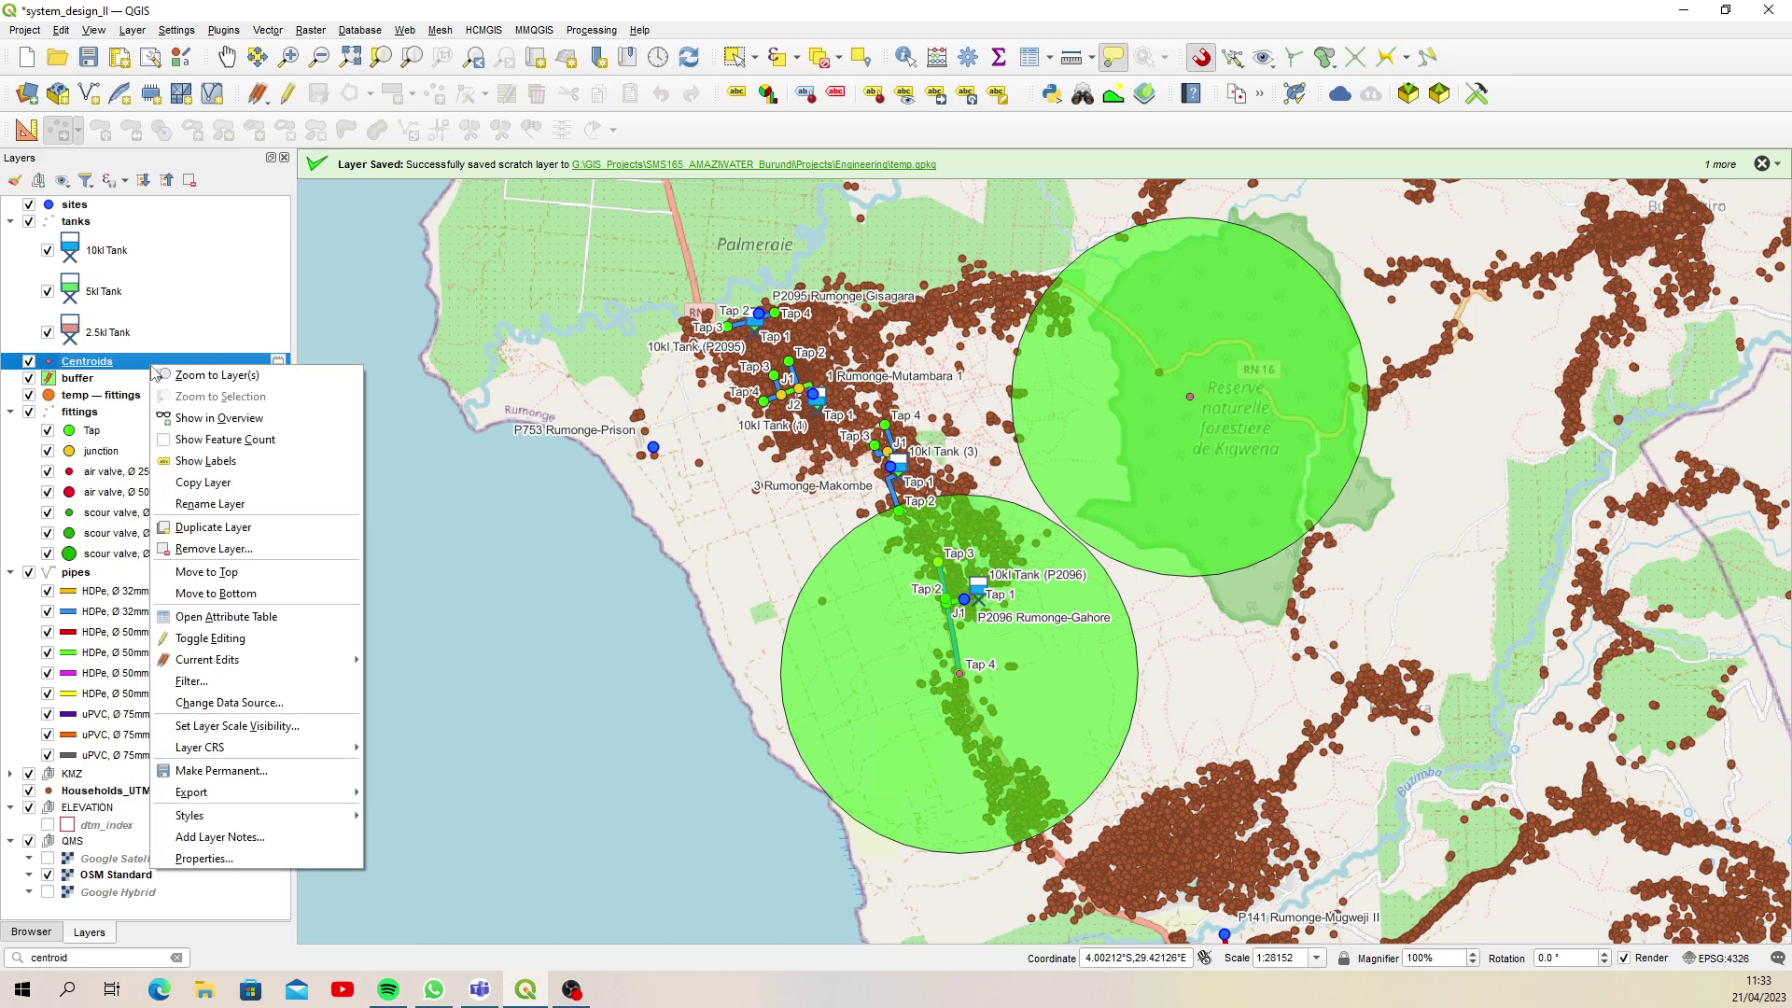
{"action": "left_click", "coordinate": [252, 549]}
{"action": "left_click", "coordinate": [861, 515]}
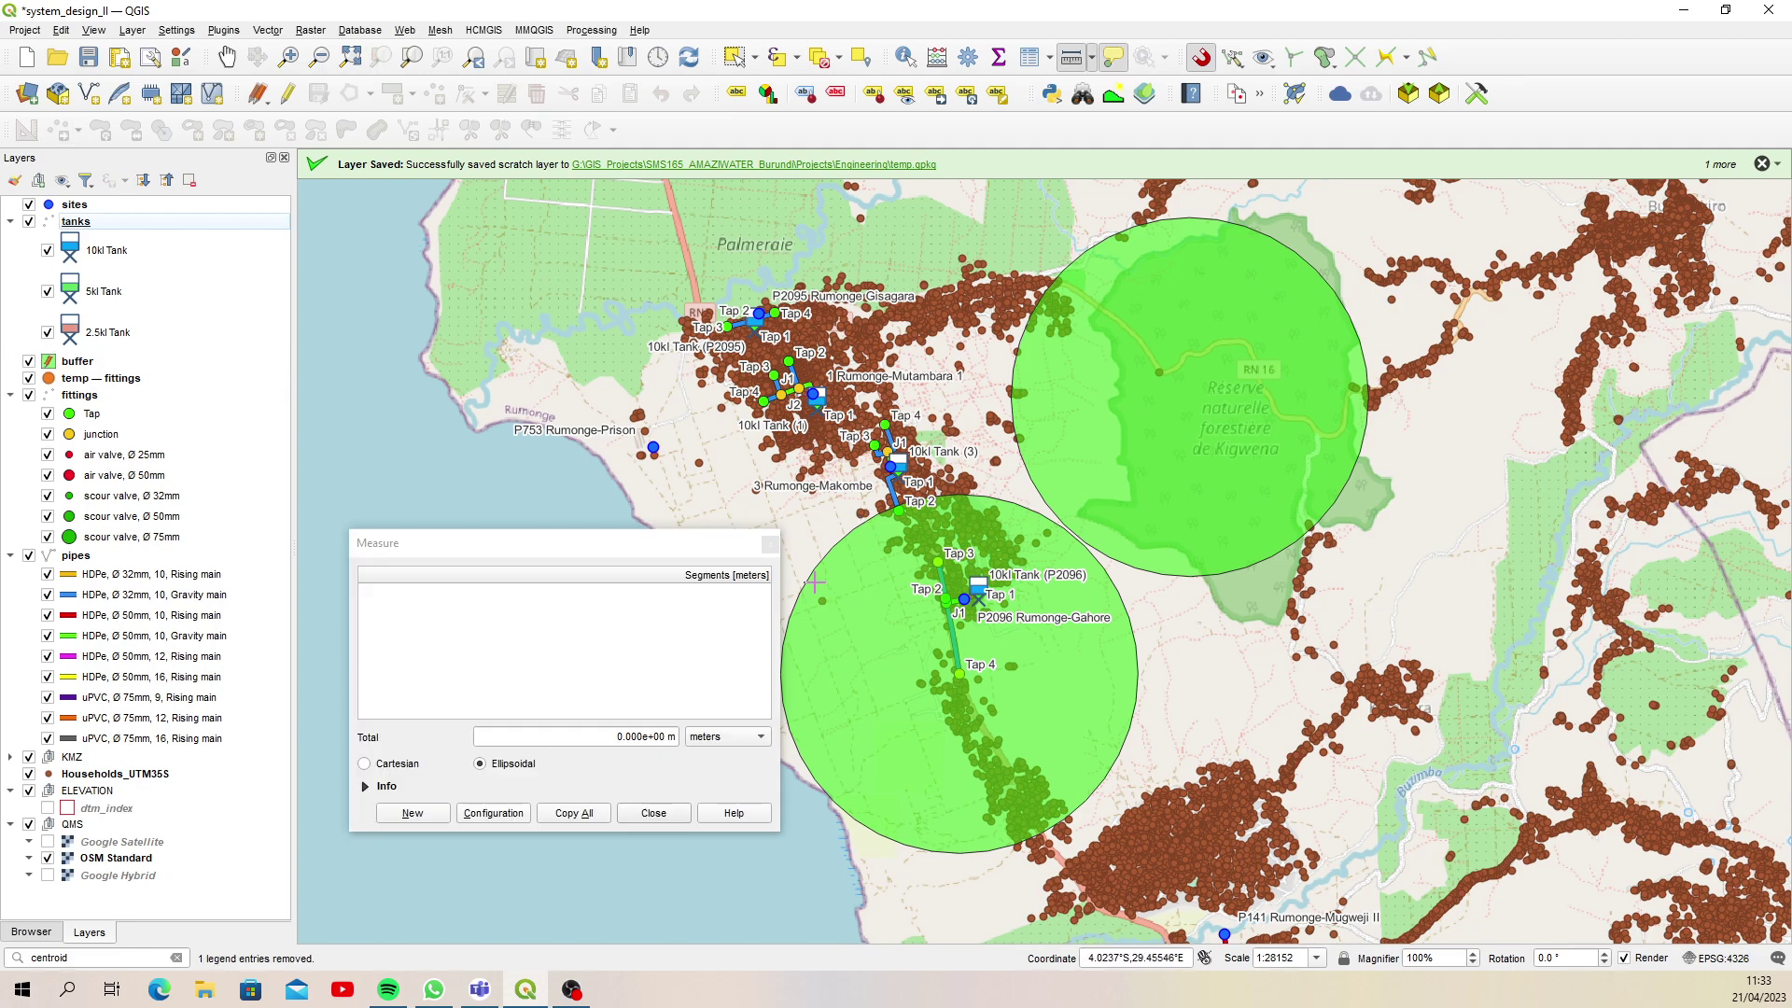
{"action": "left_click", "coordinate": [769, 544]}
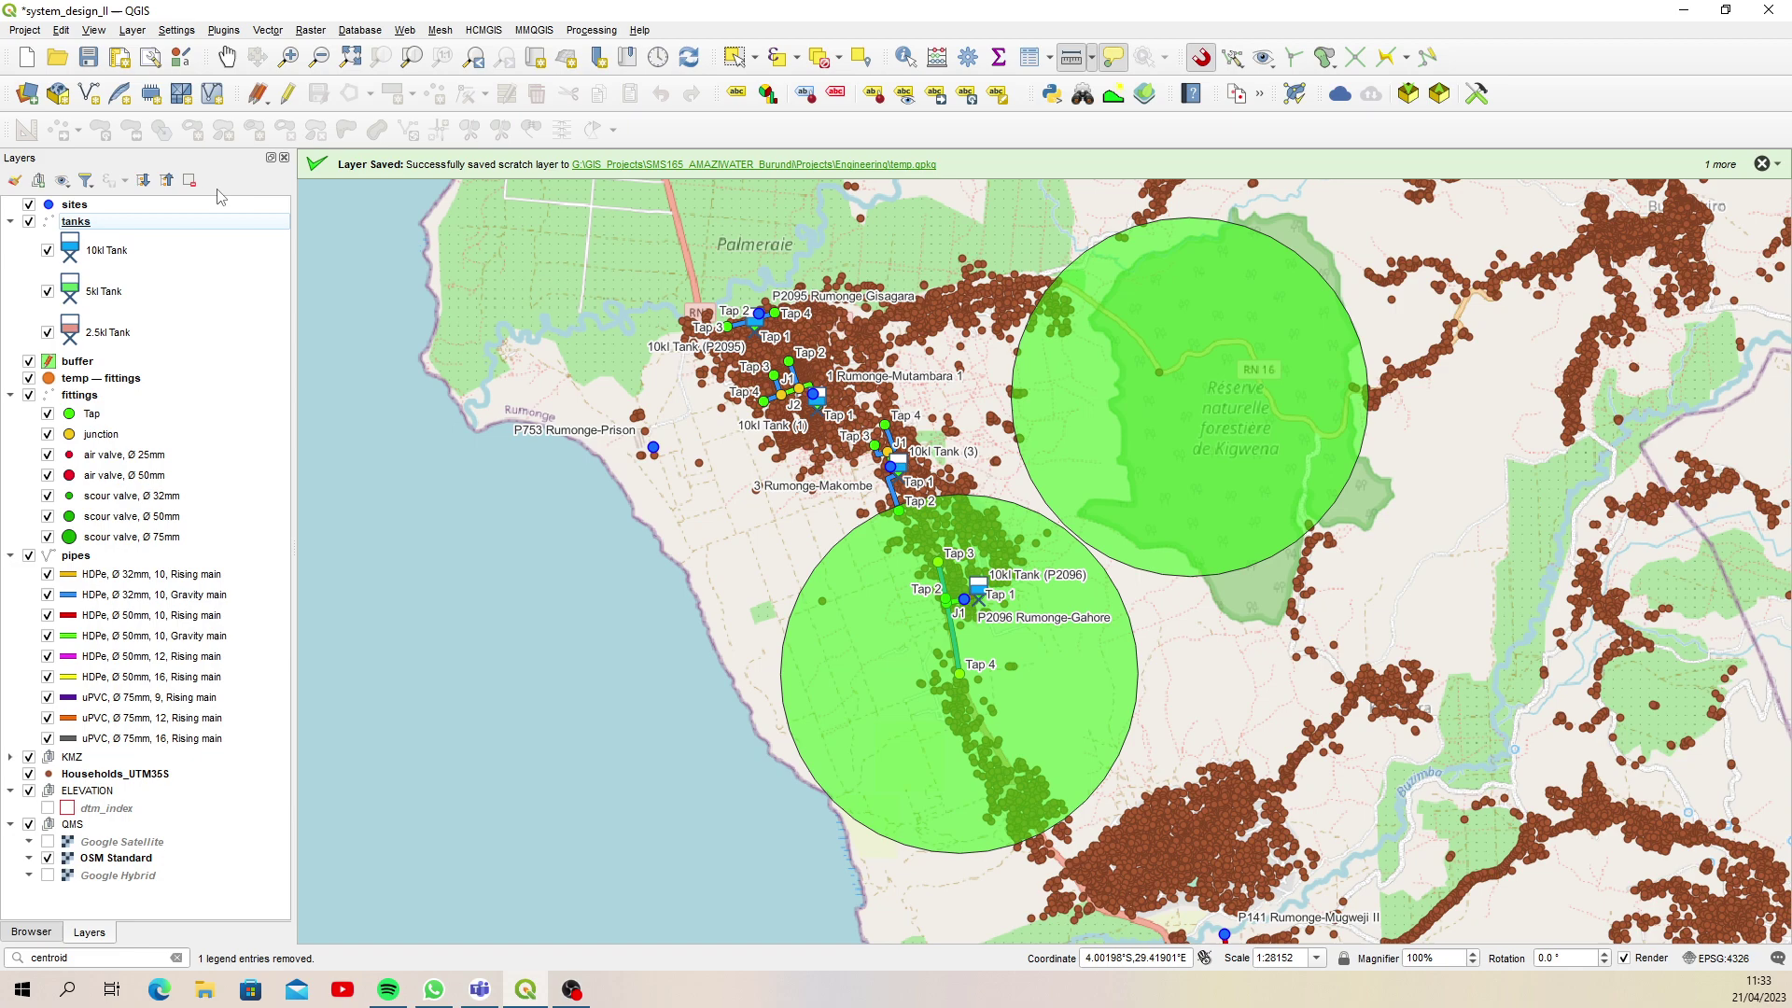
Switch the buffer layer's editing tool to Copy and Move Feature
{"action": "left_click", "coordinate": [733, 57]}
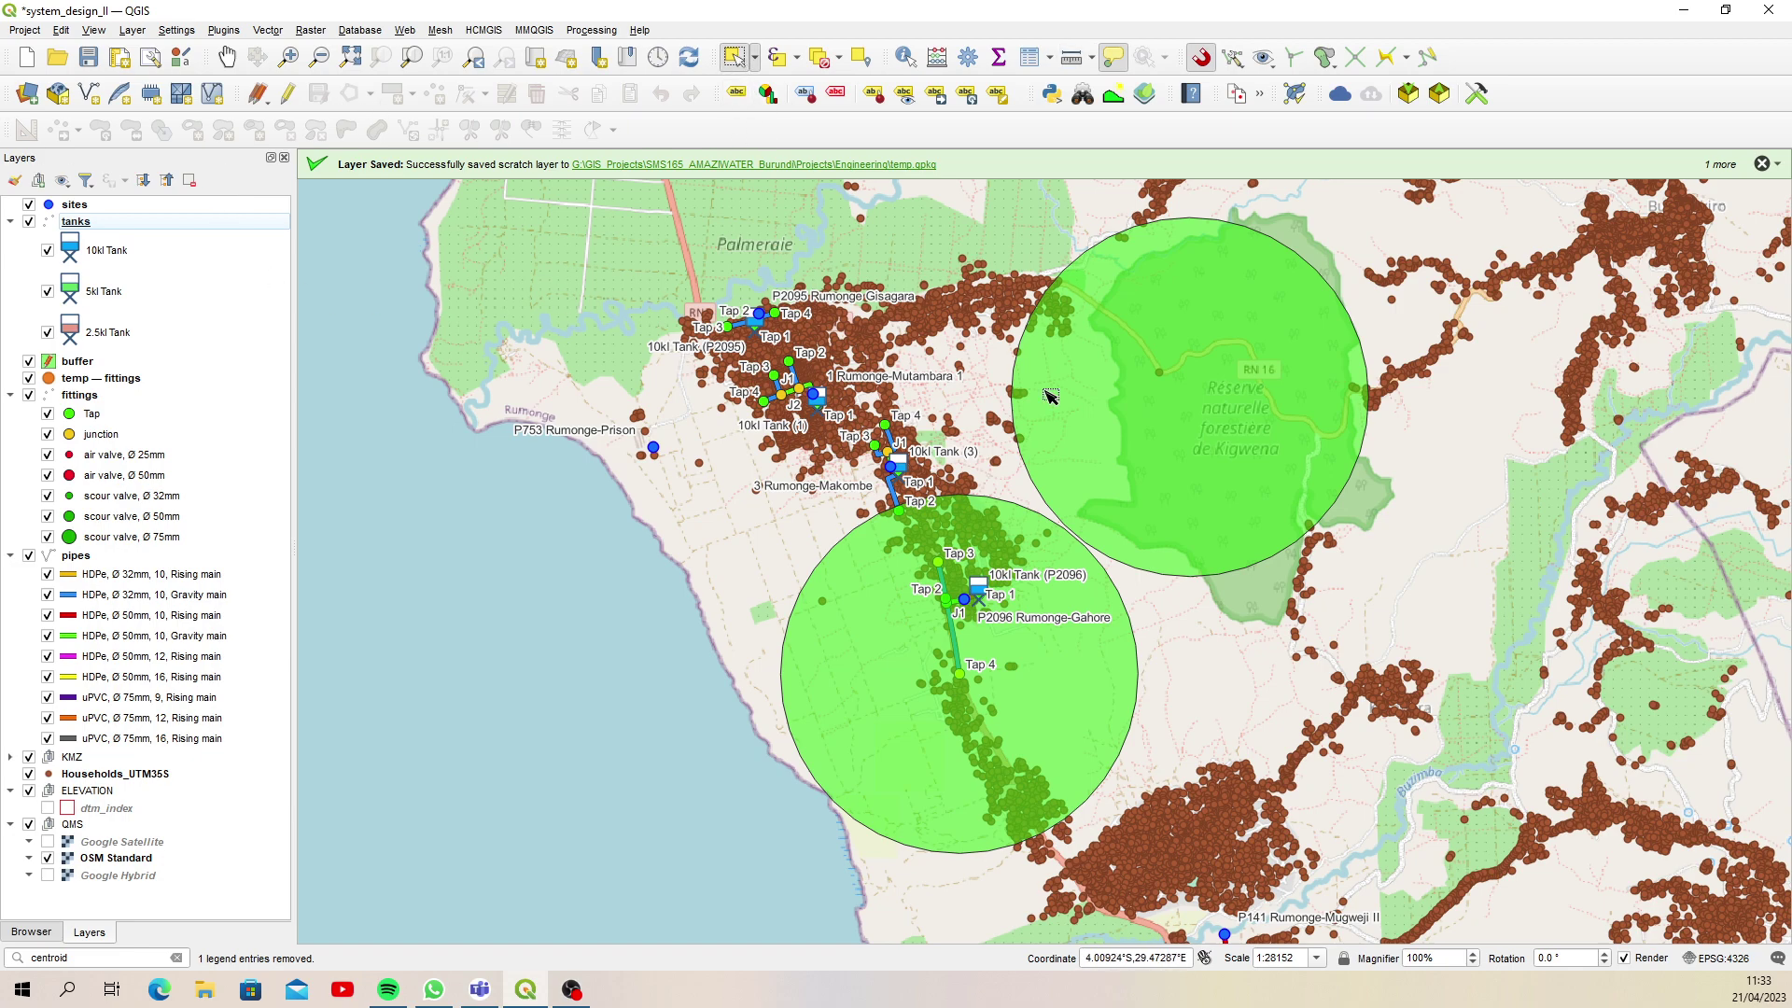
{"action": "left_click", "coordinate": [78, 364]}
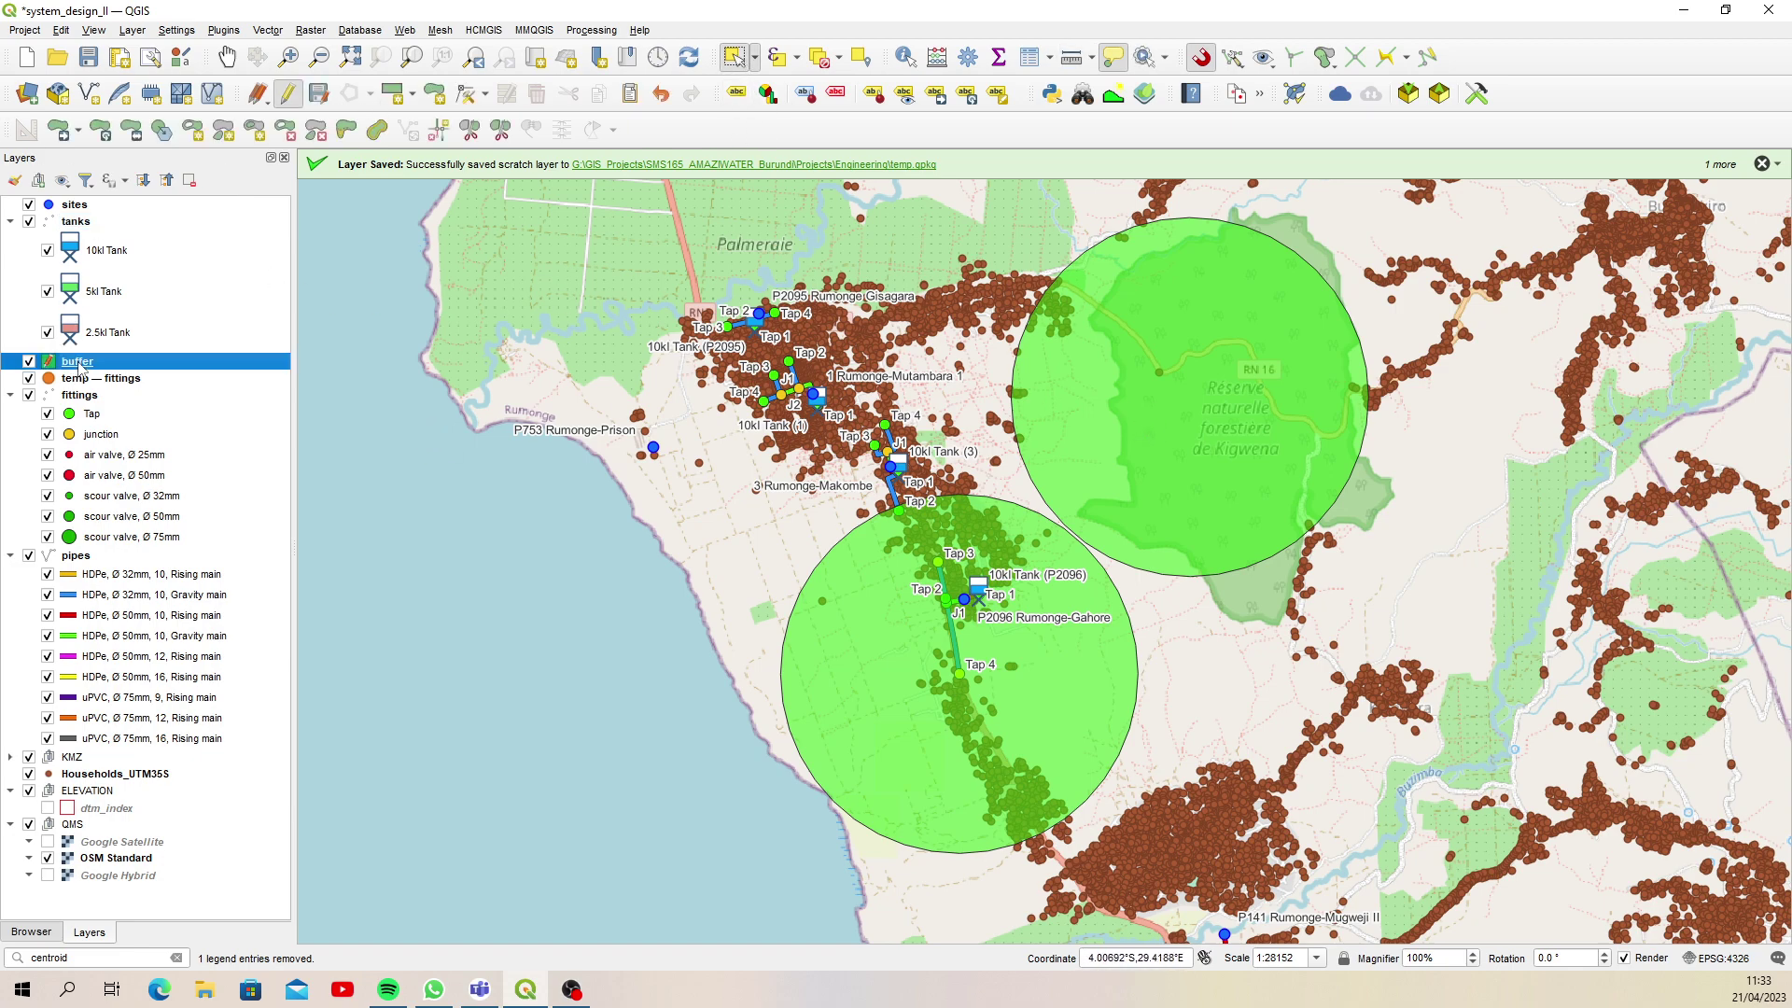
{"action": "left_click", "coordinate": [1121, 390]}
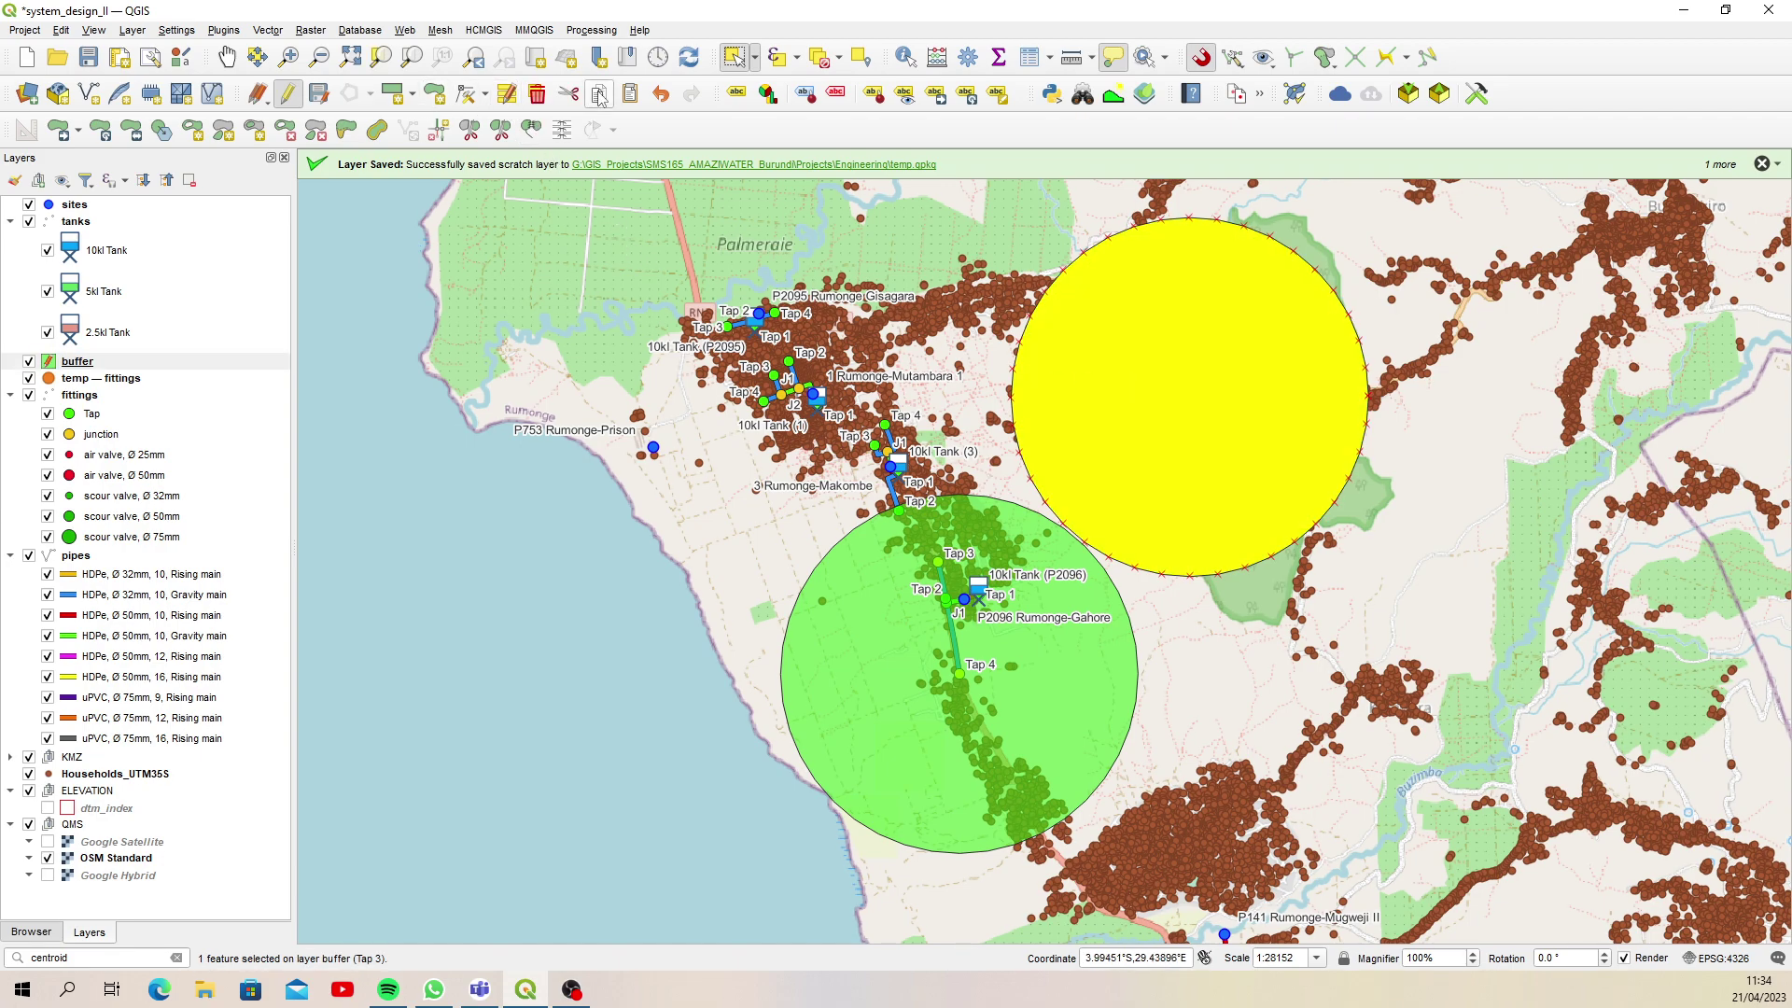
{"action": "left_click", "coordinate": [79, 131]}
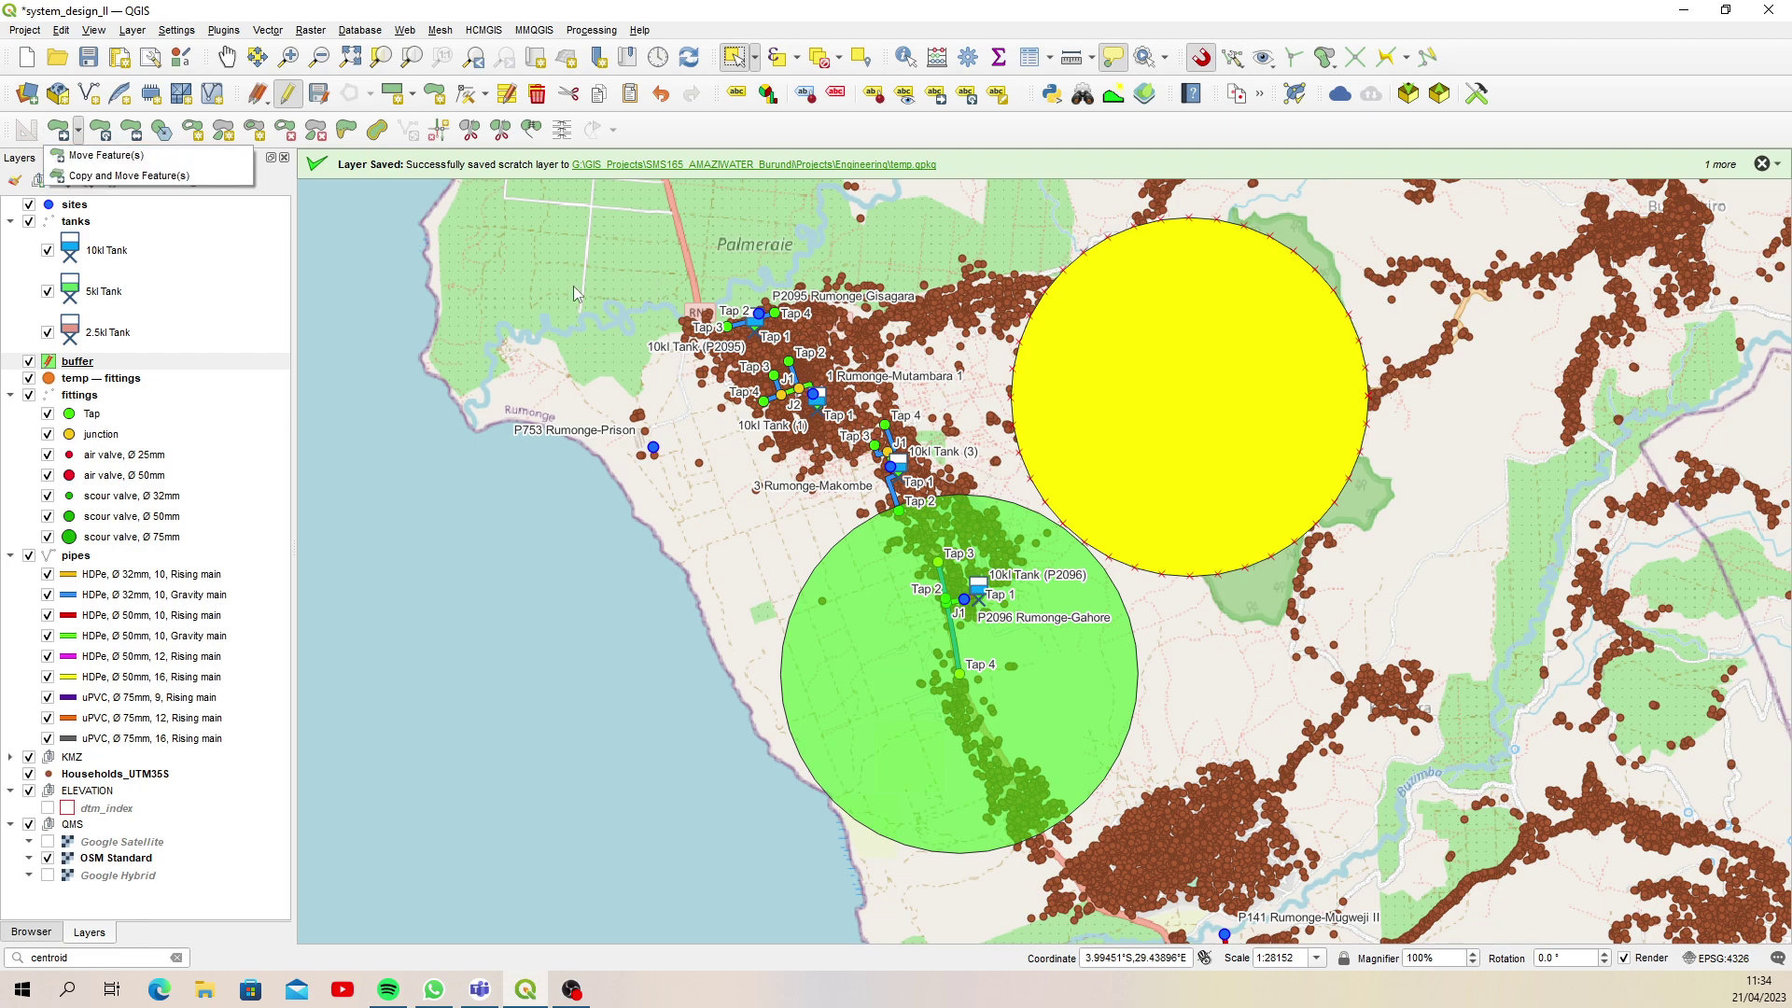
{"action": "left_click", "coordinate": [817, 59]}
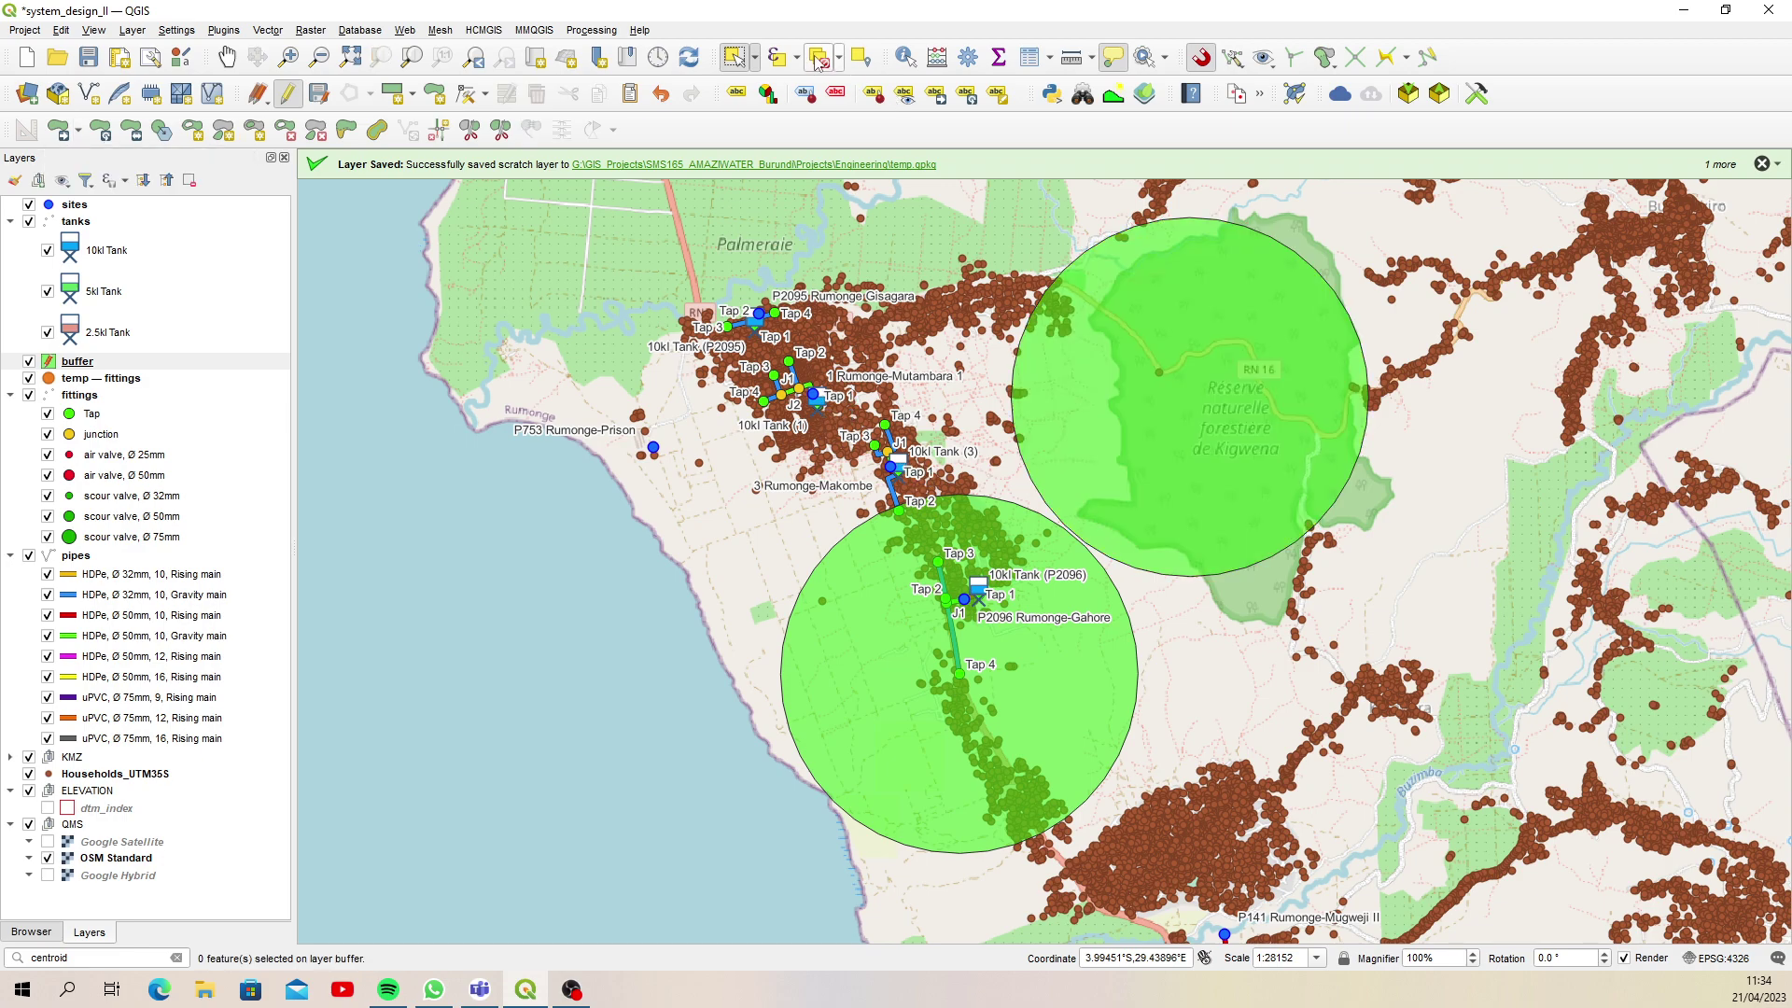
{"action": "left_click", "coordinate": [81, 131]}
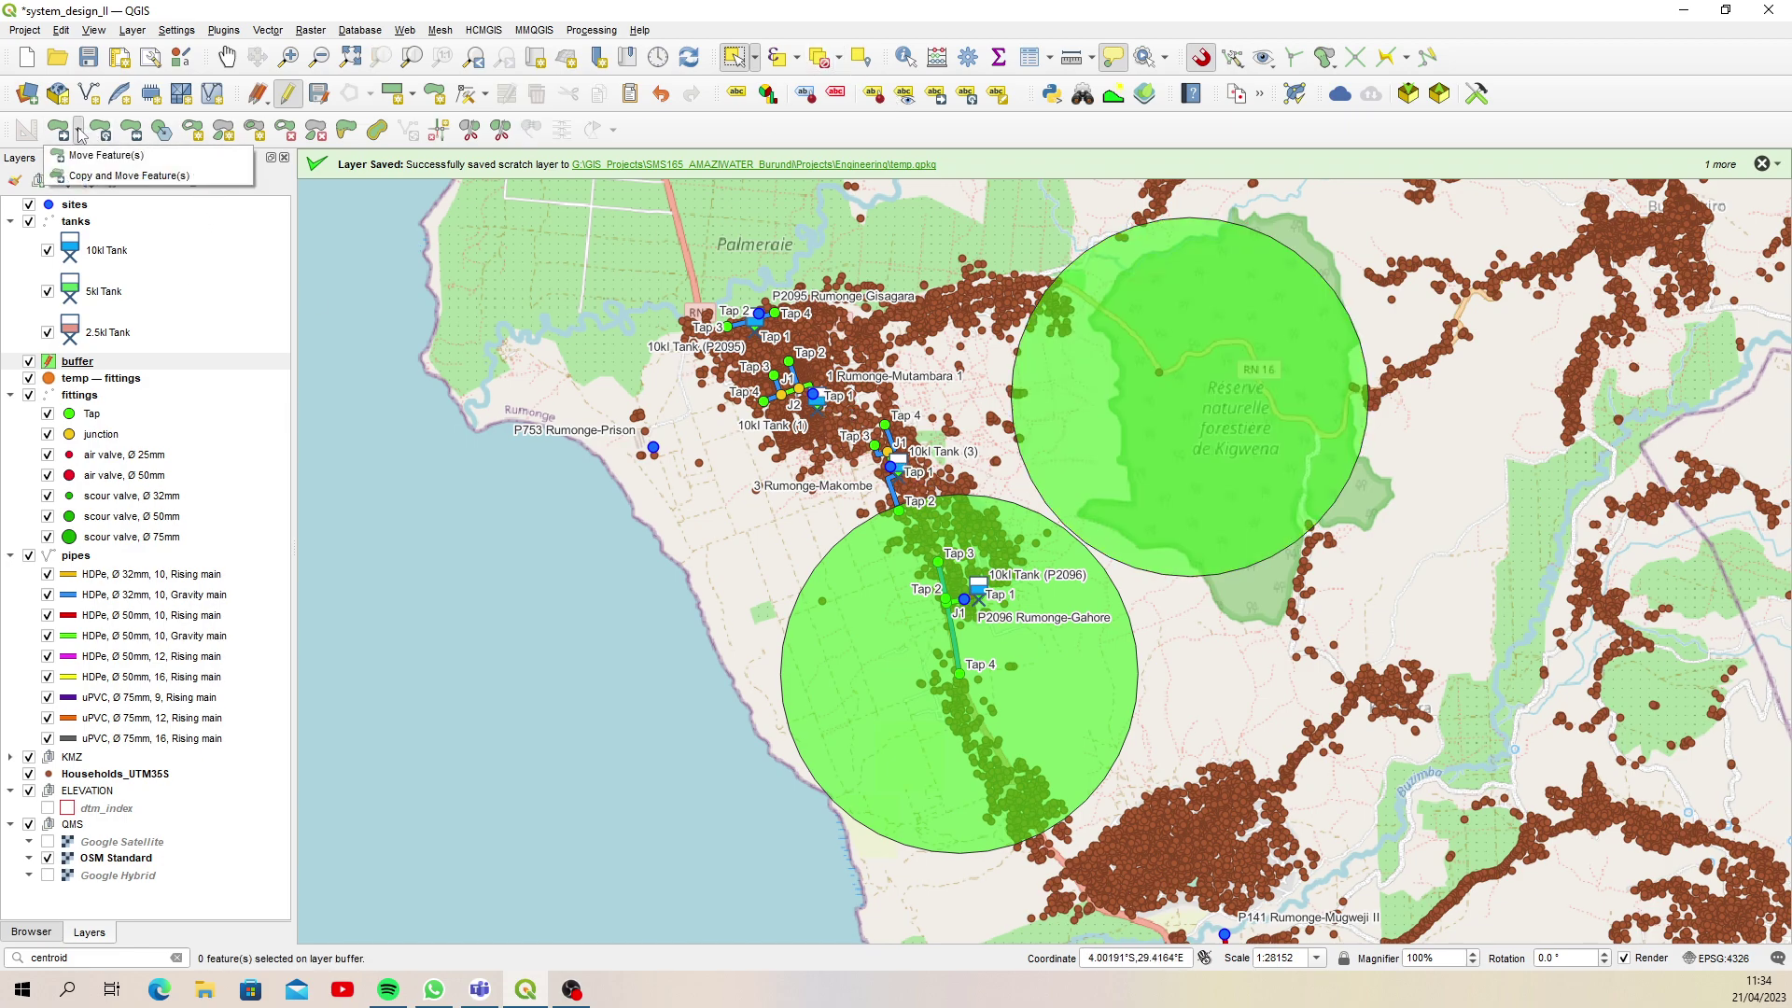
{"action": "left_click", "coordinate": [86, 176]}
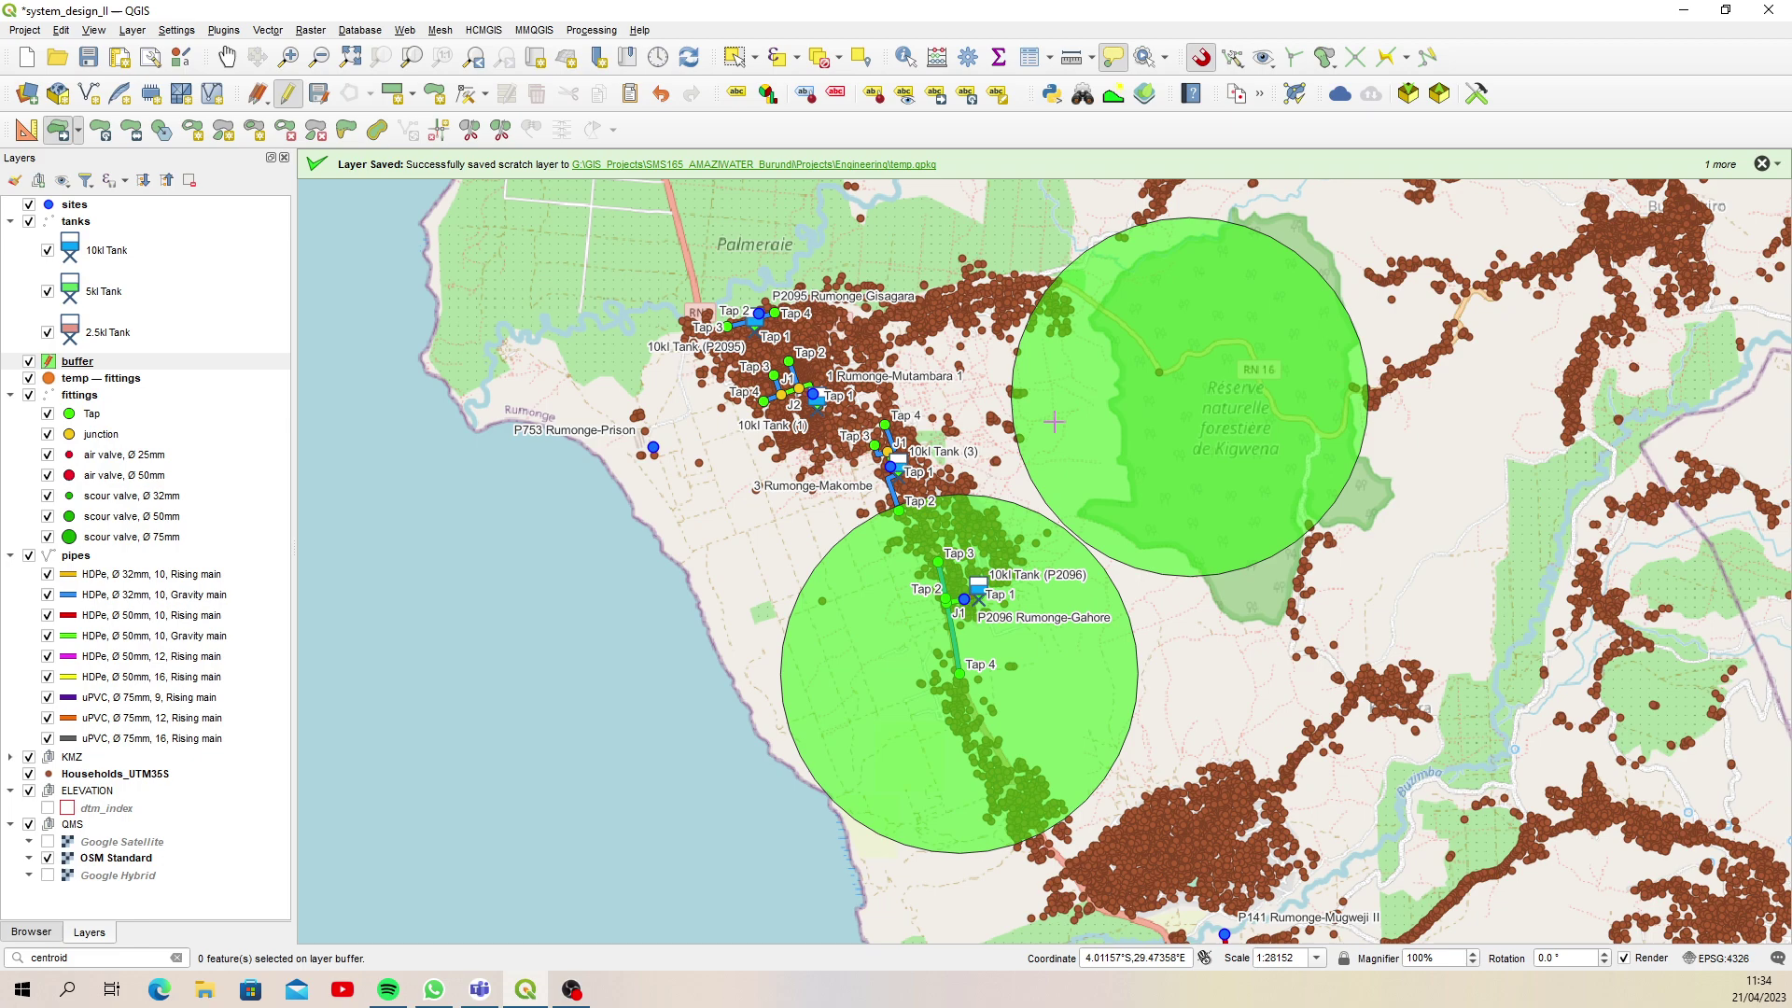
Copy the upper circle south, east and over the northwest tanks, then save the edits
{"action": "left_click", "coordinate": [1160, 426]}
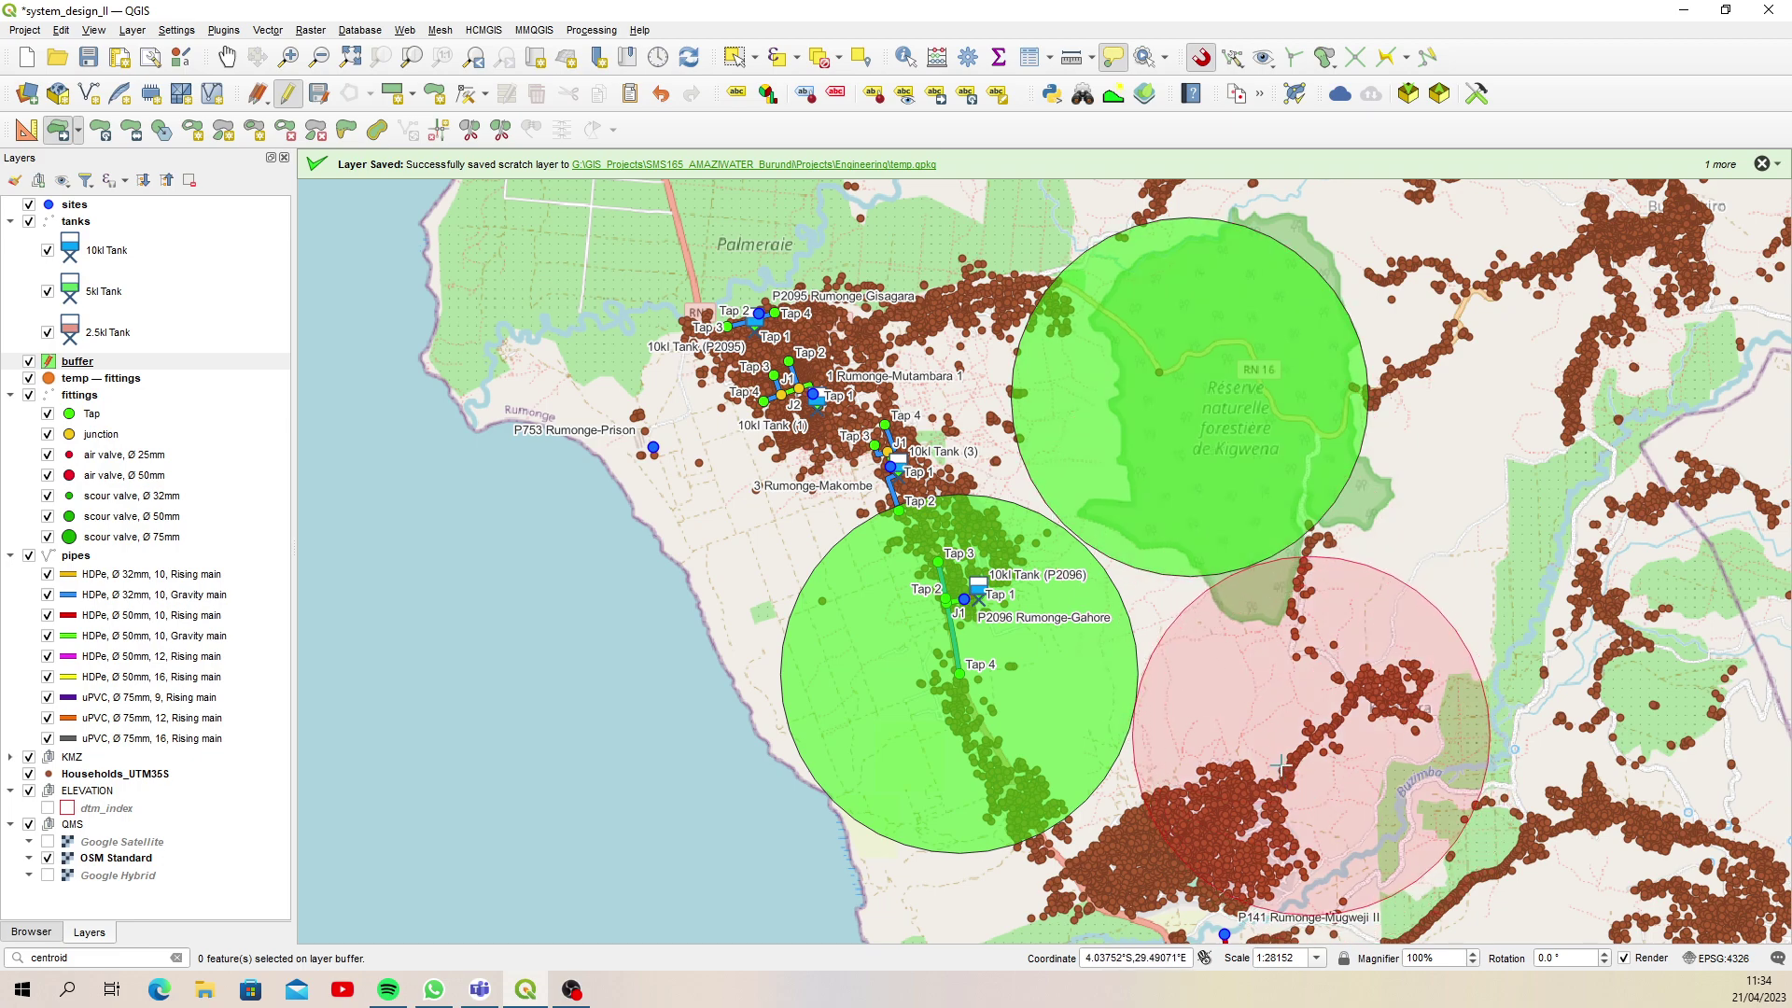
{"action": "left_click", "coordinate": [1189, 670]}
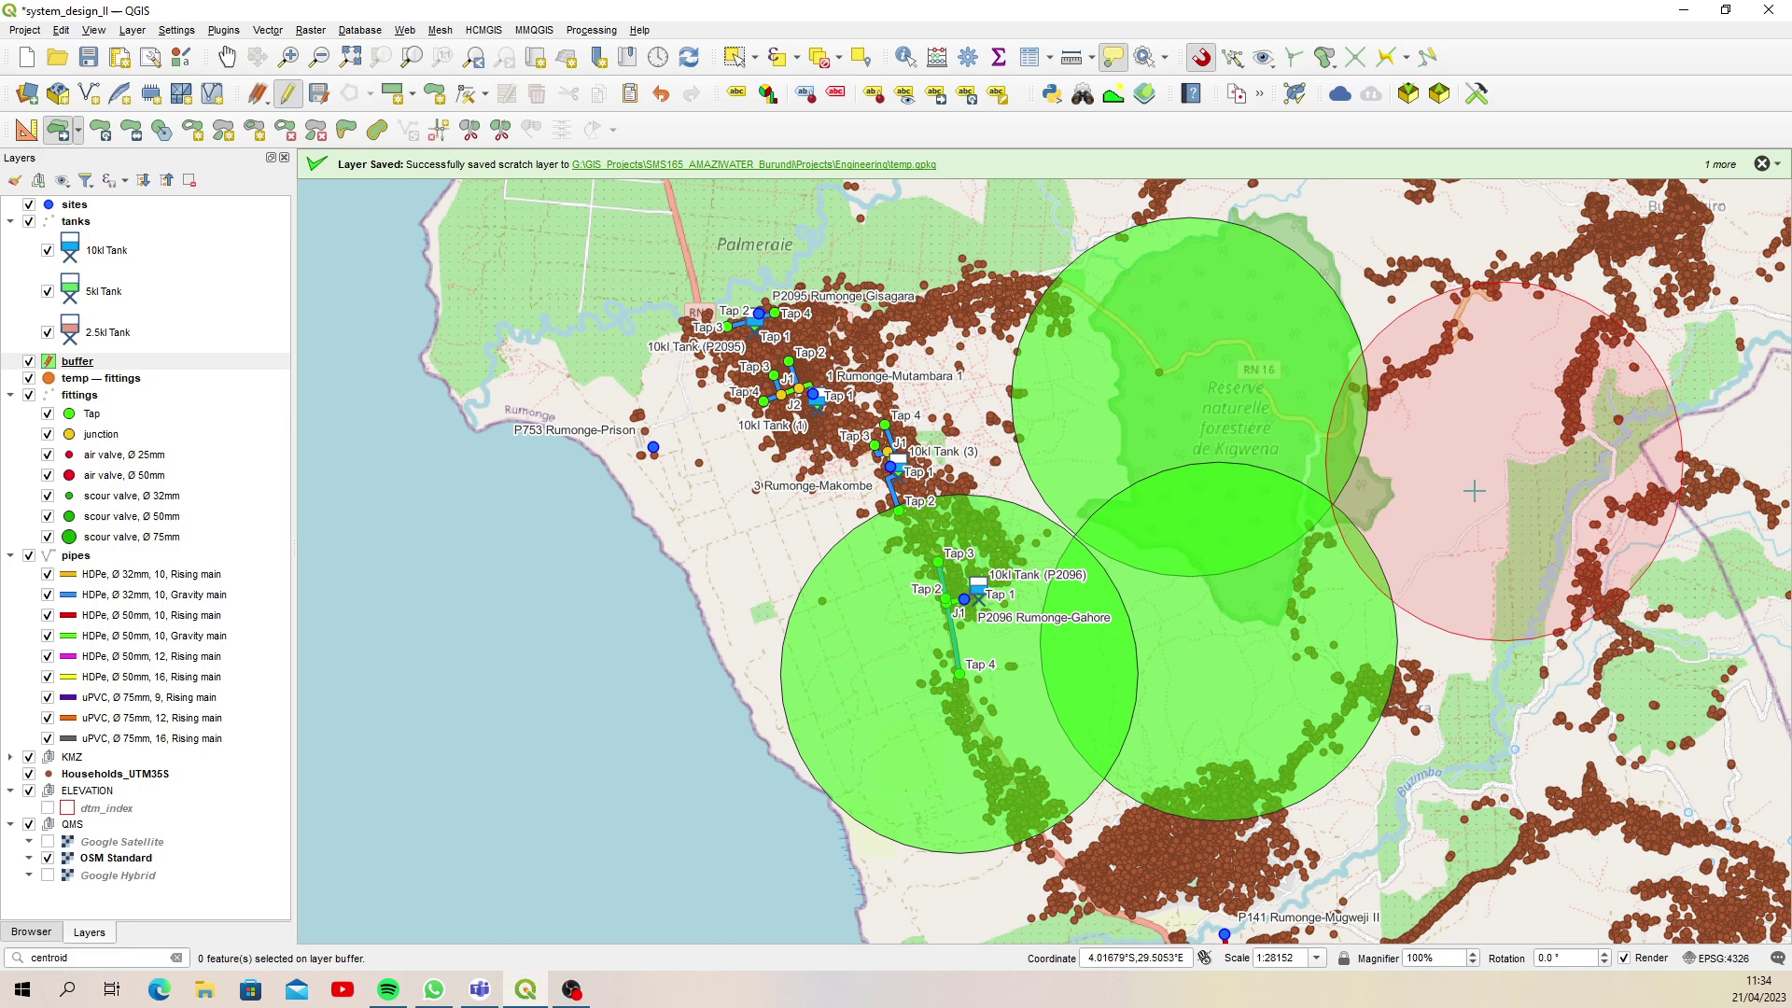
{"action": "left_click", "coordinate": [1474, 490]}
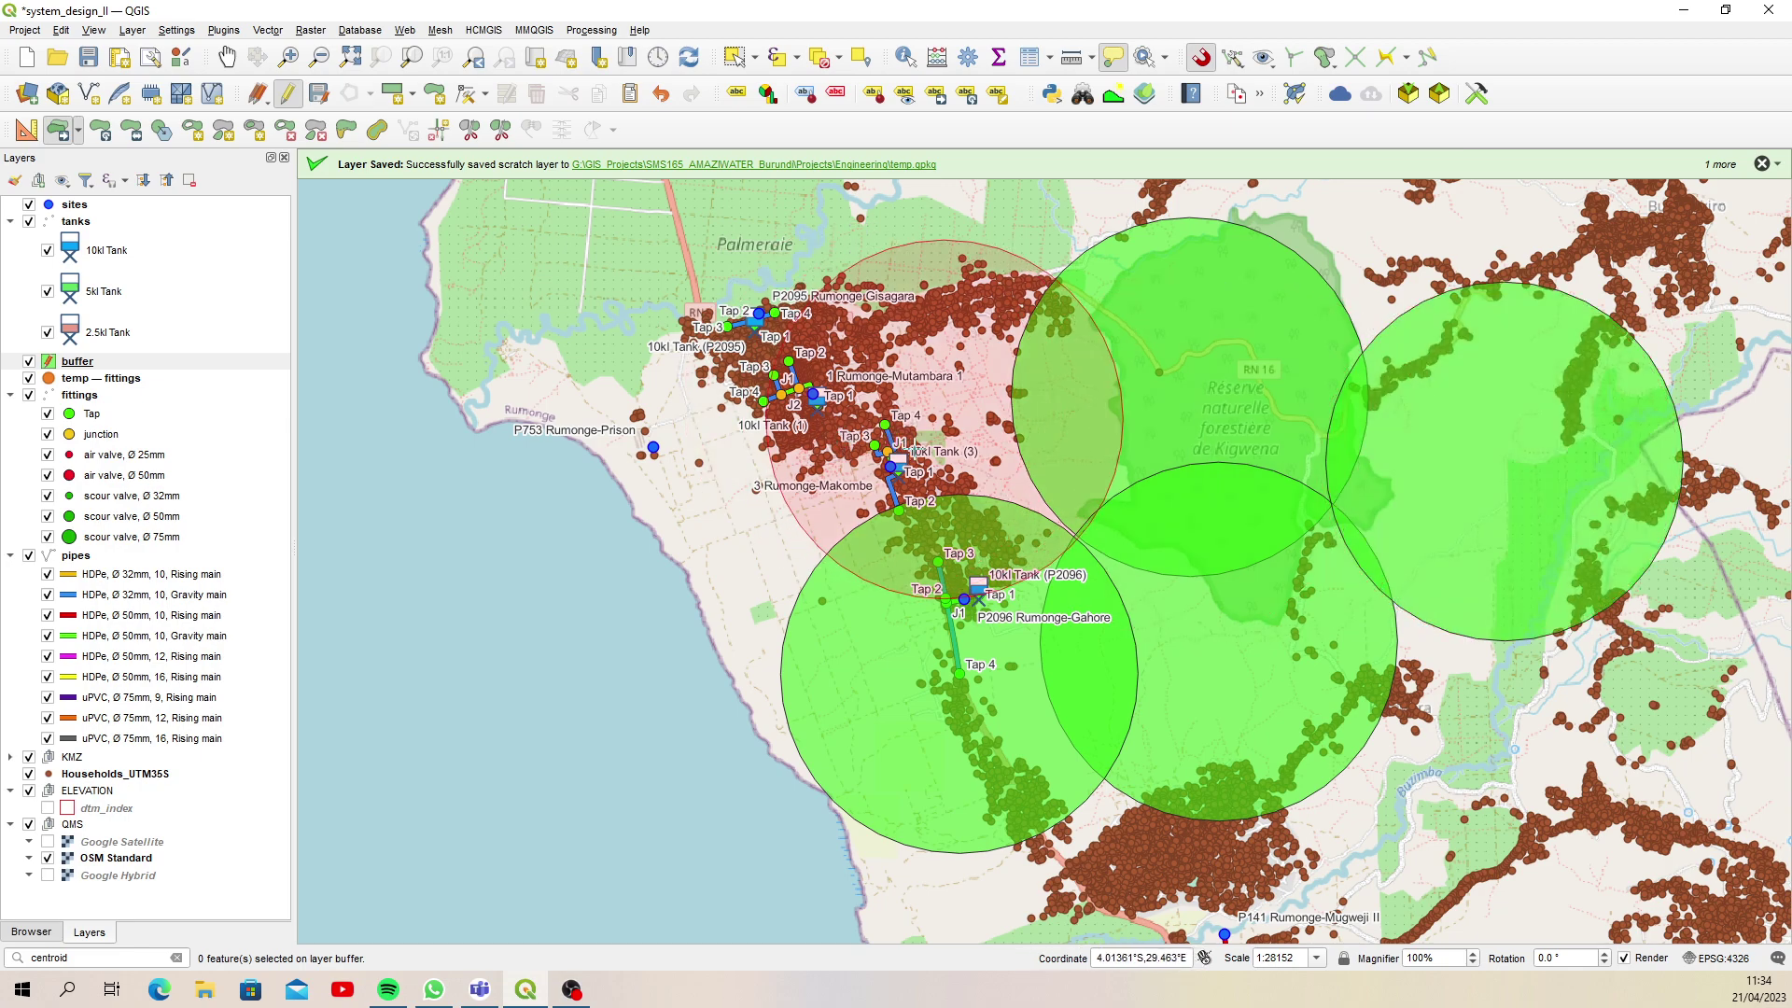
{"action": "left_click", "coordinate": [917, 451]}
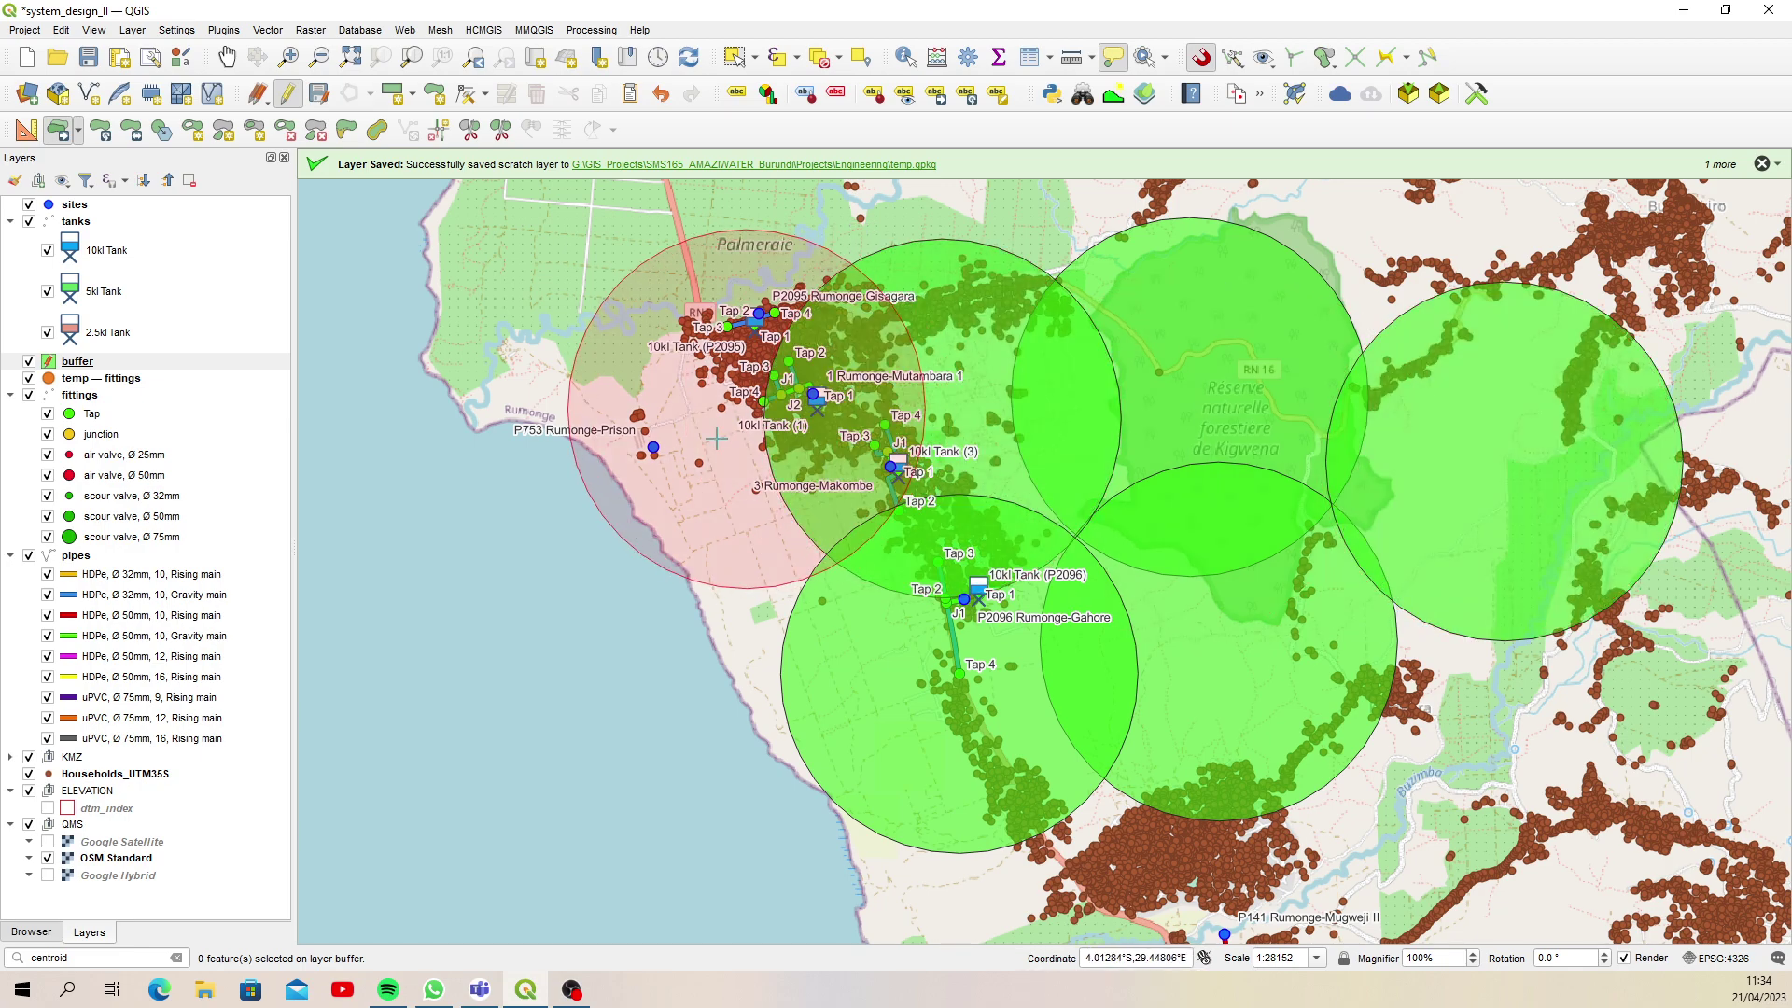
{"action": "right_click", "coordinate": [715, 437]}
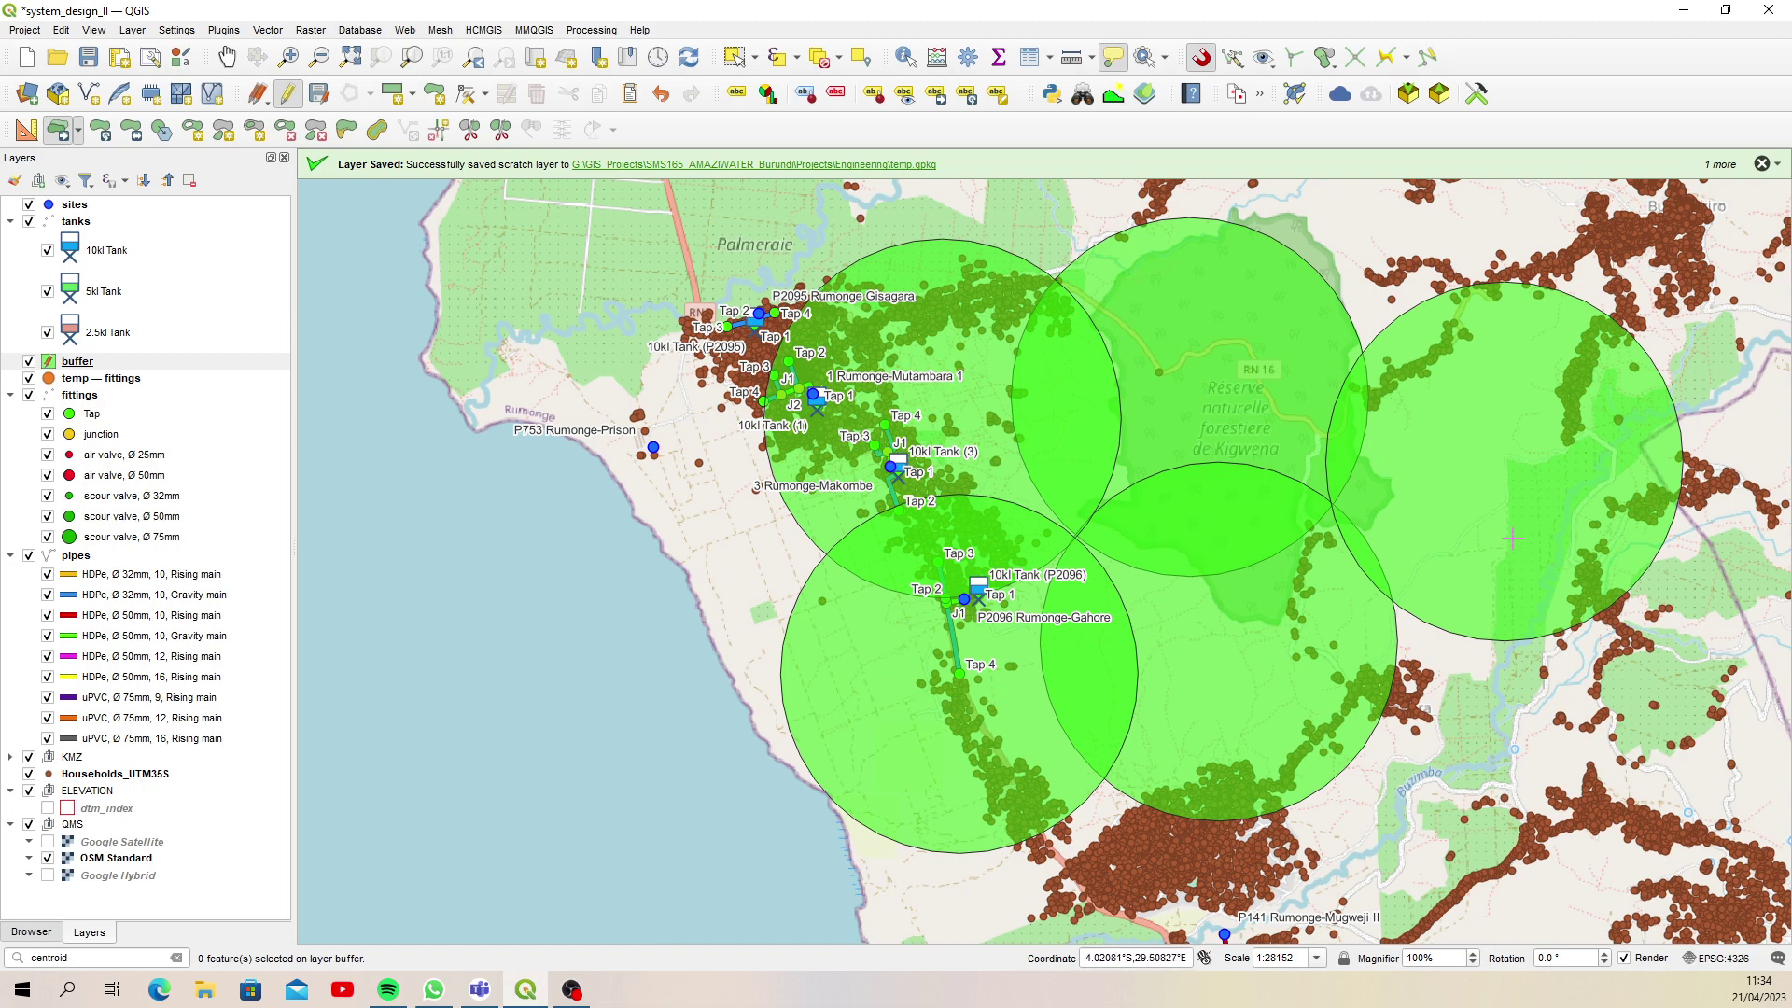
{"action": "mouse_move", "coordinate": [1509, 537]}
{"action": "left_click", "coordinate": [287, 93]}
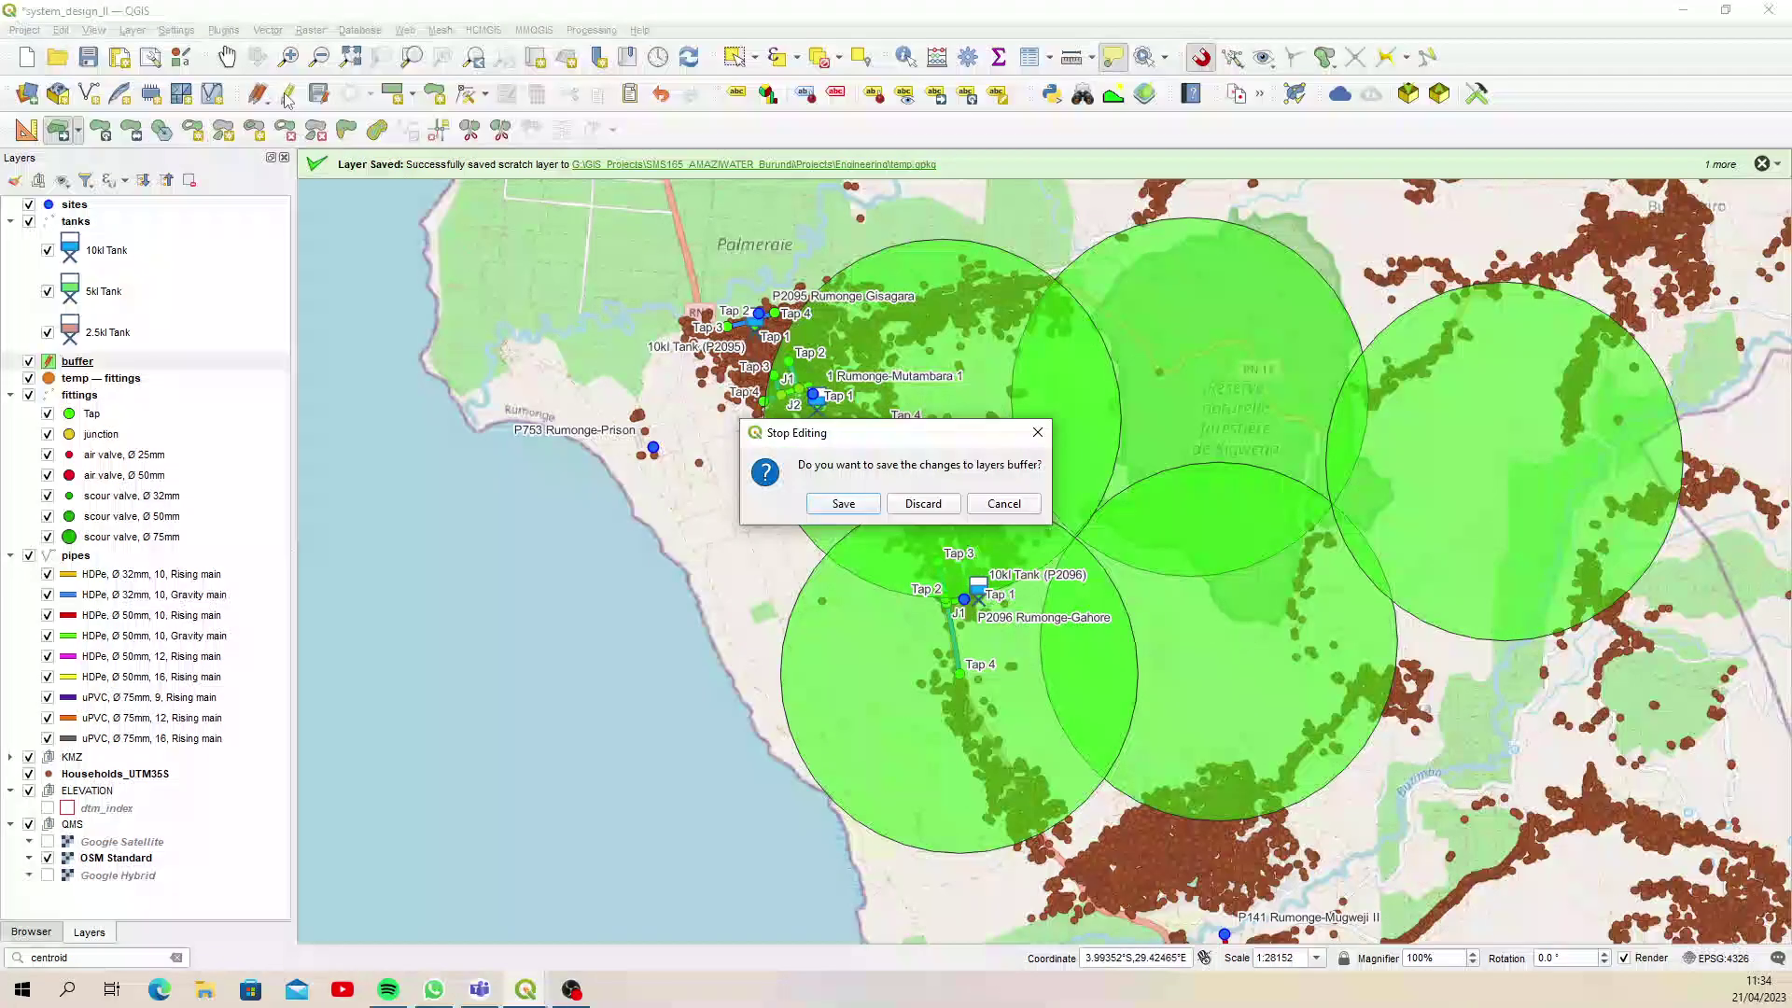
{"action": "left_click", "coordinate": [830, 507]}
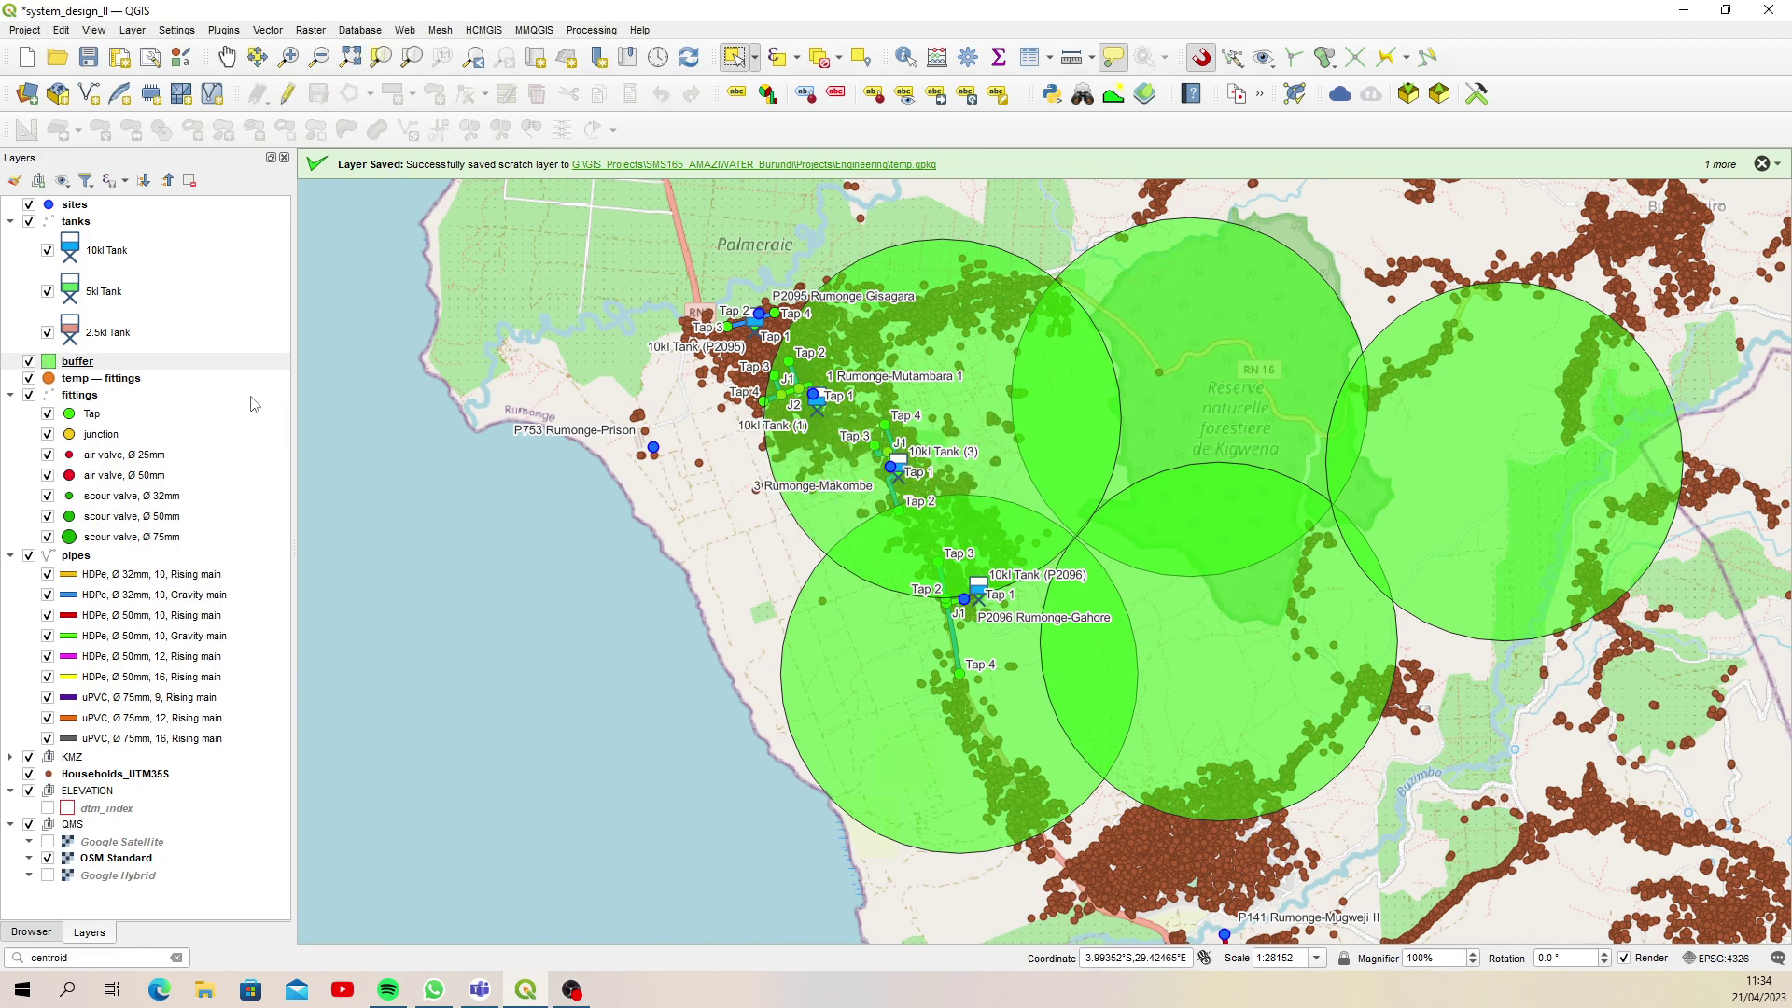
Add a 32-bit integer field named hholds to the buffer layer's attribute table and save the edit
{"action": "left_click", "coordinate": [1030, 57]}
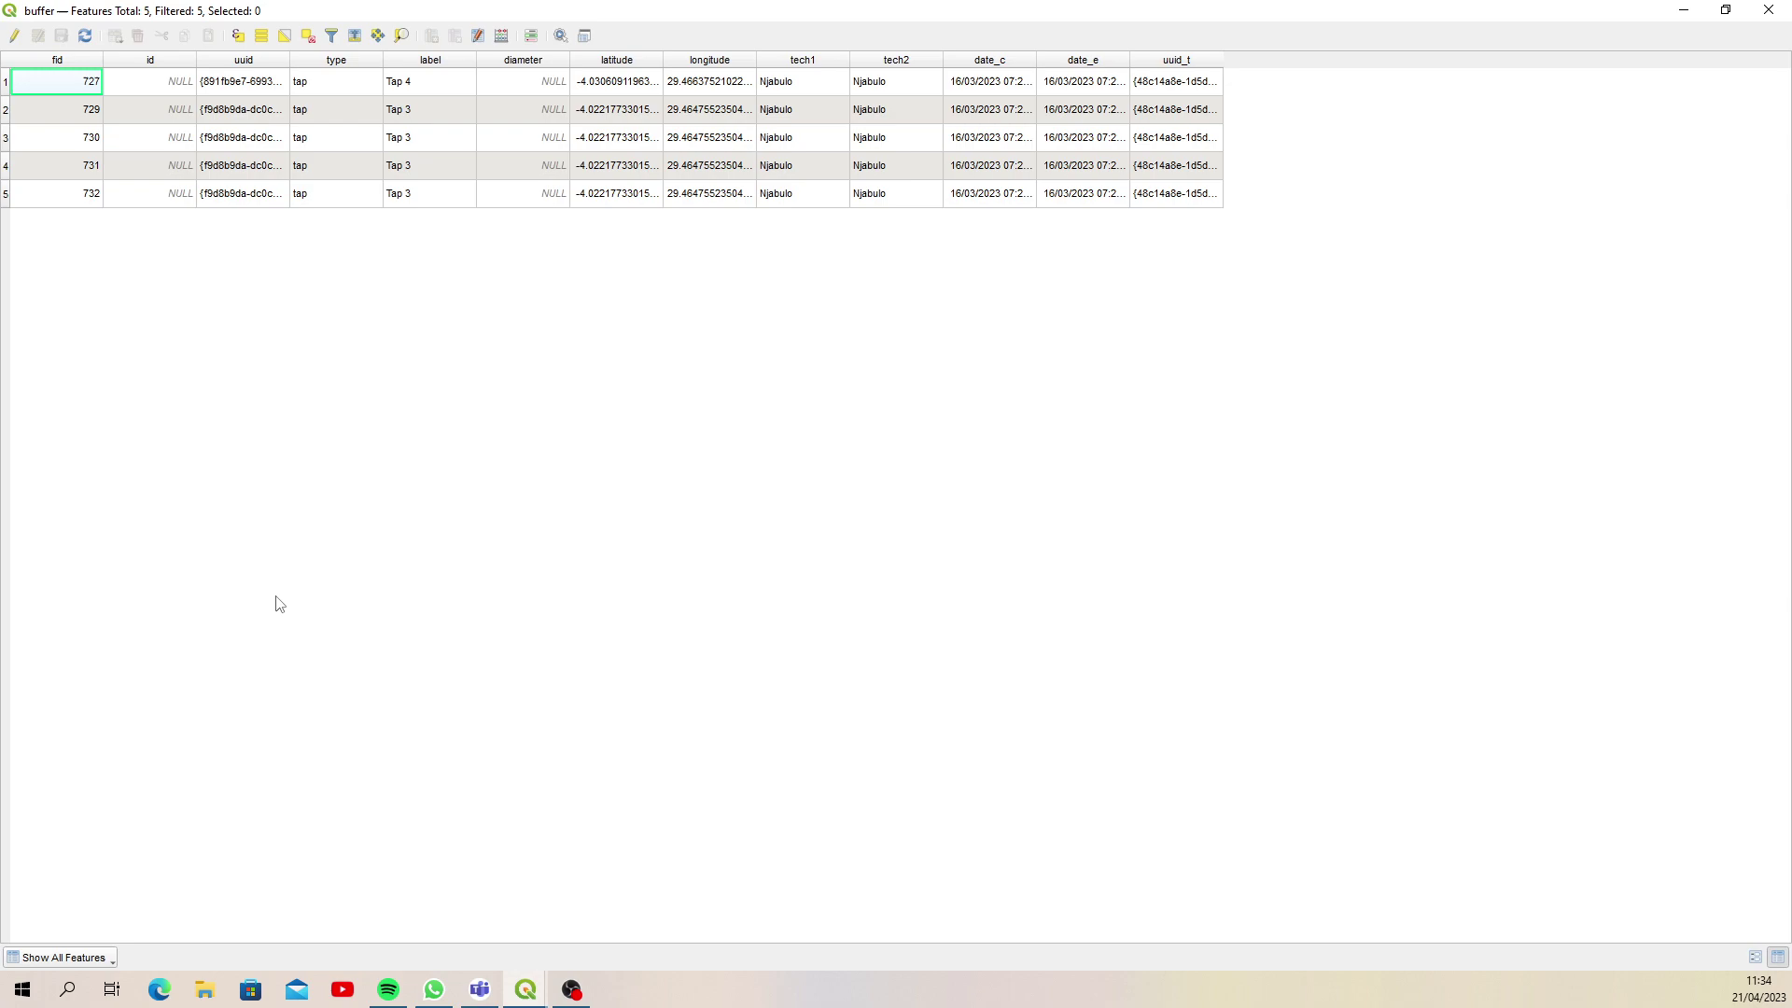
{"action": "left_click", "coordinate": [15, 36]}
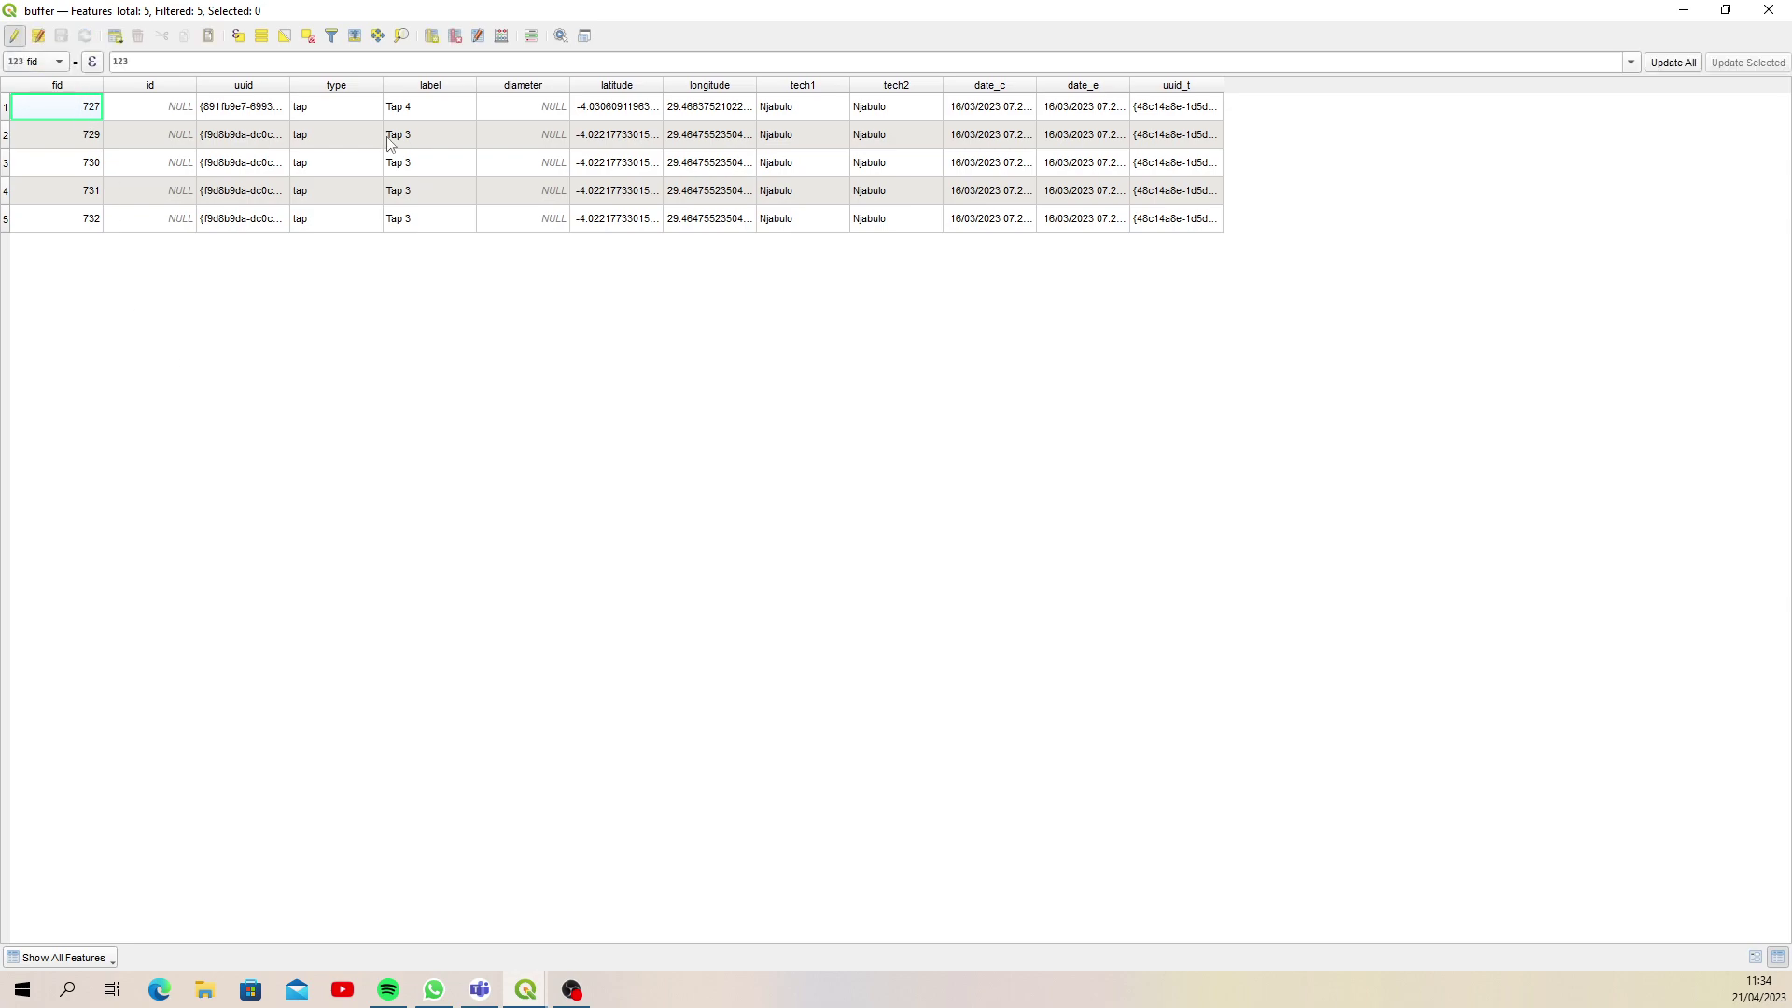
{"action": "left_click", "coordinate": [431, 36]}
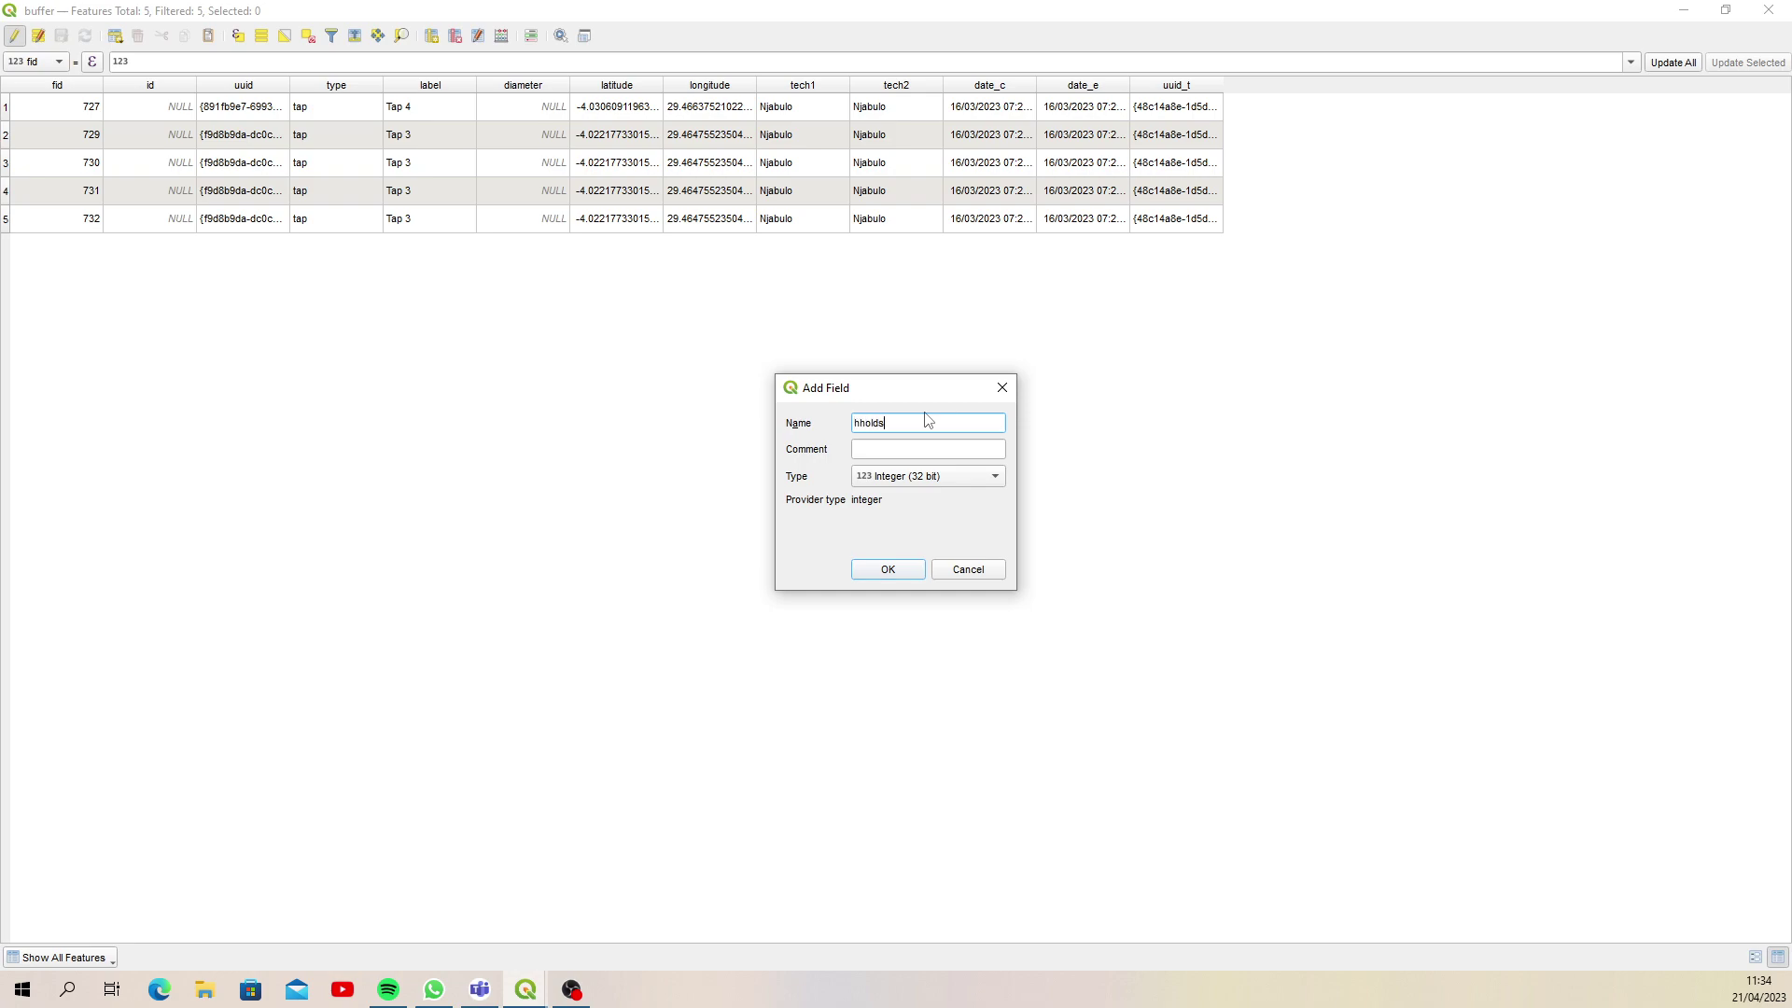
{"action": "left_click", "coordinate": [912, 571]}
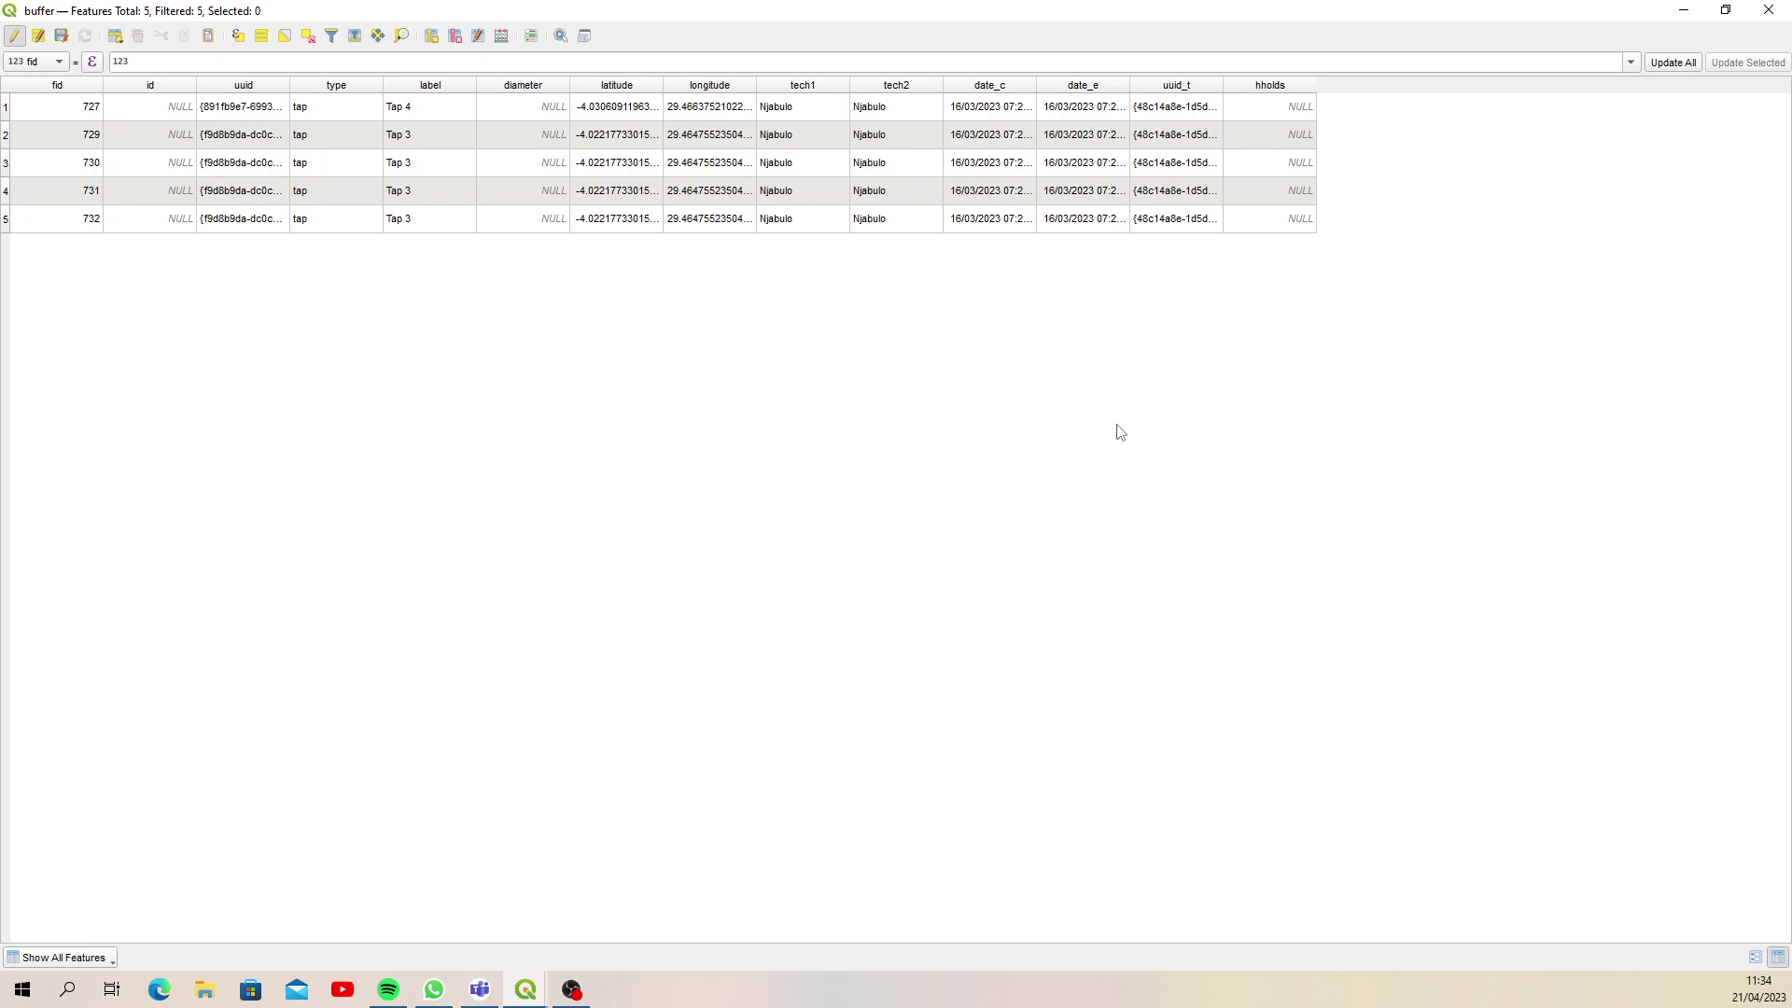
{"action": "left_click", "coordinate": [1769, 9]}
{"action": "left_click", "coordinate": [288, 97]}
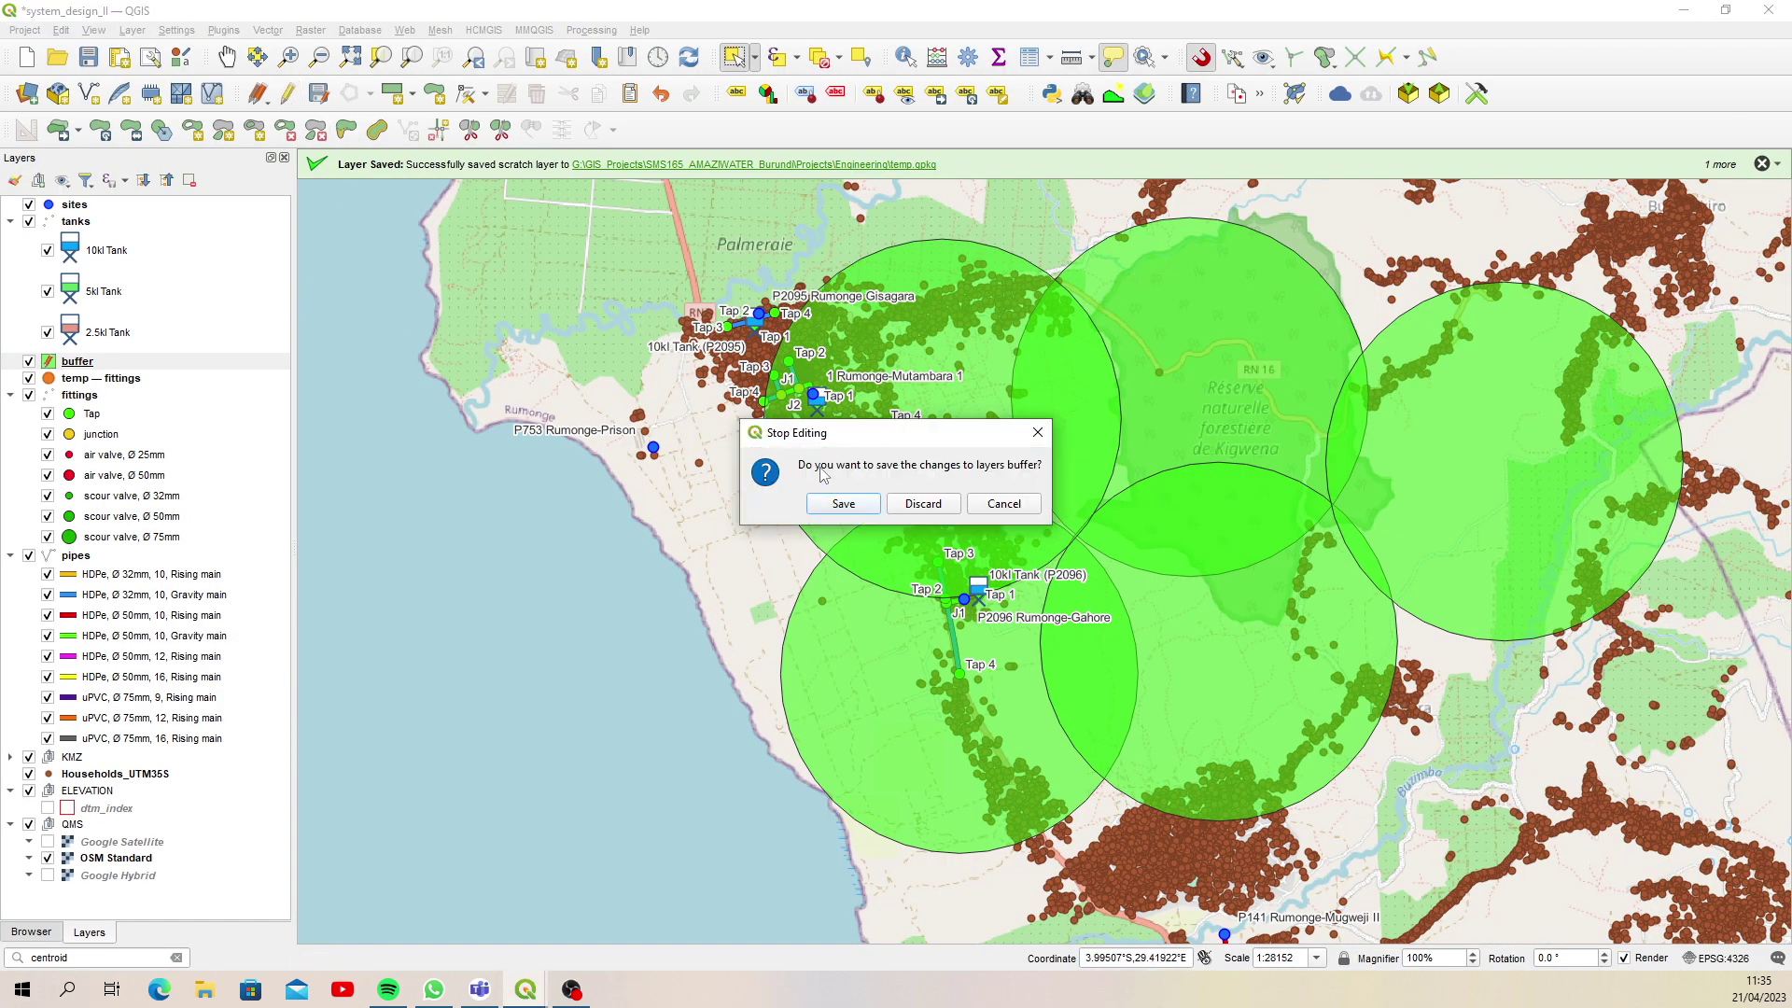
{"action": "left_click", "coordinate": [858, 505]}
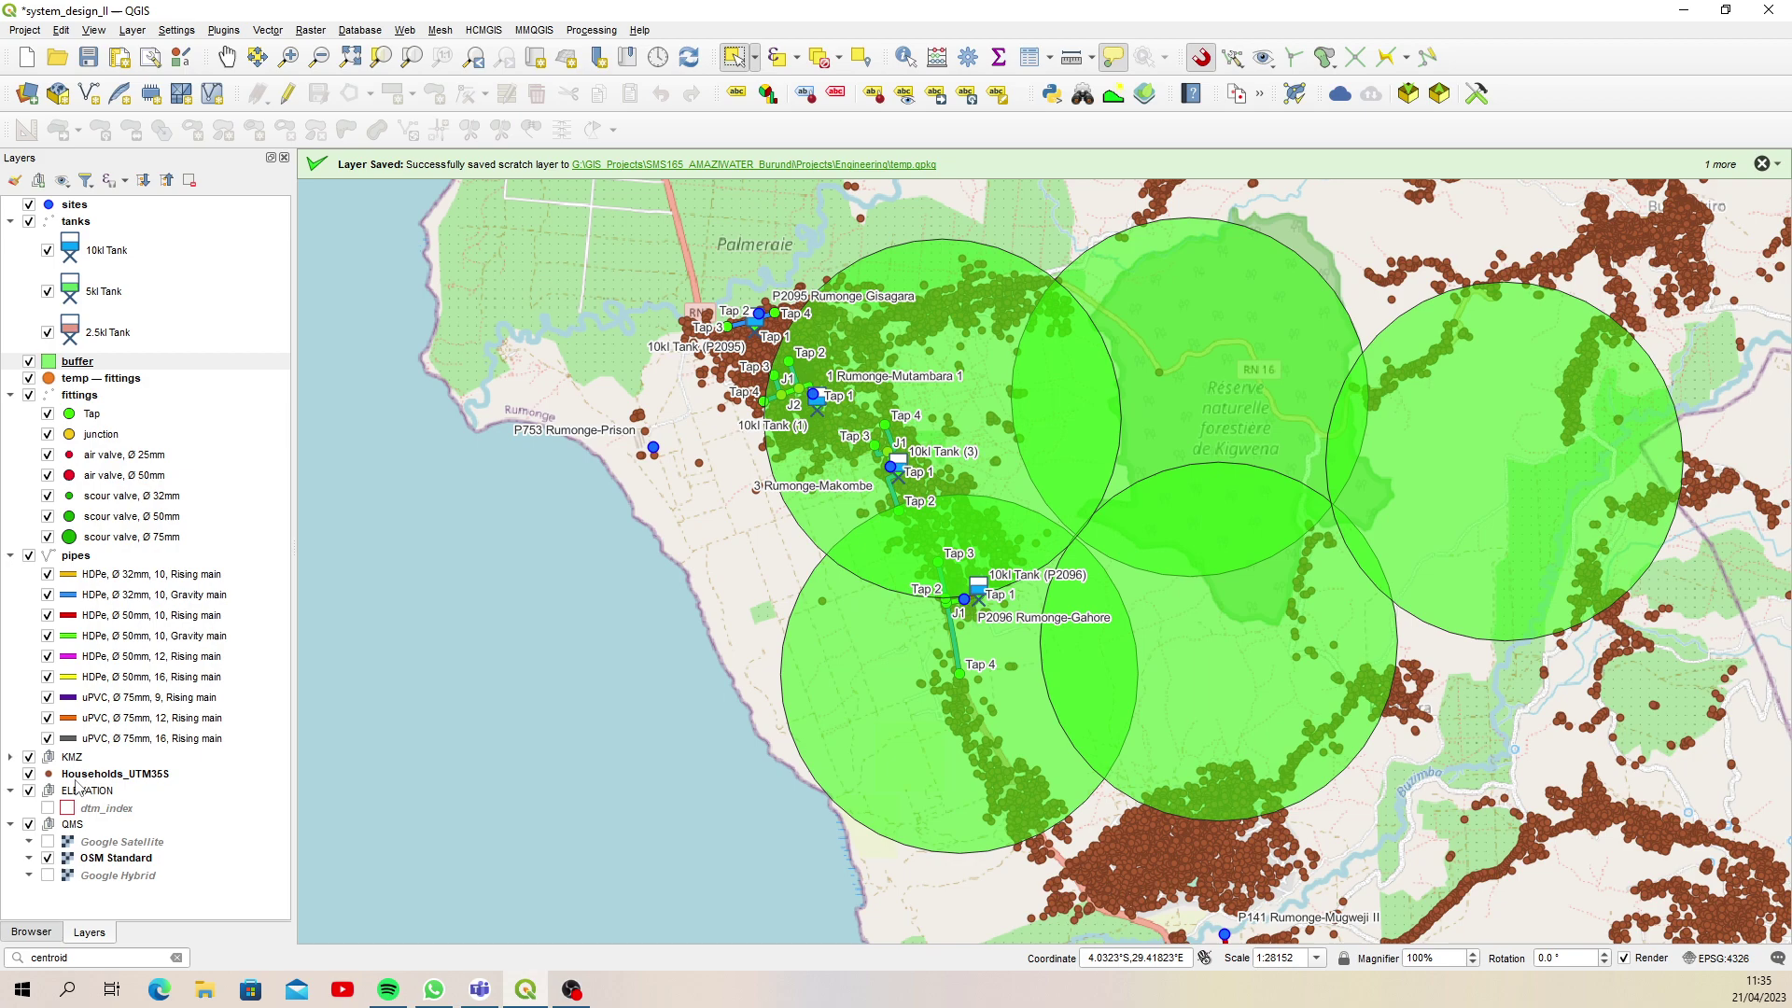
Run Count Points in Polygon on the buffers with Households_UTM35S points, writing counts into hholds
{"action": "left_click", "coordinate": [112, 957]}
{"action": "left_click_drag", "start_coordinate": [101, 957], "coordinate": [7, 956]}
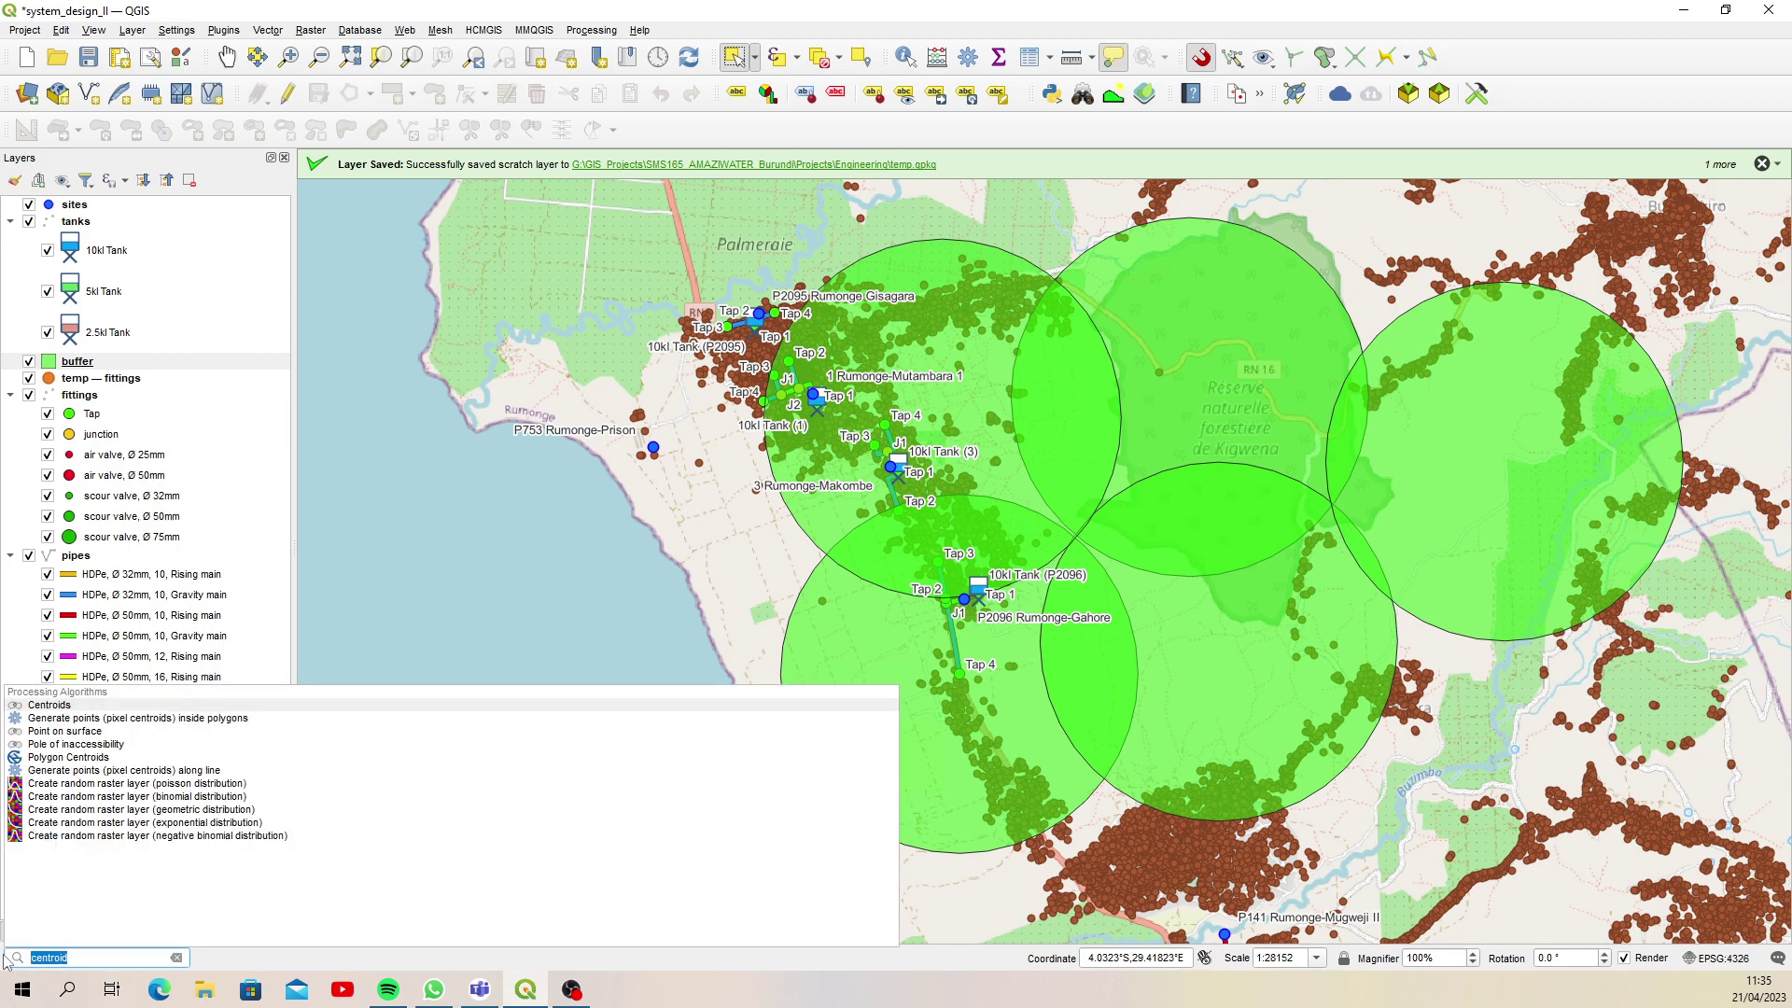
{"action": "type", "text": "con"}
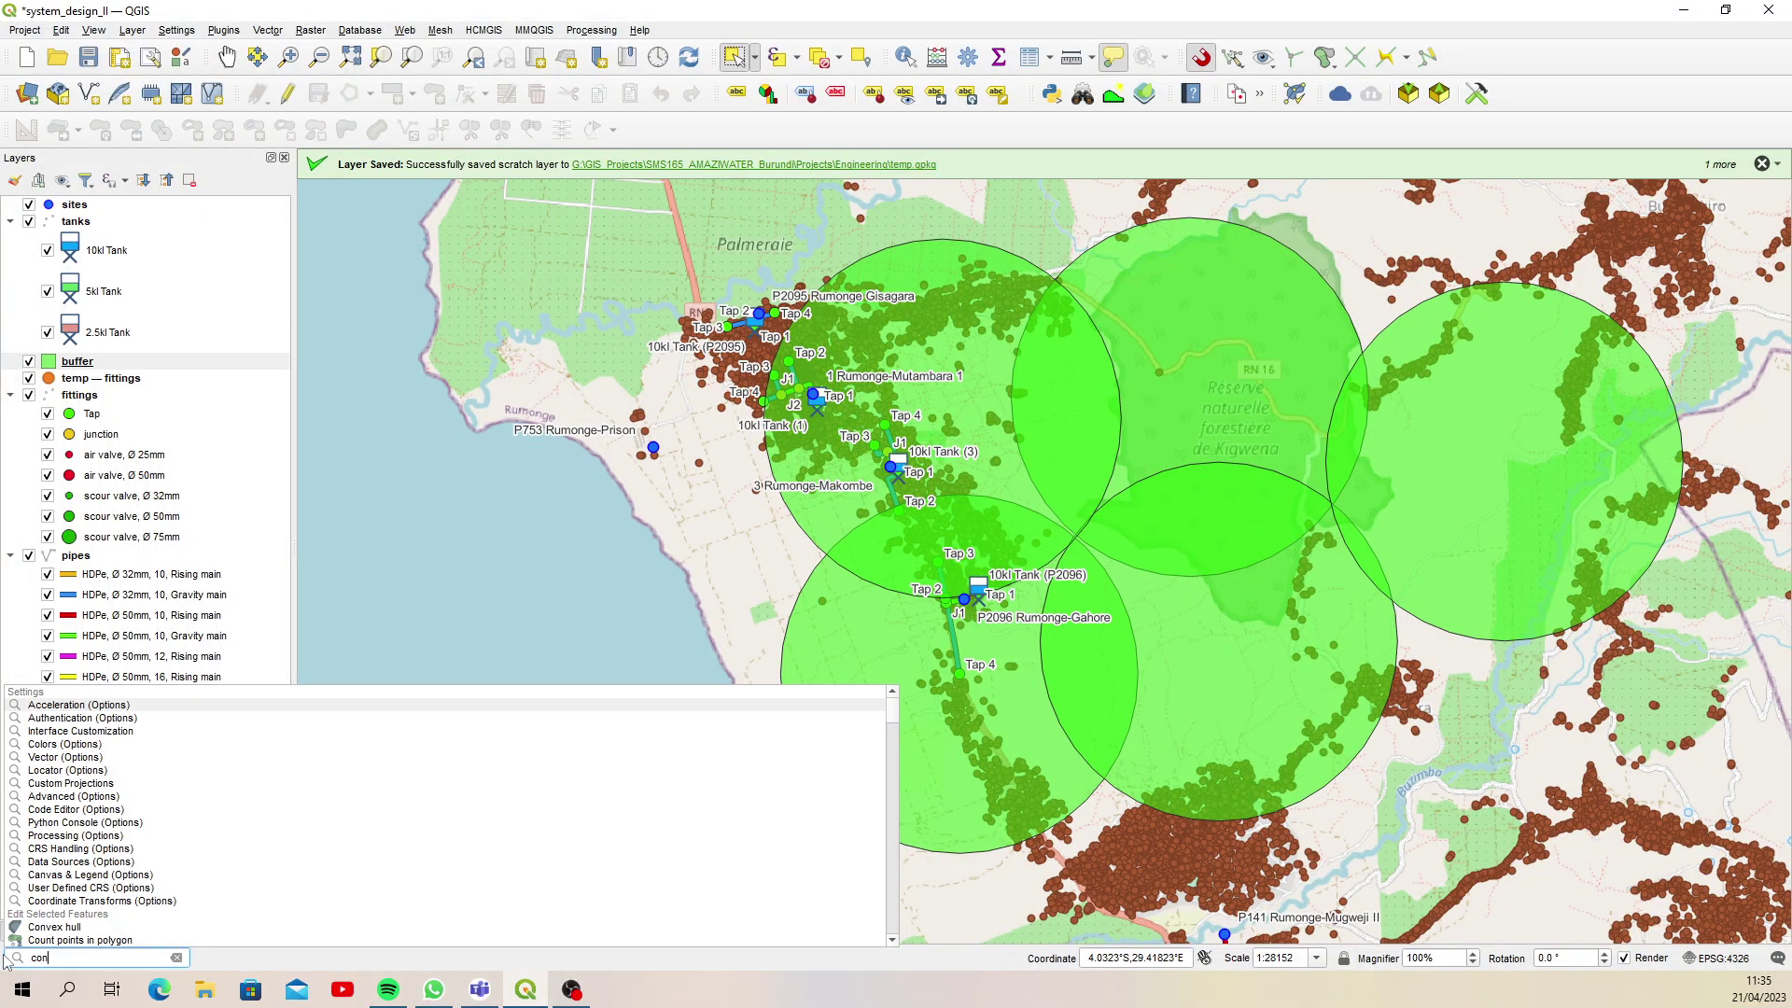
{"action": "type", "text": "unt"}
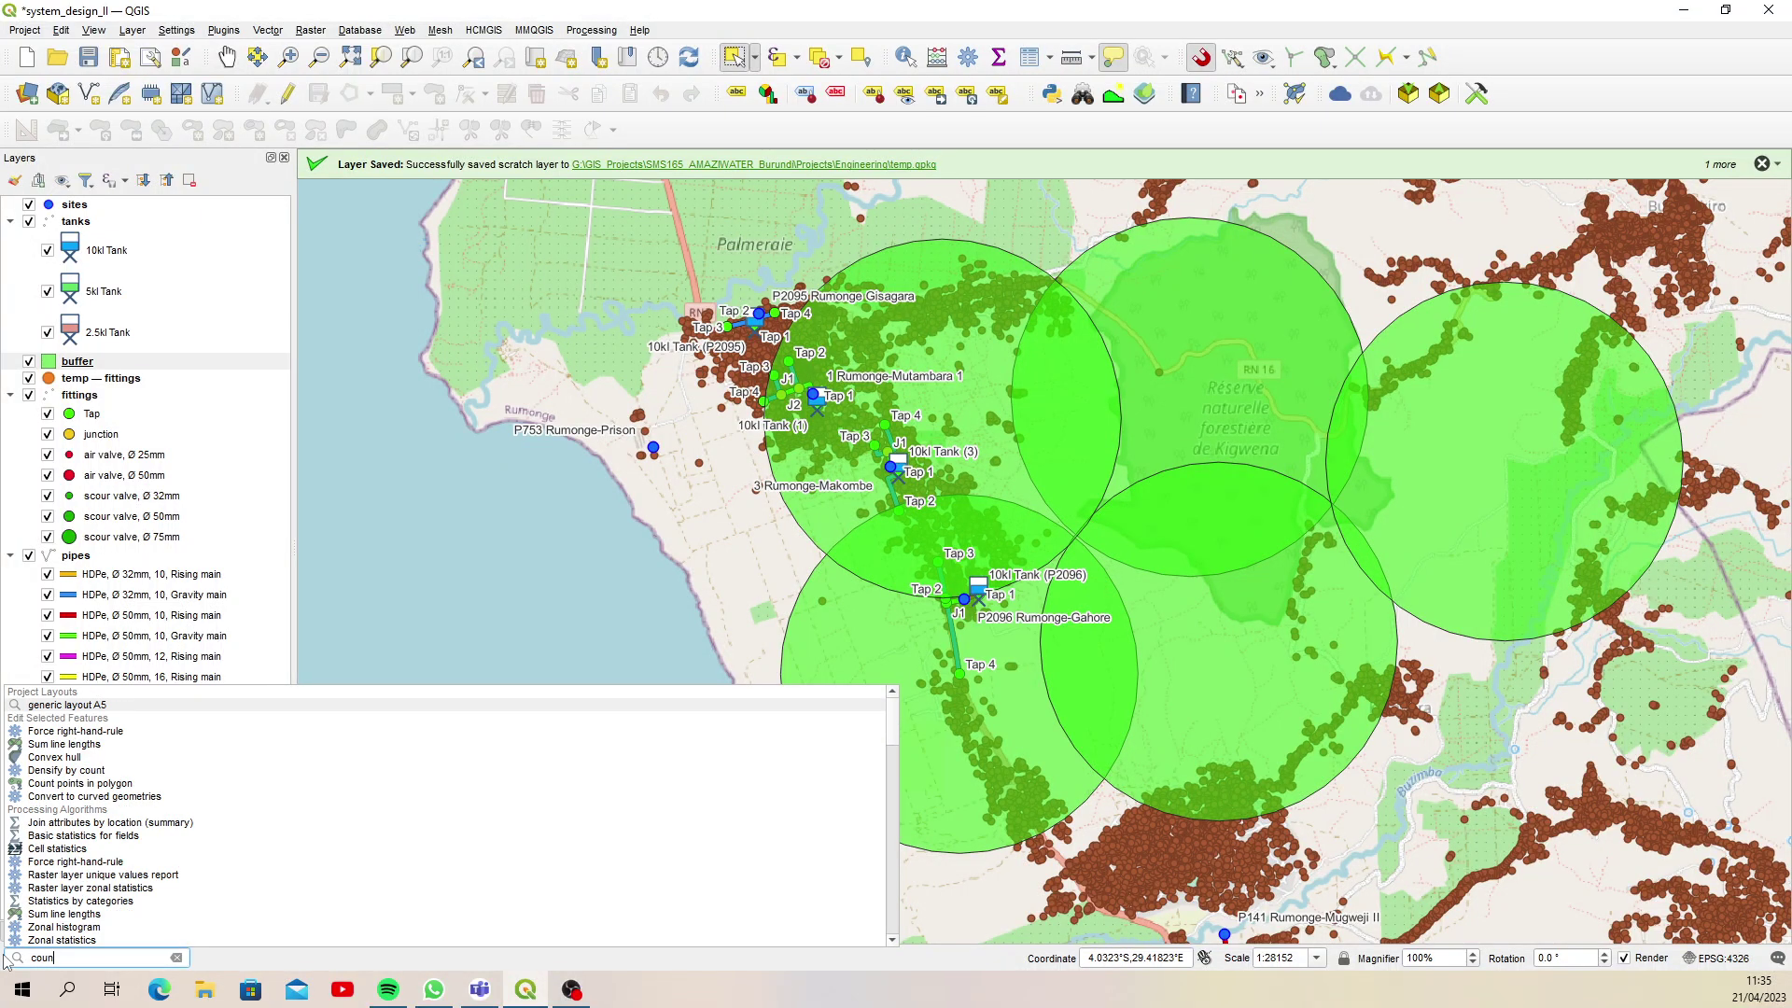
{"action": "left_click", "coordinate": [122, 744]}
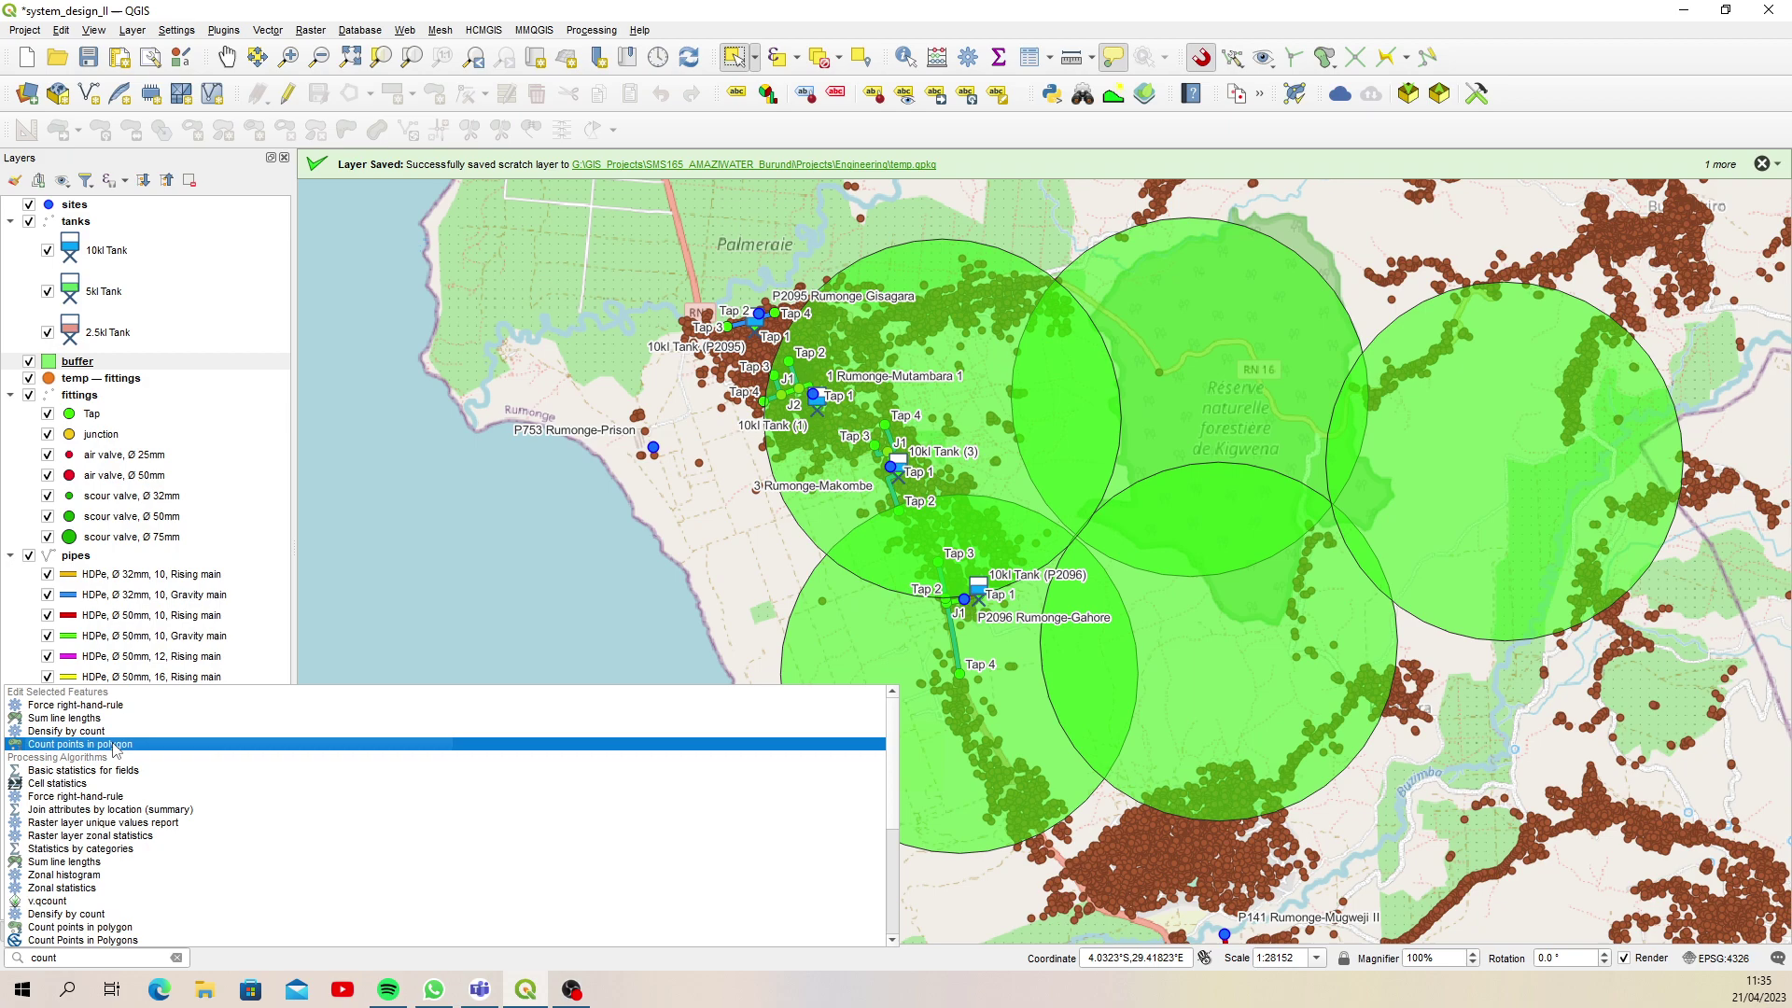
{"action": "left_click", "coordinate": [812, 267]}
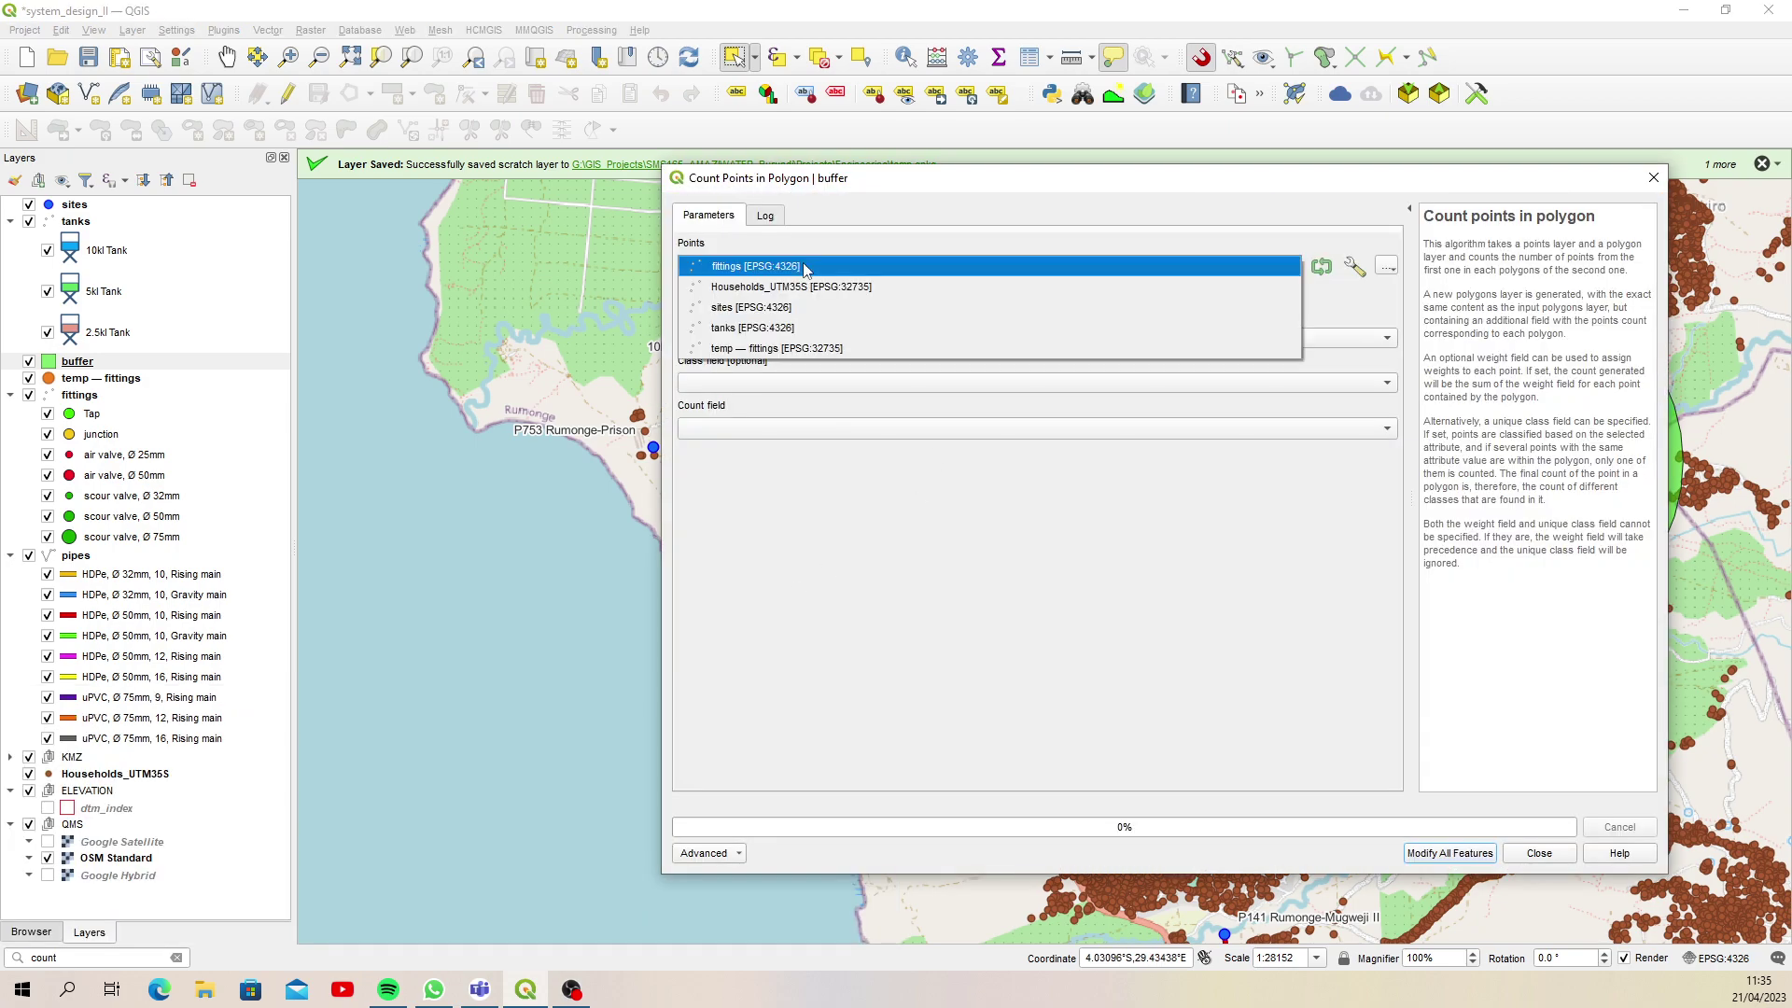
{"action": "left_click", "coordinate": [859, 286]}
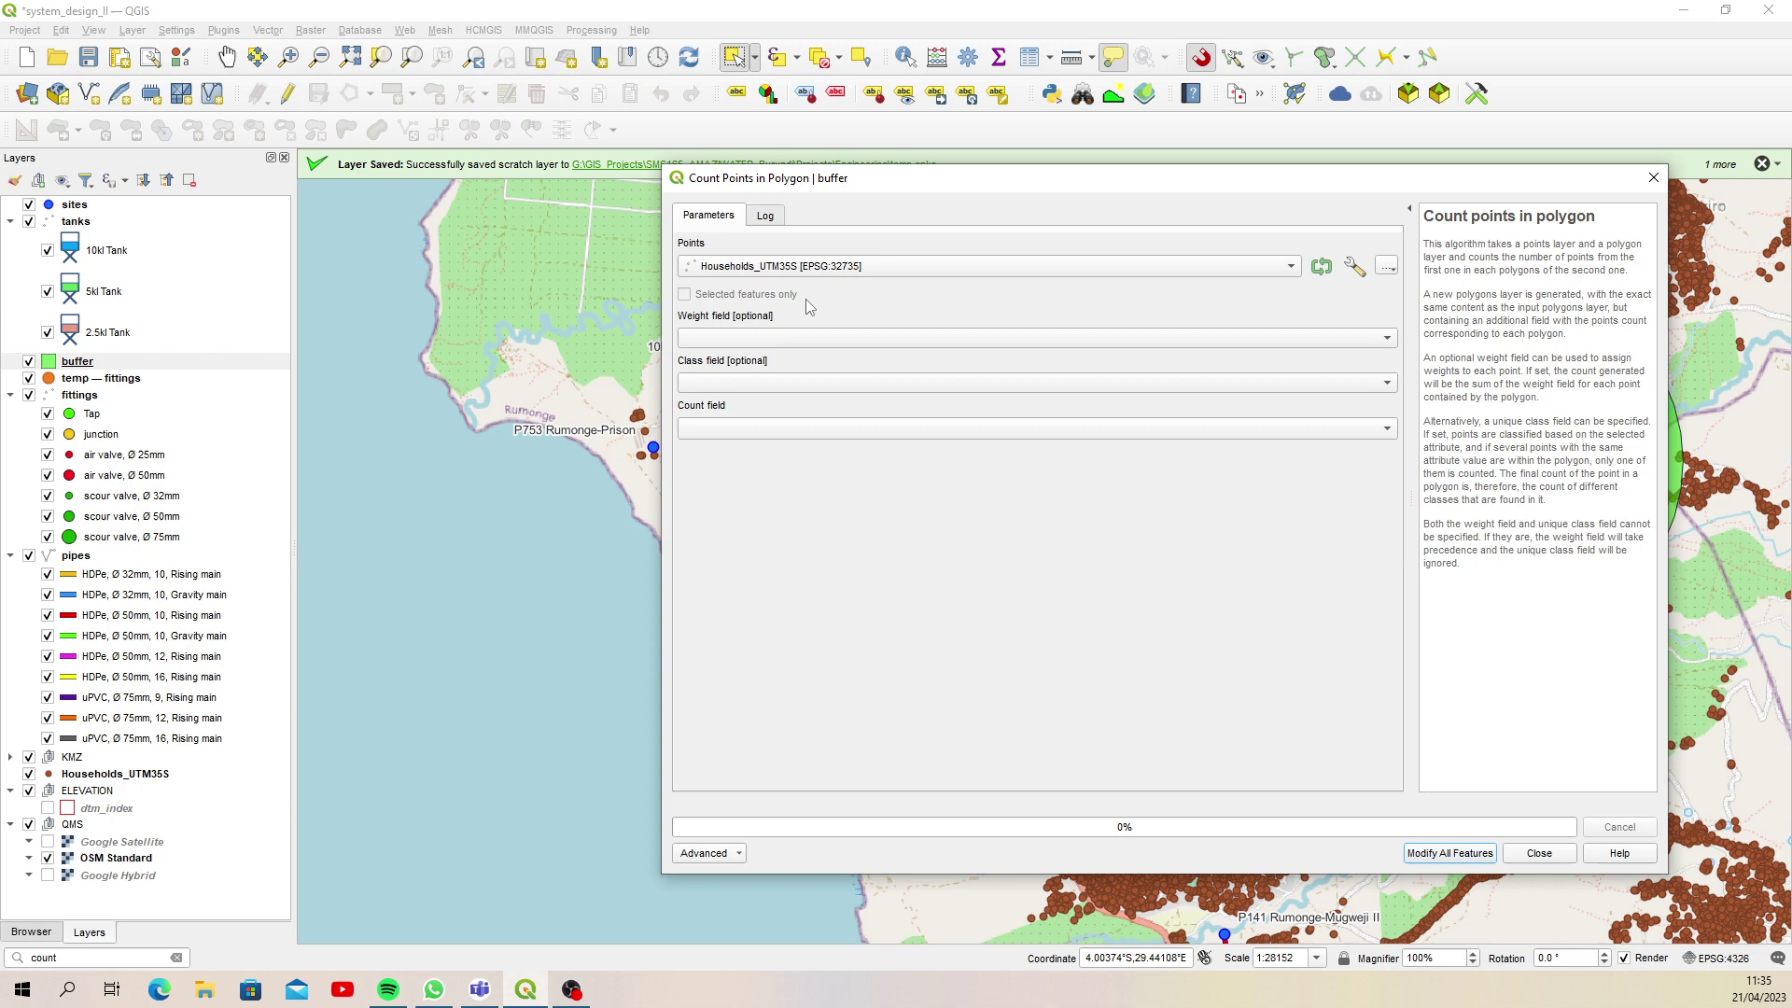
{"action": "left_click", "coordinate": [741, 428]}
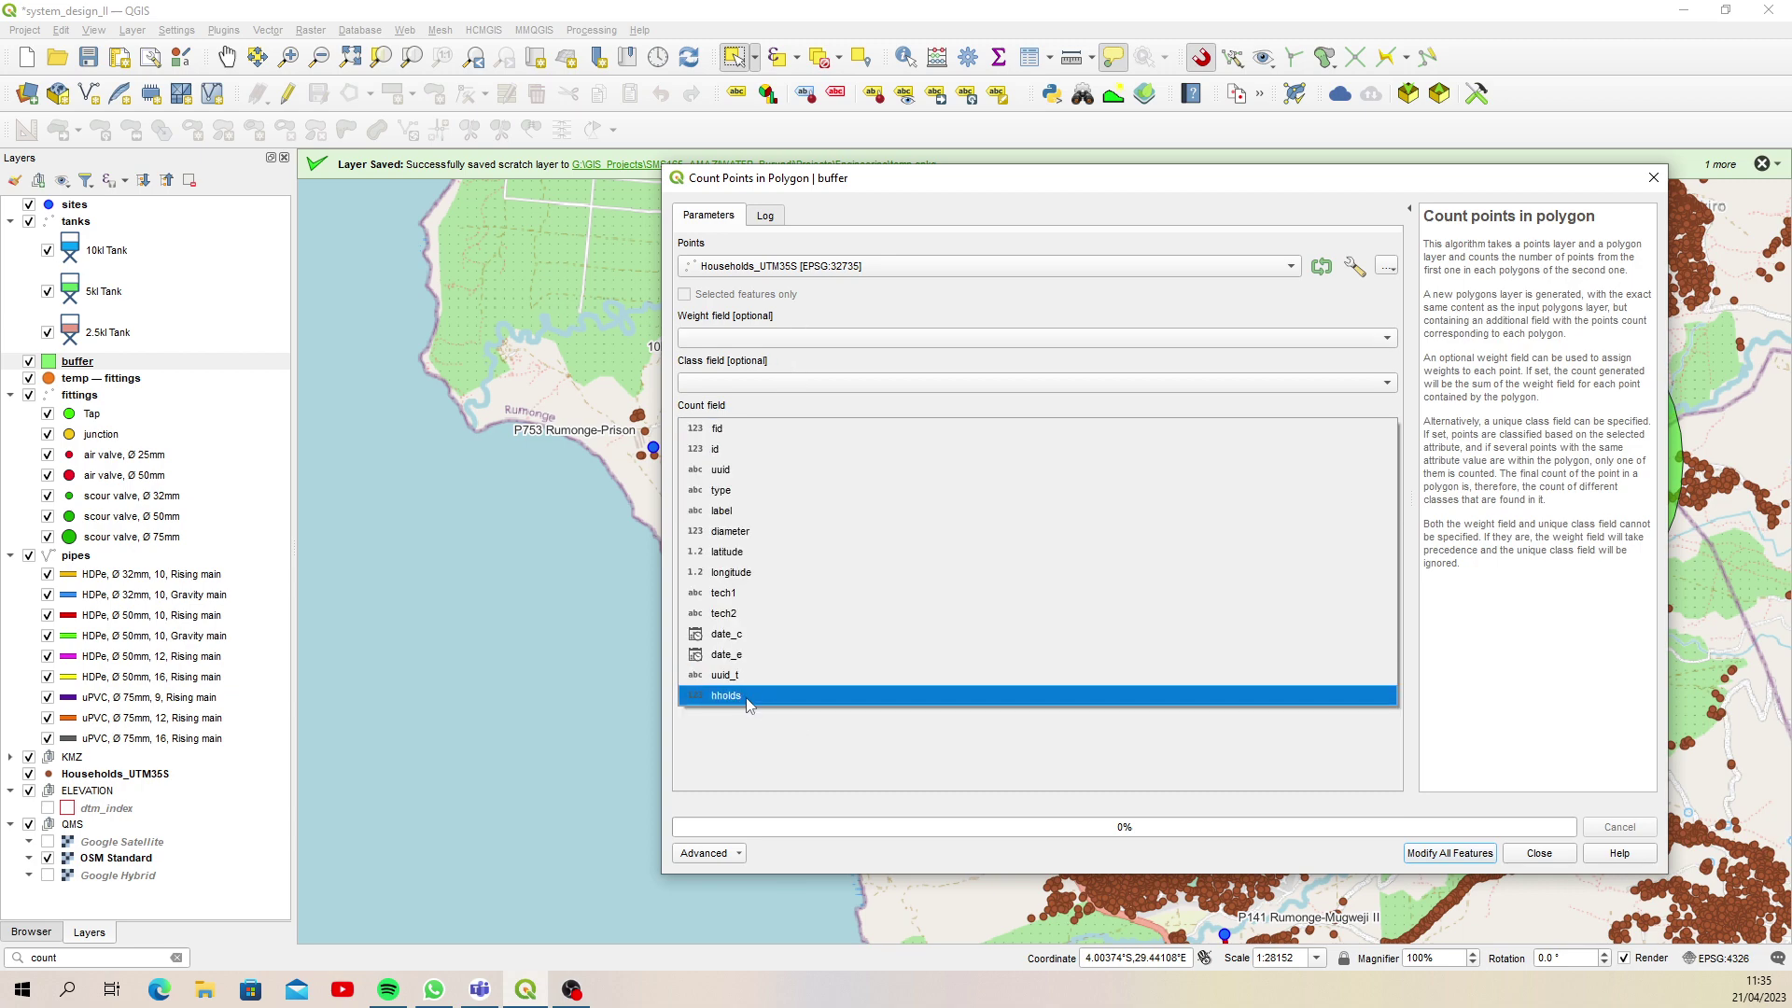
{"action": "left_click", "coordinate": [732, 695]}
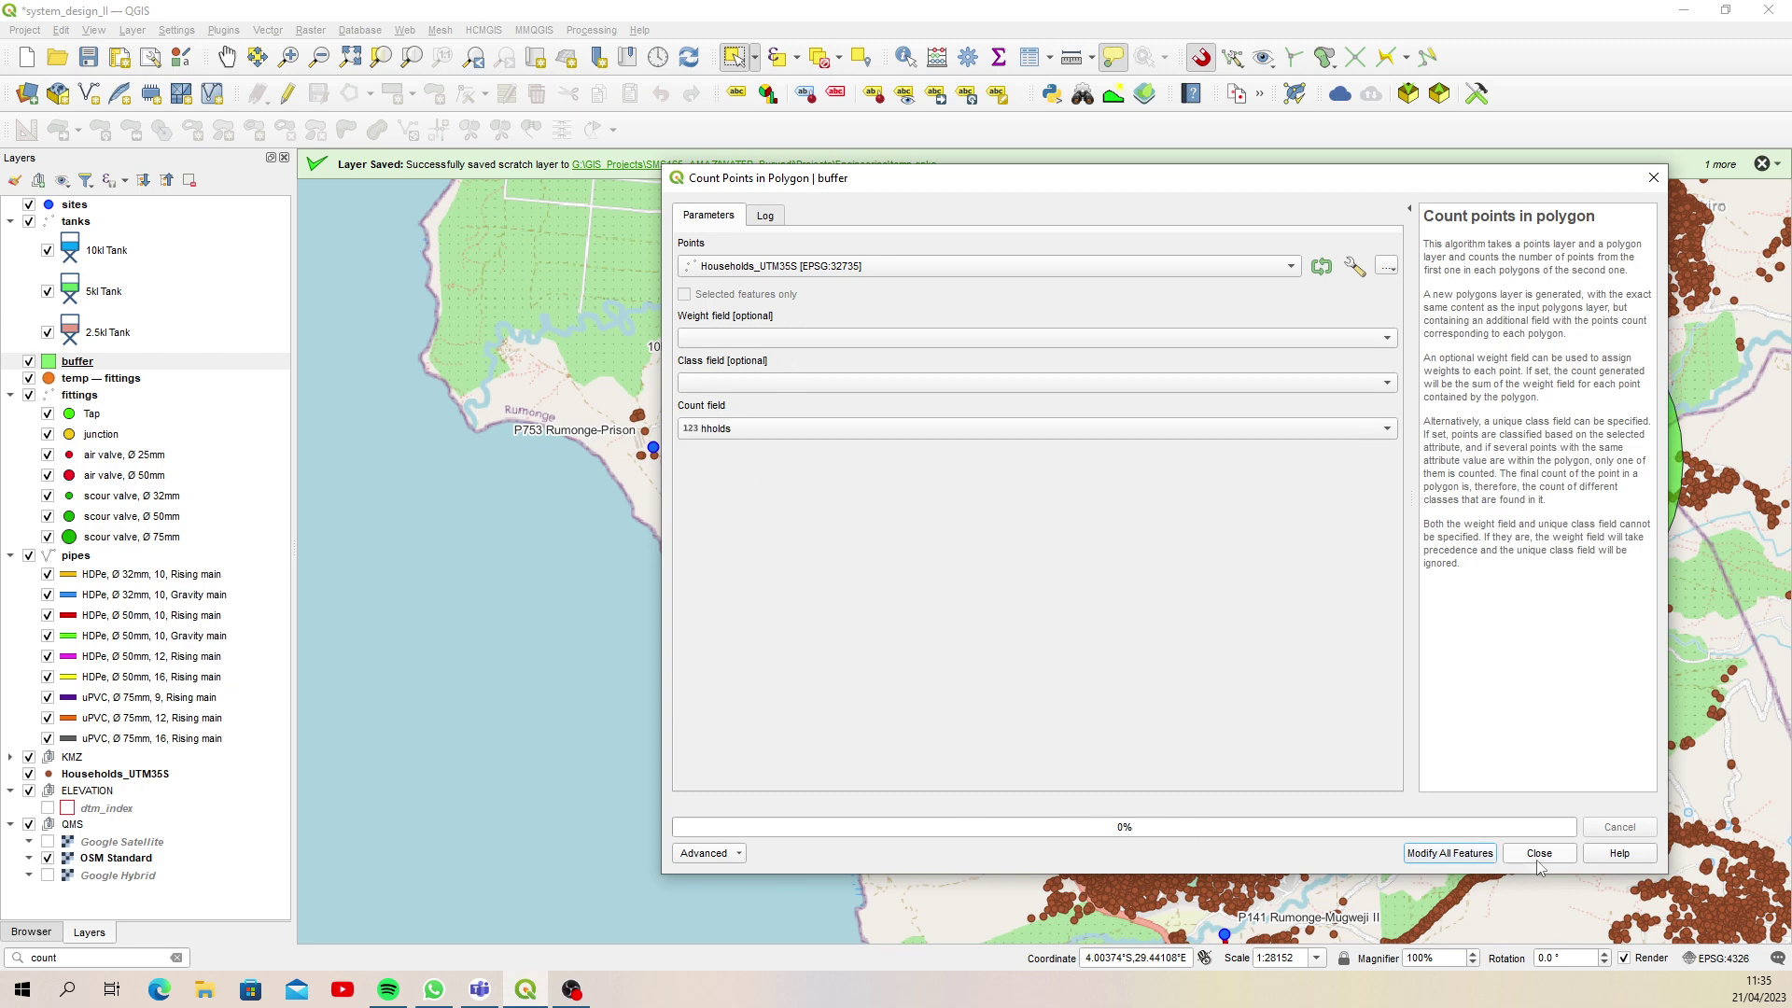
{"action": "left_click", "coordinate": [1459, 855]}
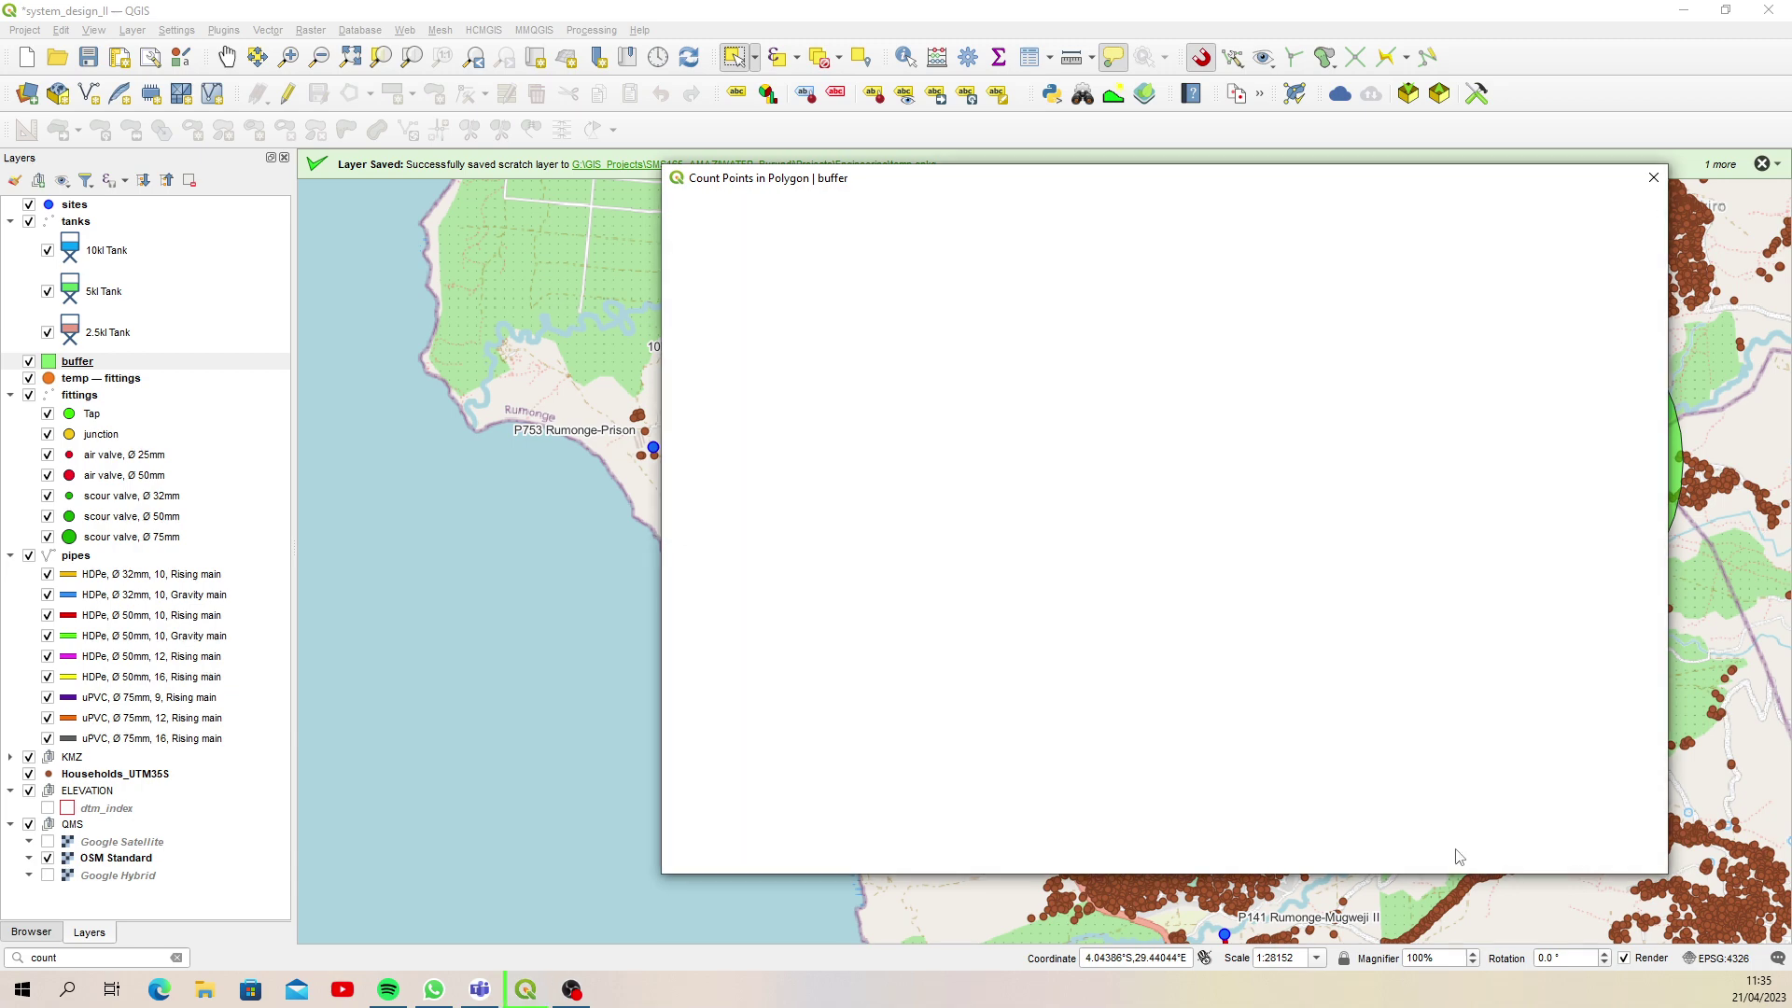
Save the household counts to the buffer layer and clear the buffer selection
{"action": "left_click", "coordinate": [1654, 179]}
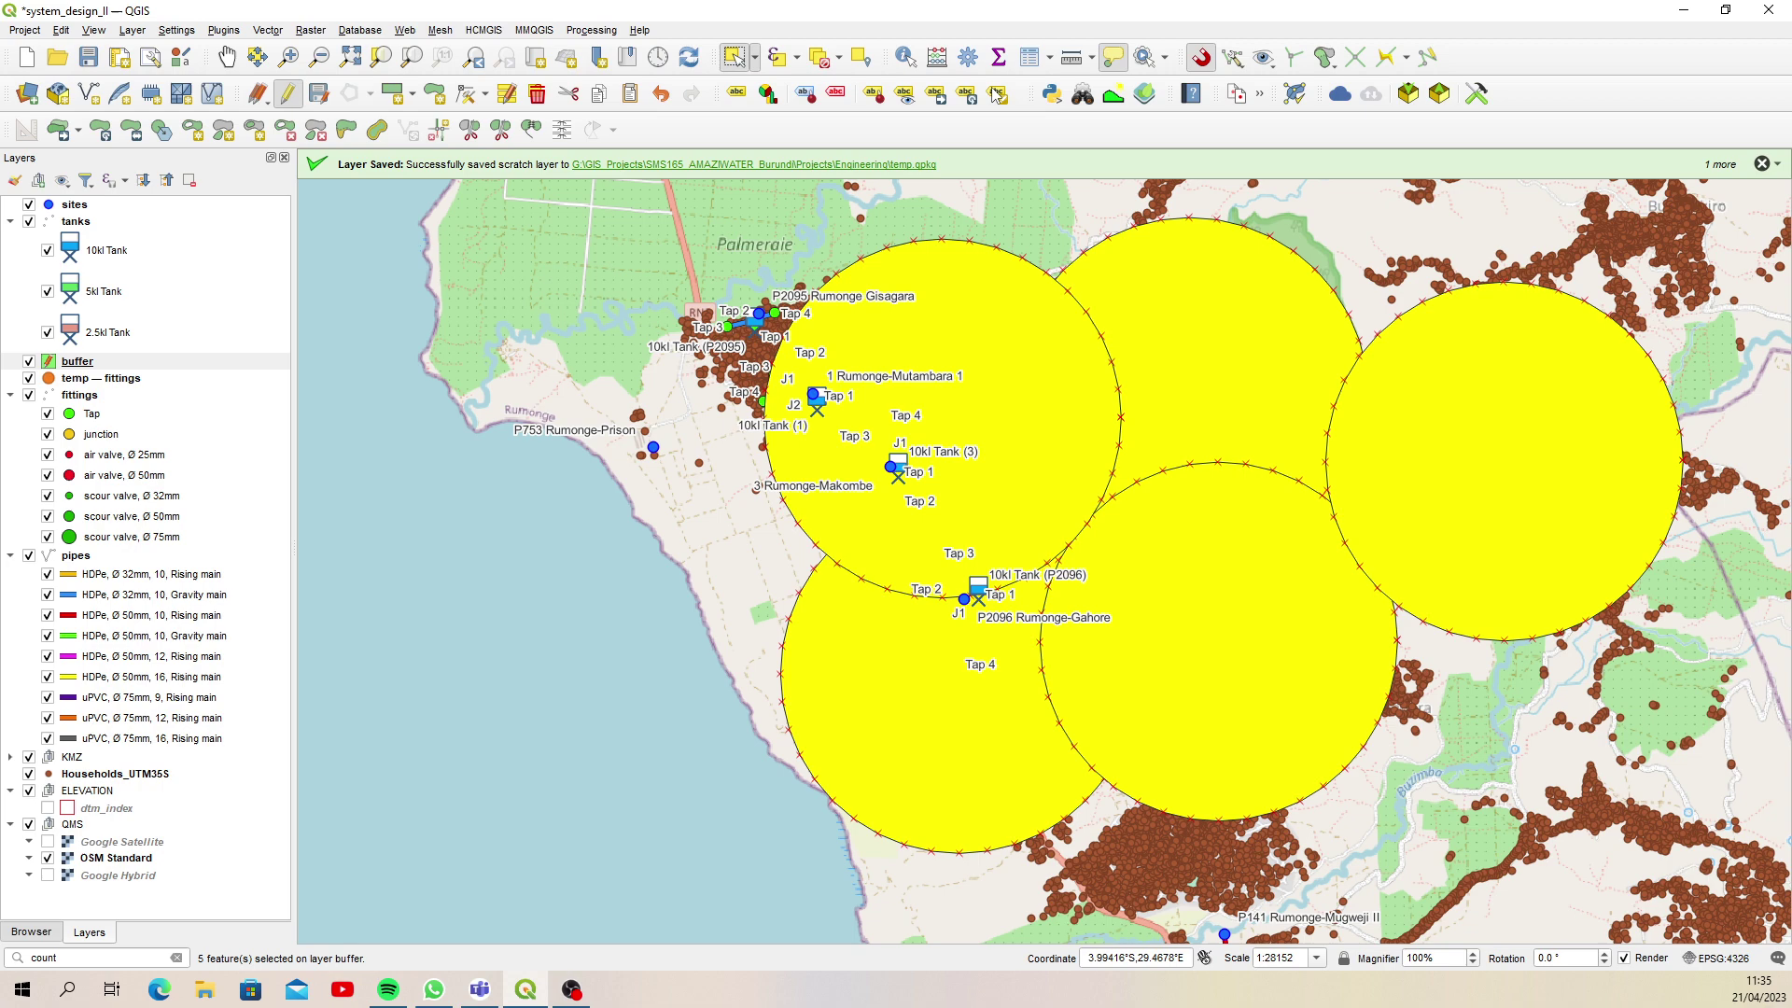
{"action": "left_click", "coordinate": [288, 93]}
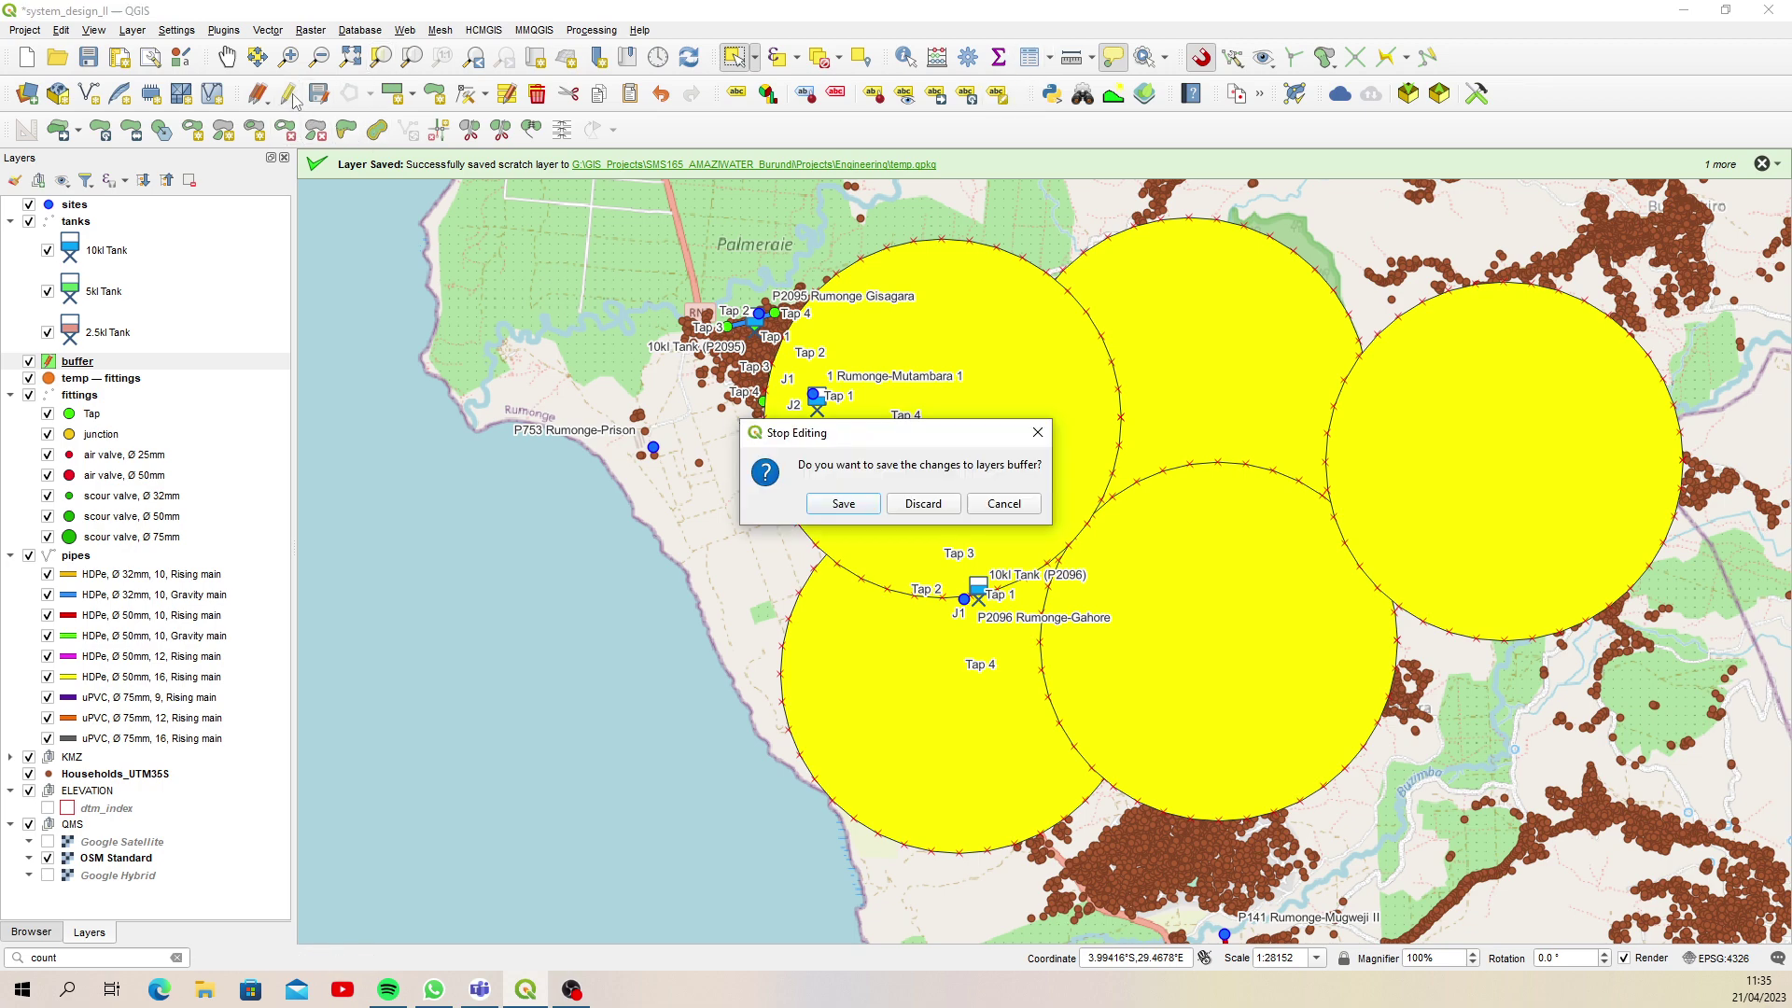
{"action": "left_click", "coordinate": [843, 504]}
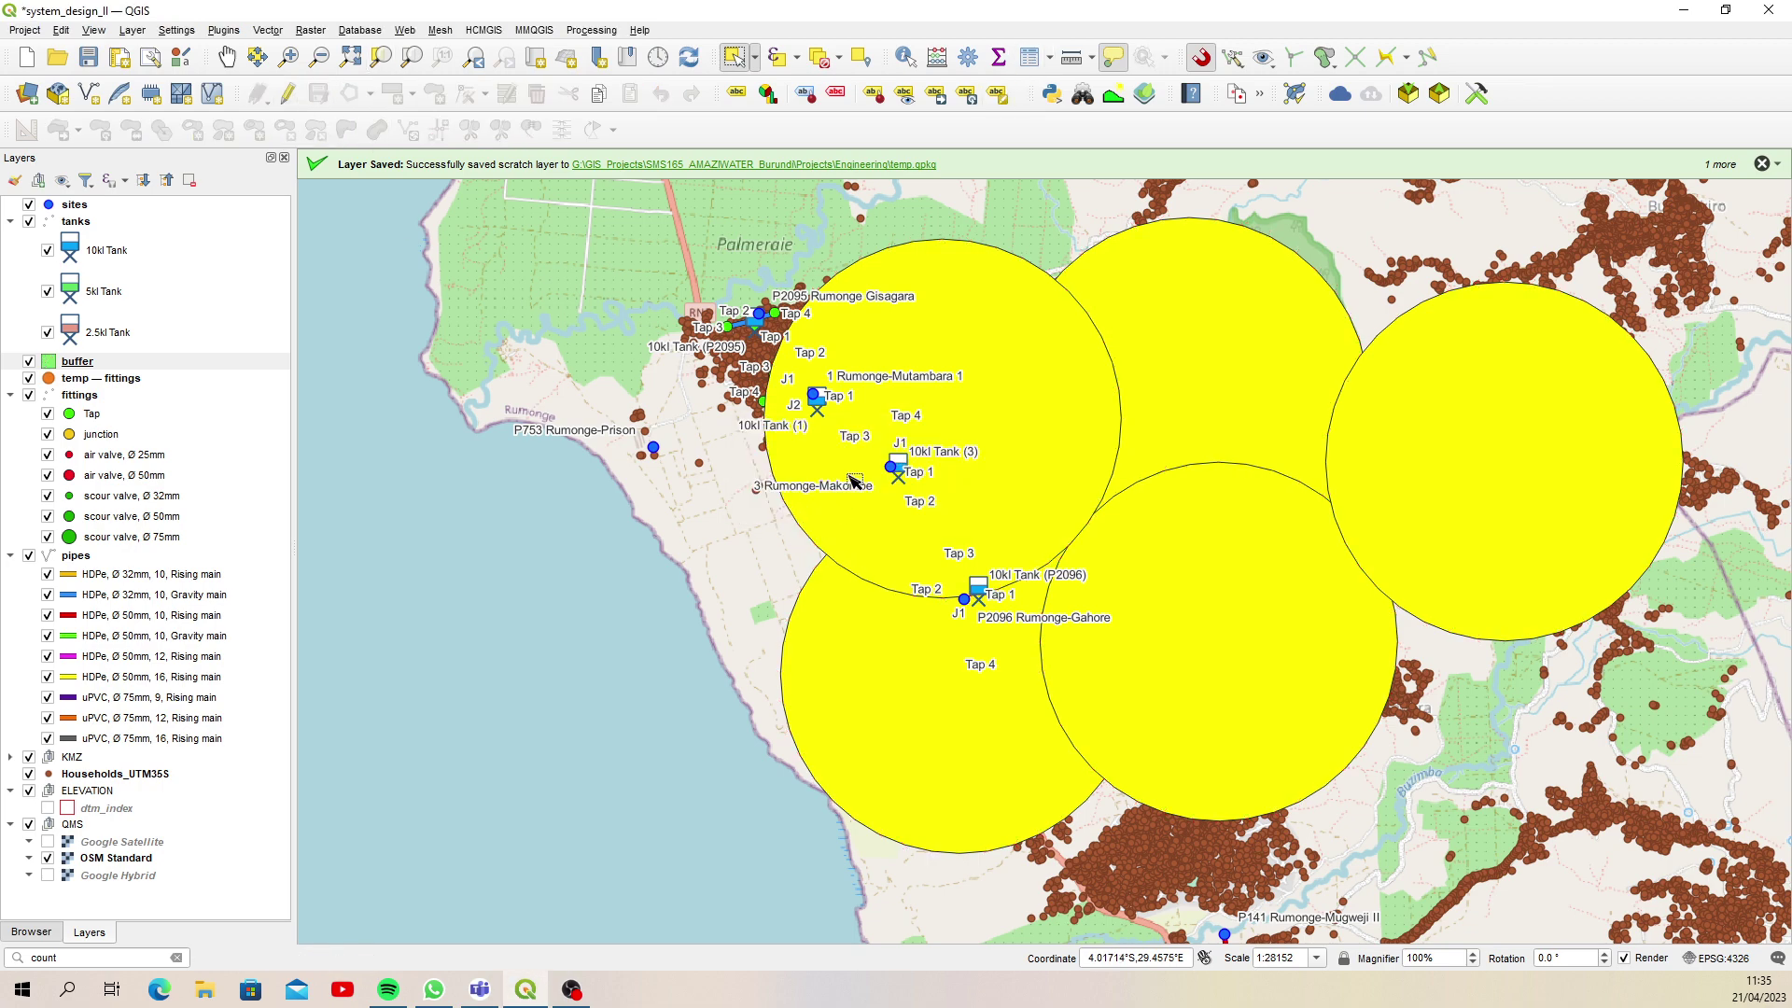
{"action": "left_click", "coordinate": [821, 58]}
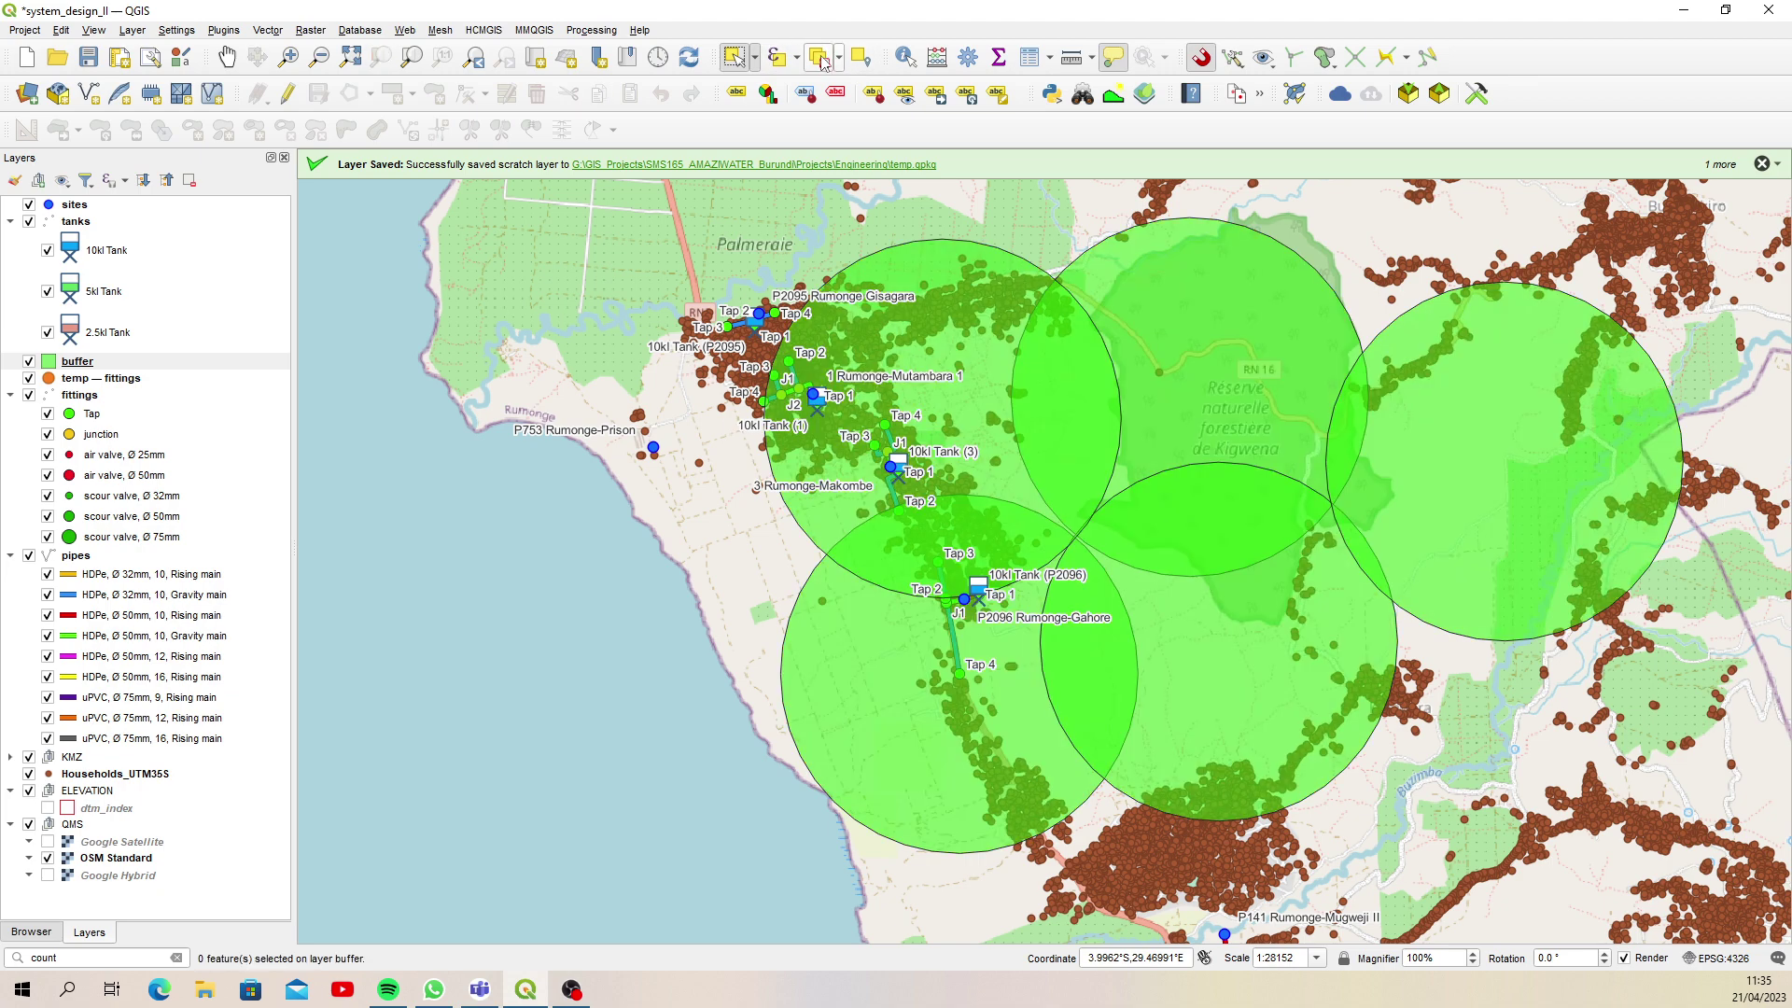
{"action": "left_click", "coordinate": [1049, 57]}
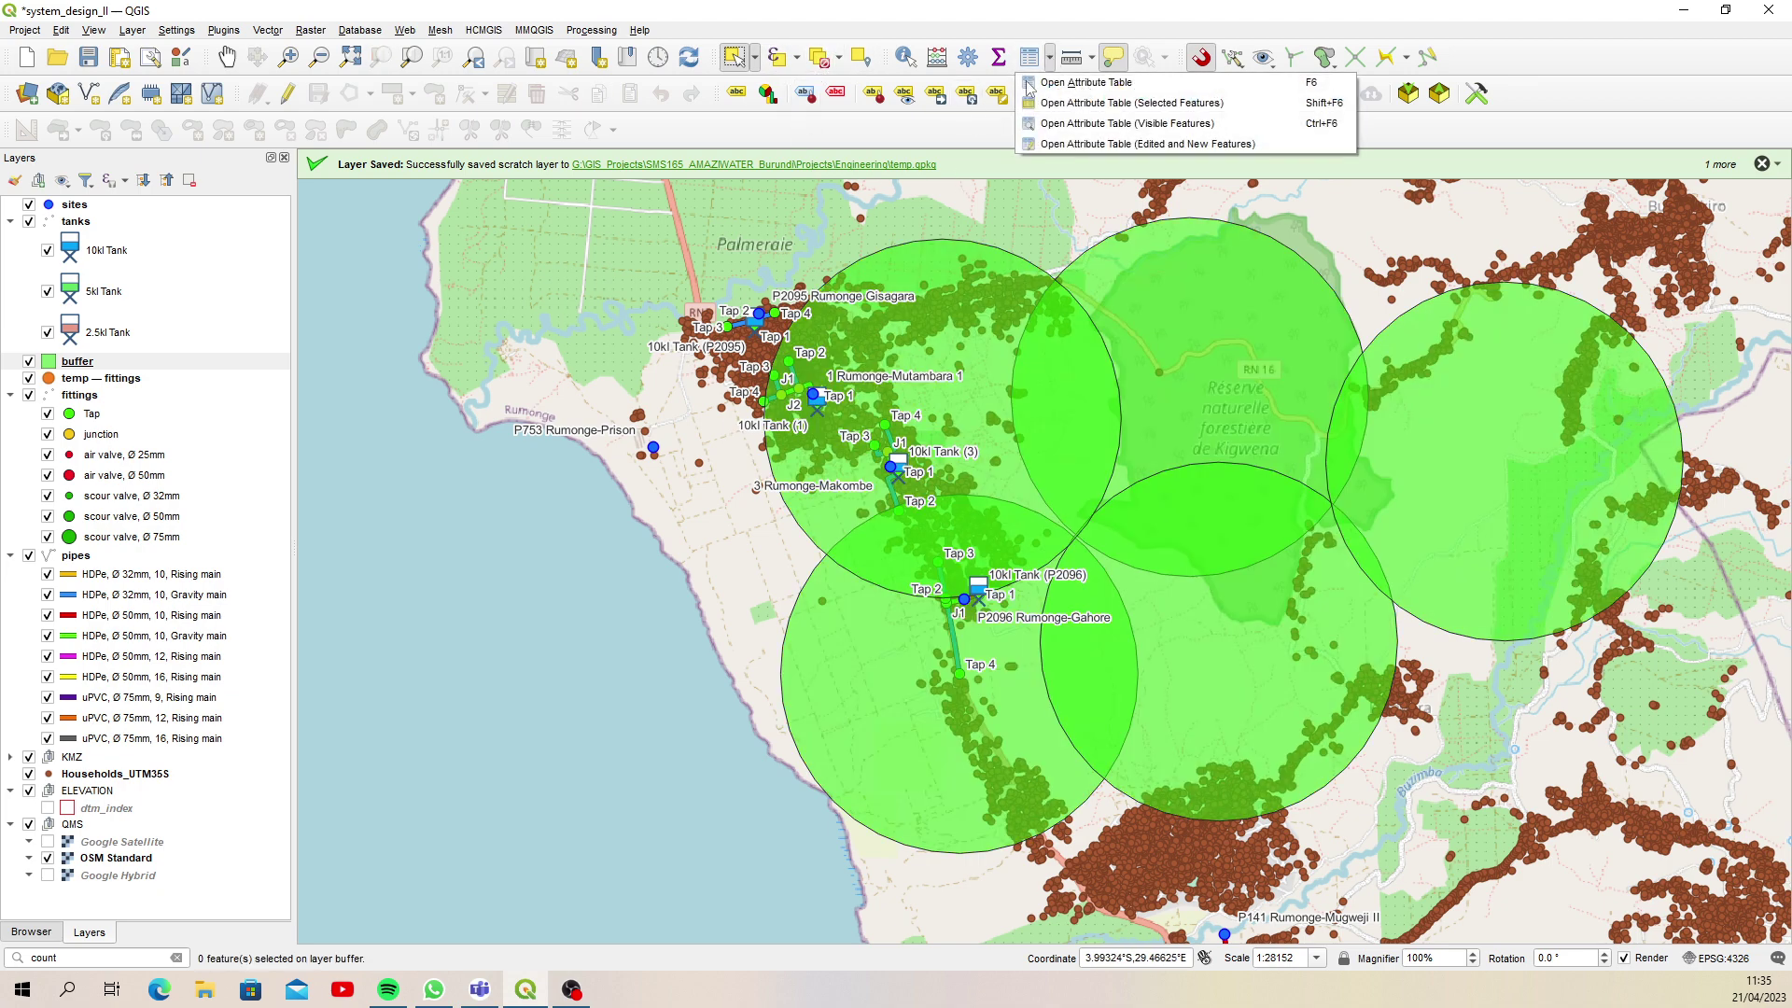
{"action": "left_click", "coordinate": [1085, 83]}
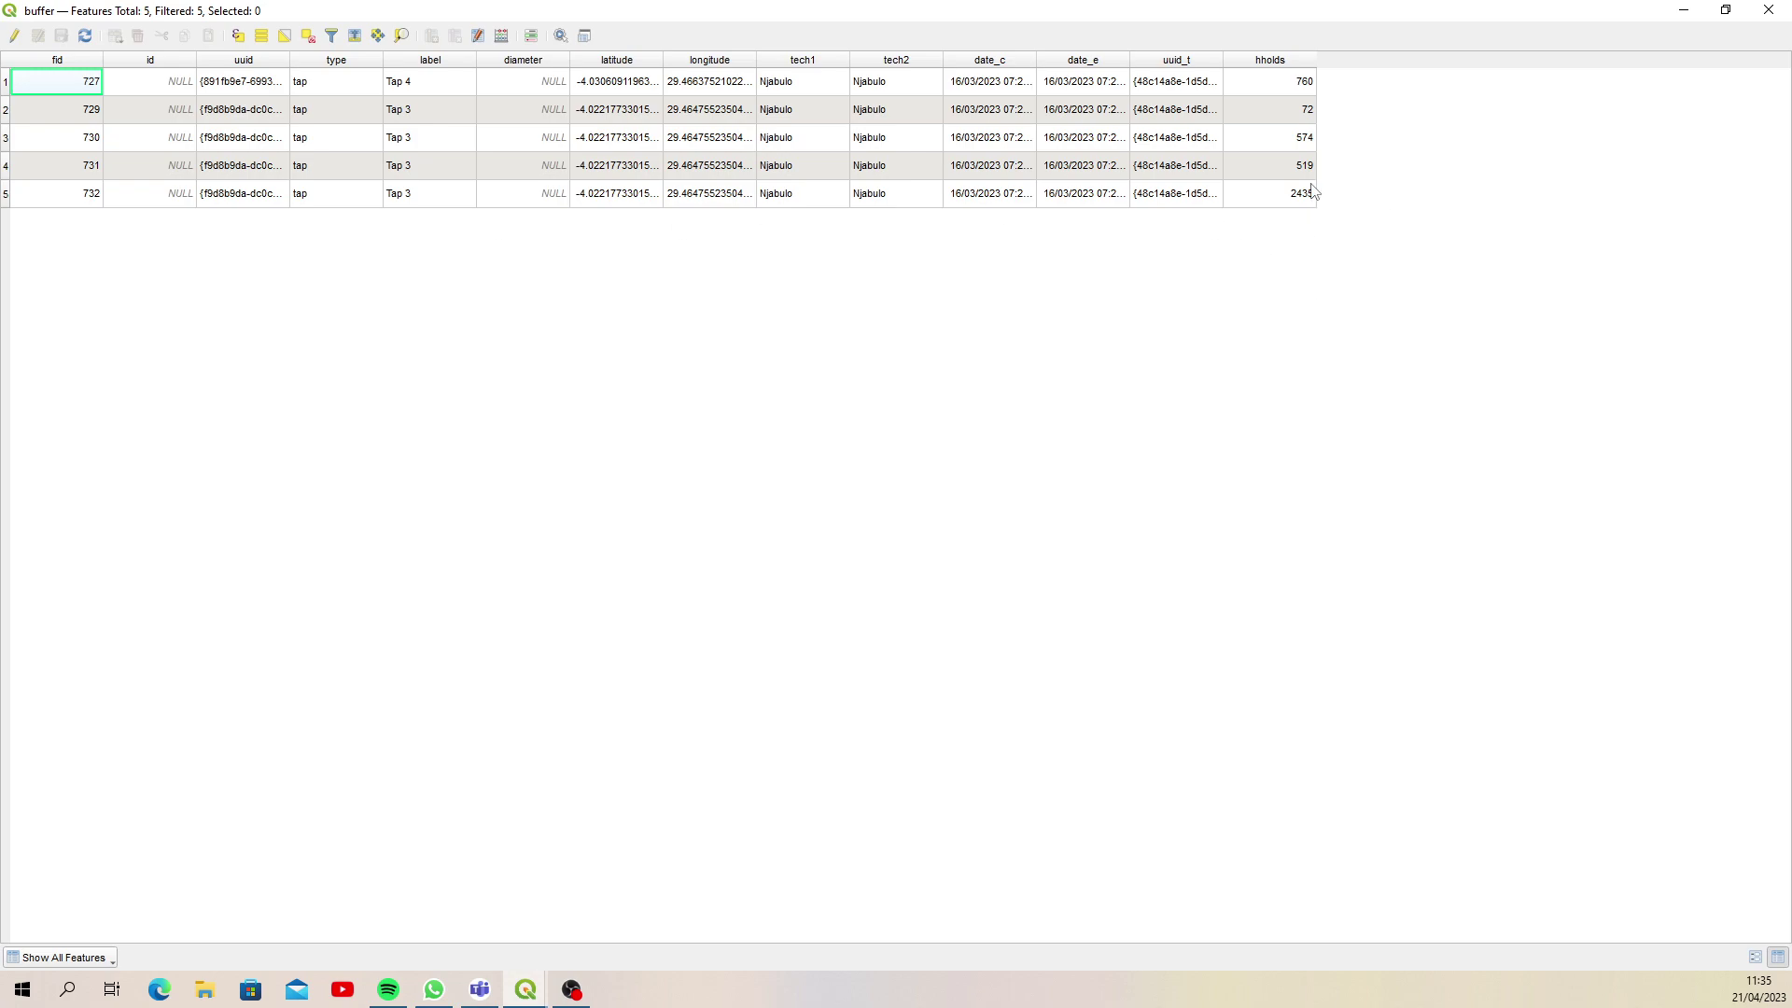
{"action": "left_click", "coordinate": [1757, 9]}
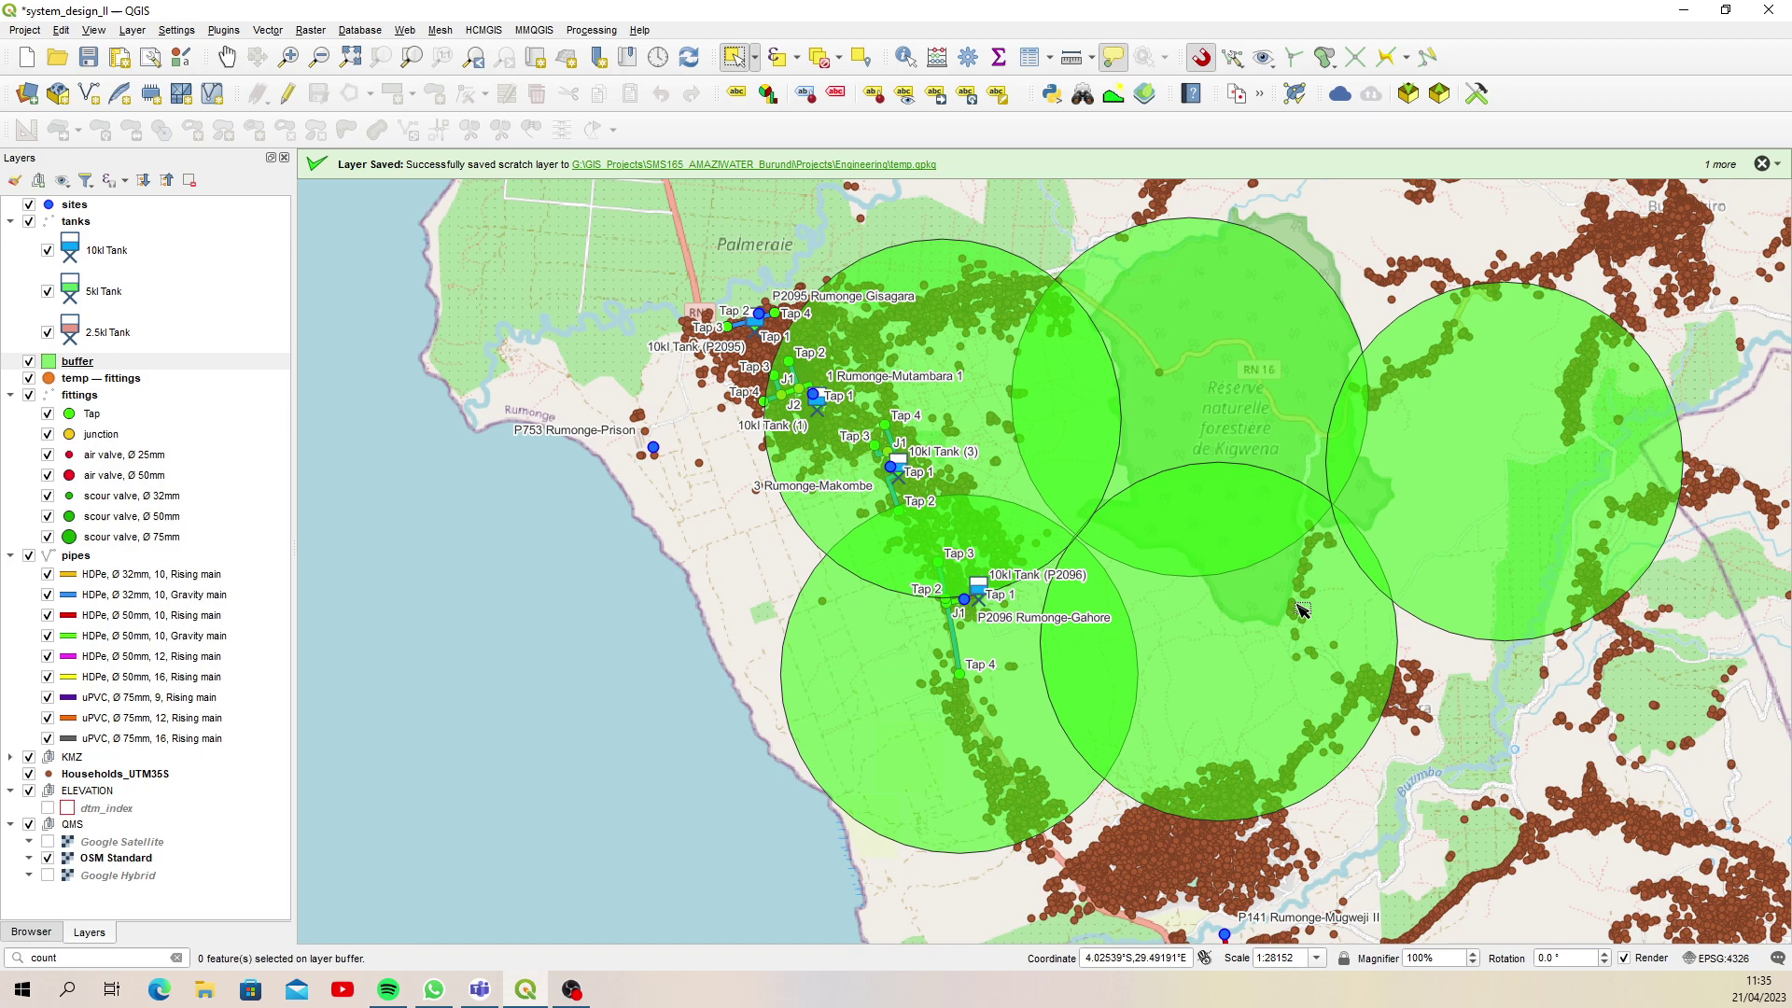
{"action": "mouse_move", "coordinate": [1302, 608]}
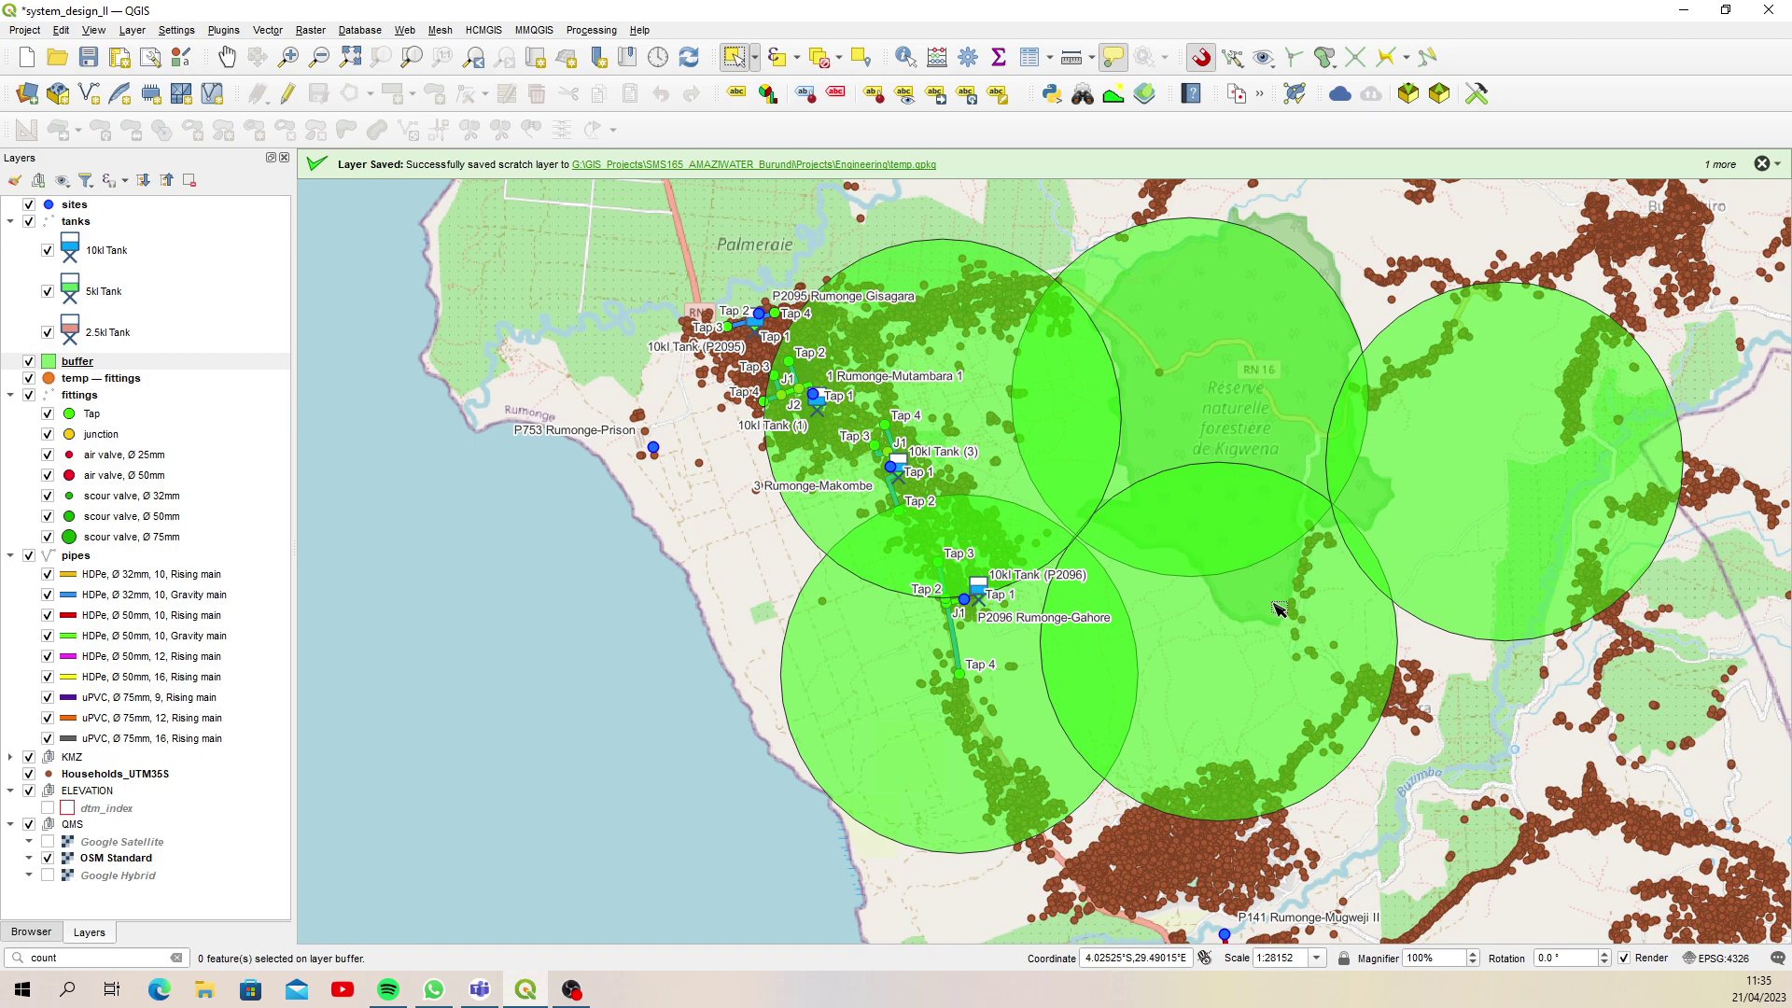